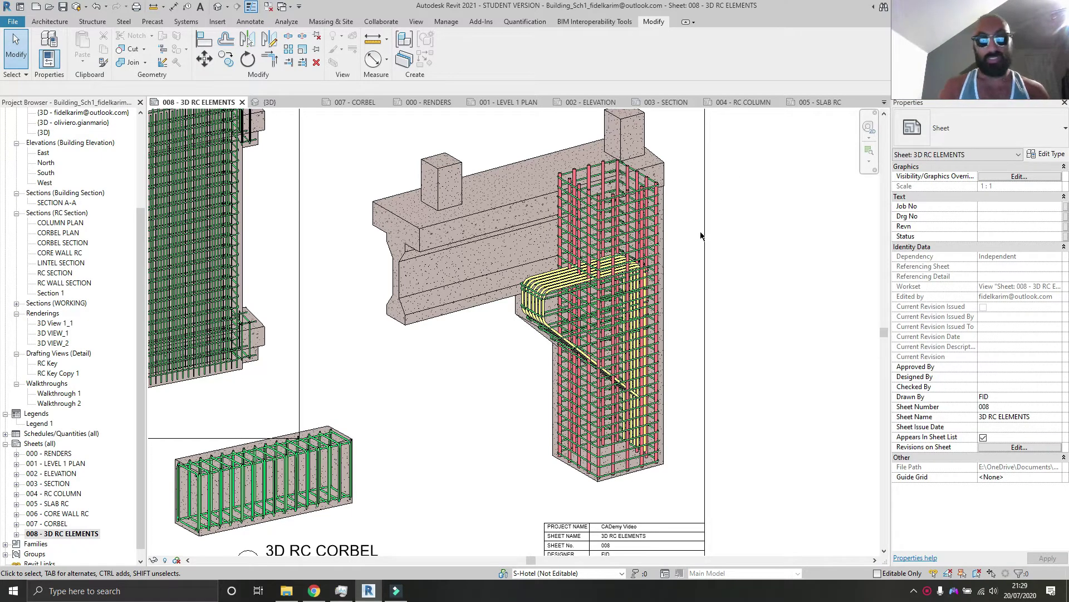
Activate the corbel viewport on the 3D RC ELEMENTS sheet and assign it the 3D Full Model view template.
middle_click_drag(524, 278, 488, 318)
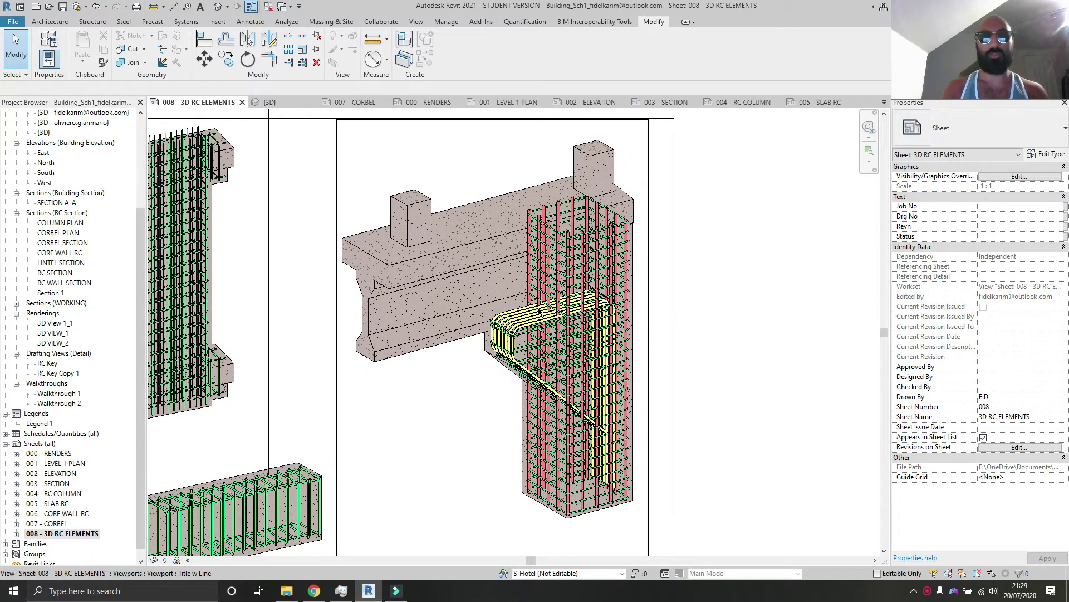
double_click(474, 303)
middle_click_drag(474, 303, 411, 270, "shift")
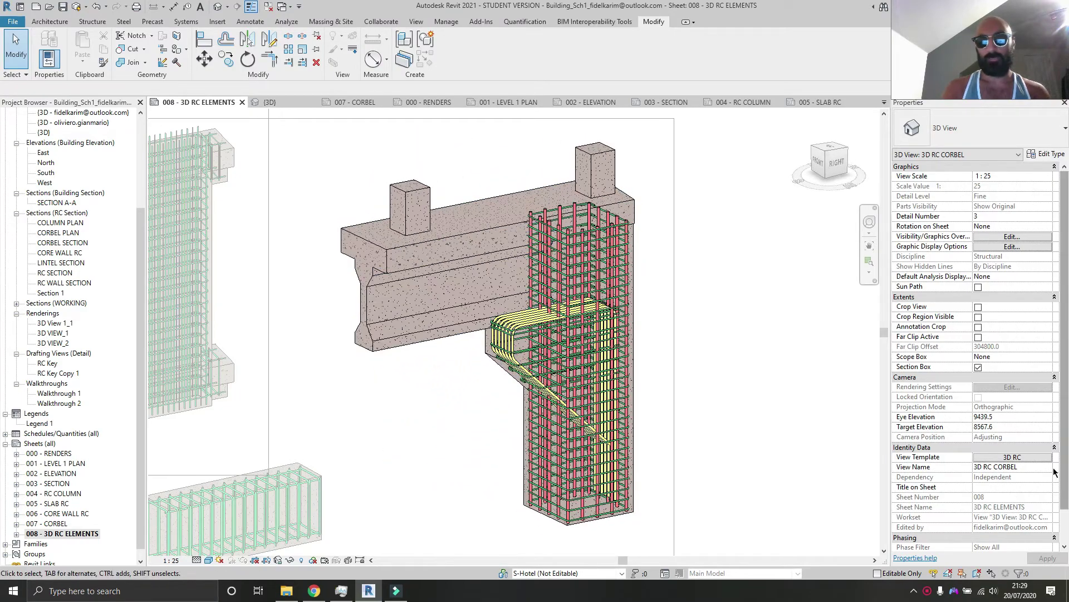
left_click(1024, 457)
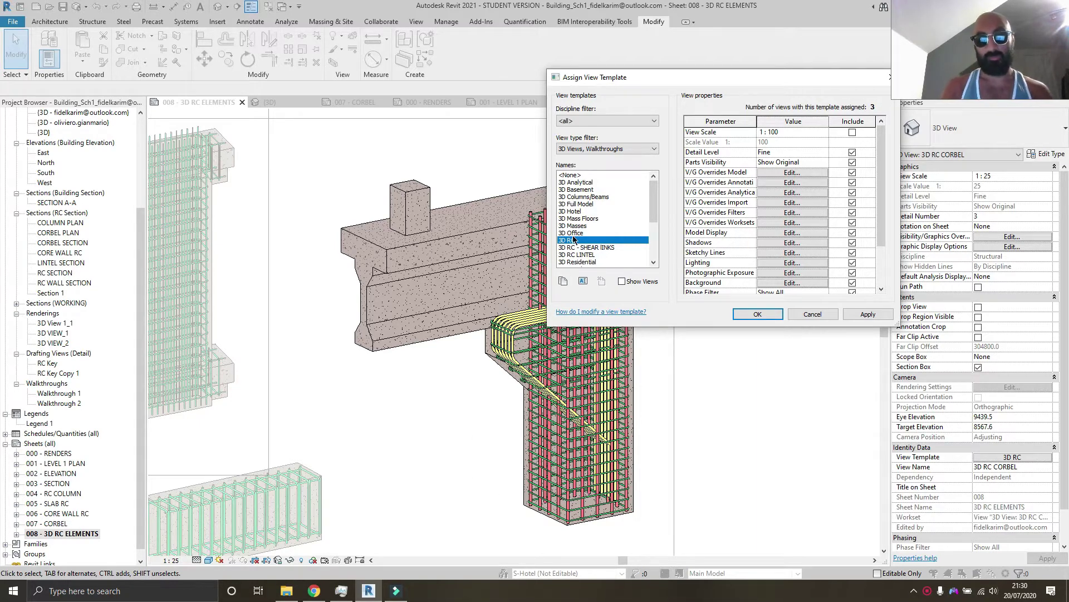
left_click(582, 205)
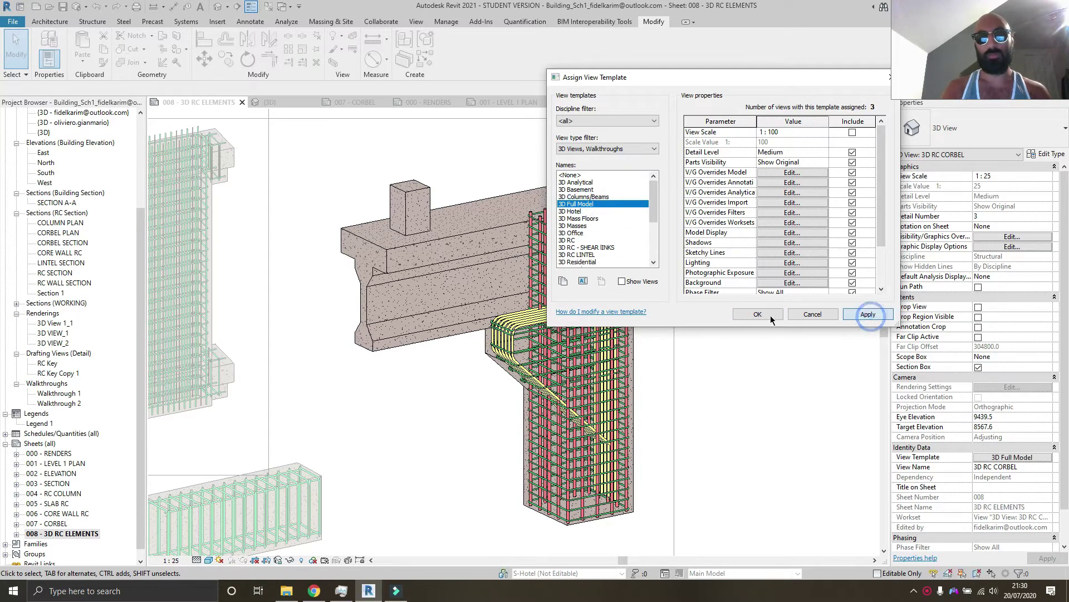
left_click(761, 314)
Examine how the precast I-beam sits on the column corbel and view the properties of the corbel and the beam.
middle_click_drag(418, 358, 460, 344, "shift")
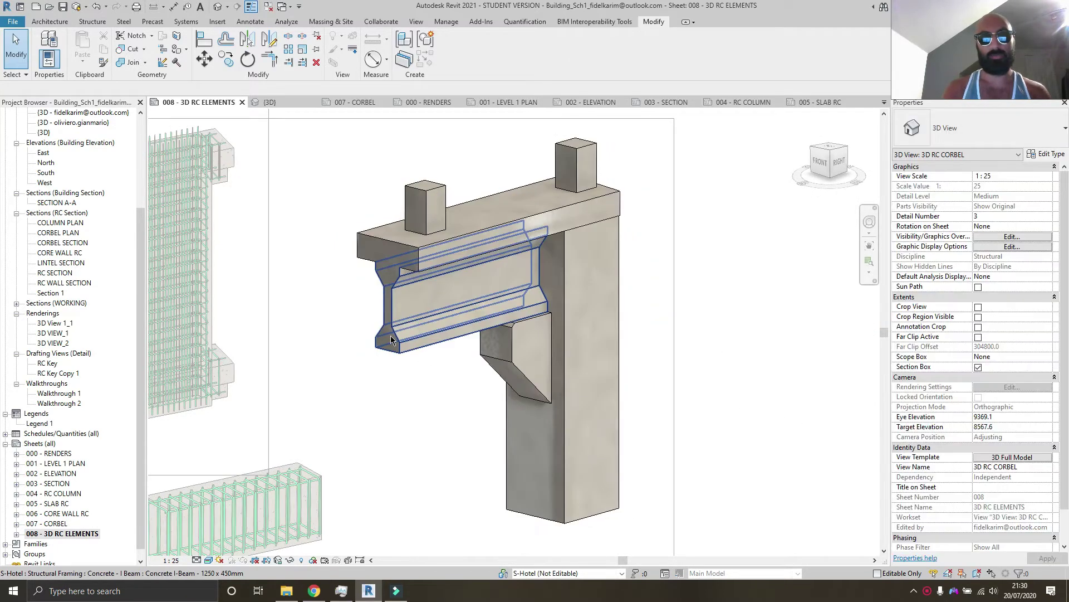
mouse_move(407, 322)
middle_mouse_down("shift")
mouse_move(499, 330)
mouse_move(390, 320)
middle_mouse_up("shift")
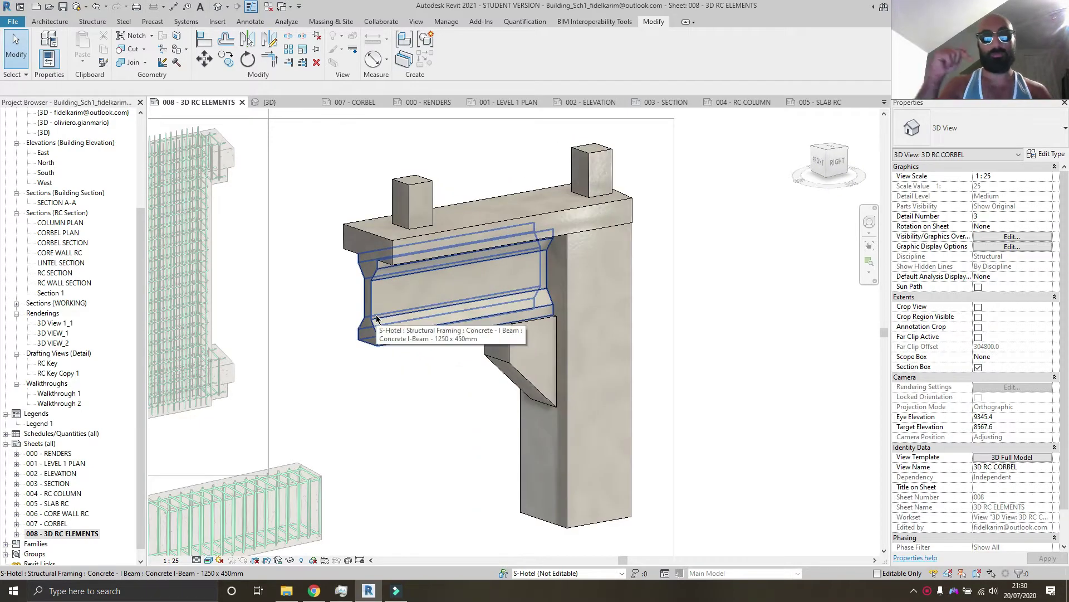
middle_click_drag(467, 292, 434, 306, "shift")
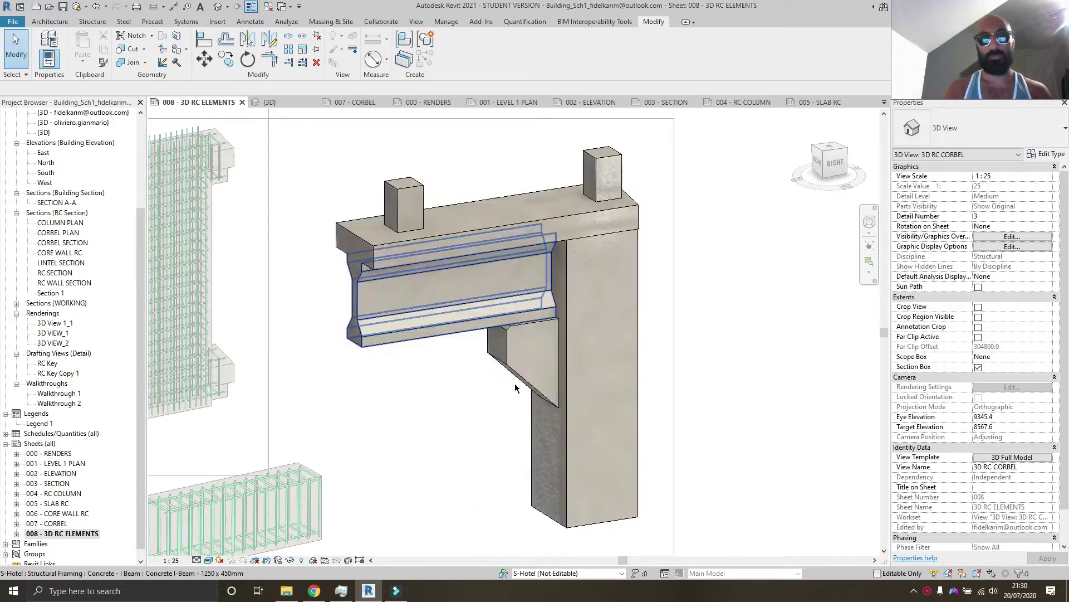
scroll(511, 368, "up", 2)
middle_click_drag(511, 365, 478, 336, "shift")
scroll(530, 368, "down", 4)
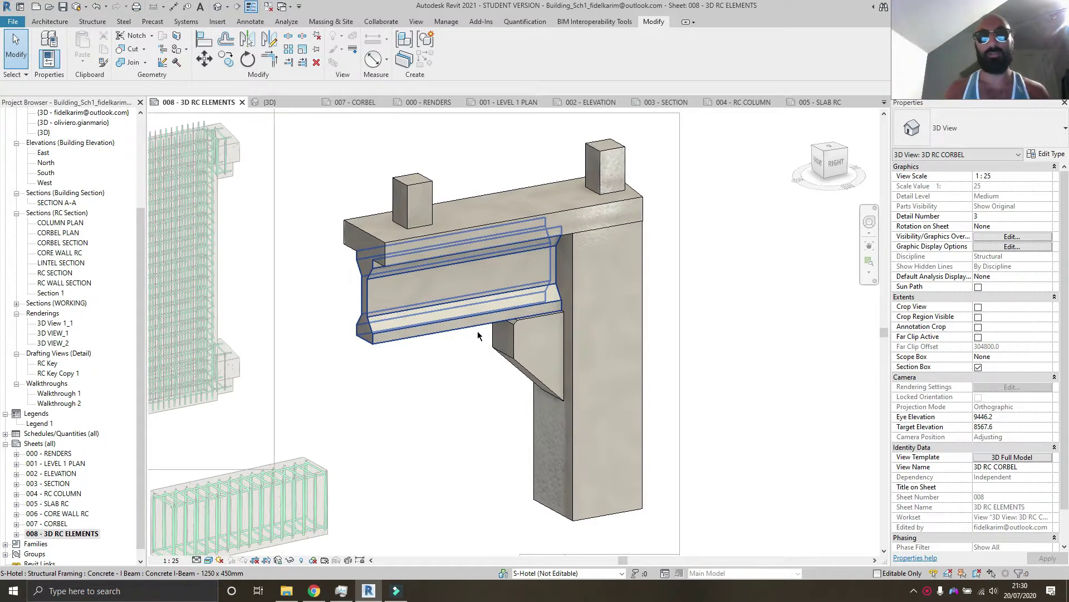
middle_click_drag(478, 336, 515, 348, "shift")
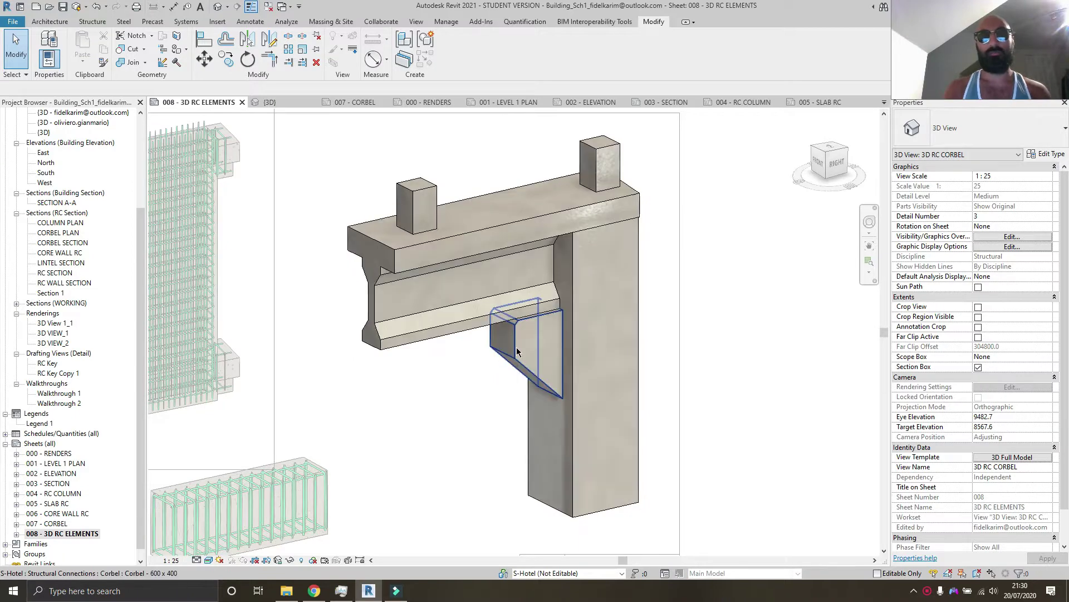
left_click(517, 351)
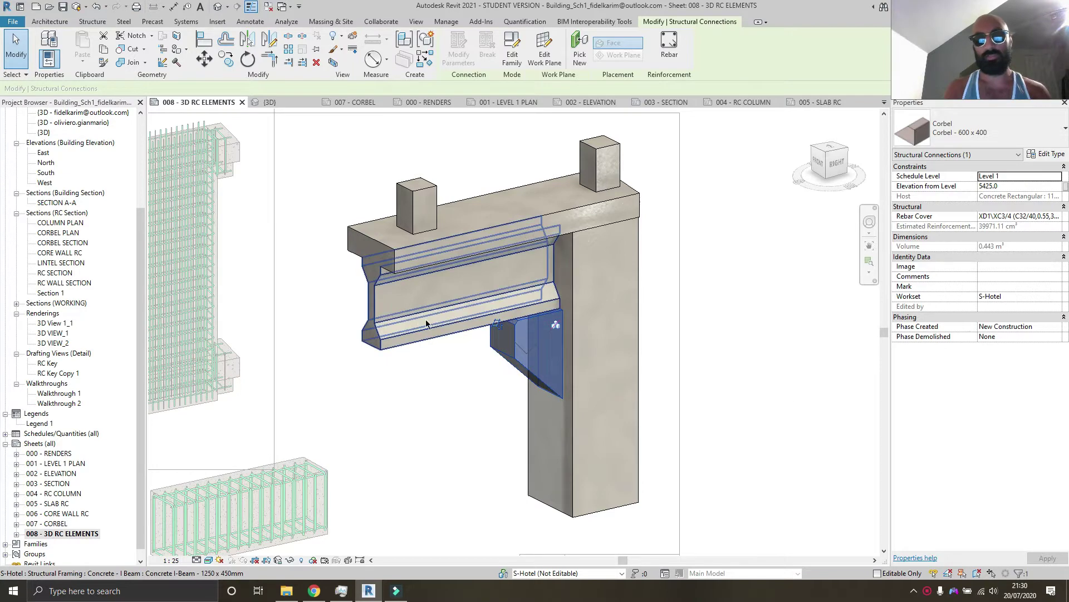
left_click(402, 346)
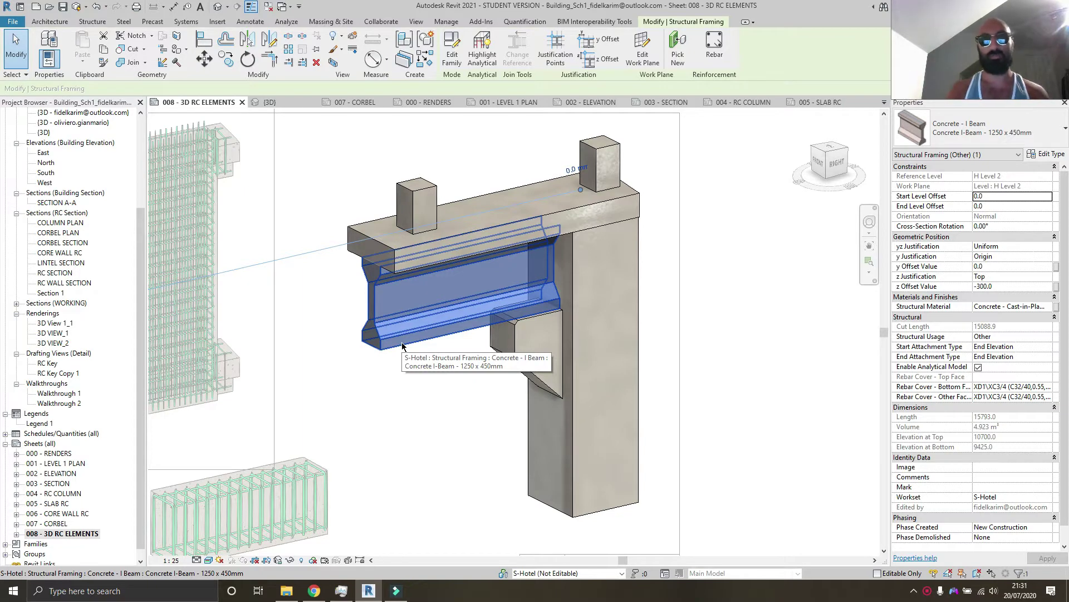
left_click(394, 378)
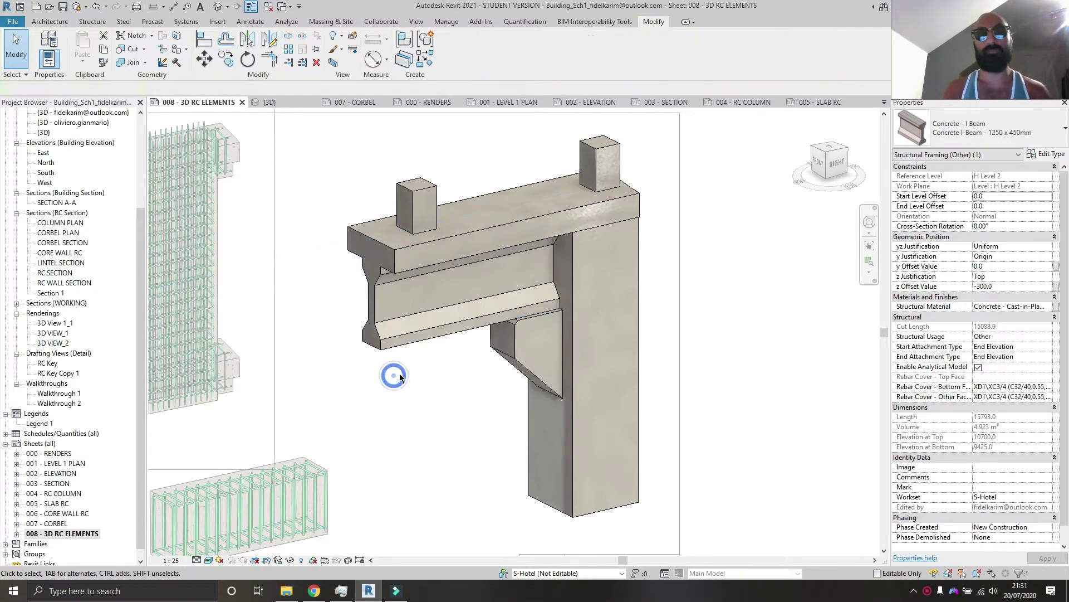
Assign the 3D RC view template to the 3D RC CORBEL view.
middle_click_drag(515, 370, 557, 407, "shift")
scroll(546, 380, "up", 1)
middle_click_drag(786, 439, 742, 428)
left_click(1028, 455)
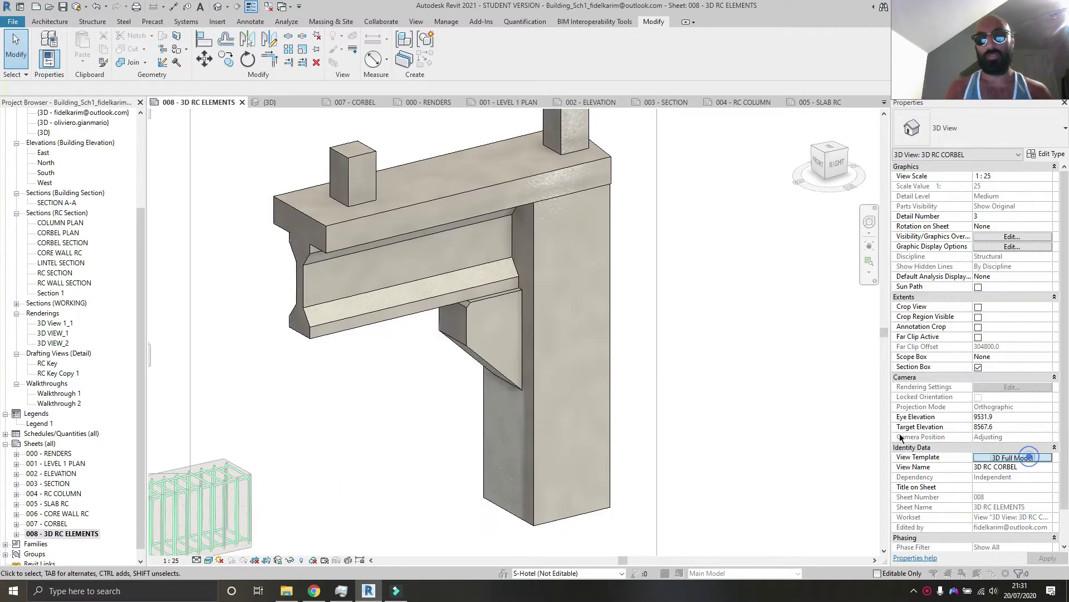
left_click(570, 240)
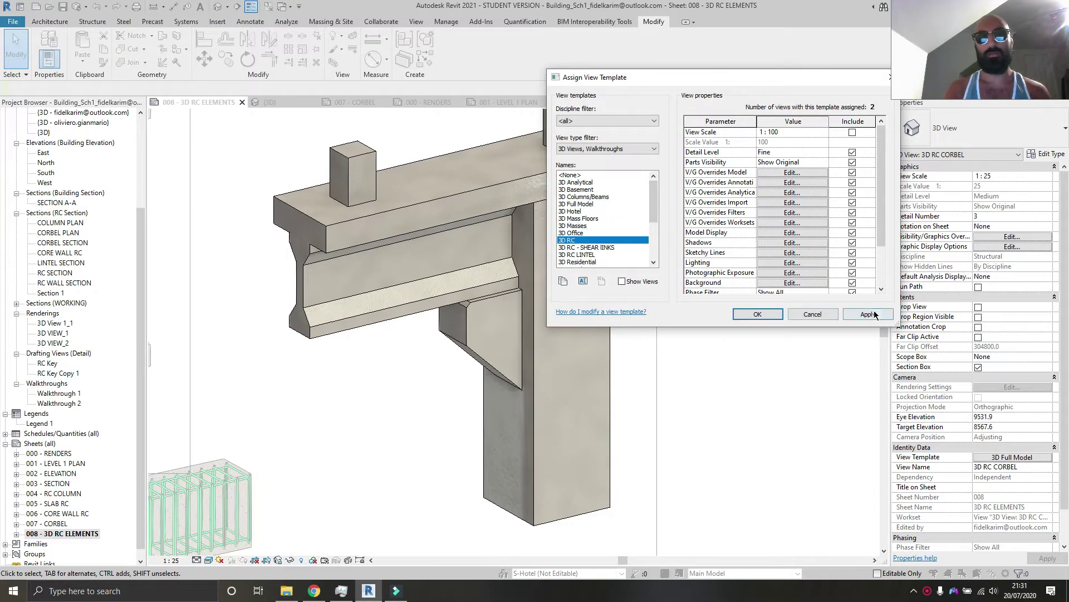
left_click(874, 315)
left_click(759, 314)
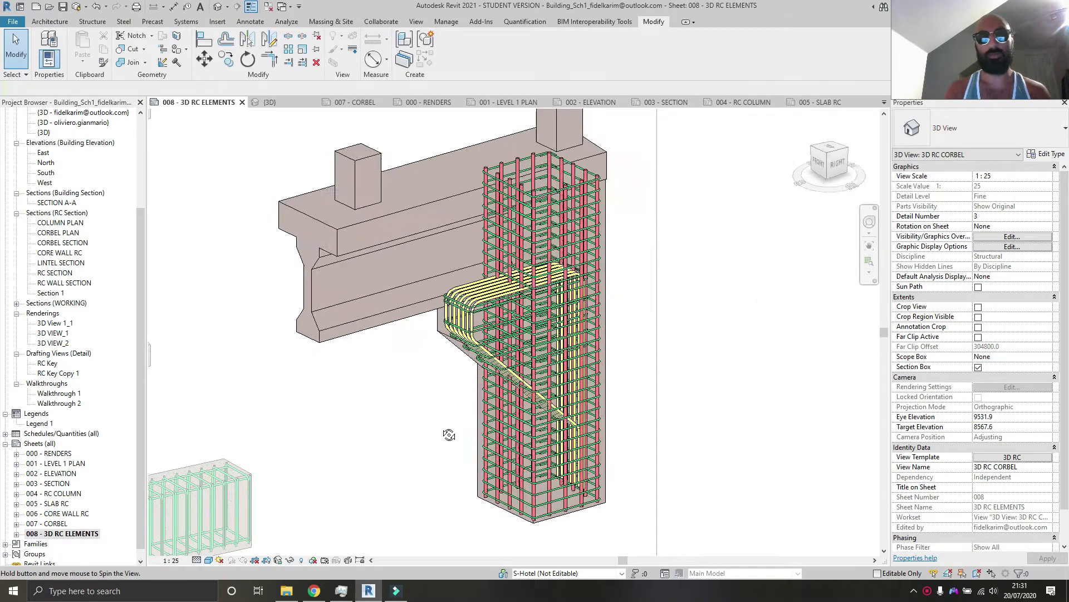
middle_click_drag(448, 434, 429, 446, "shift")
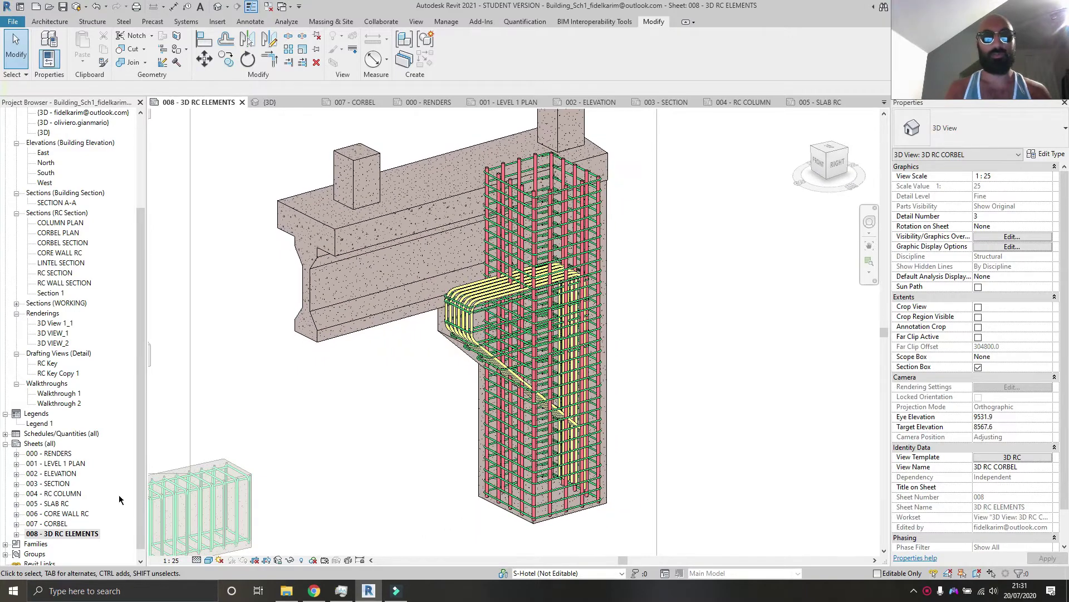
Open sheet 007 - CORBEL and examine the corbel reinforcement in the CORBEL SECTION view.
double_click(64, 524)
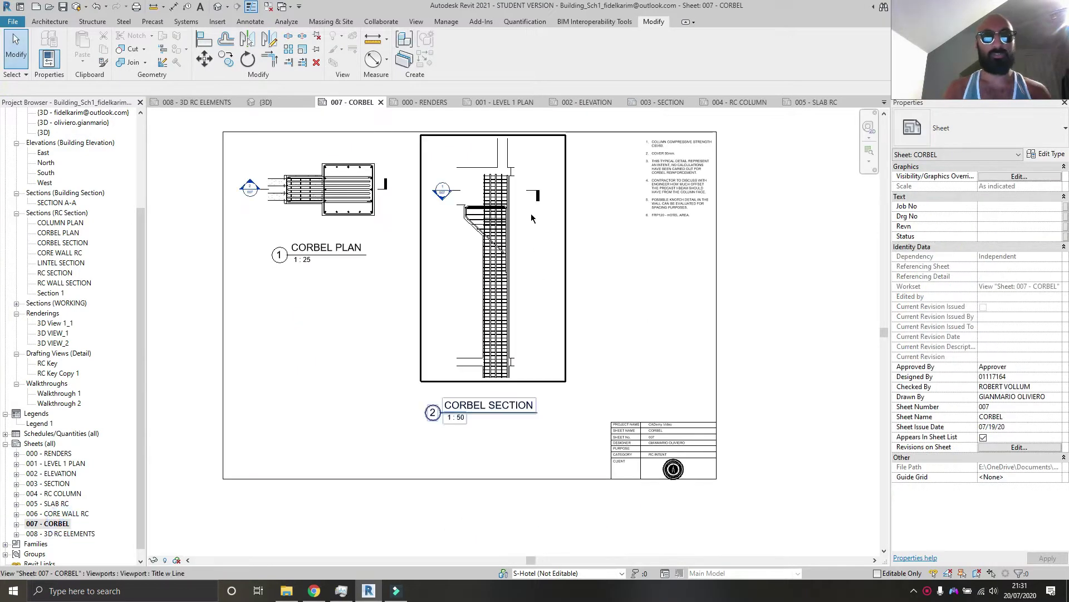
scroll(507, 224, "up", 5)
scroll(500, 230, "up", 2)
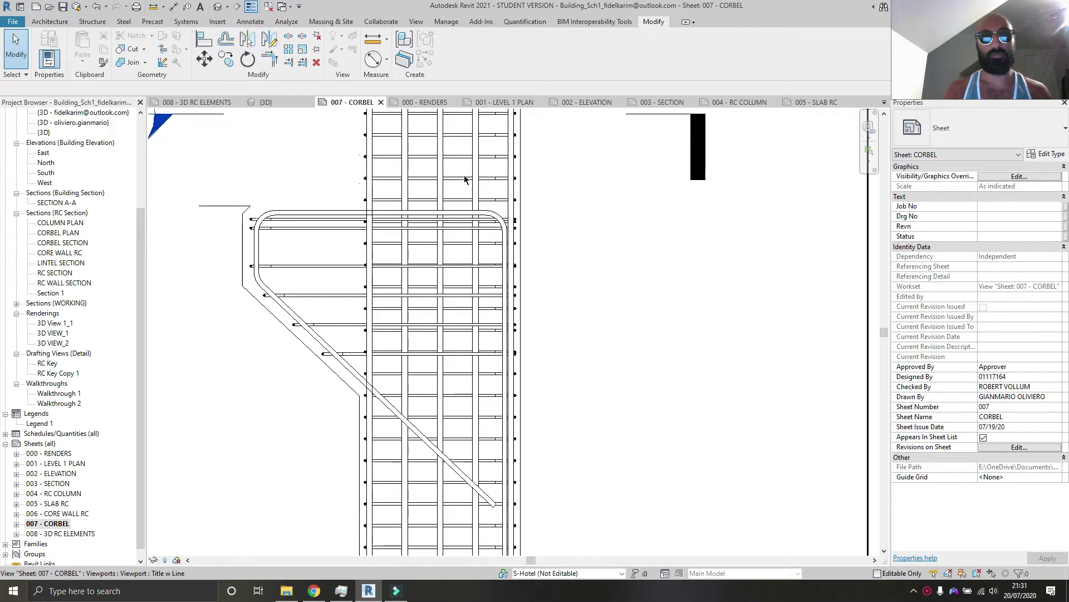
scroll(490, 279, "down", 2)
scroll(362, 263, "up", 2)
scroll(310, 264, "down", 1)
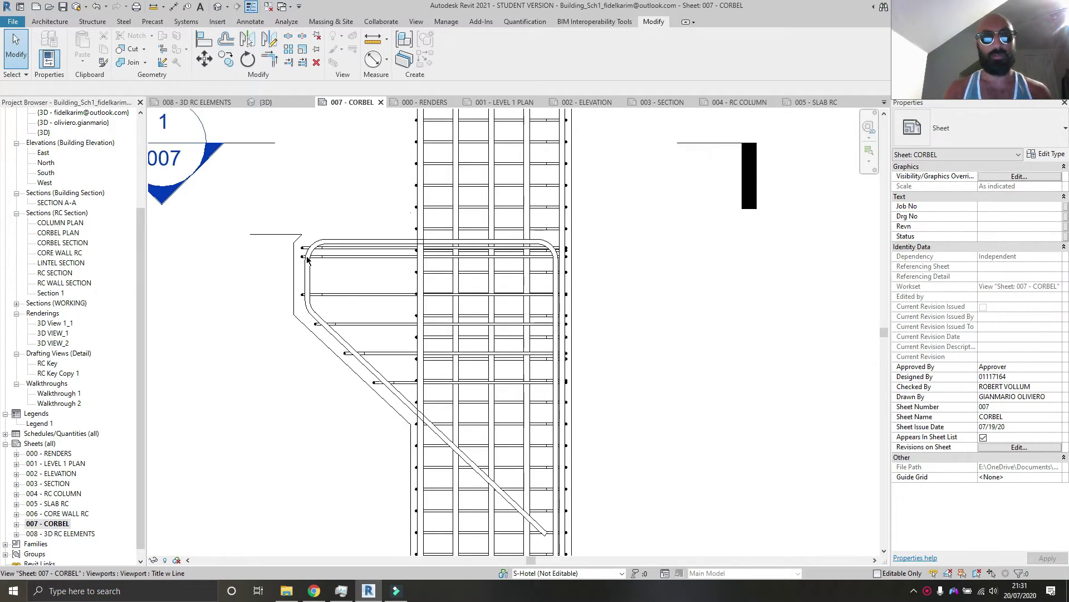
scroll(445, 267, "down", 3)
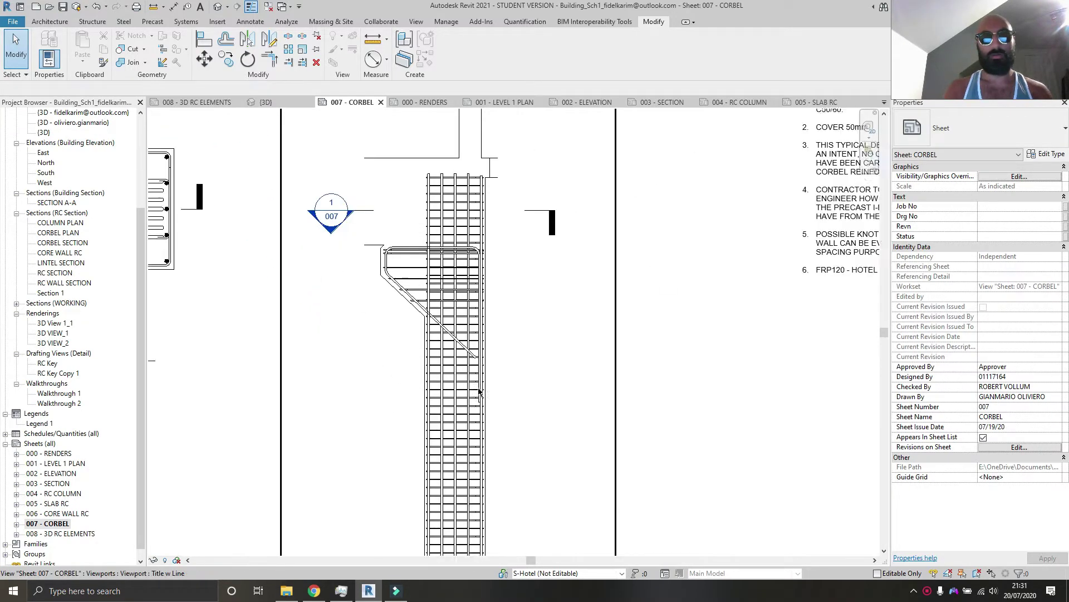
Close the inactive views and reactivate the 3D RC CORBEL viewport on sheet 008 - 3D RC ELEMENTS.
left_click(284, 7)
double_click(64, 533)
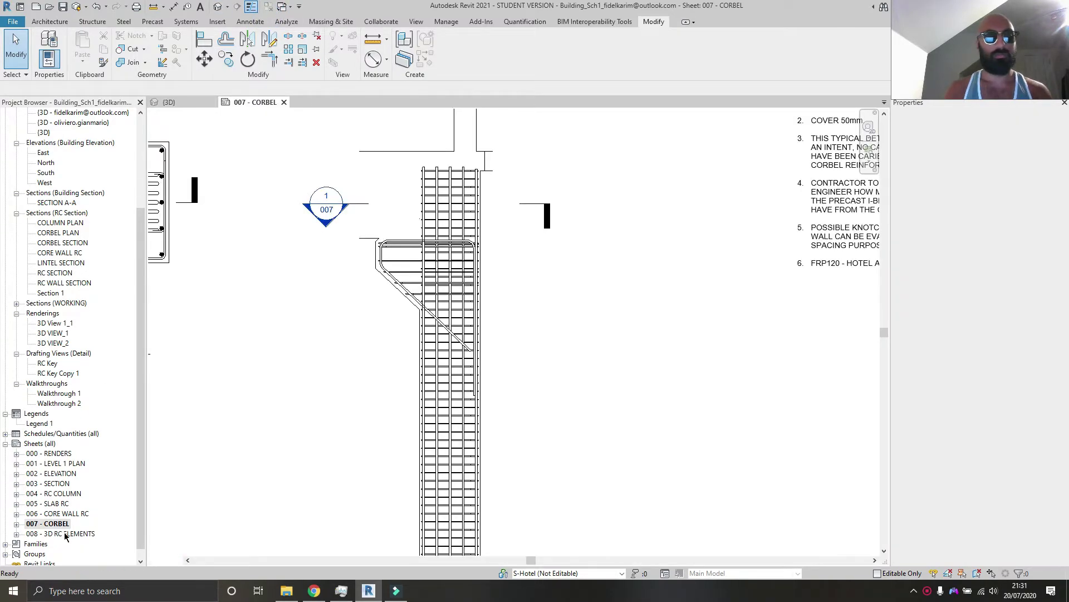
scroll(773, 318, "up", 1)
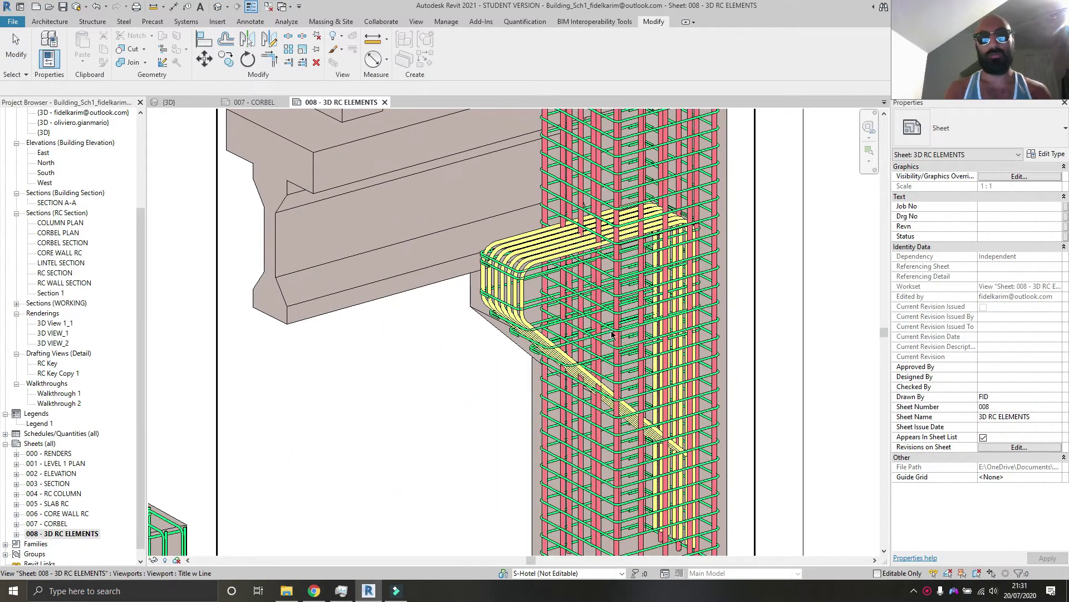
middle_click_drag(598, 146, 536, 278)
double_click(539, 261)
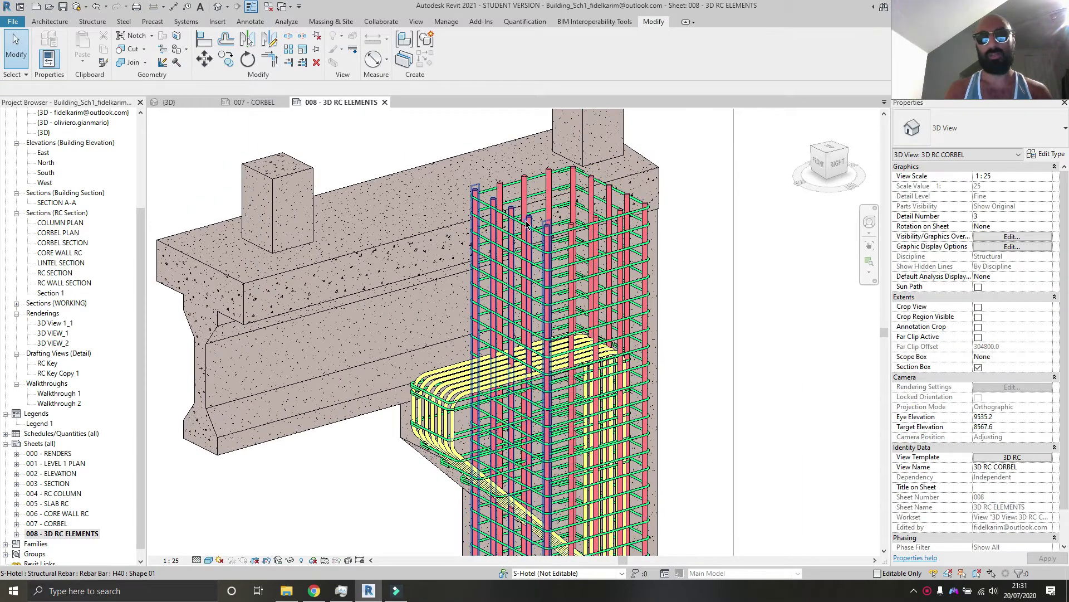
View the properties of the column's vertical bar sets and its horizontal links.
left_click(533, 222)
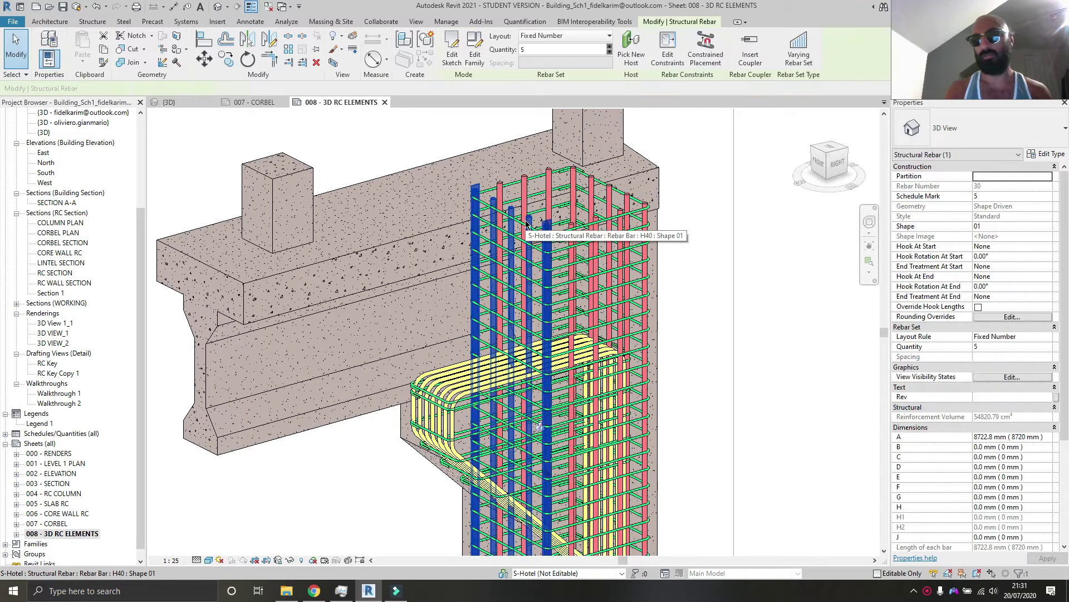
left_click(549, 180)
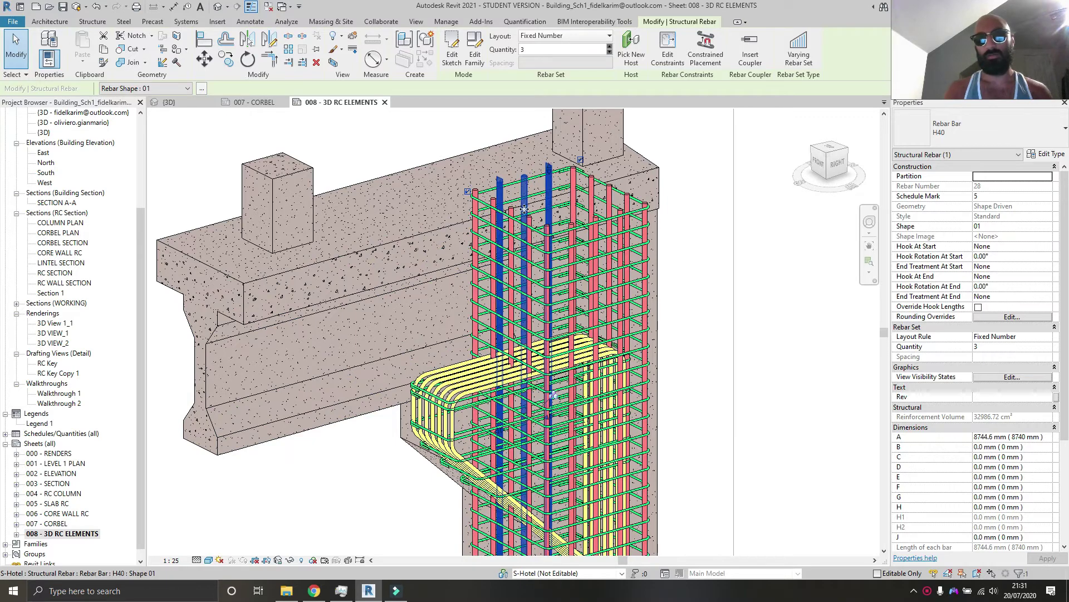
left_click(512, 189)
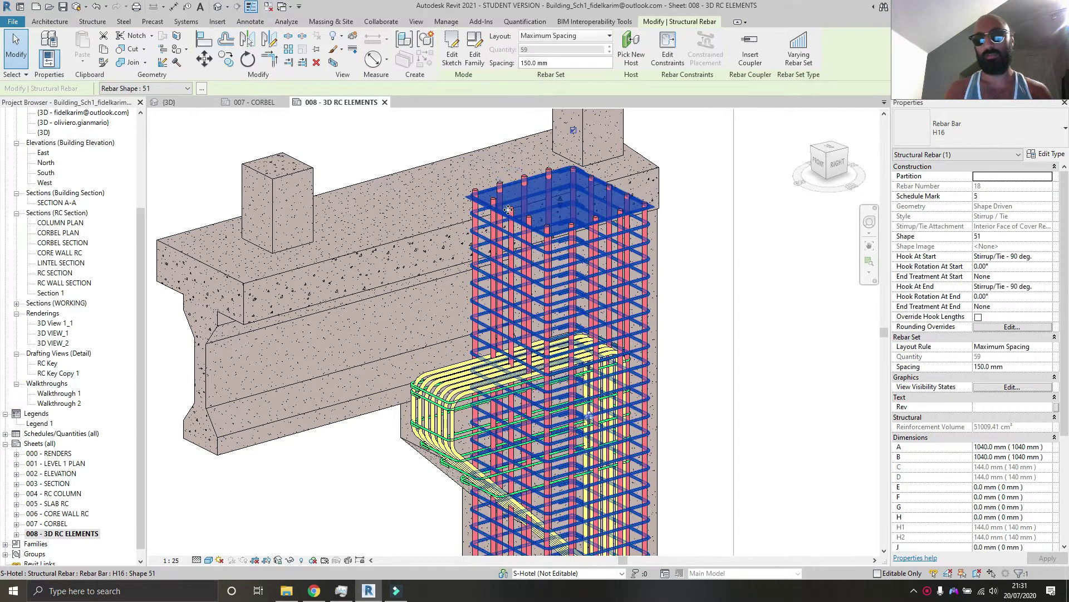
Change the corbel's main shape 36 bars to the H16 rebar type.
left_click(453, 383)
middle_click_drag(548, 499, 474, 374)
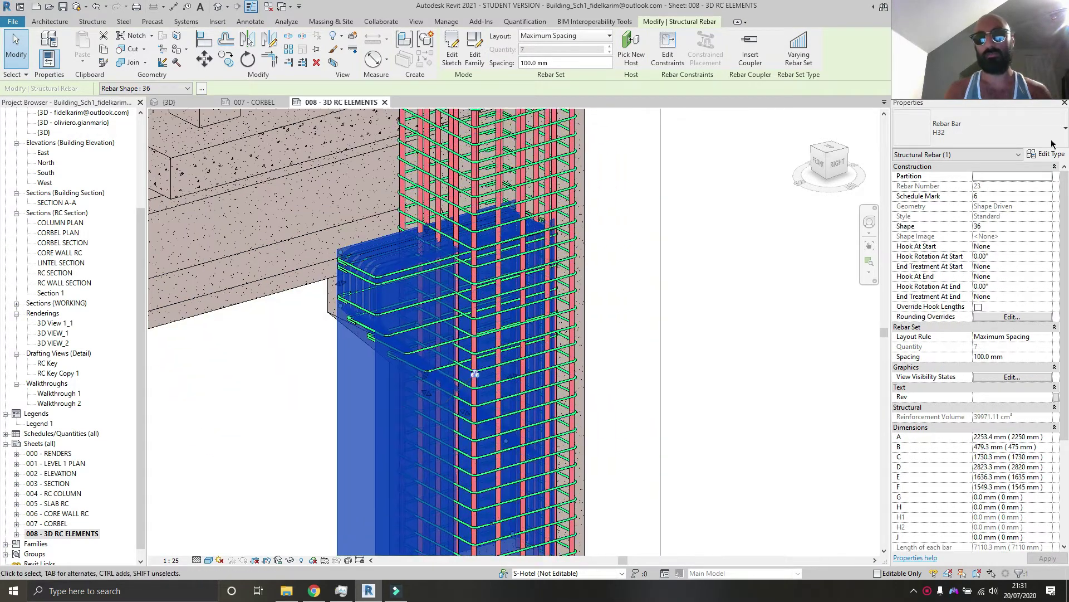
left_click(1018, 133)
left_click(980, 134)
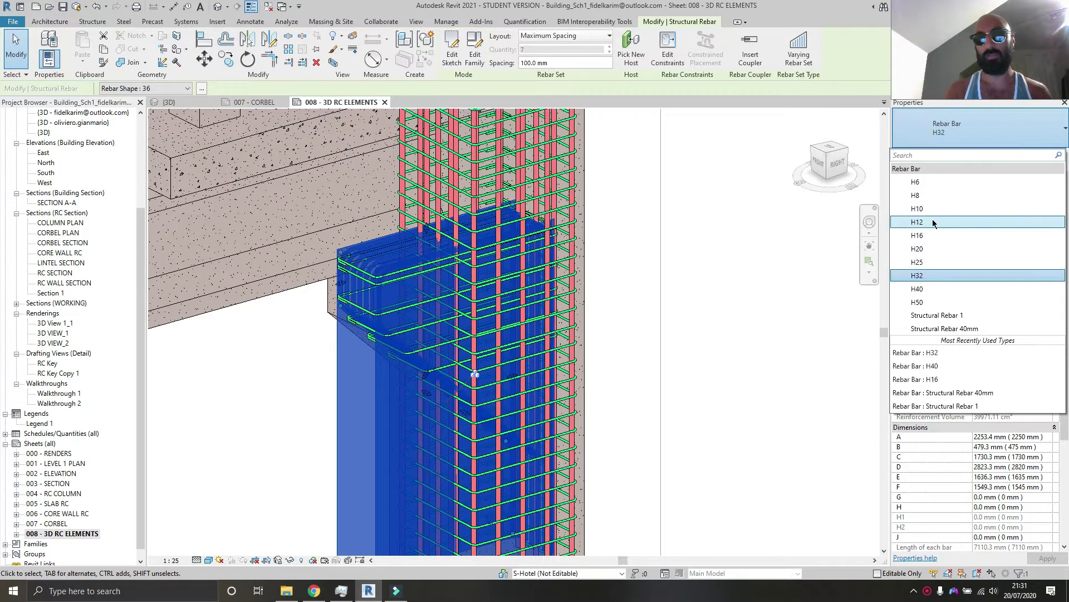
left_click(932, 236)
left_click(755, 299)
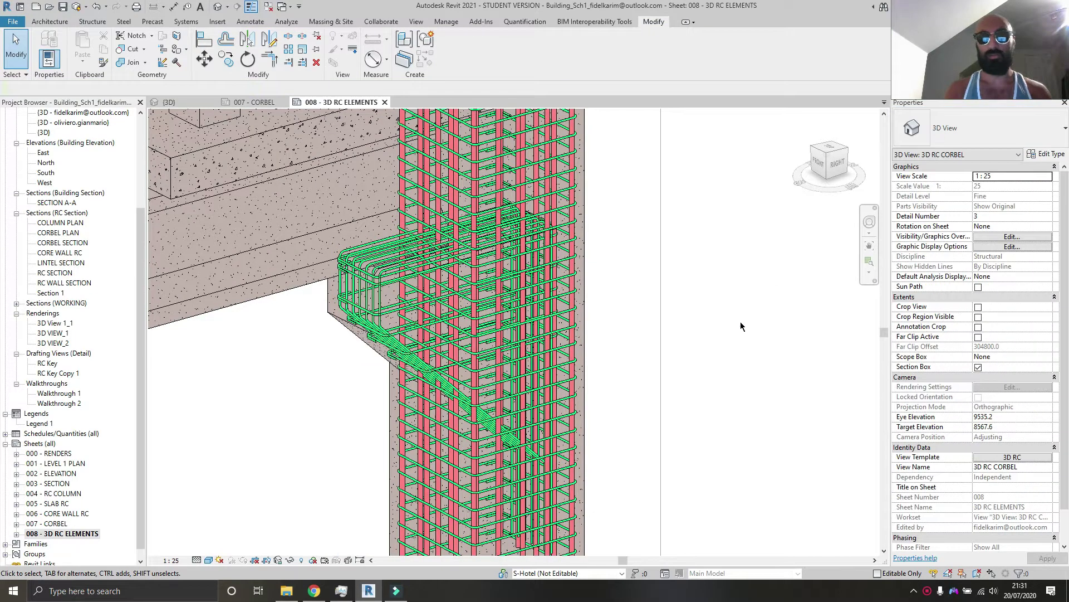
Set the corbel's main shape 36 bars to the H32 rebar type.
left_click(384, 265)
left_click(975, 128)
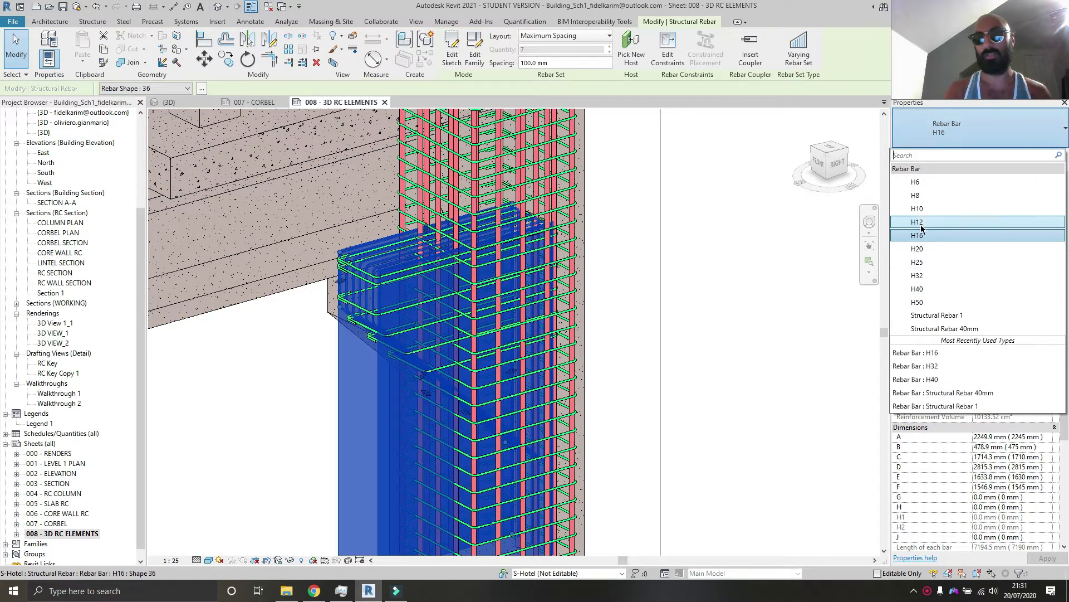
left_click(930, 276)
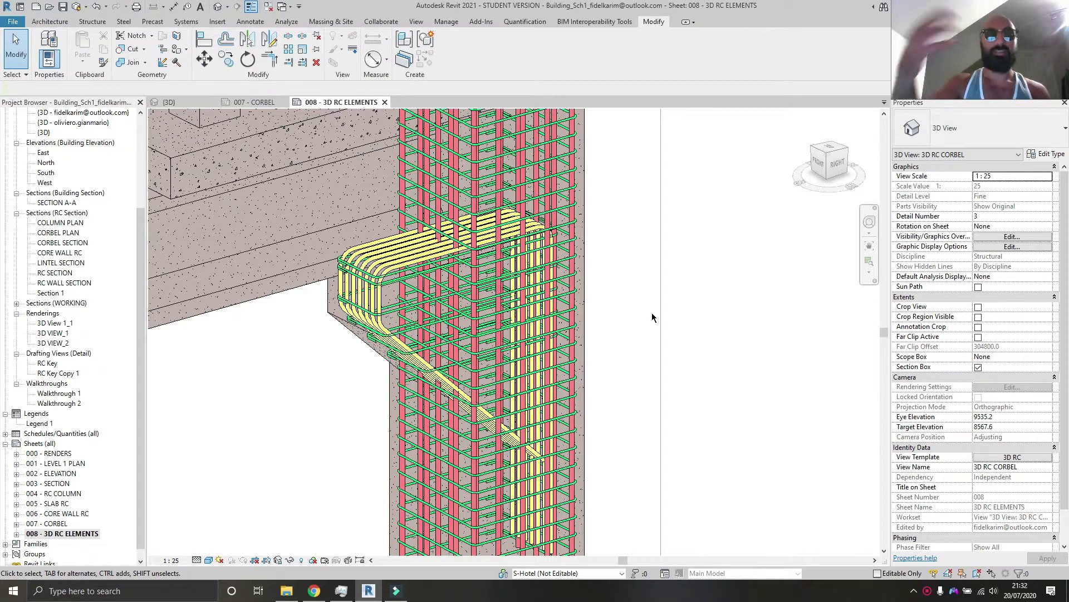
Deactivate the corbel viewport to return to the 3D RC ELEMENTS sheet.
scroll(652, 312, "down", 1)
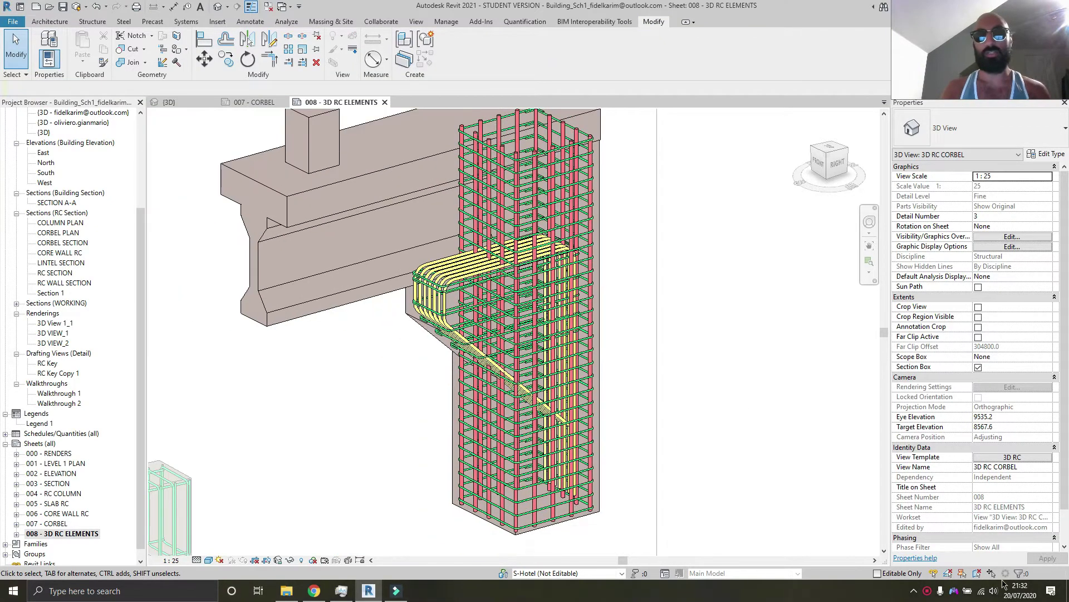
left_click(926, 591)
scroll(653, 326, "down", 2)
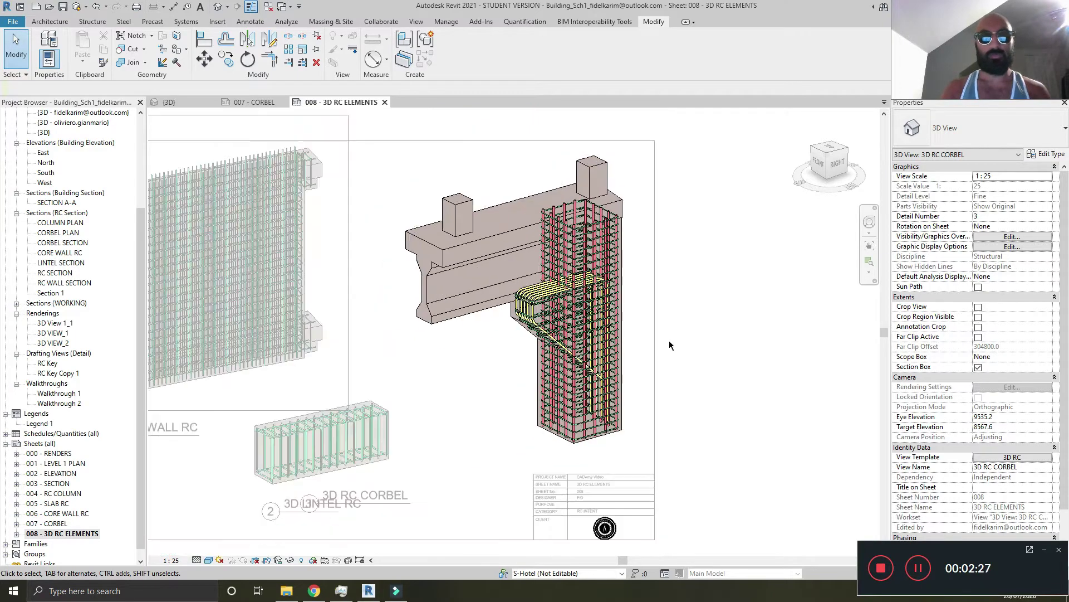
double_click(714, 330)
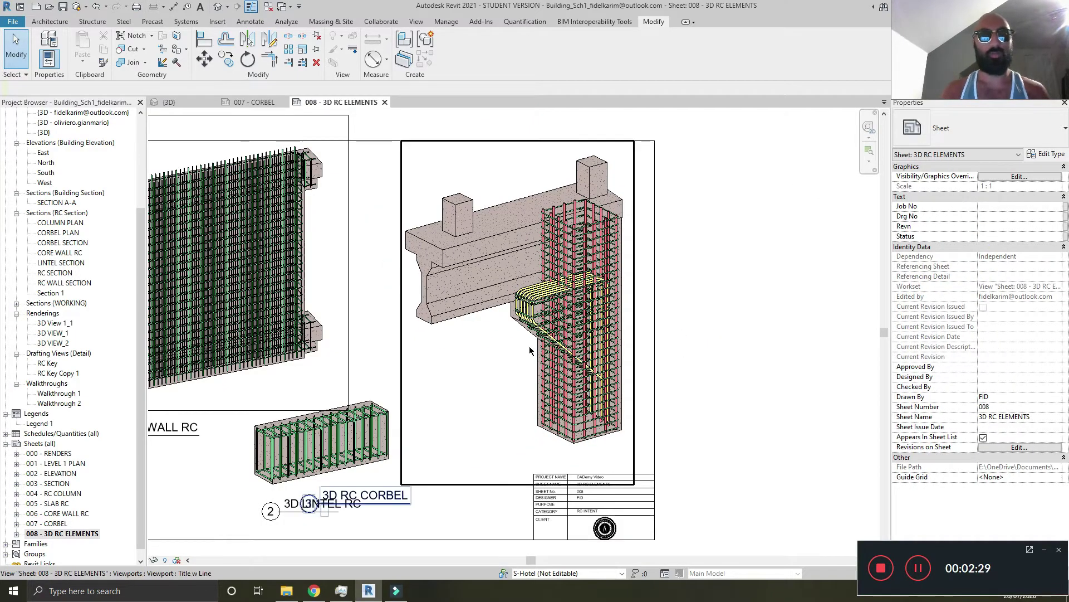
middle_click_drag(529, 349, 591, 319)
middle_click_drag(624, 384, 486, 370)
scroll(599, 318, "down", 1)
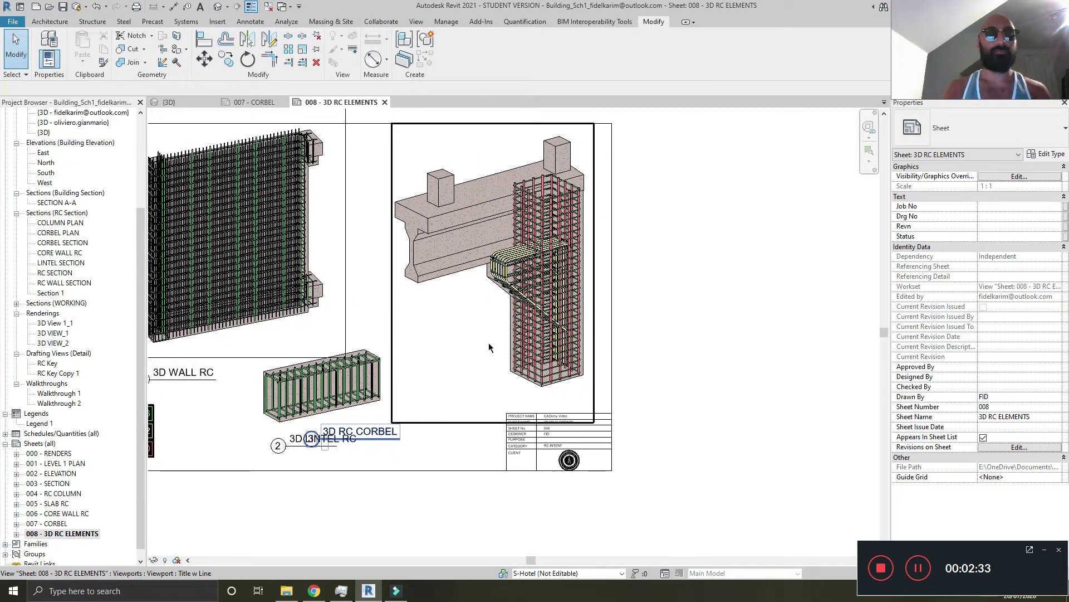
Open the default 3D view of the whole building and show the hotel's ground-level columns and corbels up close.
scroll(489, 342, "down", 2)
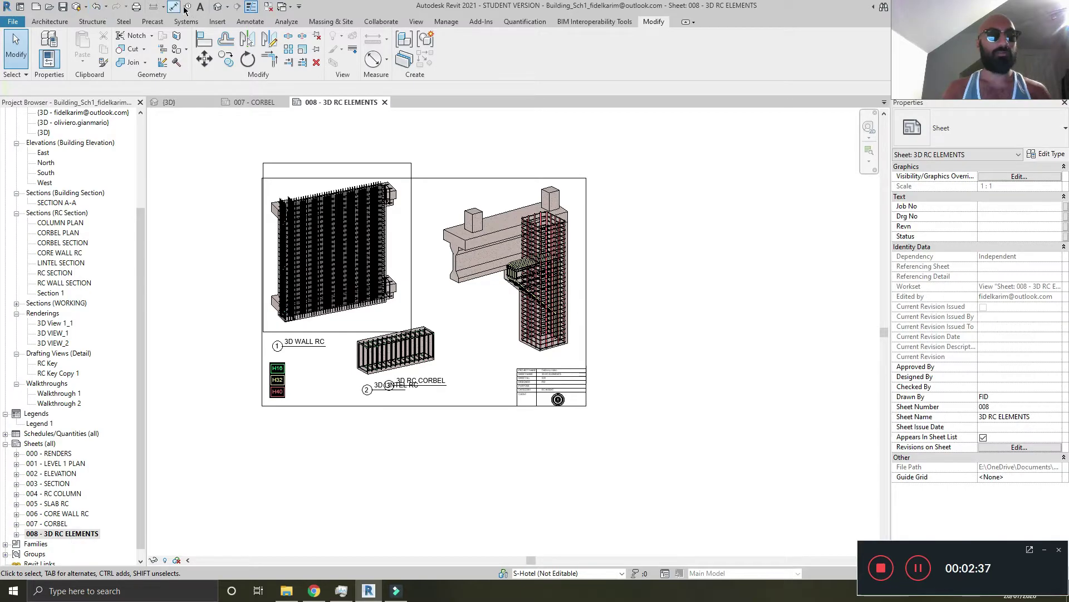
left_click(220, 7)
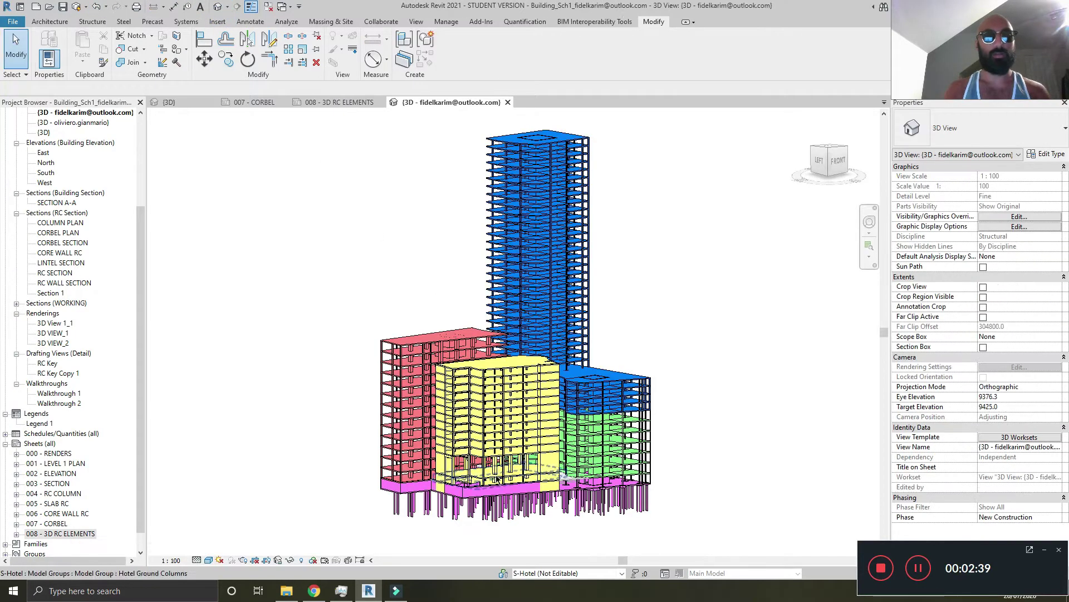
scroll(496, 493, "up", 5)
middle_click_drag(497, 493, 521, 363, "shift")
scroll(520, 364, "up", 4)
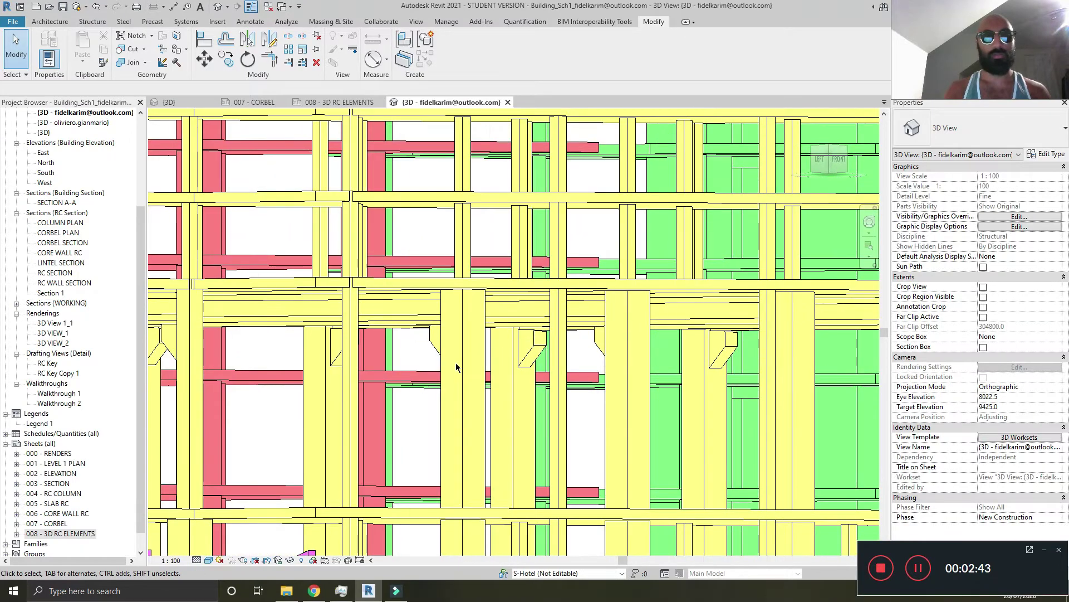
Select one hotel portal frame: the two 1100 x 1100 mm columns, their corbels and the concrete I-beam between them.
left_click(607, 354)
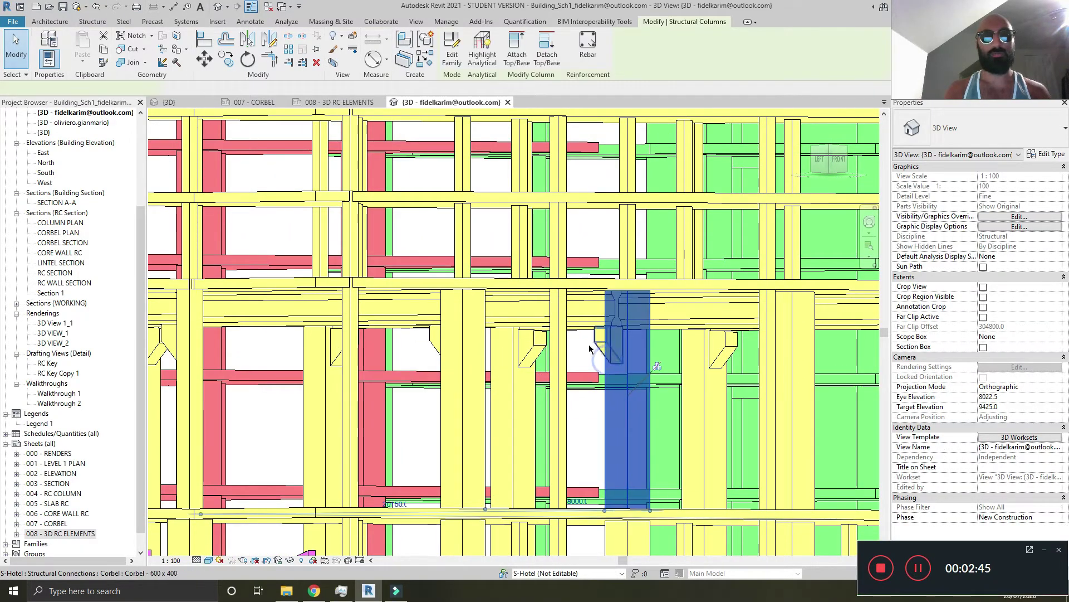
middle_click_drag(592, 347, 463, 342)
left_click(537, 315, "ctrl")
left_click(384, 342, "ctrl")
left_click(395, 360, "ctrl")
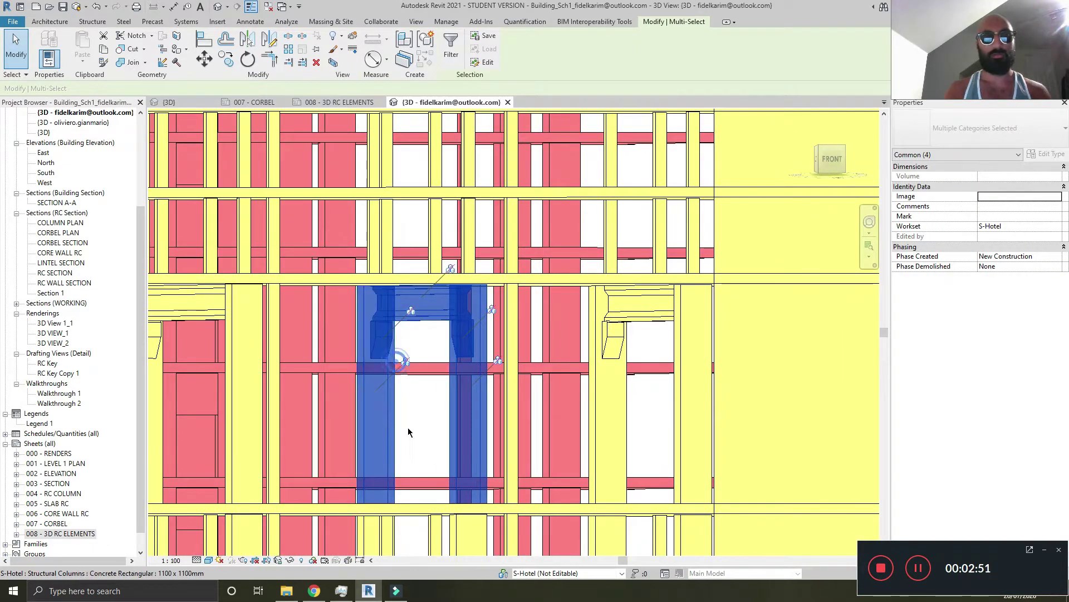
middle_click_drag(408, 426, 424, 440, "shift")
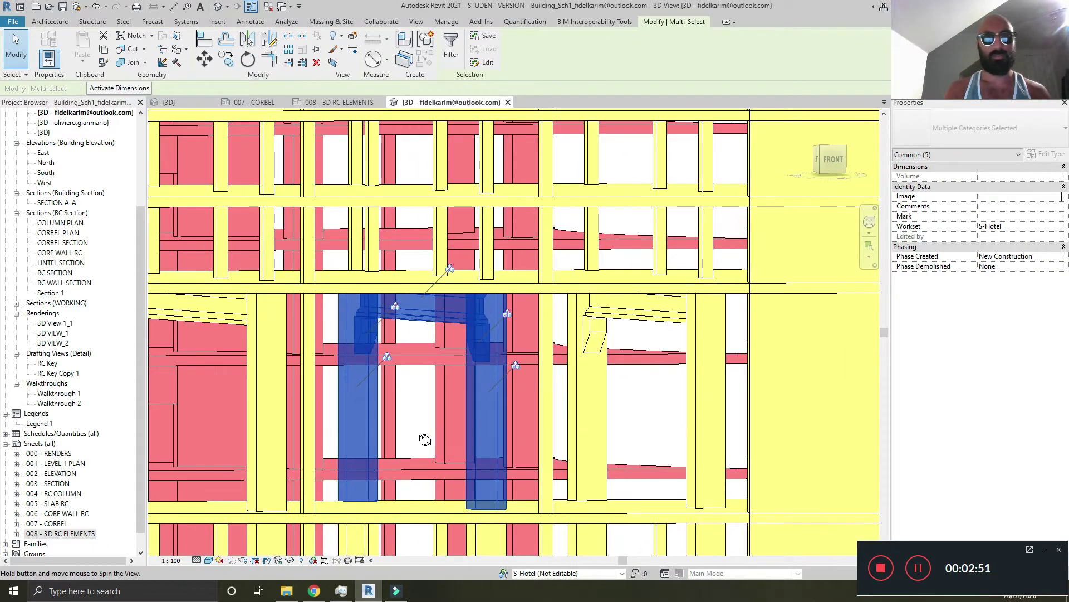
left_click(402, 289, "ctrl")
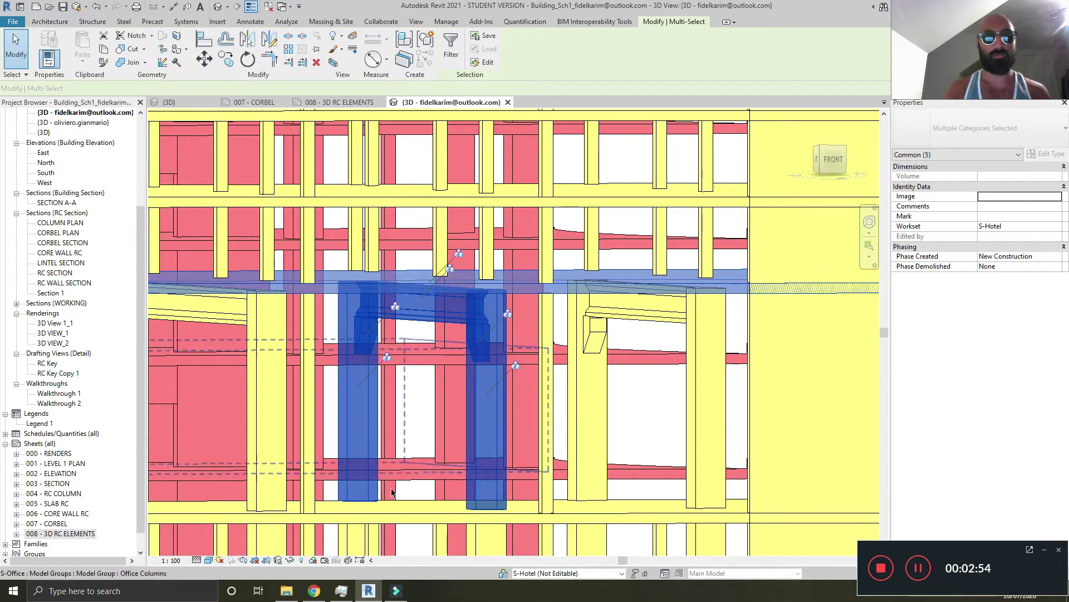
left_click(395, 519, "ctrl")
middle_click_drag(401, 526, 422, 535, "shift")
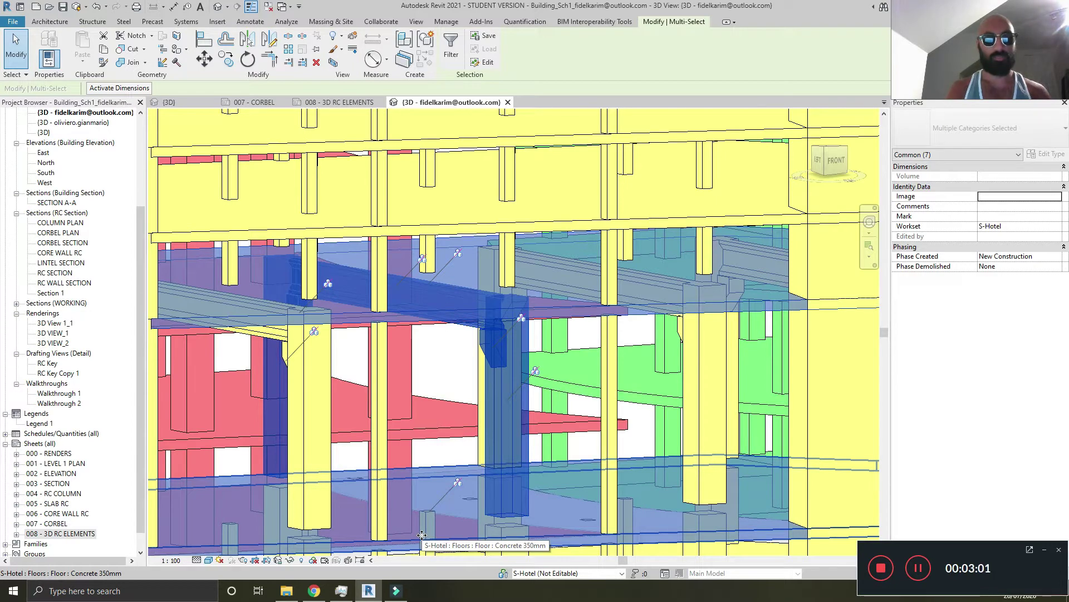
left_click(438, 472, "shift")
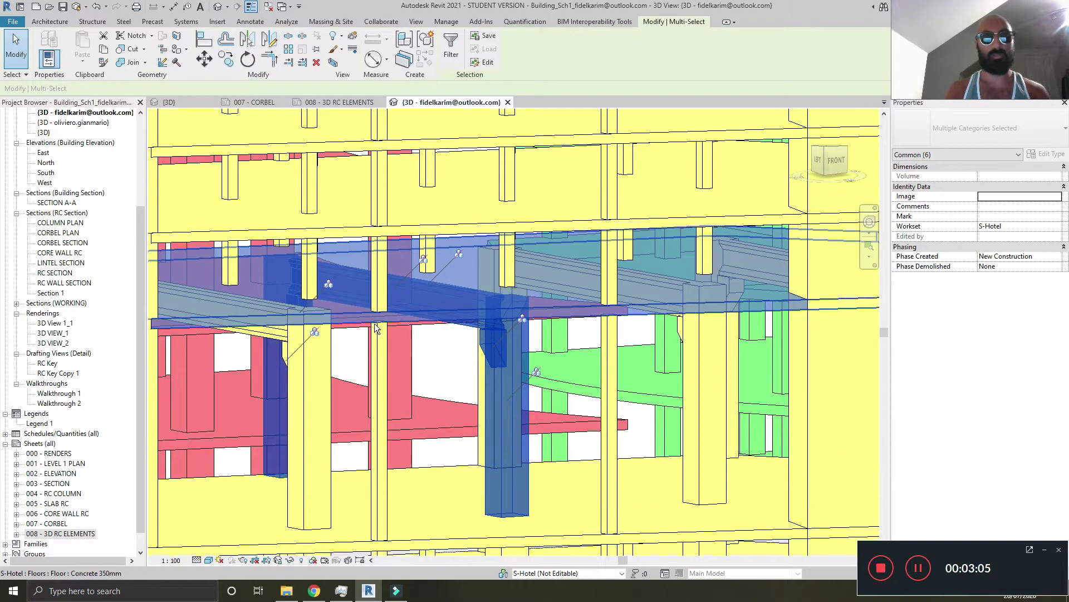
left_click(359, 323, "shift")
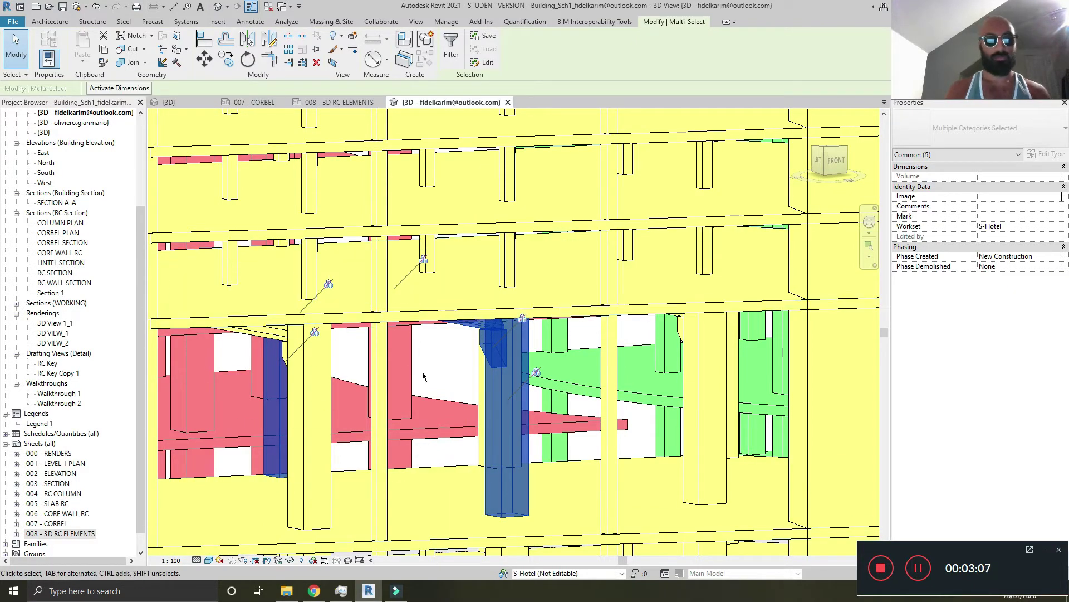
Isolate the selected columns, corbels and beam with a selection box around them in the 3D view.
key("b")
key("x")
left_click(465, 361)
middle_click_drag(465, 360, 669, 347, "shift")
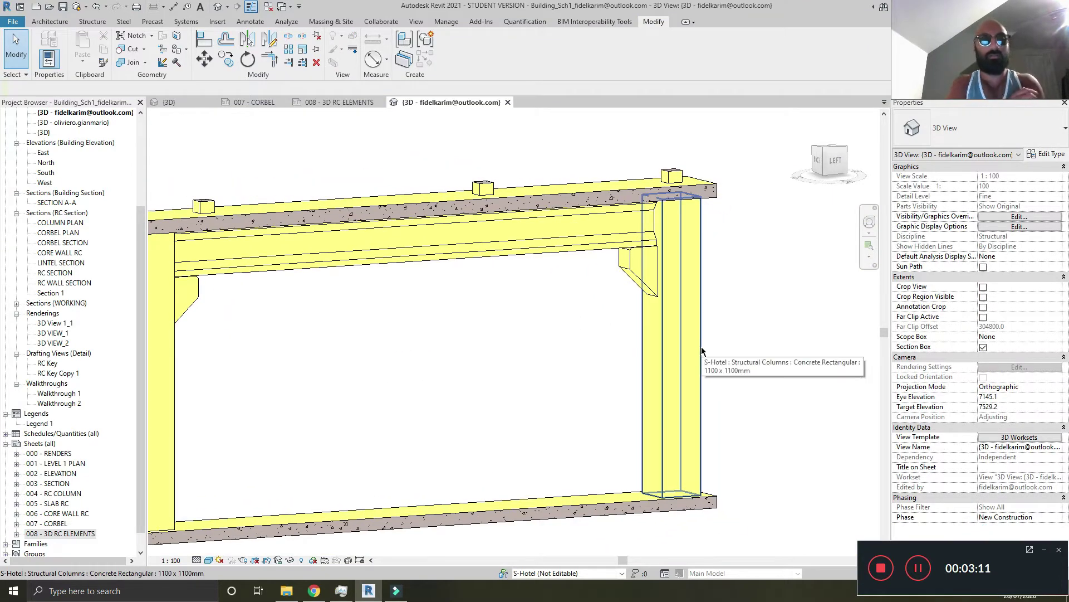
Delete the other team member's personal 3D view and duplicate the current 3D view with detailing.
right_click(102, 123)
left_click(133, 292)
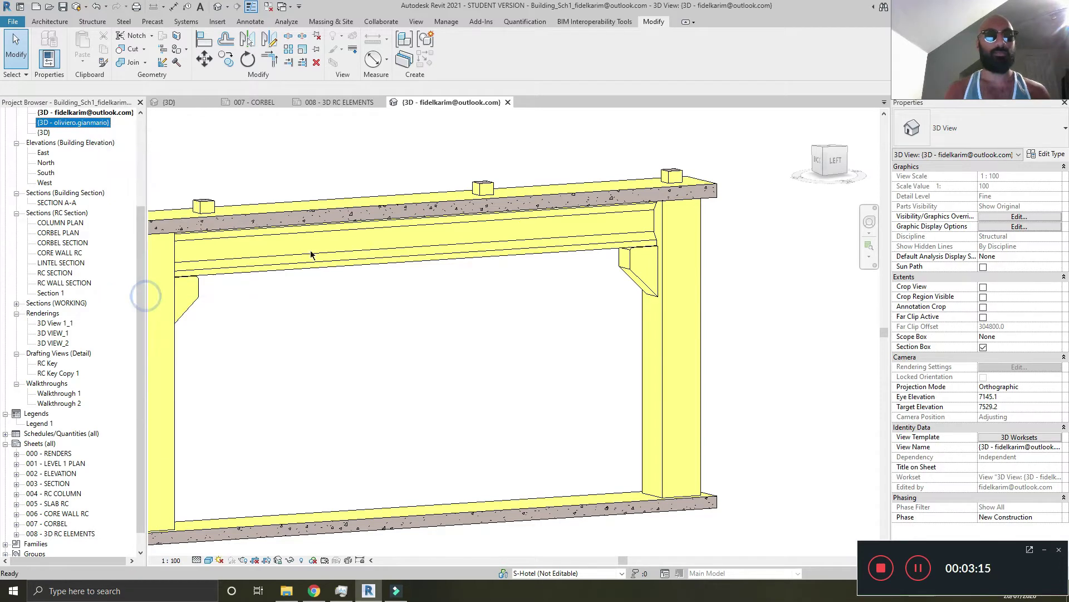
right_click(102, 116)
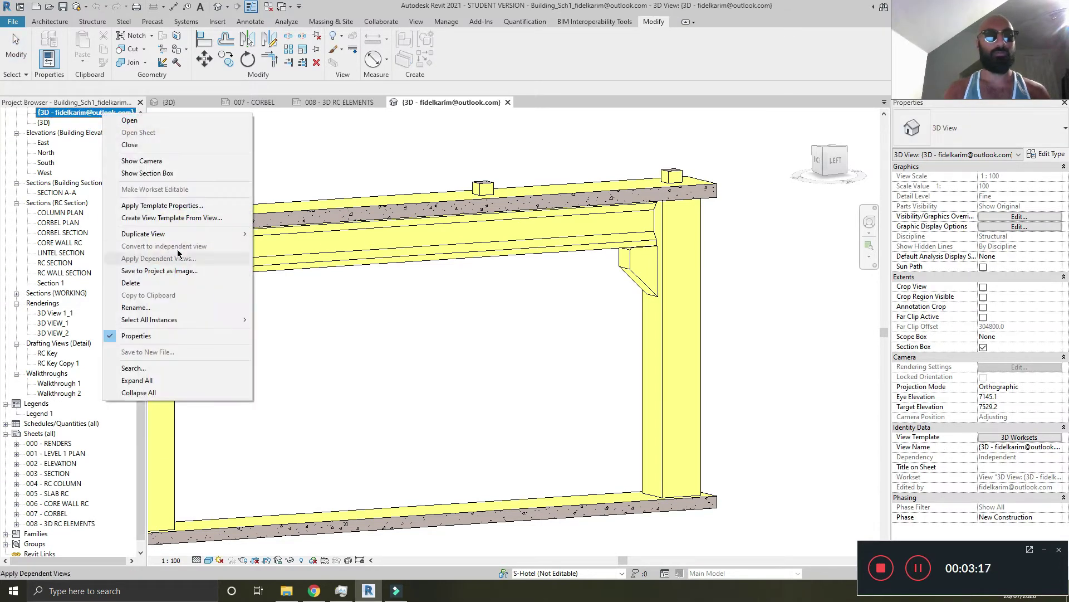
mouse_move(190, 233)
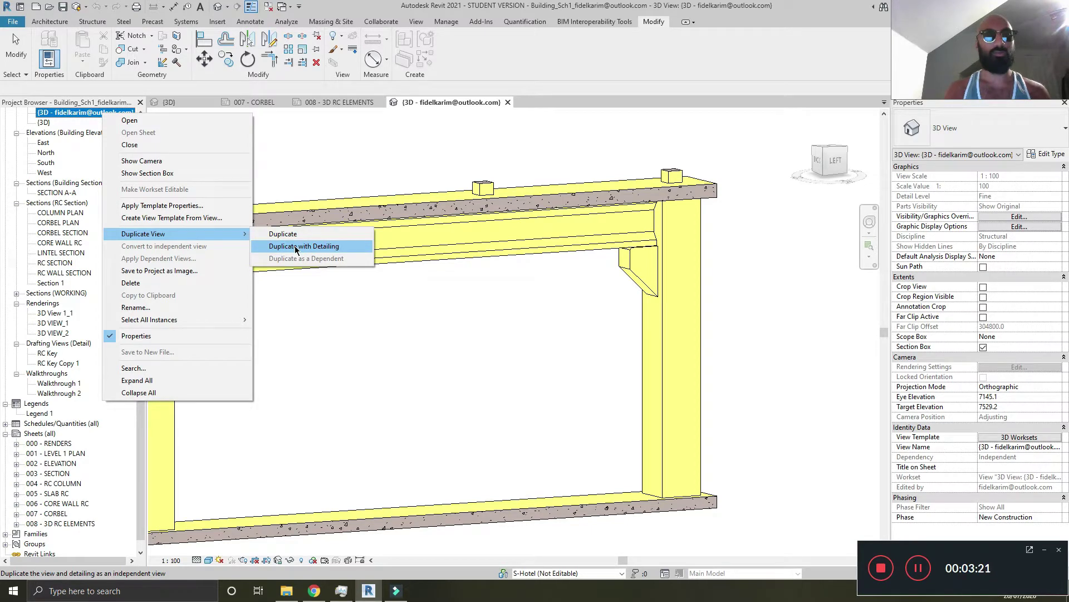
left_click(295, 247)
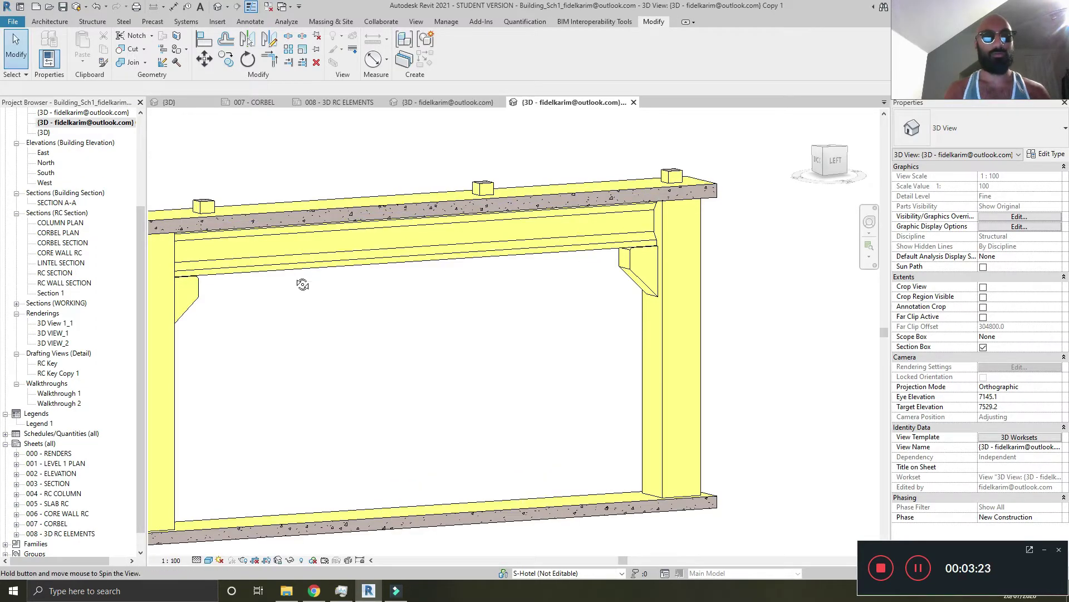
Assign the 3D RC view template to the duplicated 3D view of the corbel frame.
middle_click_drag(302, 284, 412, 270, "shift")
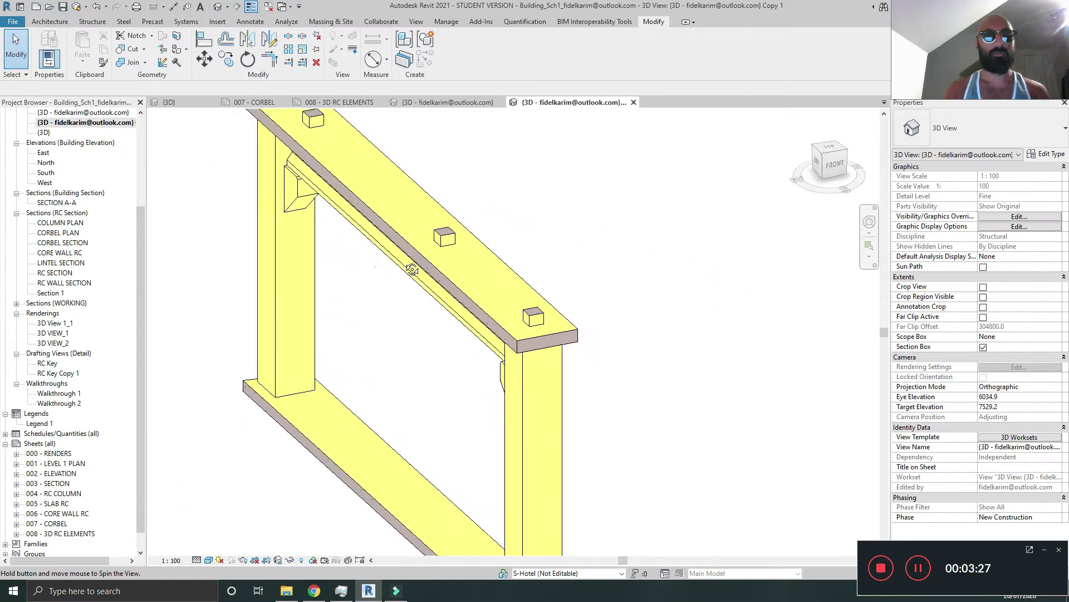
mouse_move(338, 277)
middle_mouse_down()
mouse_move(413, 291)
mouse_move(399, 286)
middle_mouse_up()
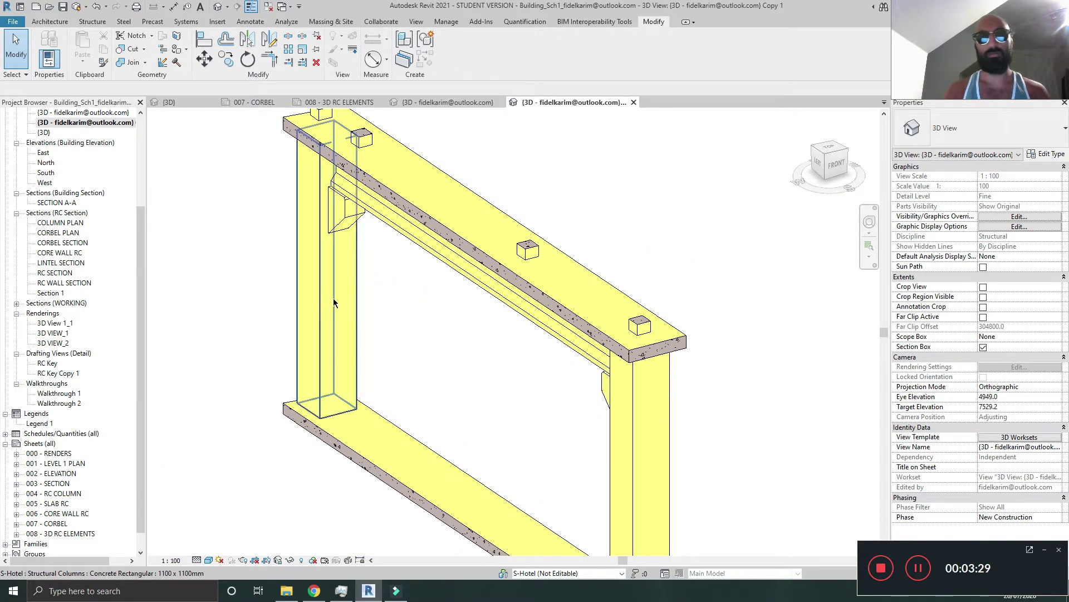
middle_click_drag(333, 298, 215, 299)
left_click(1028, 440)
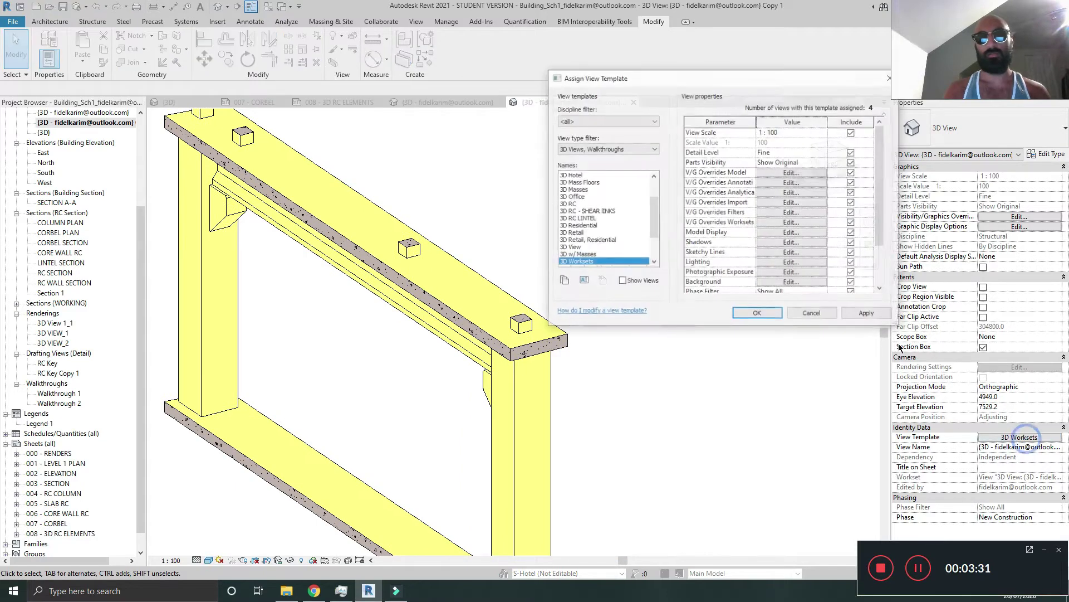
left_click(575, 205)
left_click(857, 313)
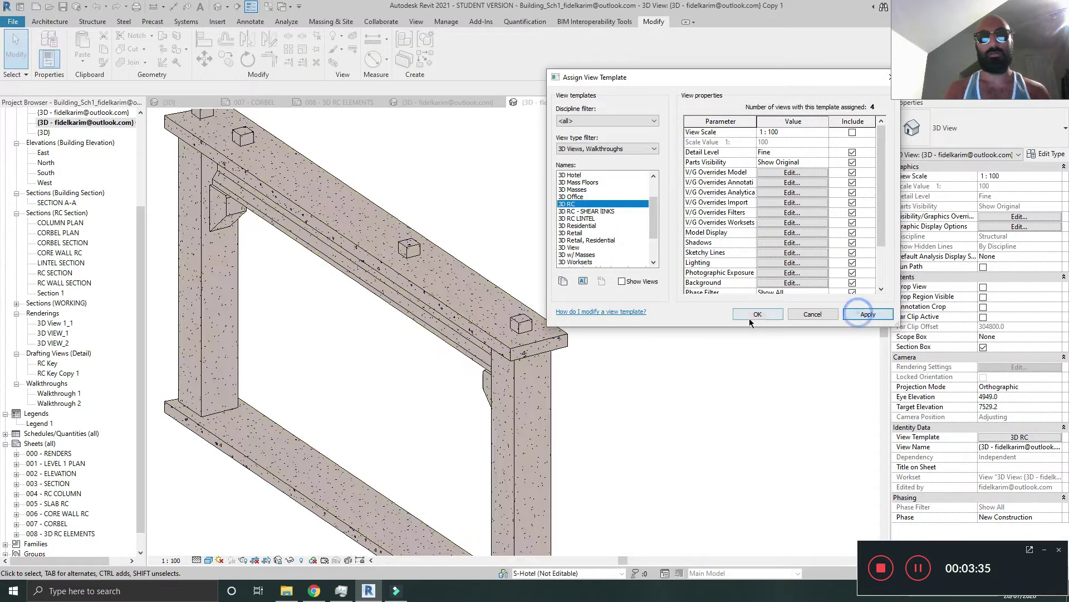
left_click(749, 313)
Examine which structural model categories the 3D RC view template shows in its visibility and graphic overrides.
left_click(1018, 438)
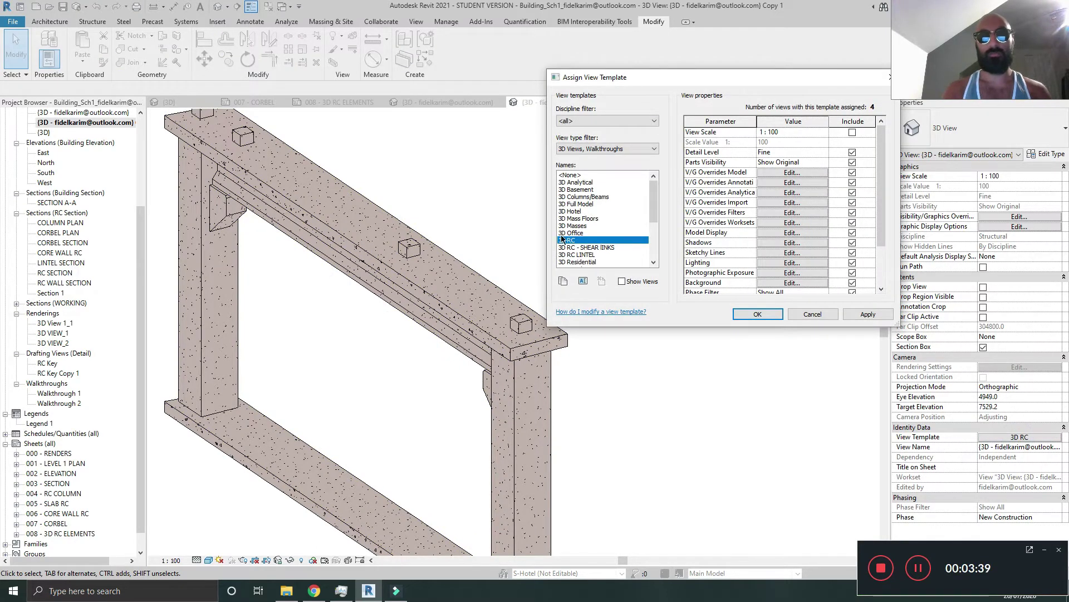
left_click(775, 171)
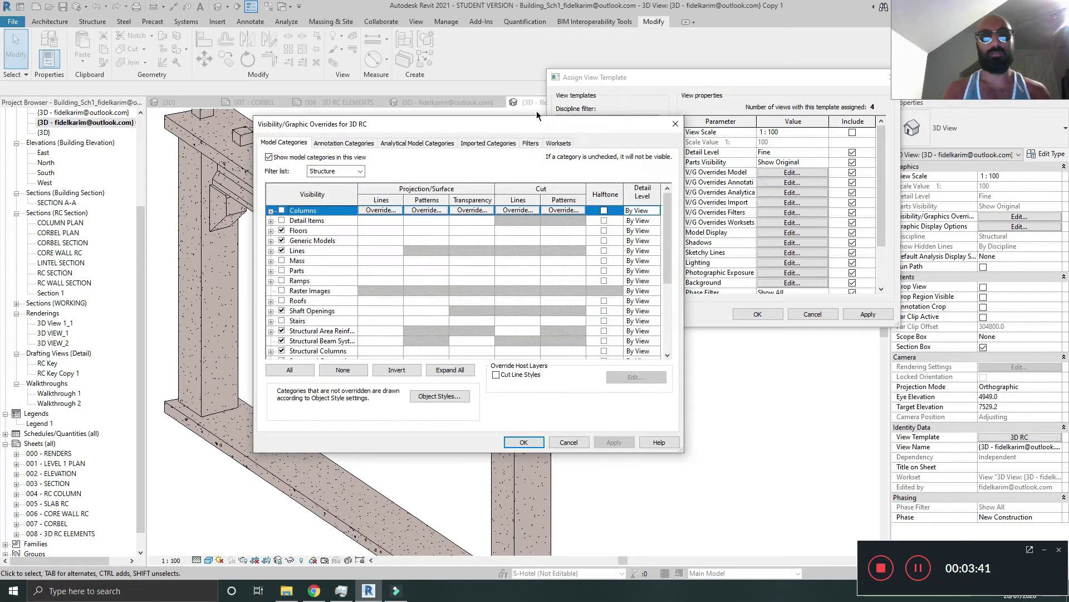
left_click_drag(572, 197, 816, 62)
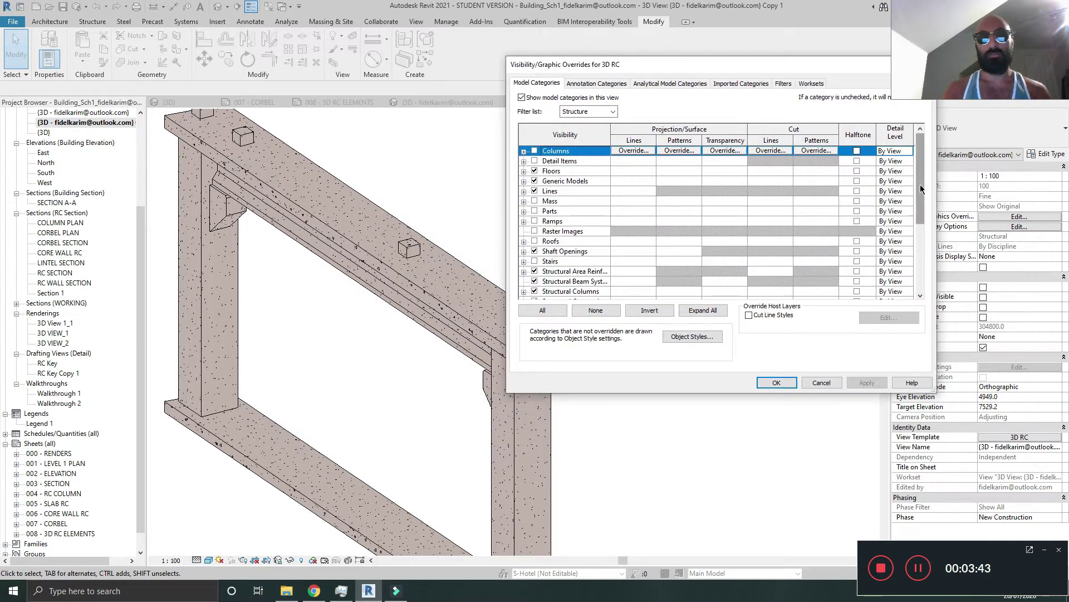
left_click_drag(920, 185, 923, 273)
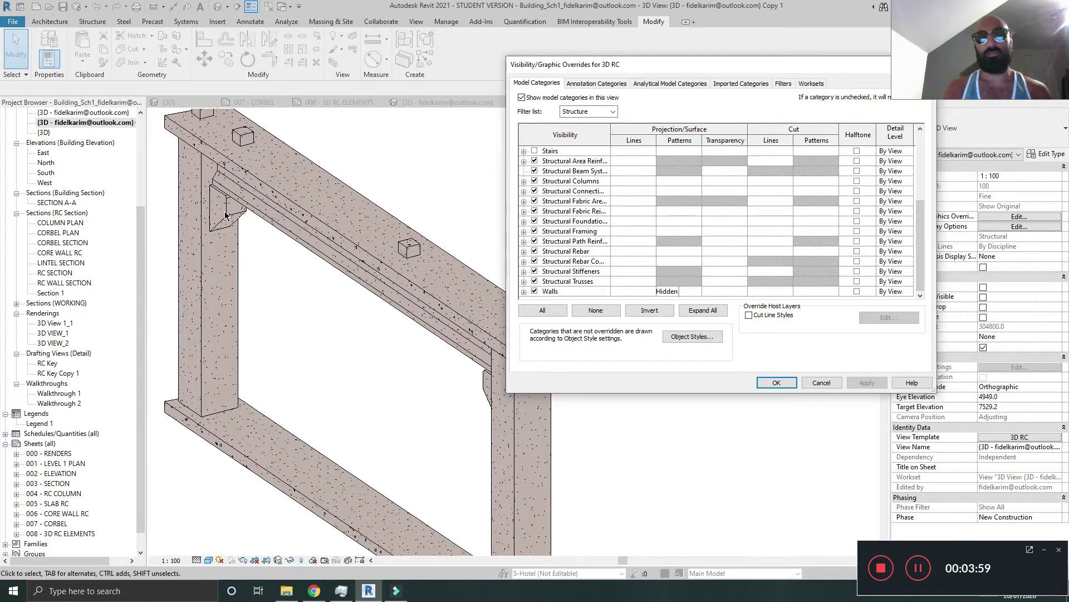
scroll(622, 248, "up", 3)
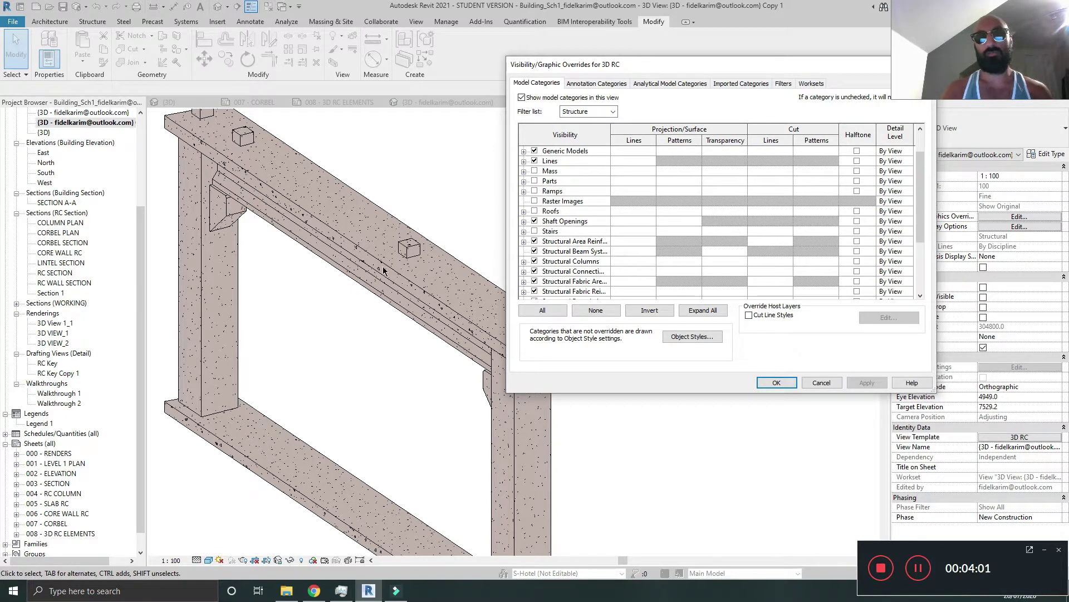
scroll(543, 171, "up", 1)
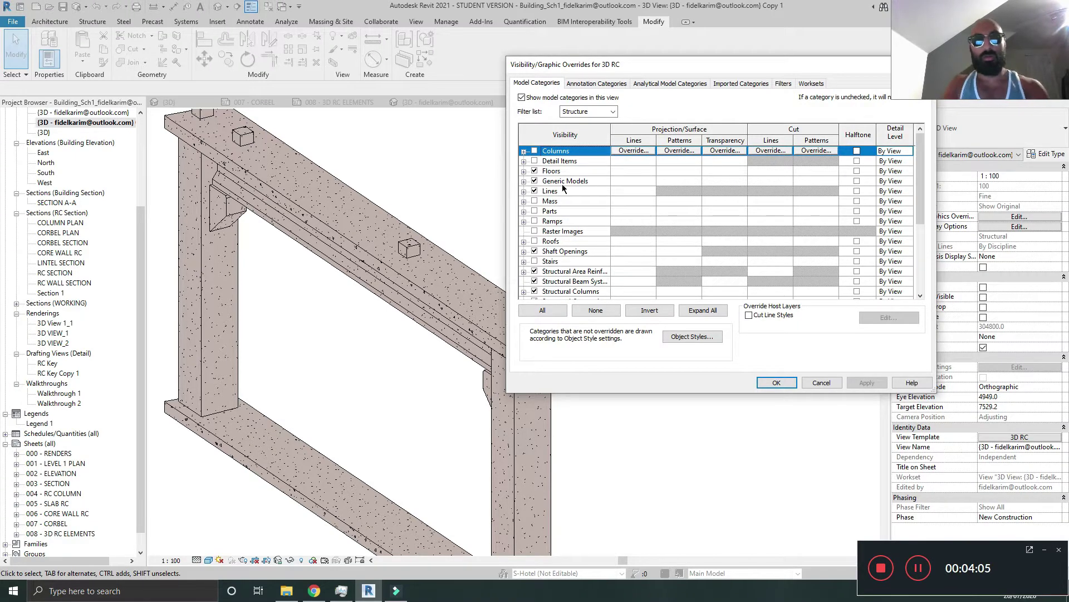
scroll(563, 188, "down", 4)
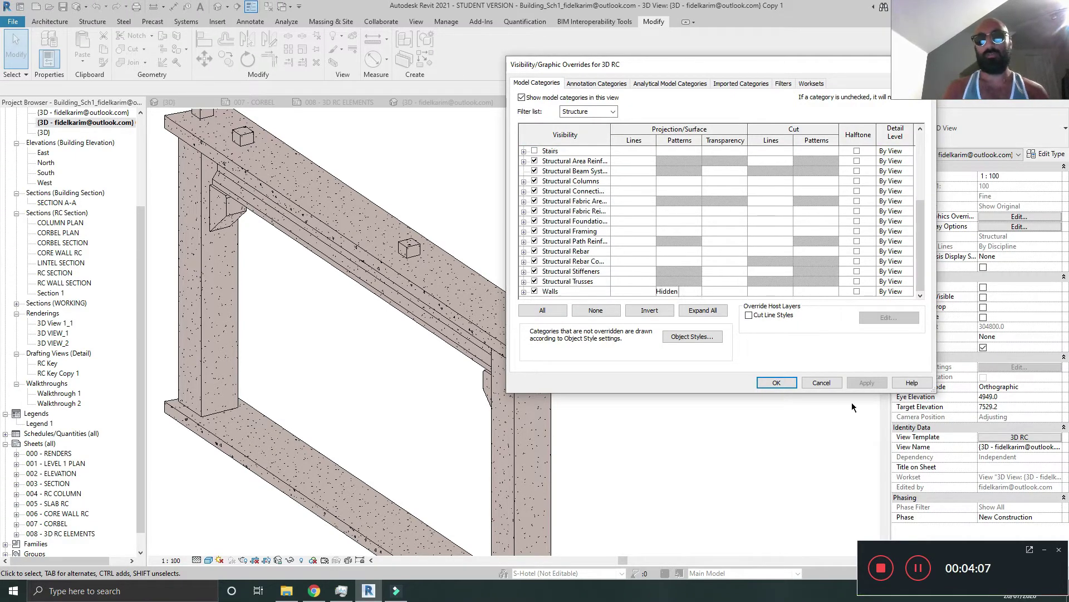
left_click(777, 382)
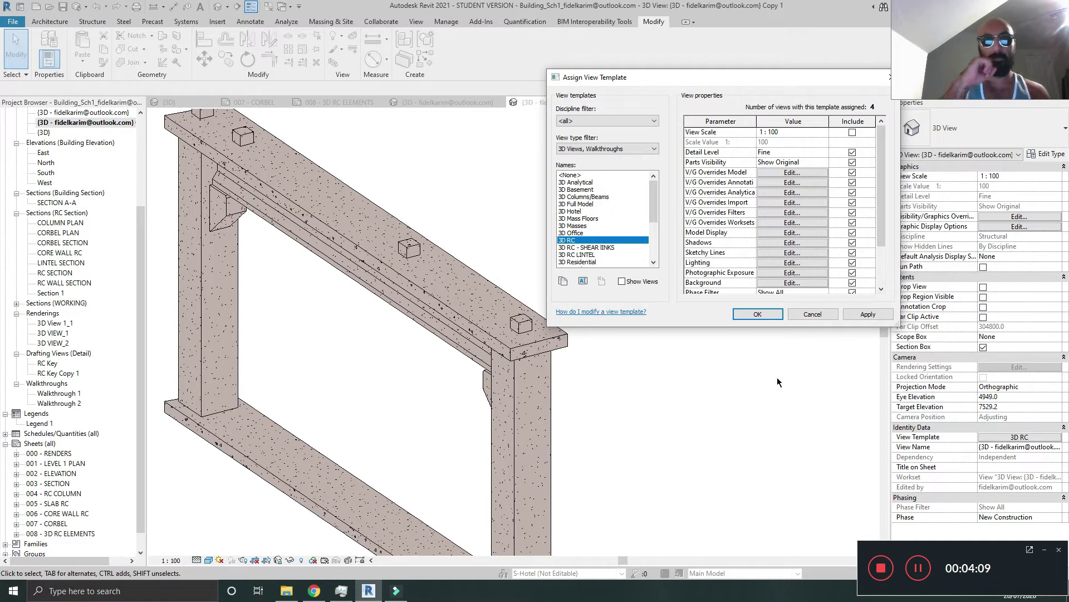
left_click(756, 314)
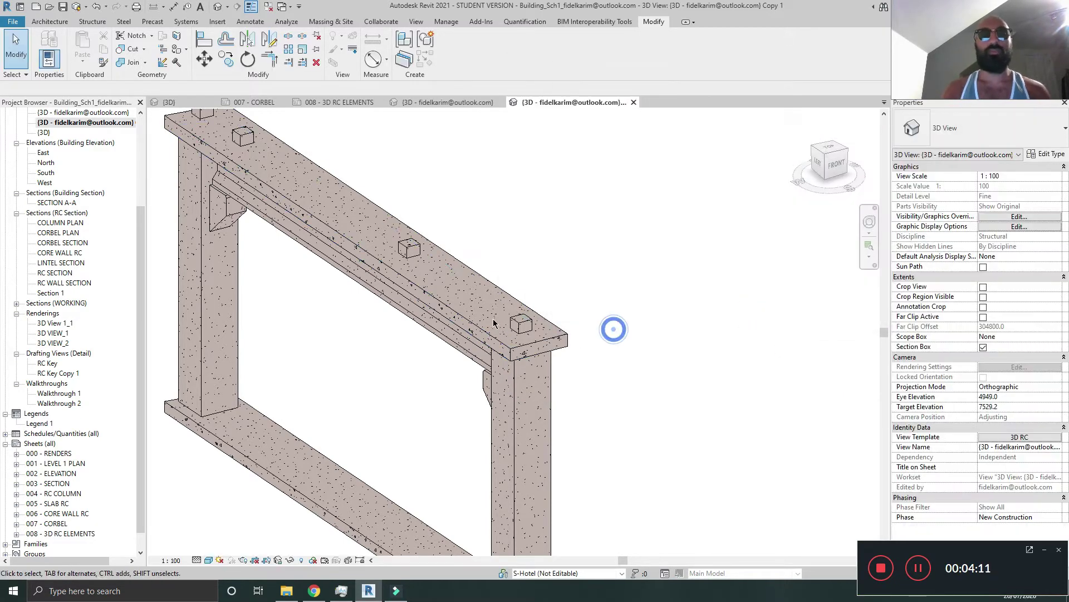
Open the H Level 1 and H Level 2 structural plans.
middle_click_drag(614, 330, 401, 357, "shift")
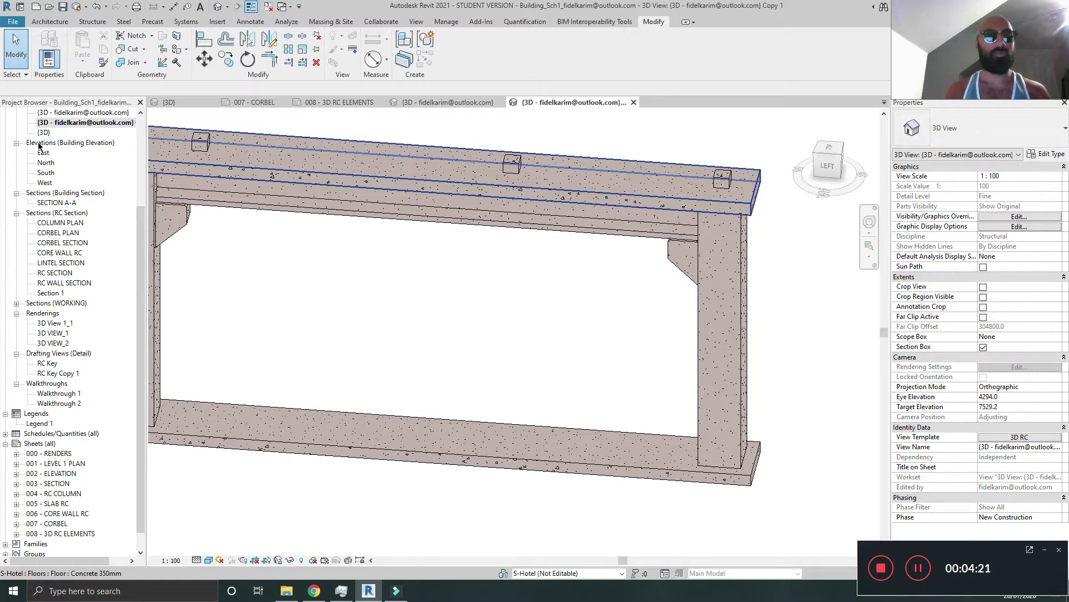
scroll(39, 146, "up", 4)
left_click(16, 133)
left_click(16, 122)
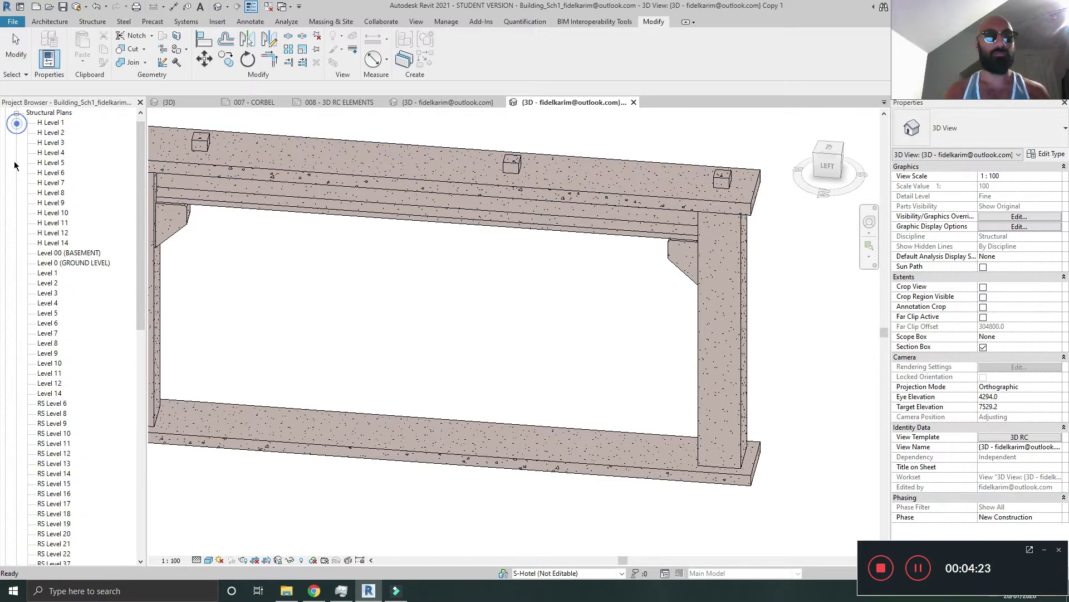
double_click(53, 124)
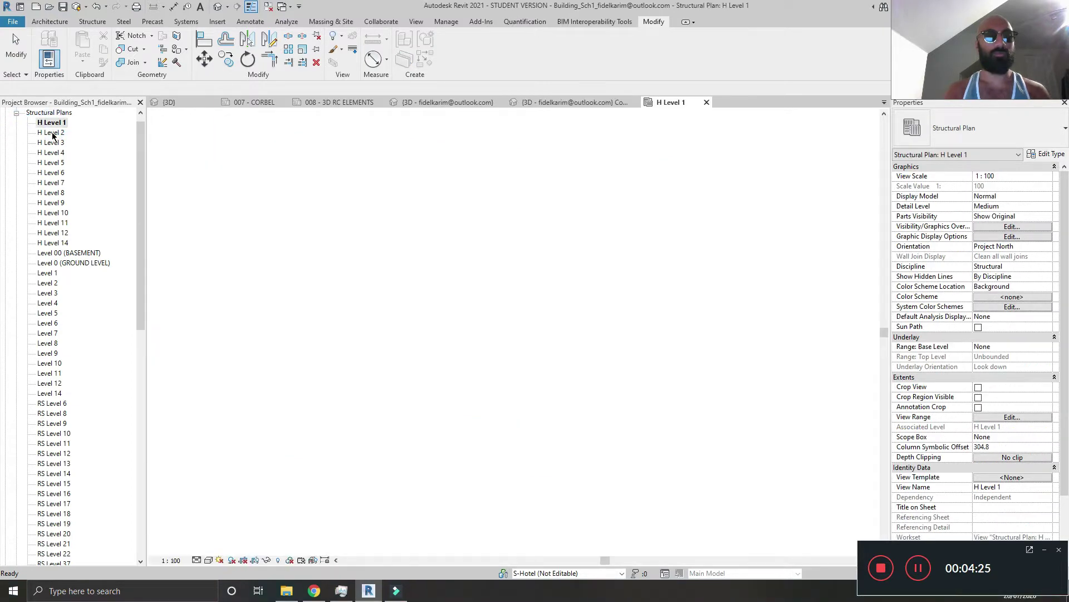
left_click(53, 133)
double_click(54, 134)
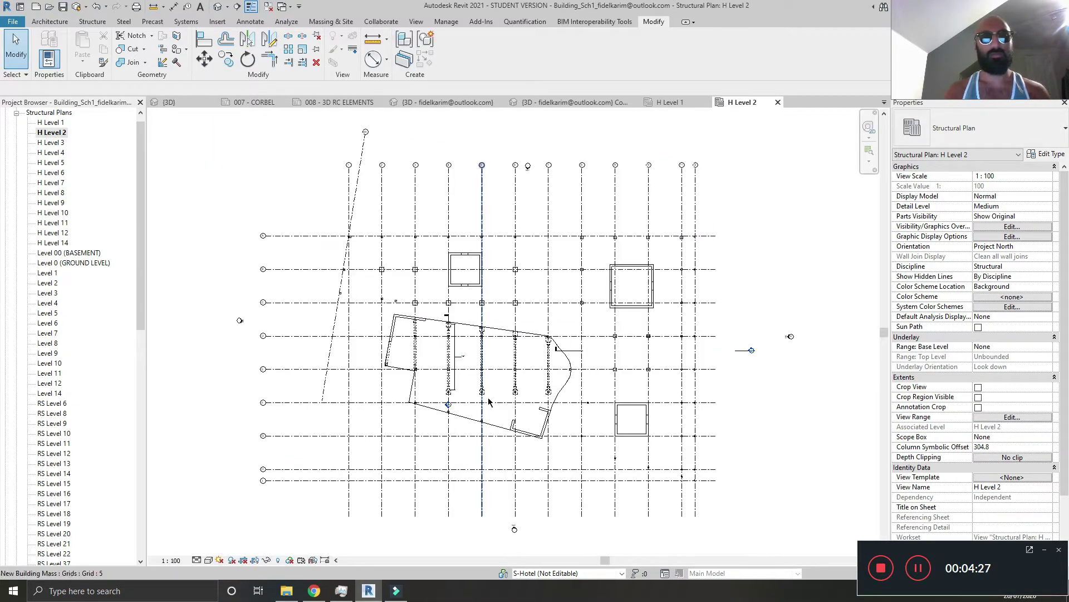
Draw a section line along grid 5 in the H Level 2 plan, running through the 1100 x 1100 mm concrete column and its beam.
scroll(494, 386, "up", 5)
scroll(450, 407, "up", 2)
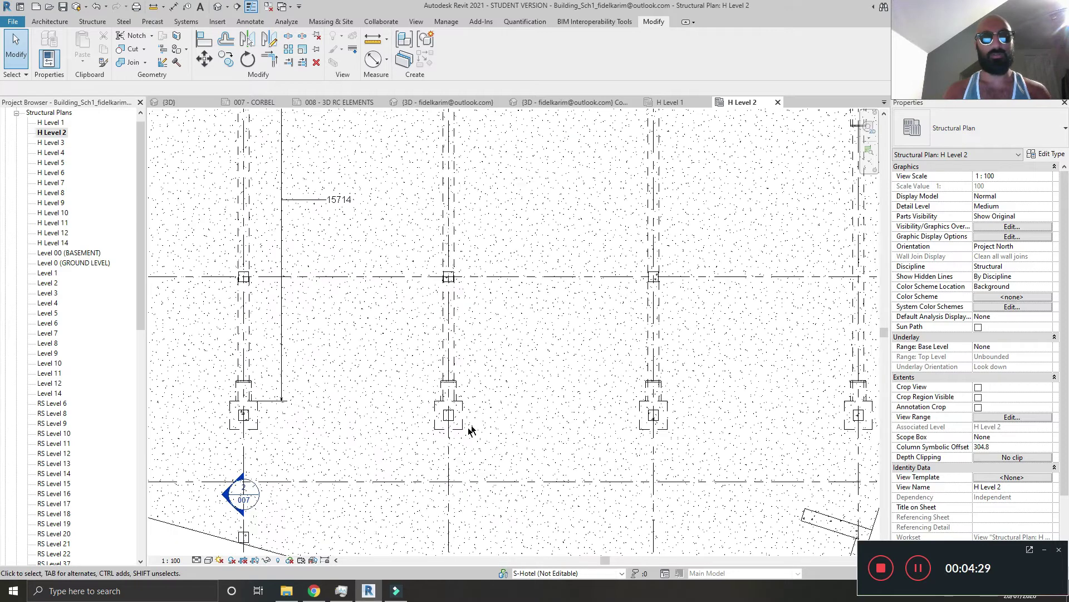
scroll(437, 401, "up", 2)
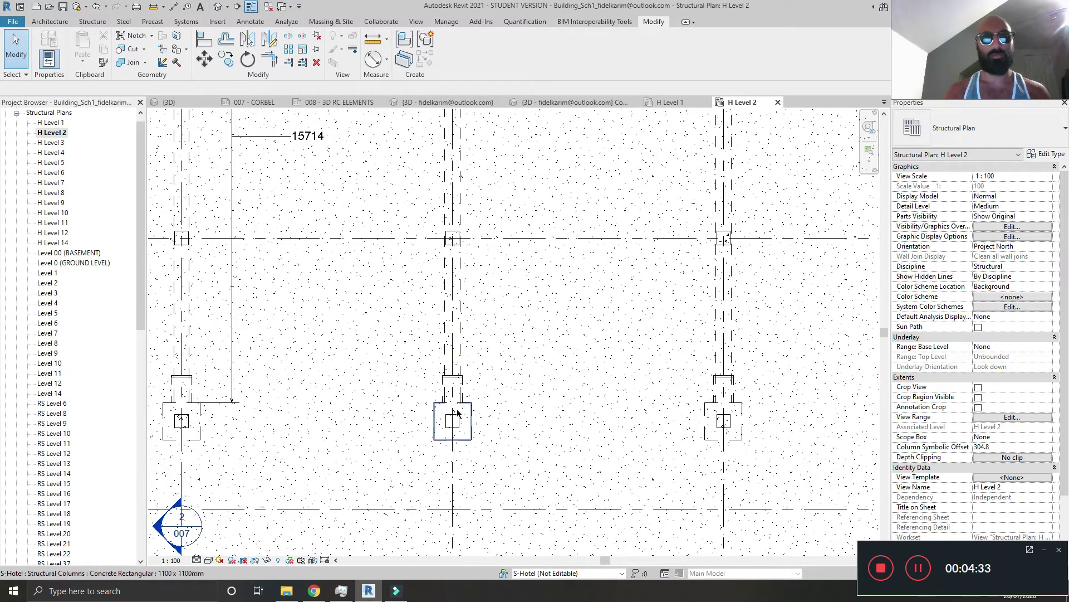
key("s")
key("e")
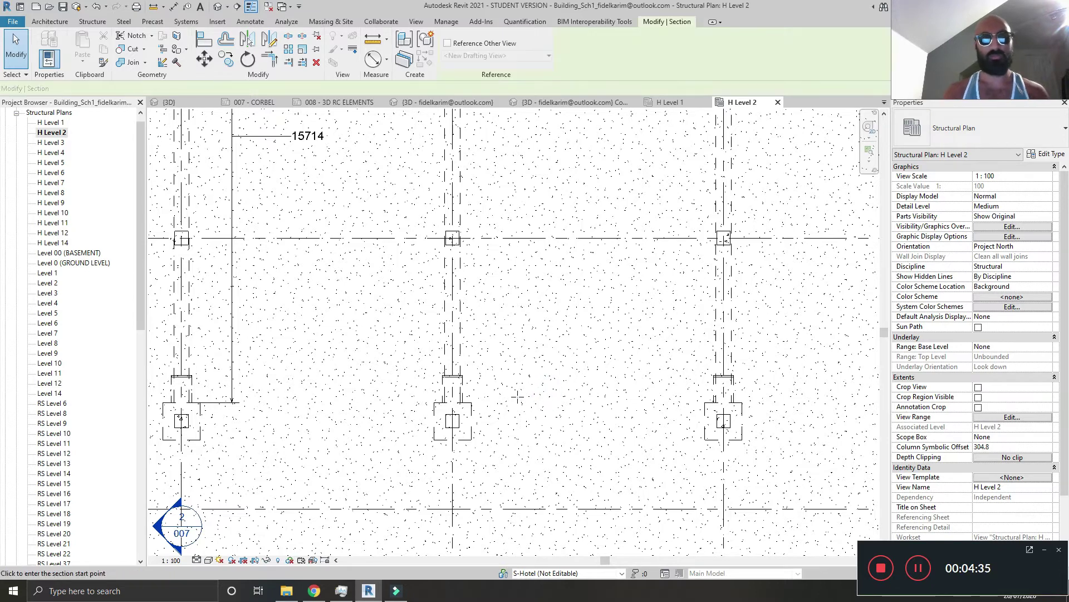
left_click(453, 466)
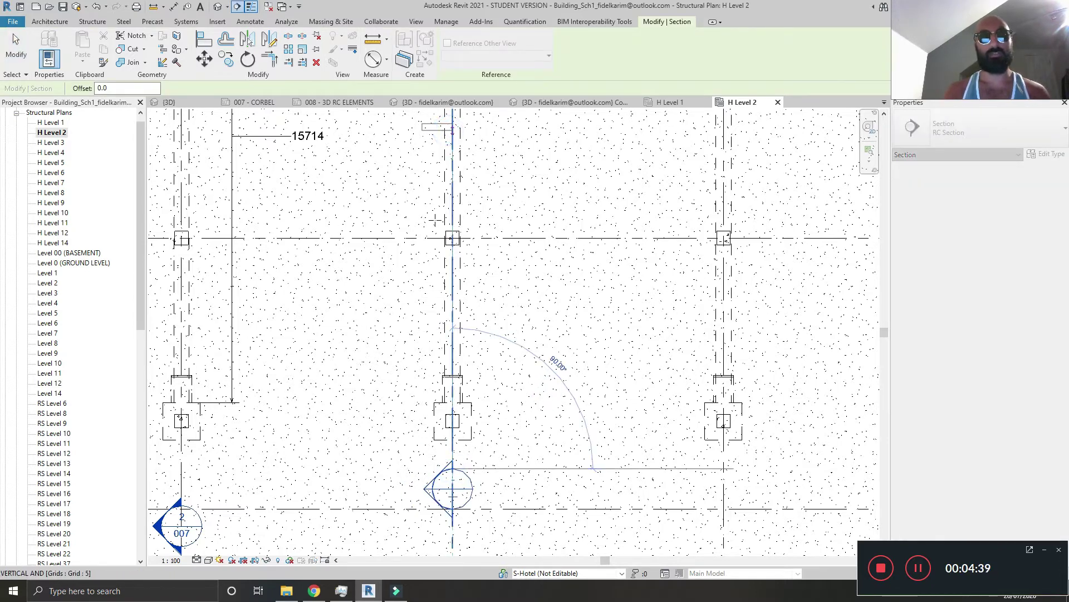
left_click(452, 128)
key("Escape")
Shorten the new section's view depth to a far clip offset of about 1927 mm, close to the section line.
scroll(457, 295, "down", 4)
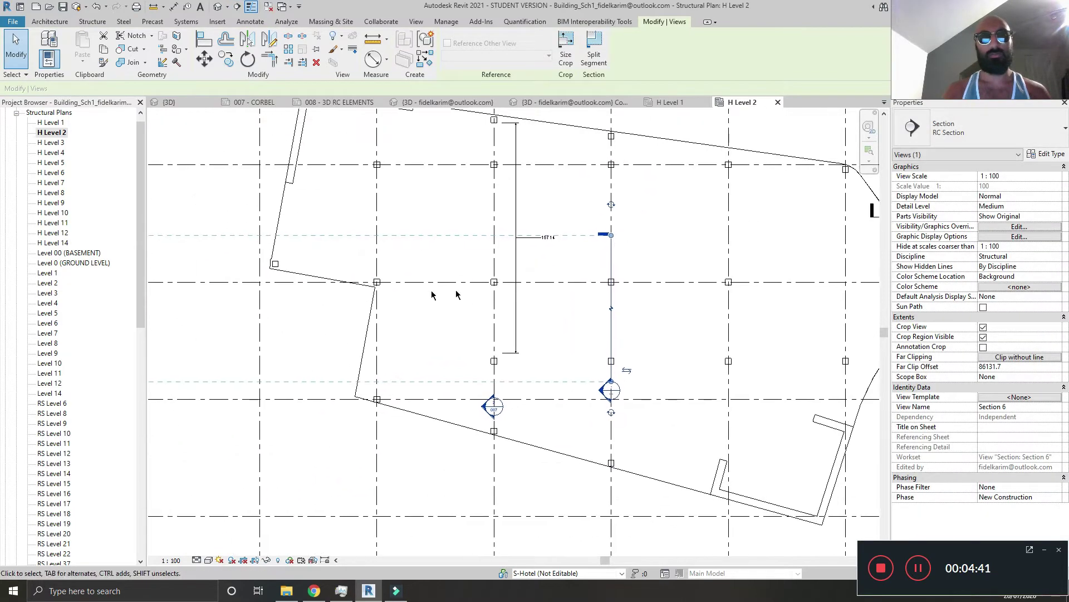
scroll(310, 292, "down", 6)
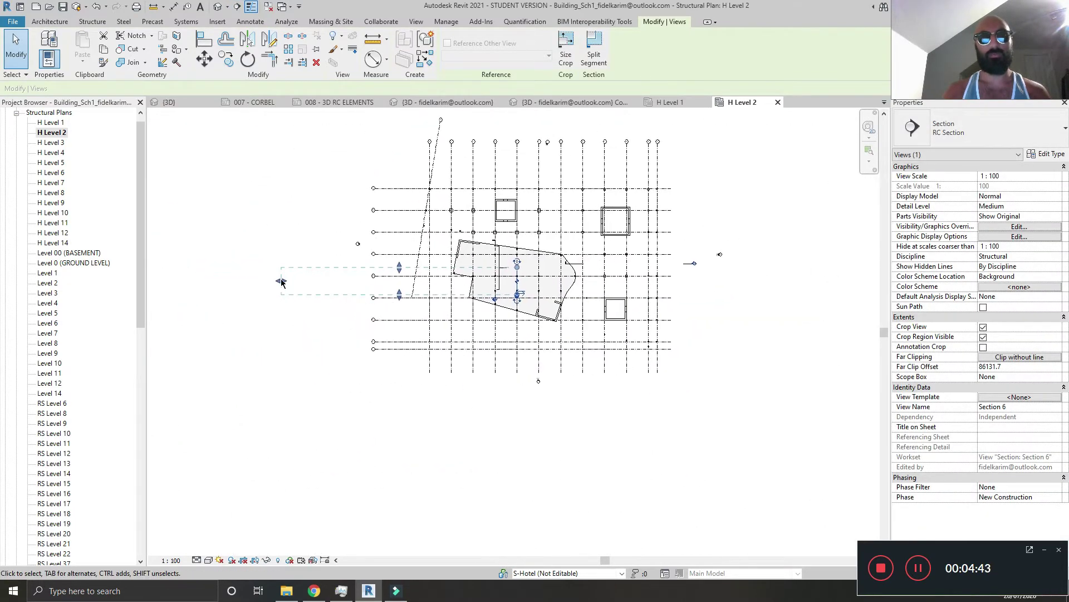
left_click_drag(281, 282, 510, 284)
Open the view of the section just drawn along grid 5.
scroll(529, 288, "up", 4)
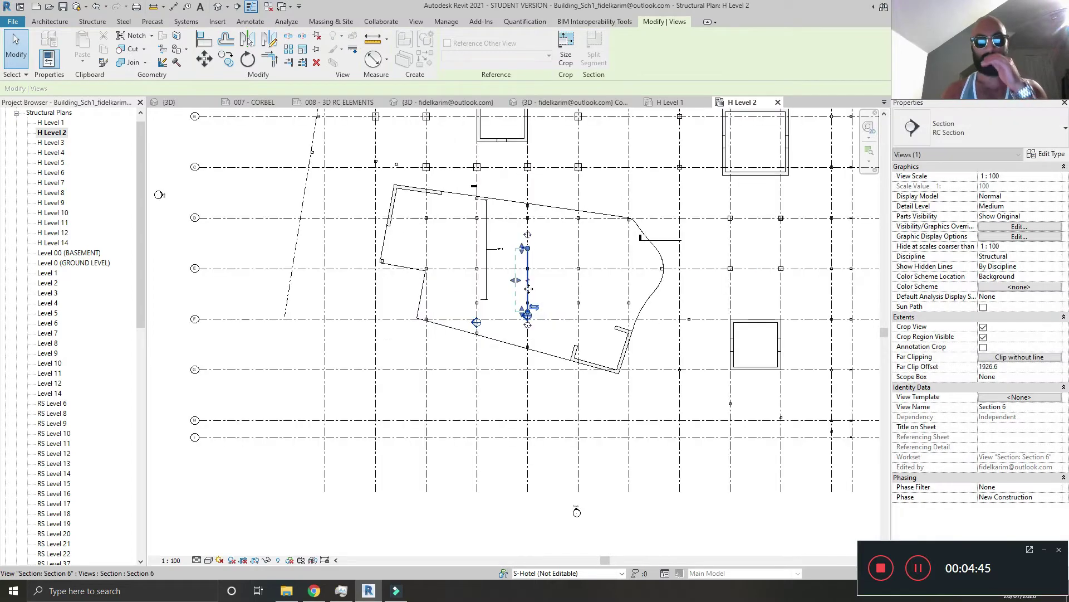
scroll(529, 289, "up", 8)
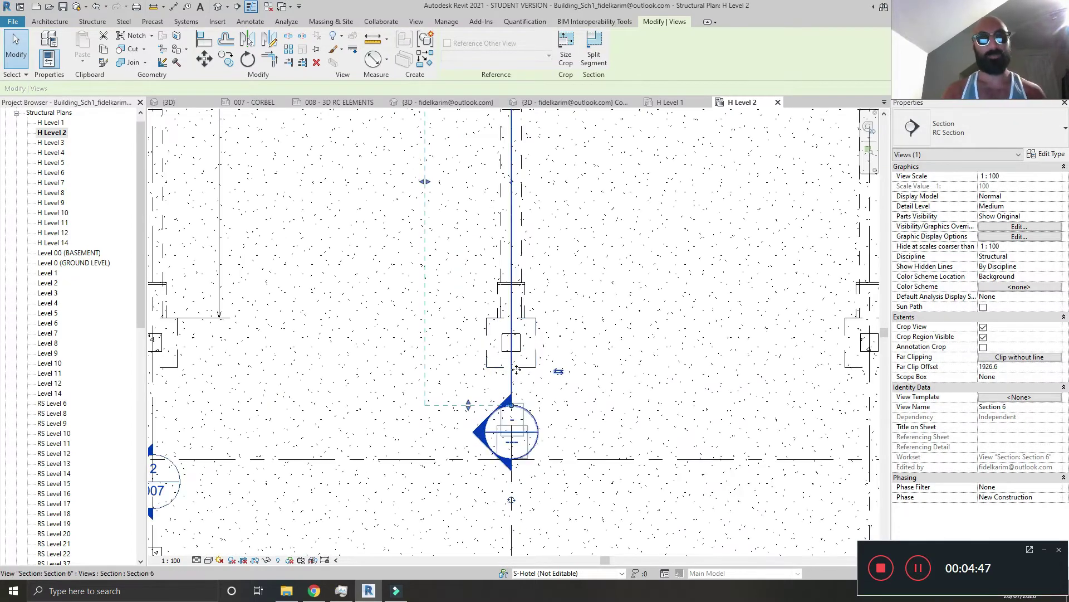
right_click(510, 218)
left_click(564, 284)
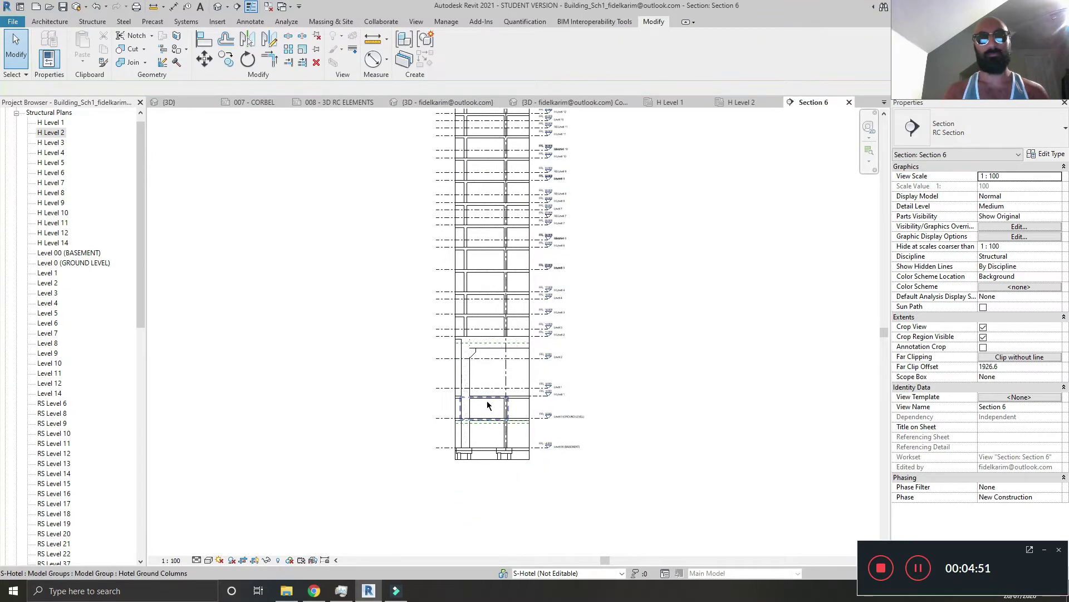
Crop the section view to the storeys around the corbel, from just below H Level 1 to just above H Level 2.
left_click(456, 415)
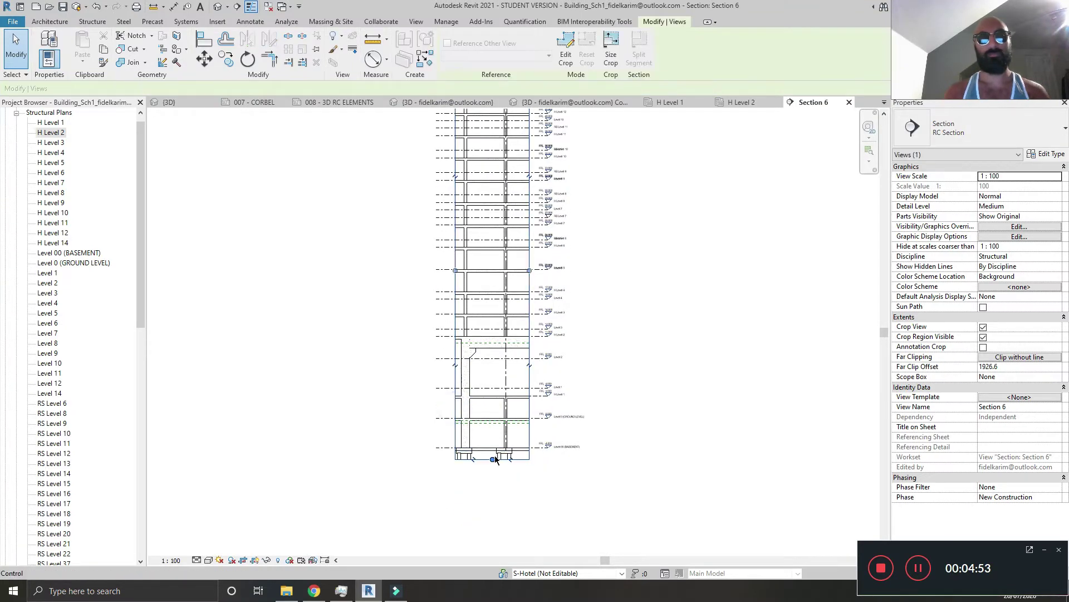
left_click_drag(501, 396, 501, 408)
middle_click_drag(485, 242, 448, 374)
left_click_drag(453, 213, 438, 465)
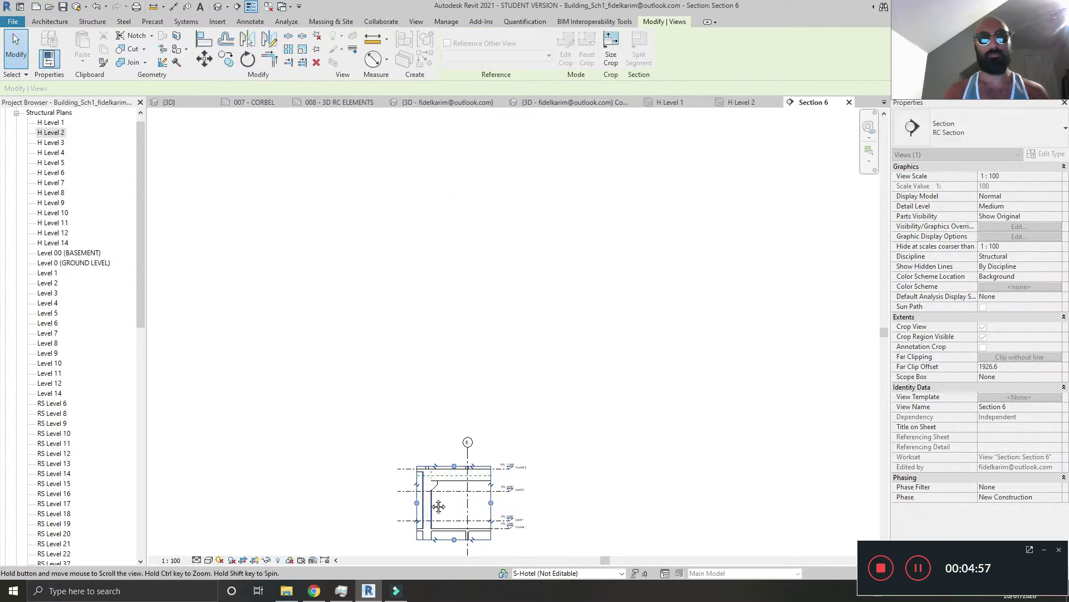
middle_click_drag(439, 507, 461, 373)
scroll(440, 391, "up", 5)
key("Escape")
Join the geometry of the corbel column and the 1250 x 450 mm concrete beam it supports.
scroll(568, 199, "up", 4)
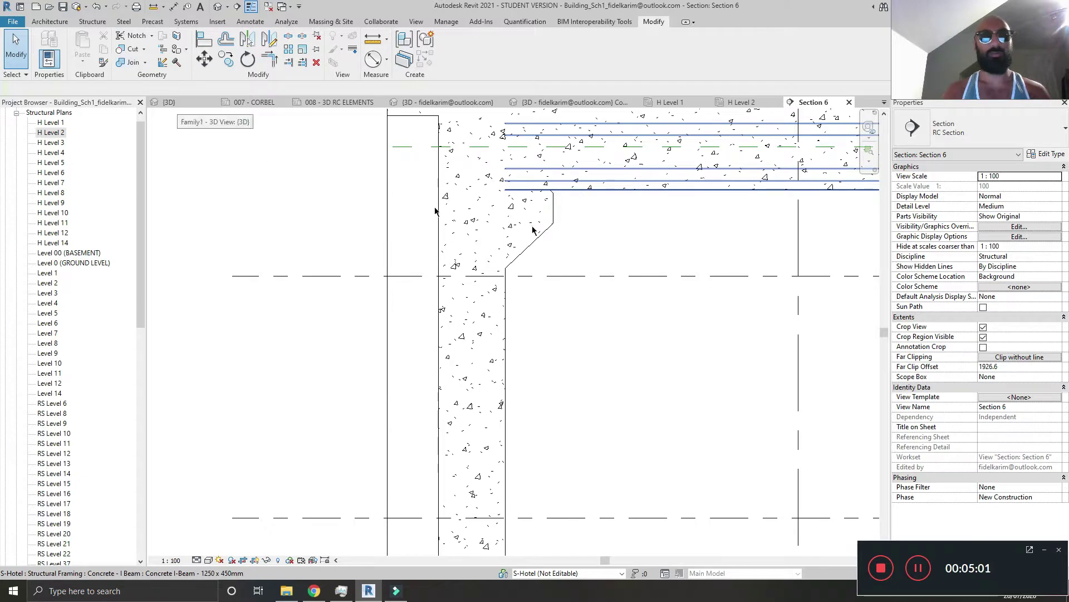
left_click(128, 61)
left_click(532, 220)
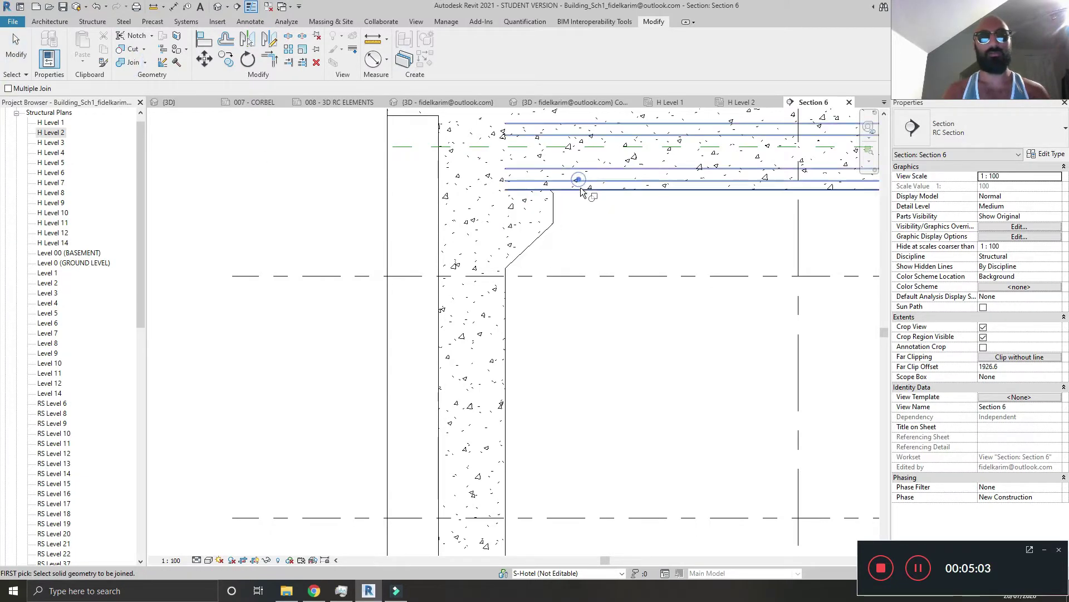
left_click(567, 199)
scroll(607, 223, "down", 4)
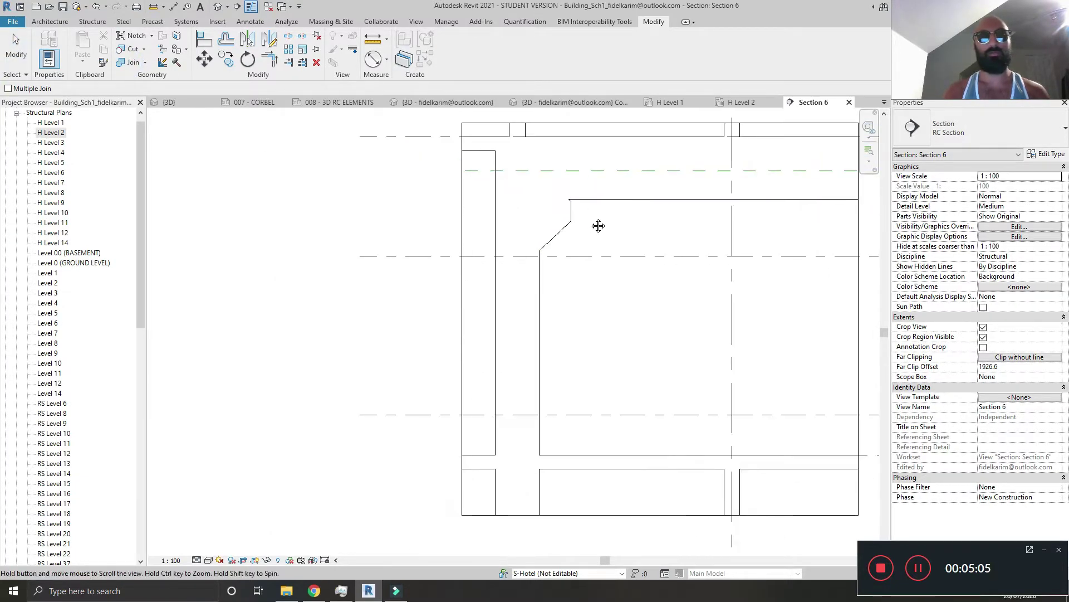
key("Escape")
Place straight H16 rebars of shape 01 along both vertical faces of the corbel column.
middle_click_drag(476, 225, 445, 191)
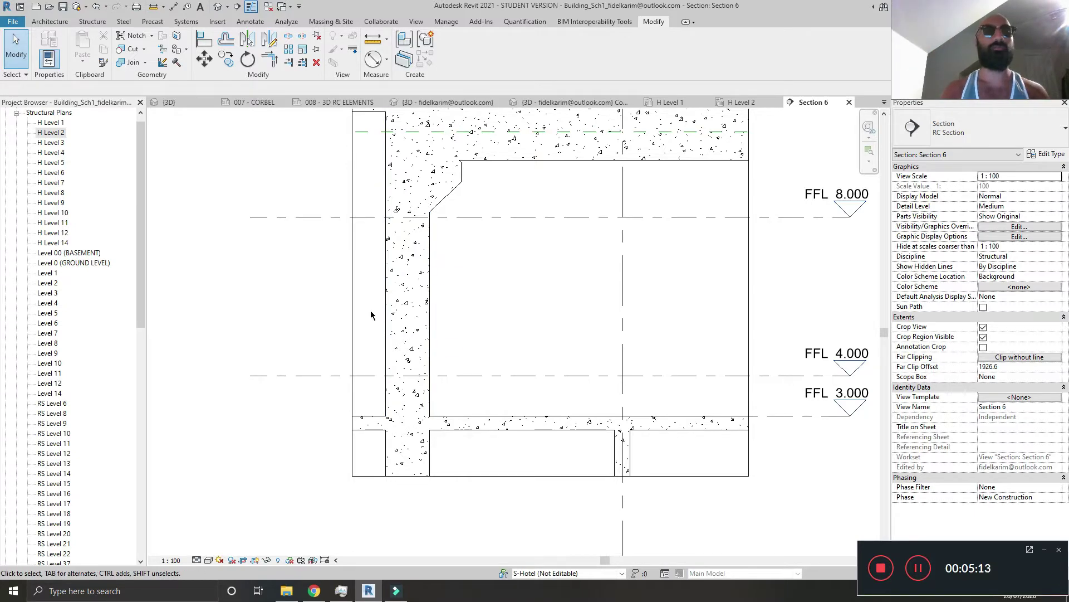
left_click(92, 21)
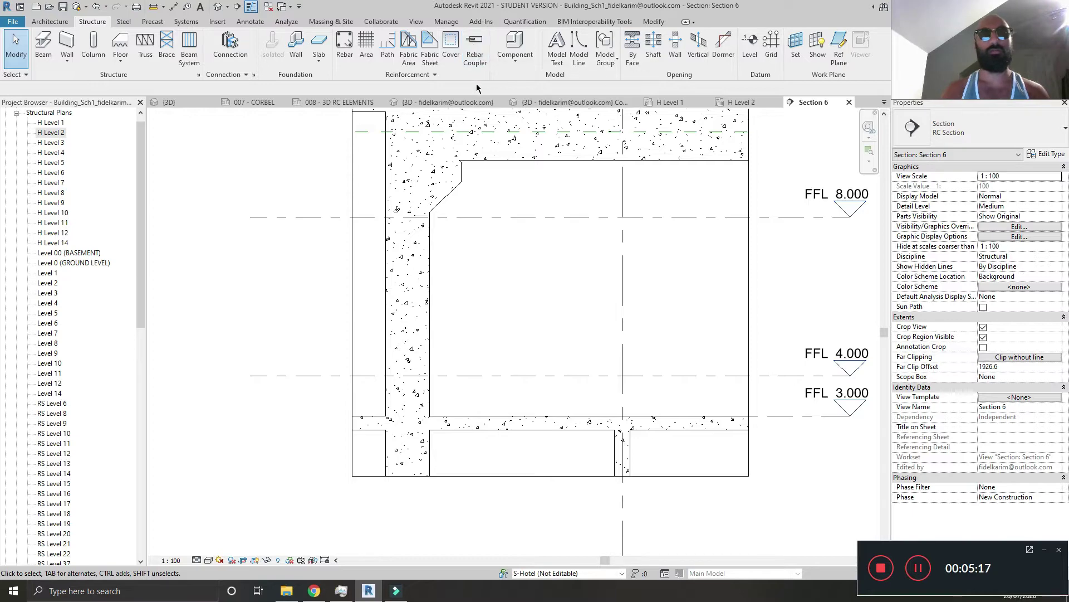
left_click(346, 48)
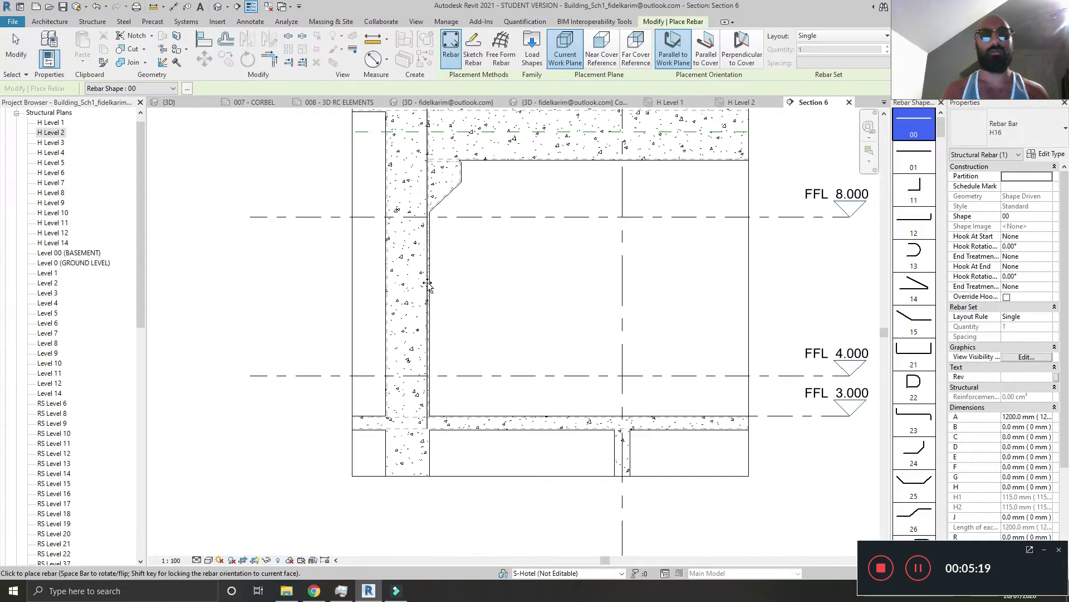
left_click(914, 156)
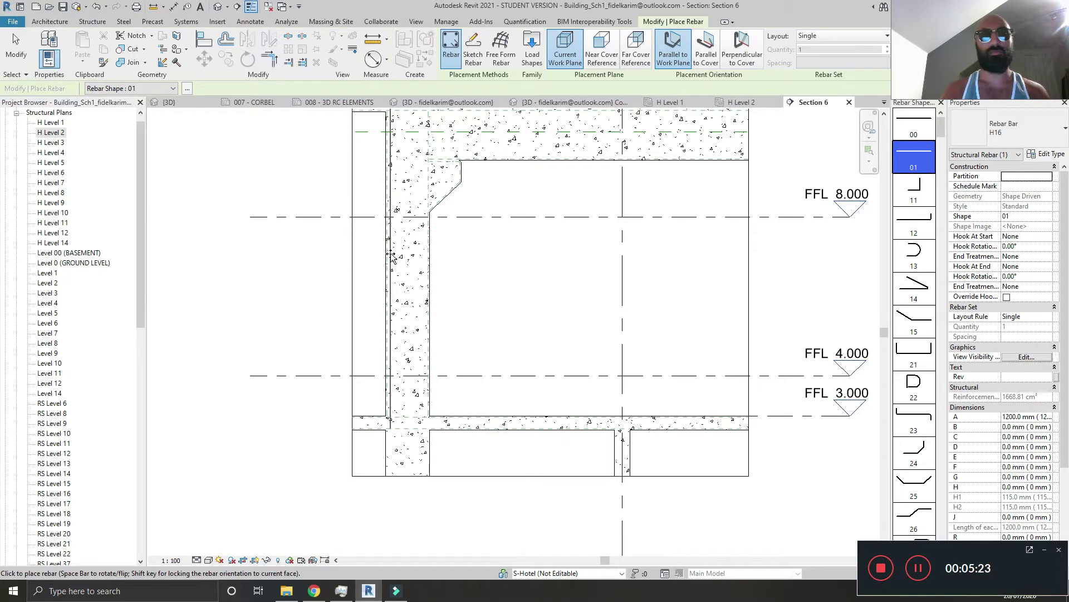
middle_click_drag(393, 252, 359, 297)
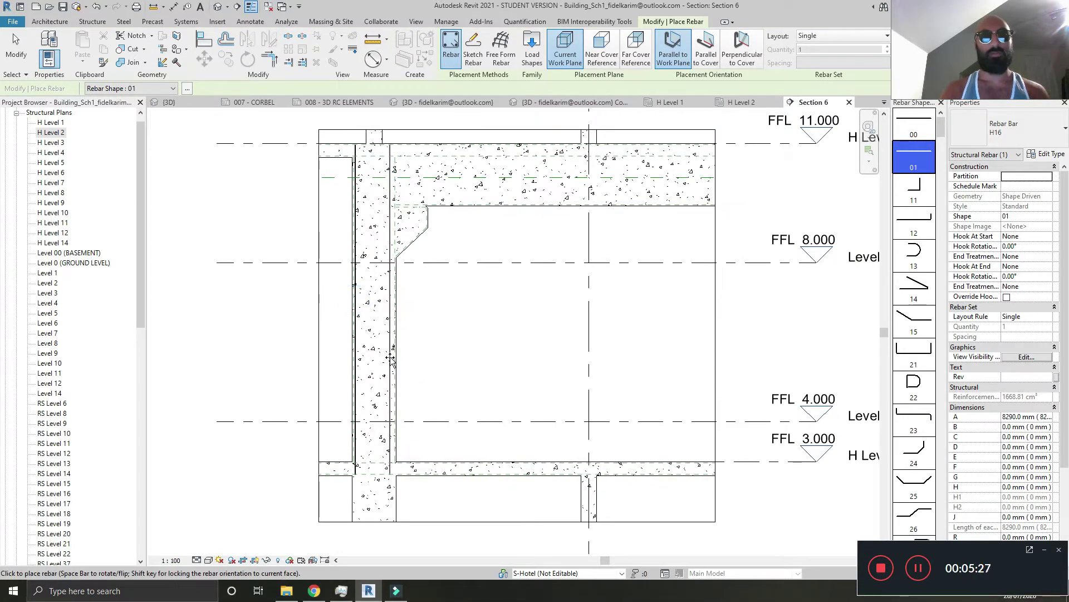
scroll(393, 361, "up", 6)
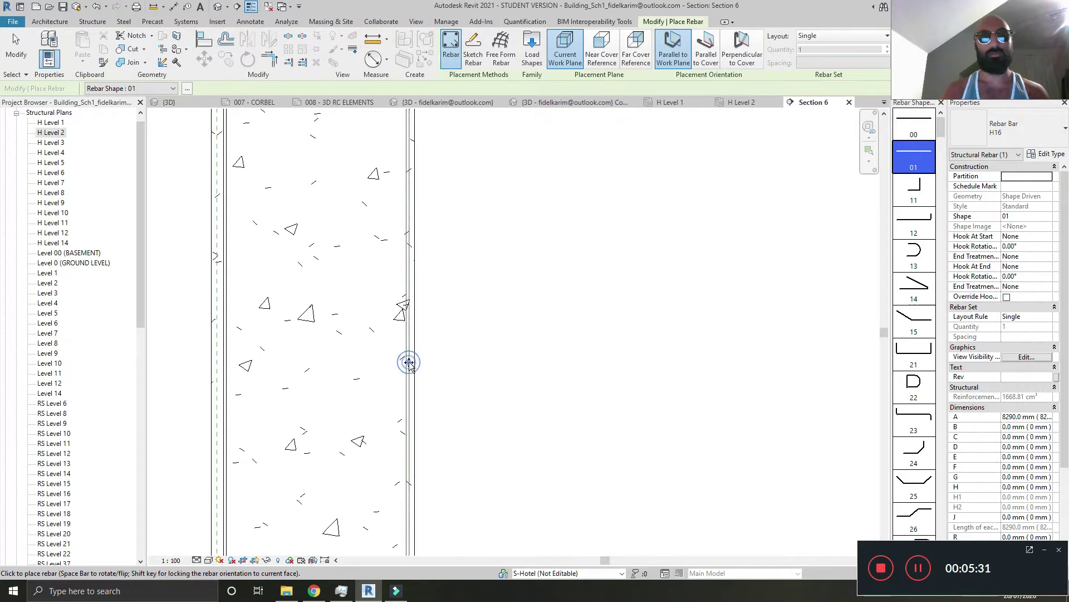
key("Escape")
key("Escape")
Move the H16 bar on the column's outer face, opposite the corbel, out to the concrete cover line.
left_click(226, 325)
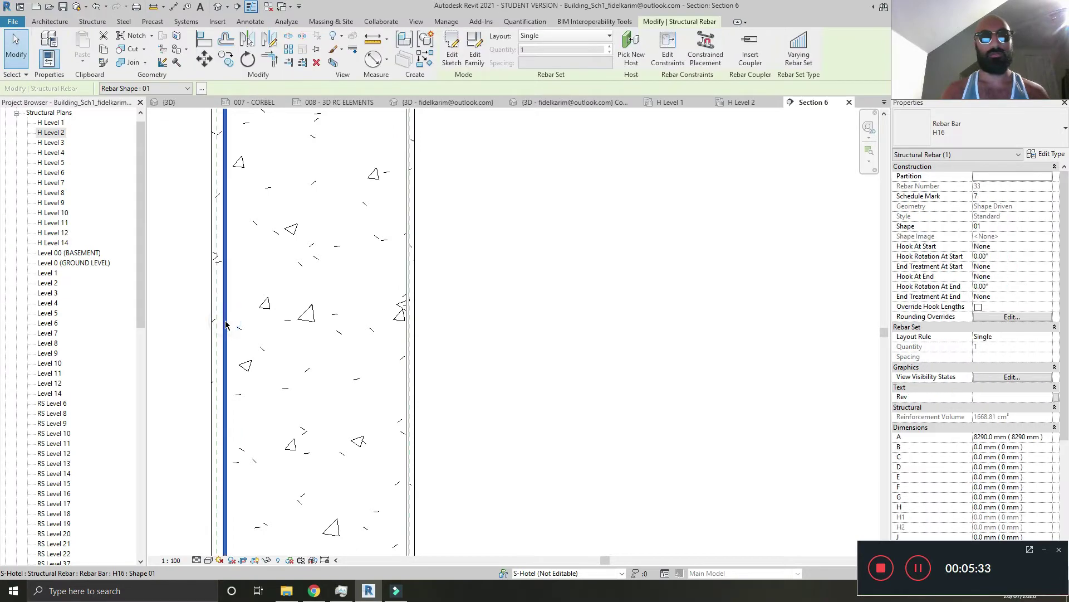
scroll(225, 321, "up", 2)
mouse_move(225, 321)
left_mouse_down()
mouse_move(204, 319)
mouse_move(215, 324)
left_mouse_up()
scroll(320, 320, "down", 4)
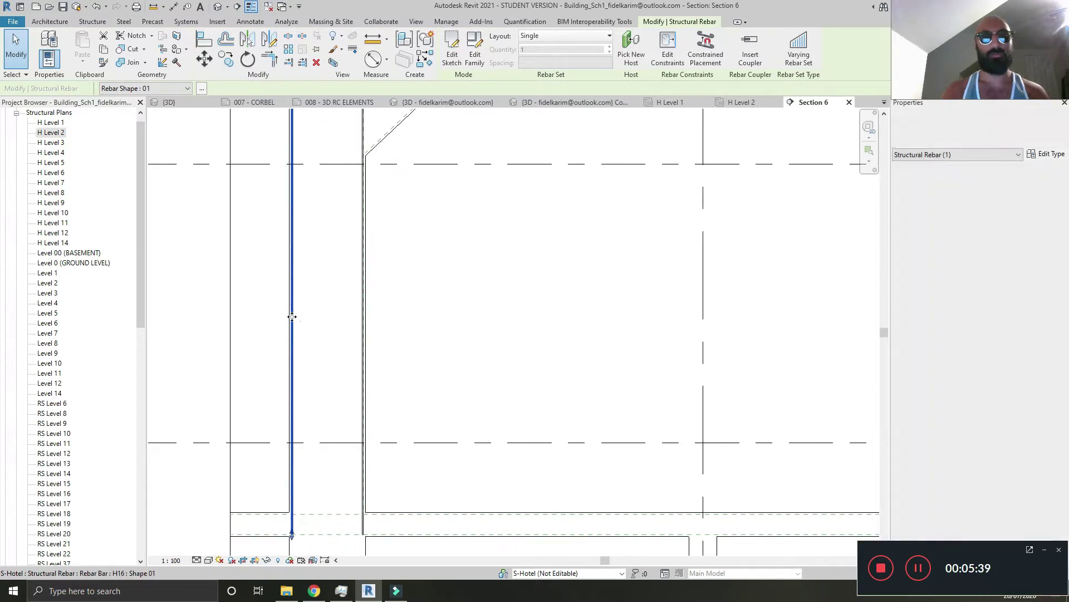
scroll(426, 303, "down", 2)
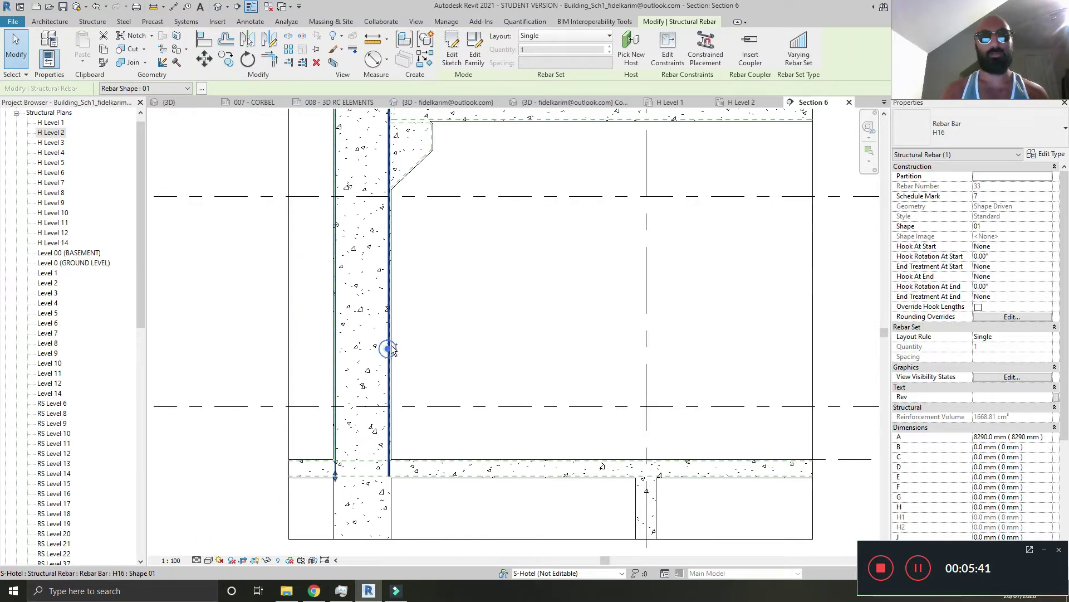
Select both vertical column bars and set their layout rule to Number with Spacing.
left_click(391, 350, "ctrl")
left_click(579, 35)
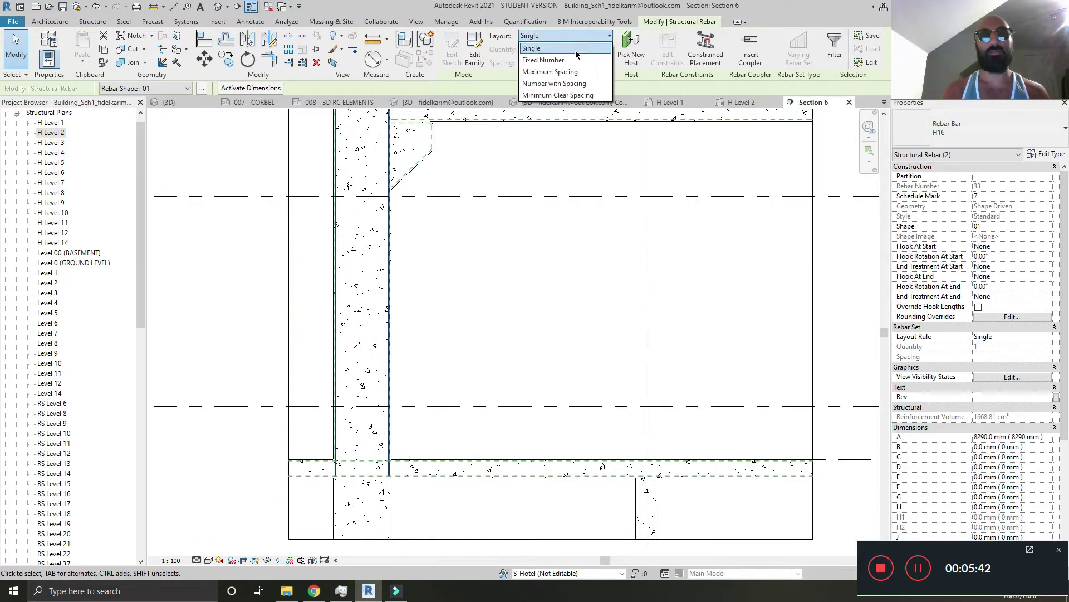
left_click(574, 84)
left_click(471, 296)
Try to draw a short vertical section line beside the column, looking towards it, in the Section 6 view.
key("s")
key("e")
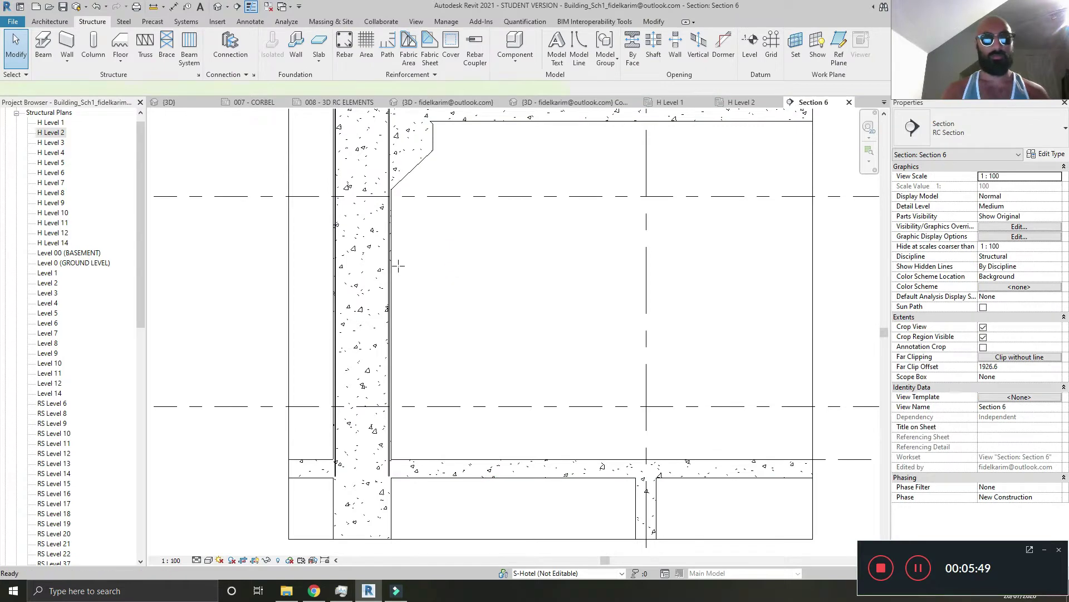
left_click(467, 272)
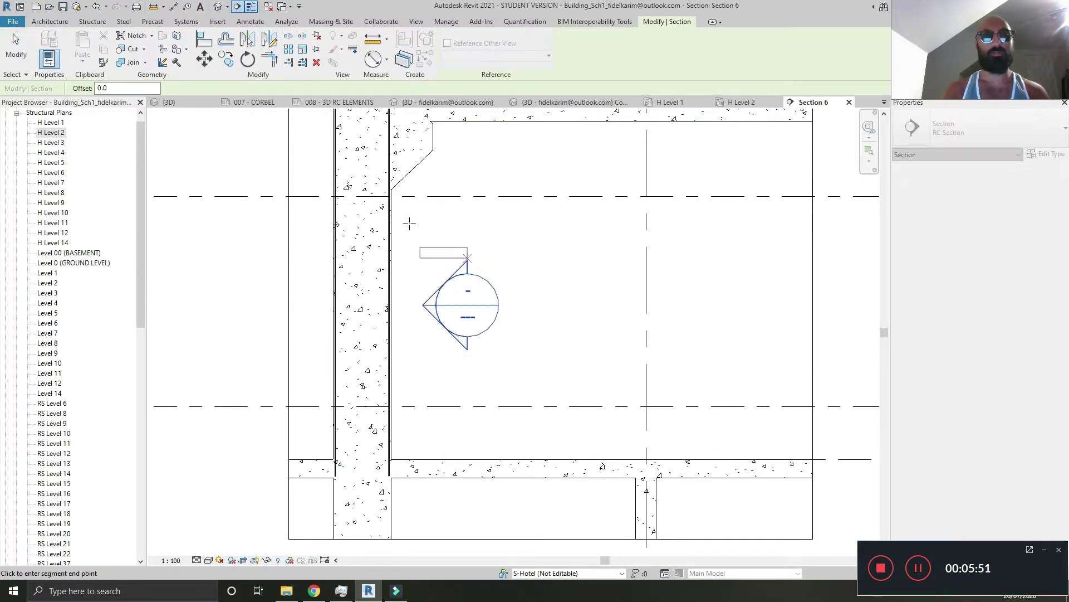
left_click(476, 224)
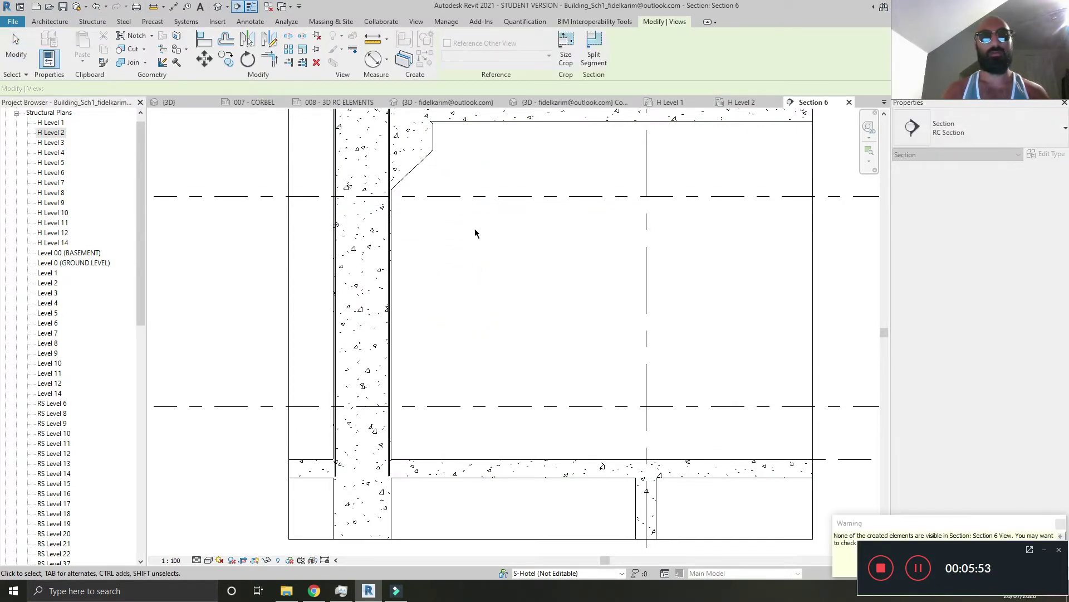
key("Escape")
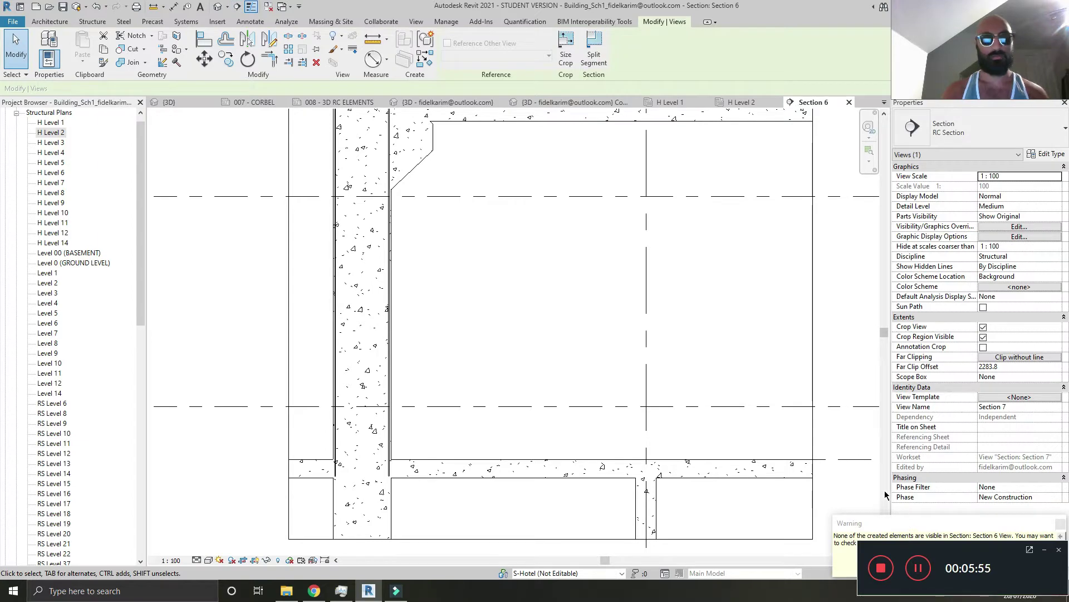
left_click(585, 279)
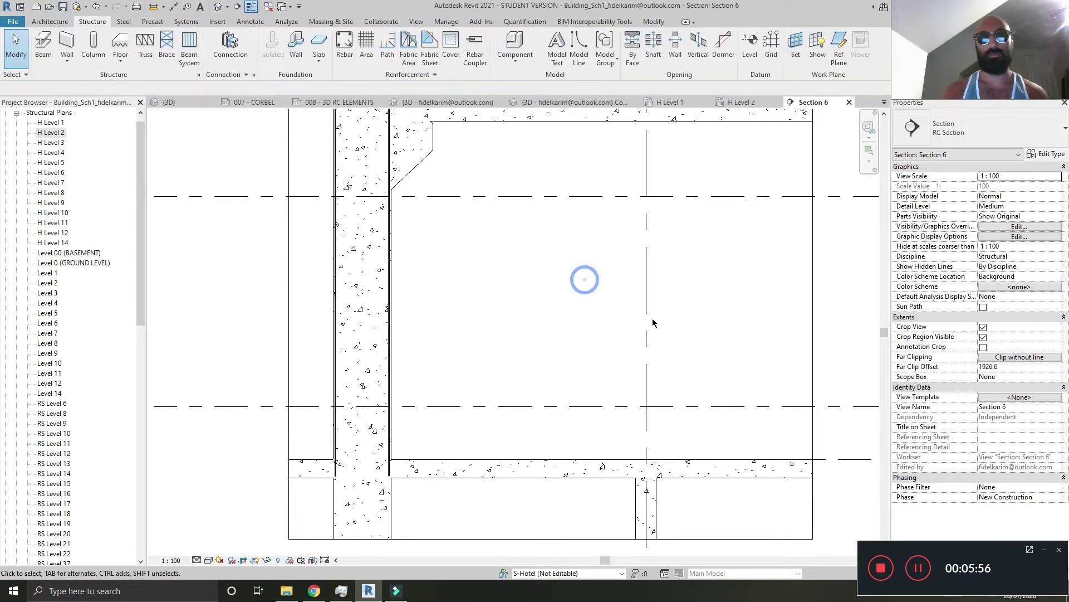
Assign the RC Section view template to the Section 6 view.
left_click(999, 397)
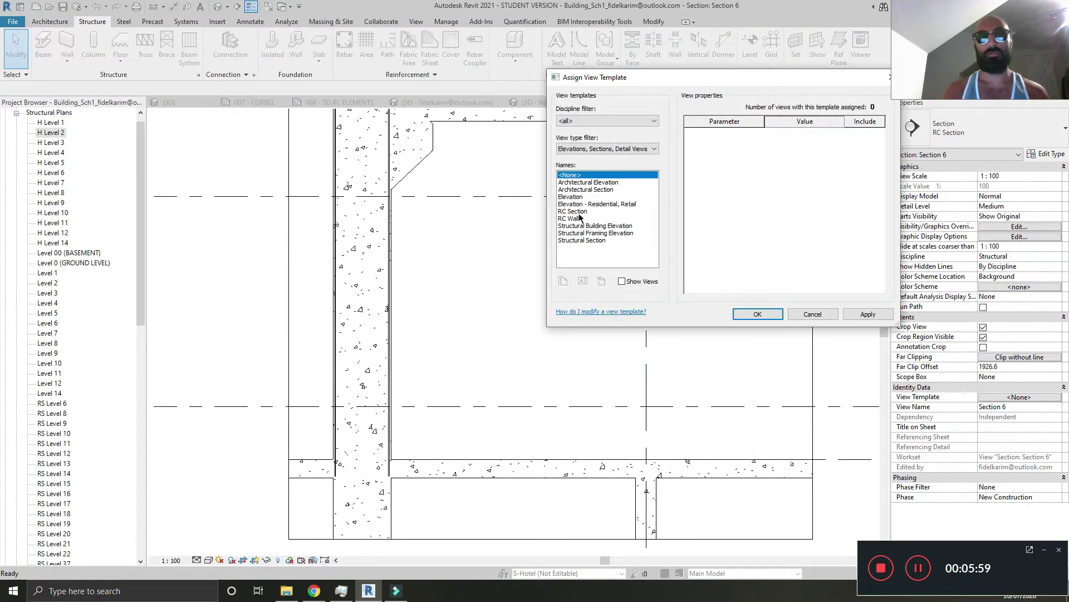
left_click(580, 211)
left_click(866, 313)
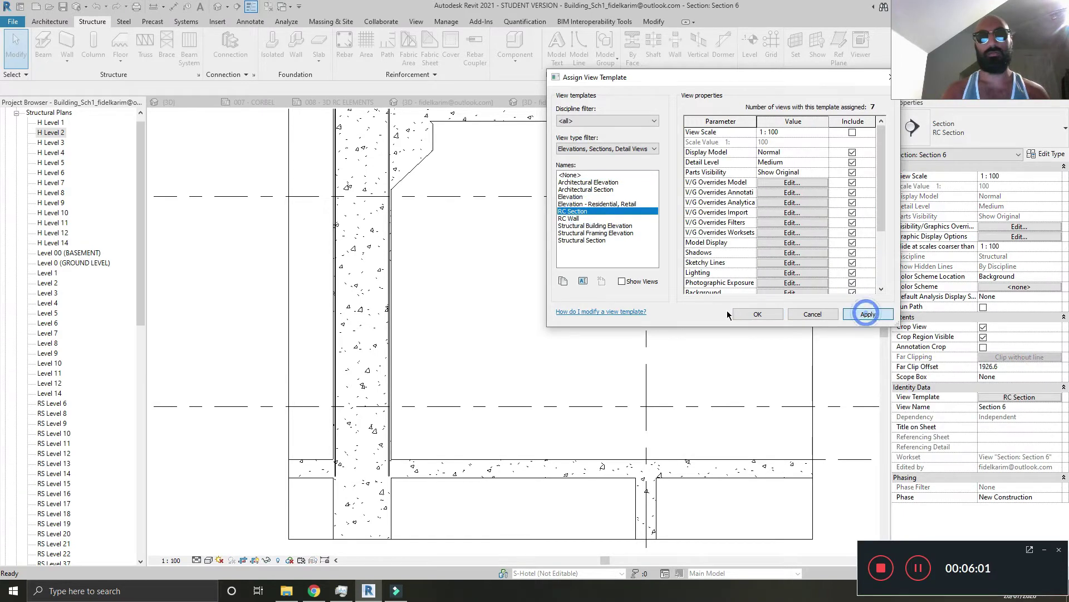
left_click(772, 312)
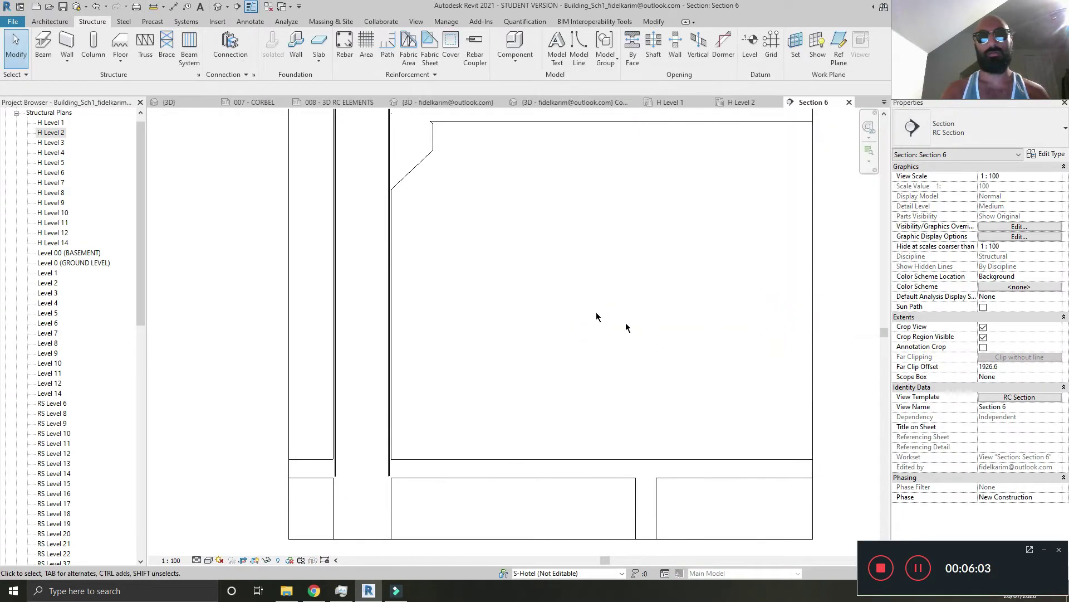
Try again to draw a vertical section line facing the column, placed in the middle of the frame opening below the beam.
scroll(554, 293, "down", 2)
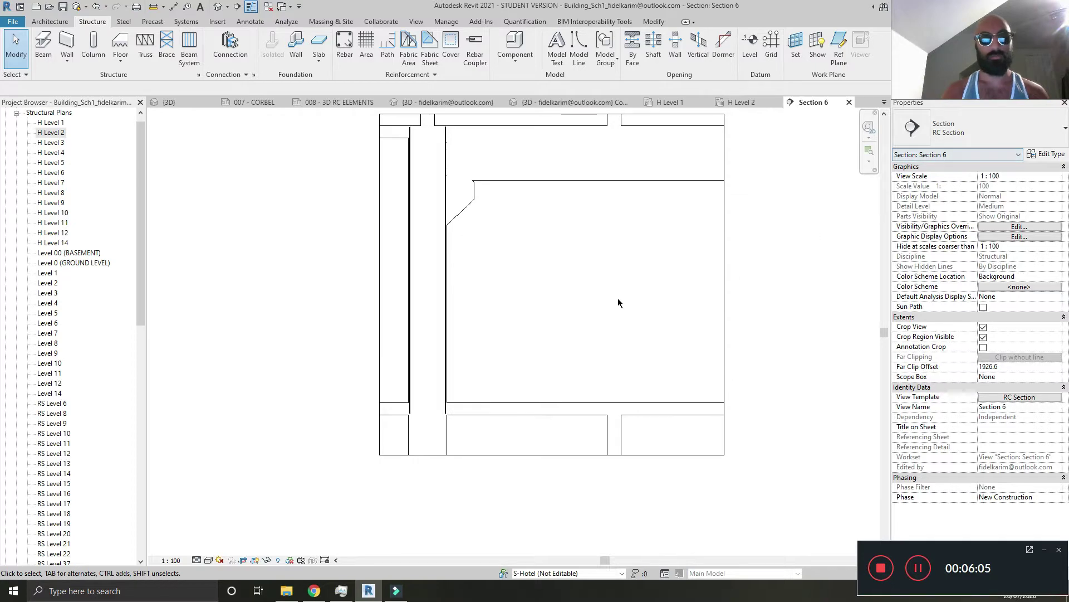
key("s")
key("e")
left_click(578, 304)
left_click(584, 238)
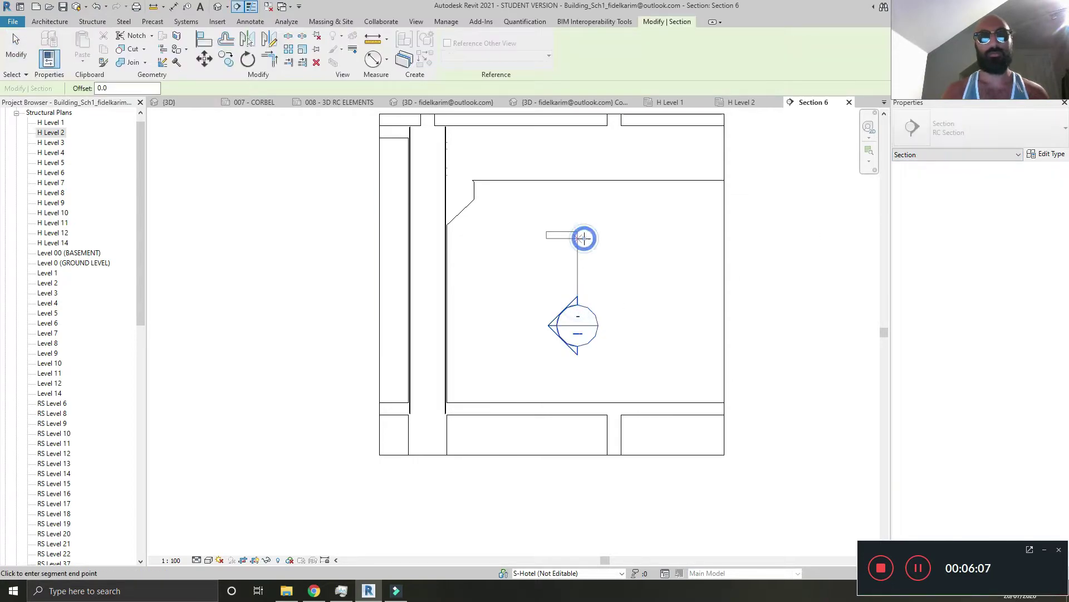
left_click(587, 245)
key("Escape")
key("Escape")
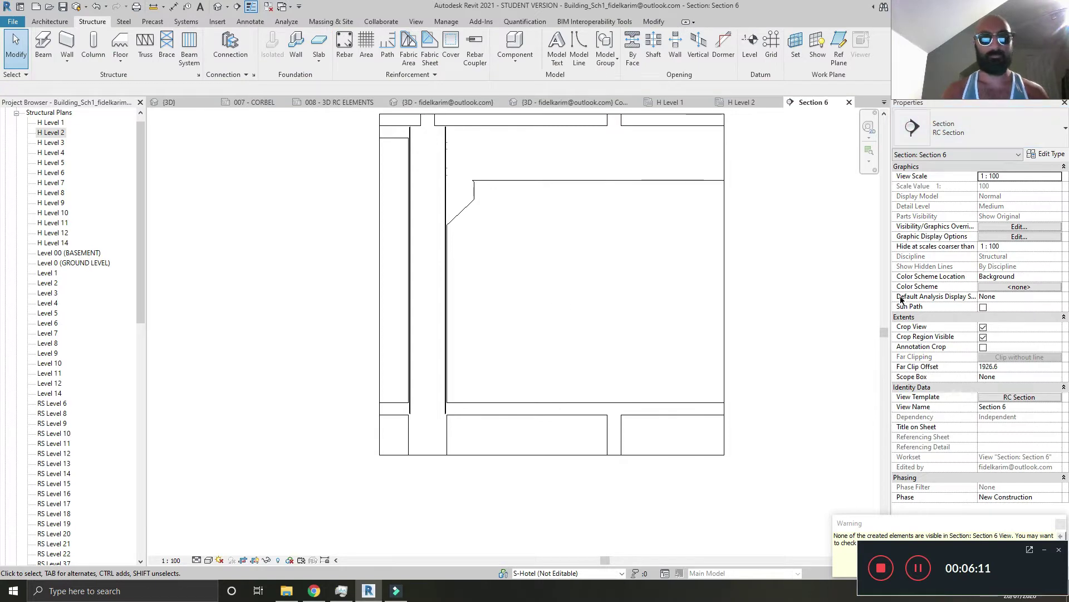
Try the RC Wall view template on the Section 6 view, and reapply the RC Section template.
left_click(1008, 397)
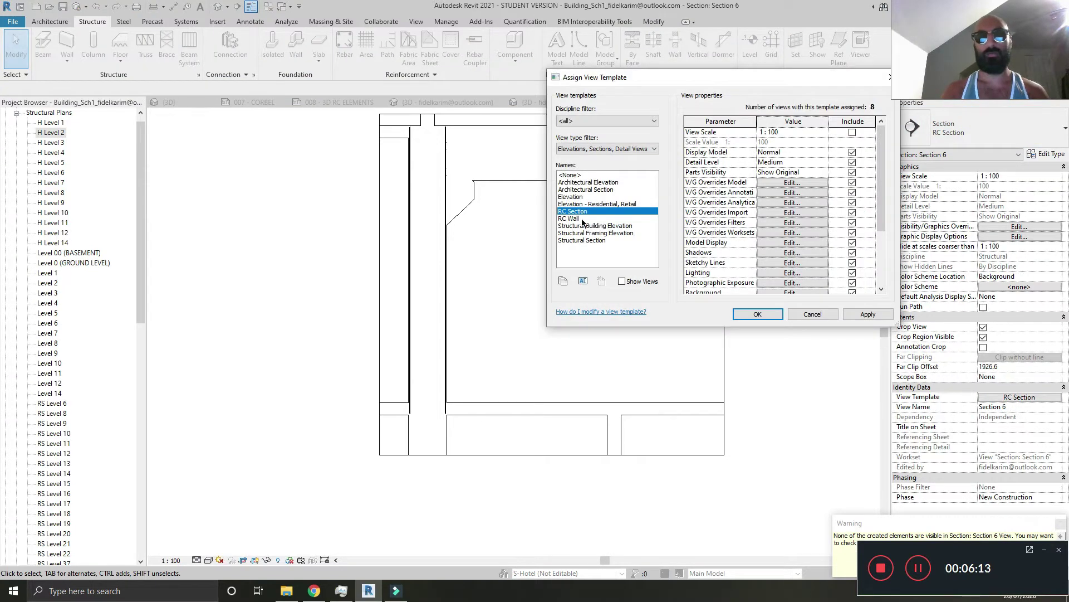
left_click(583, 219)
left_click(853, 316)
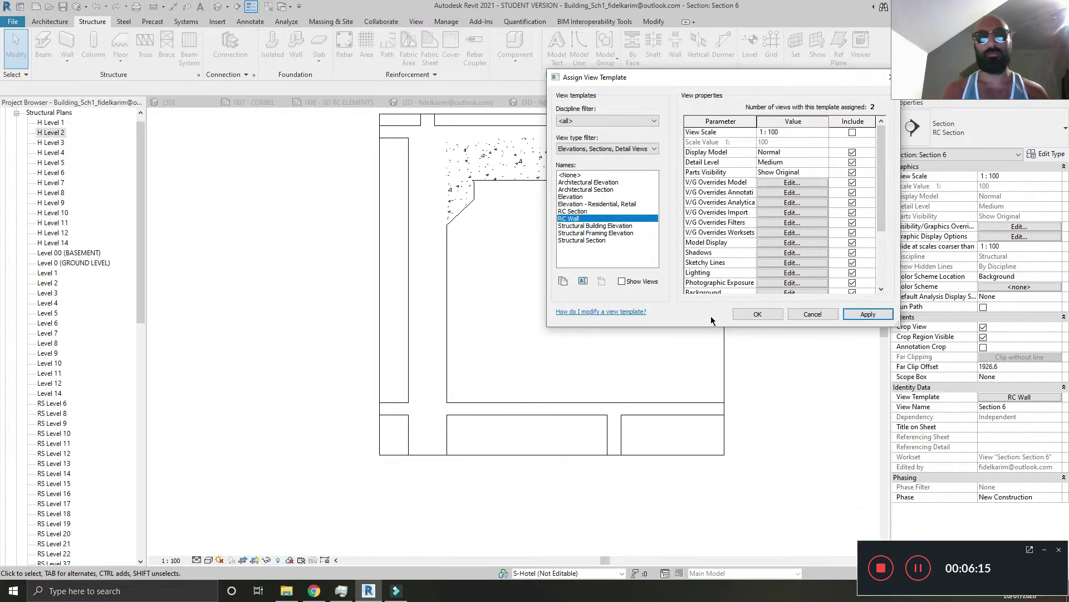
left_click(580, 211)
left_click(867, 313)
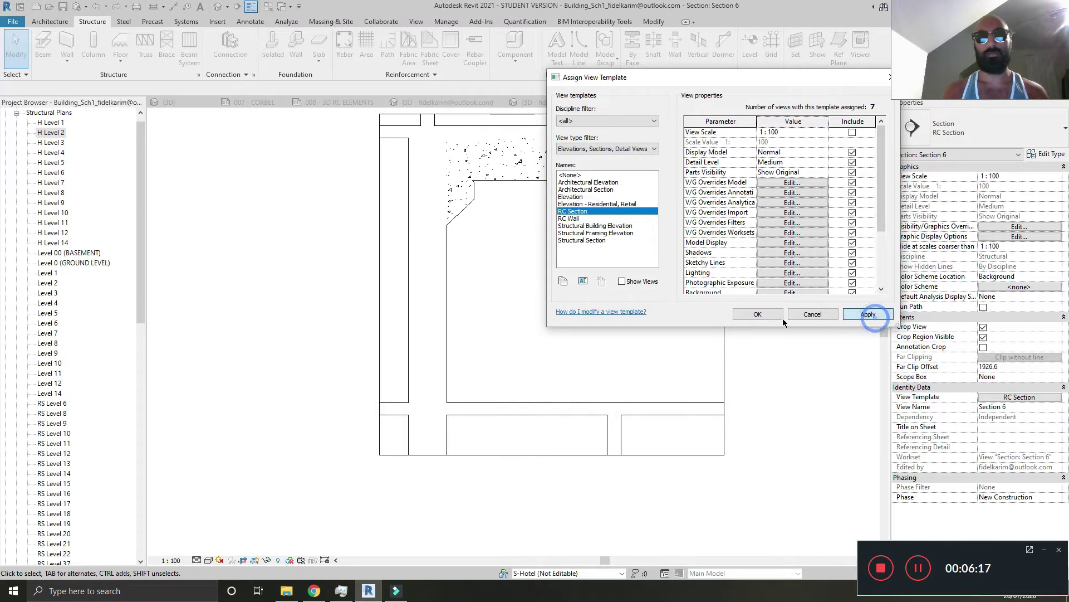
Check the filters in the RC Section template's visibility overrides and leave them without making changes.
left_click(792, 183)
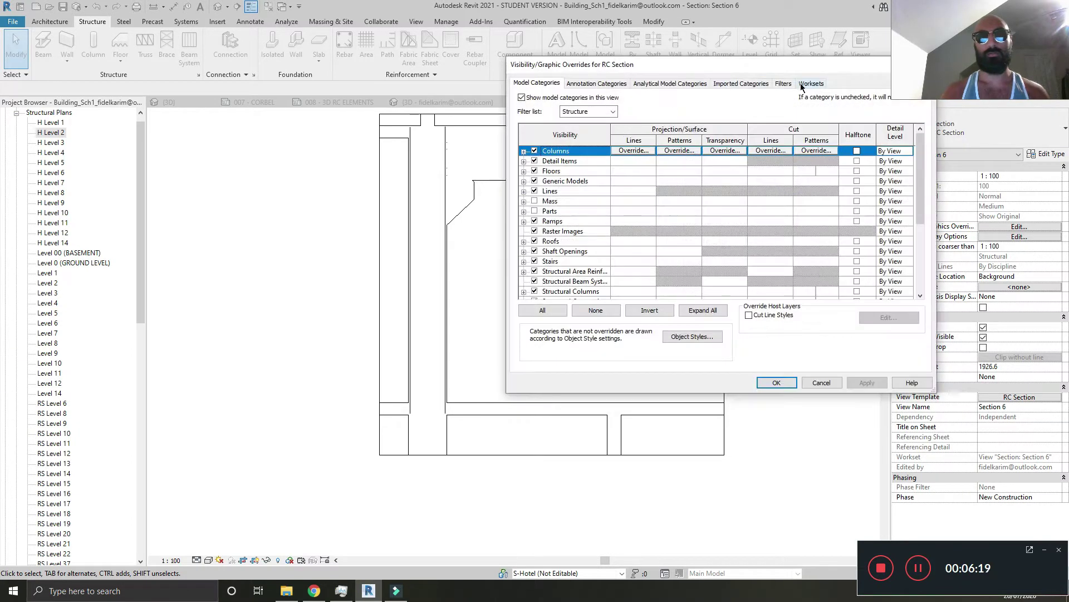
left_click(782, 83)
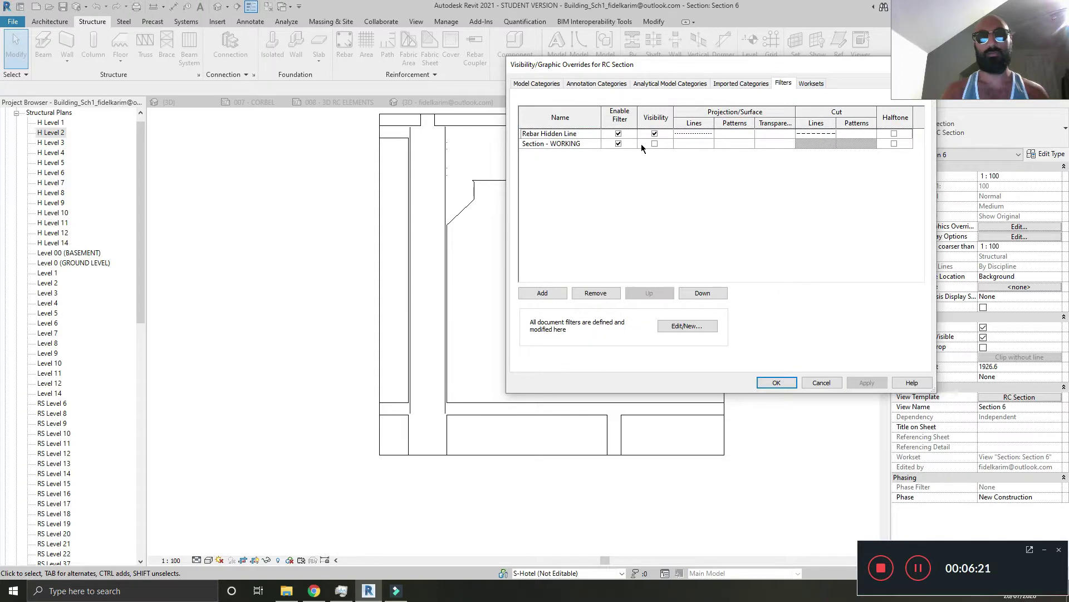
left_click(821, 382)
left_click(813, 314)
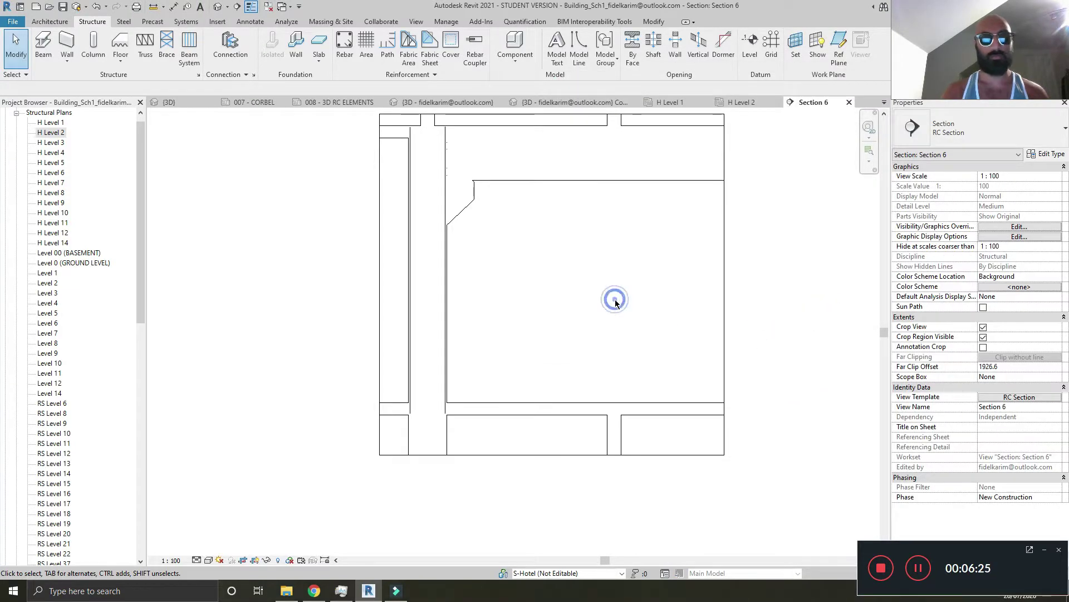
Try to draw a vertical section line of type Building Section facing the column, in the middle of the frame opening.
left_click(960, 138)
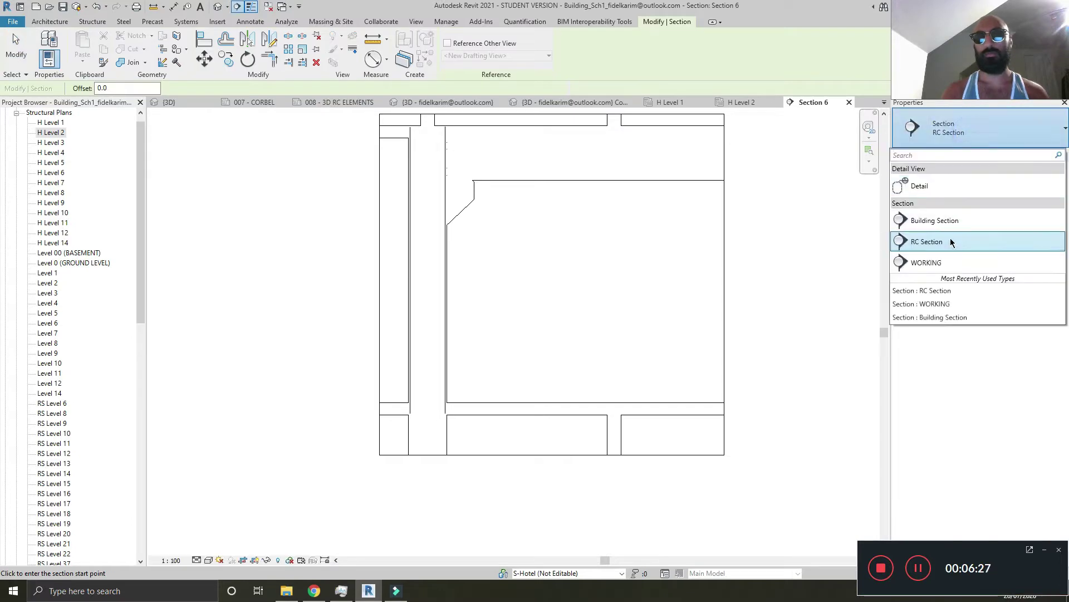
left_click(957, 223)
left_click(583, 335)
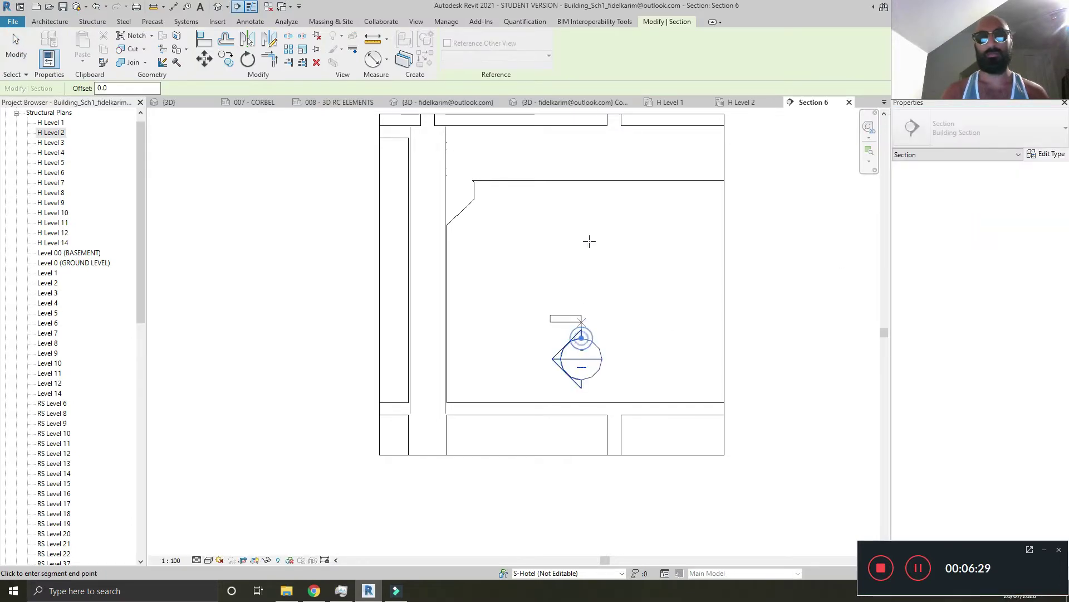
left_click(591, 237)
key("Escape")
key("Escape")
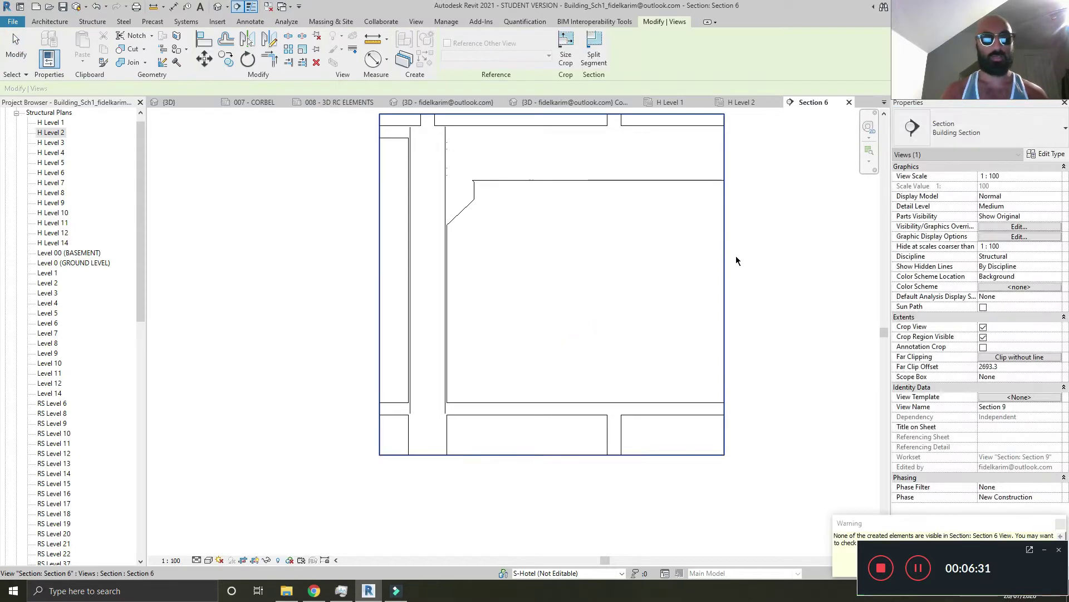
Check whether the Sections annotation category is switched on in the RC Section template's visibility overrides.
left_click(1036, 398)
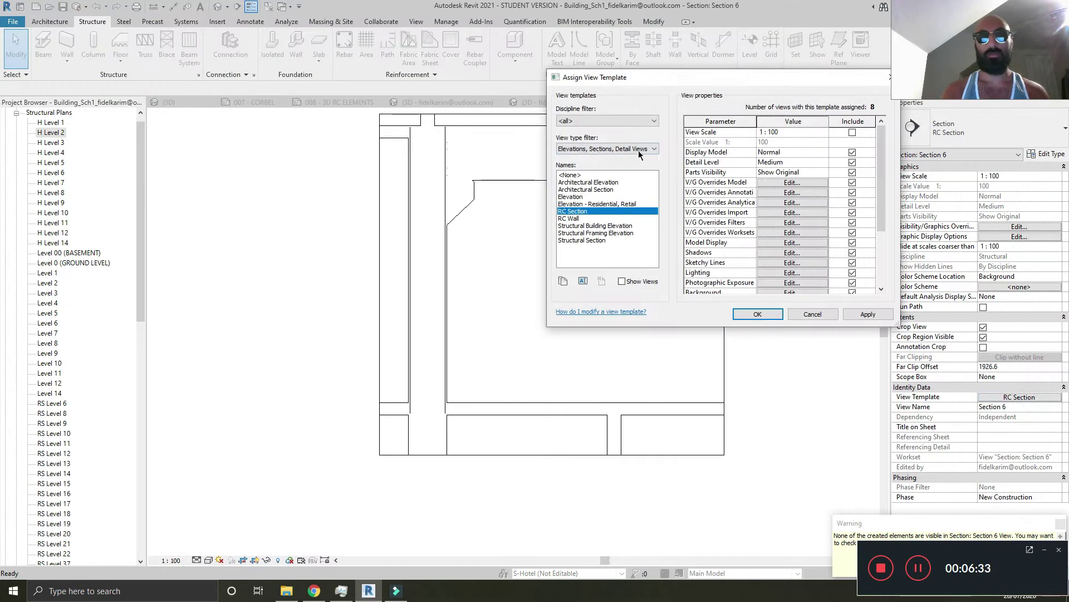
left_click(768, 184)
left_click(596, 83)
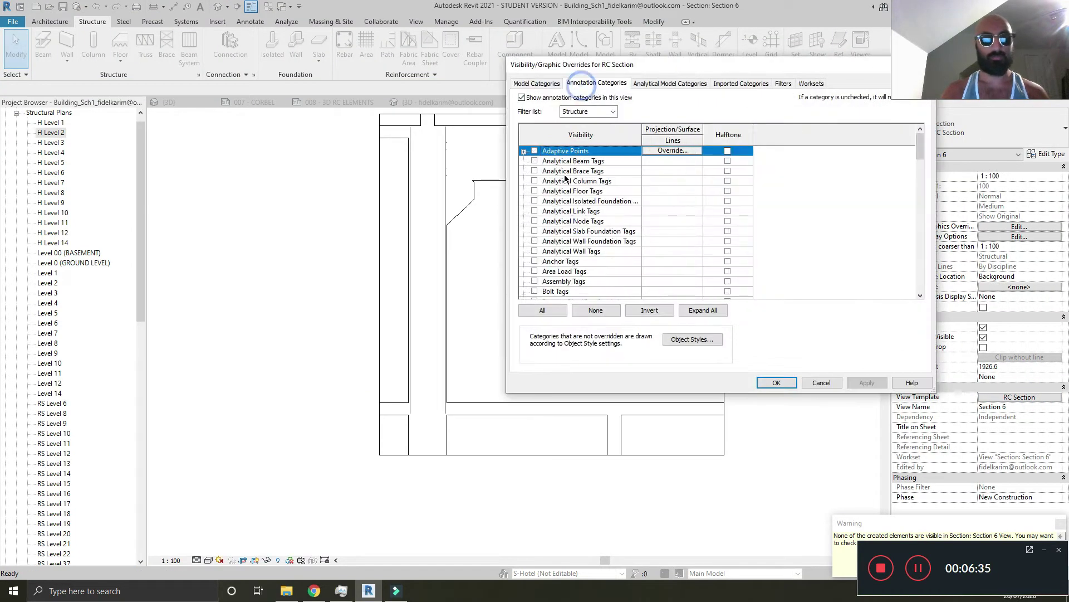
key("s")
scroll(546, 278, "down", 1)
scroll(536, 283, "down", 1)
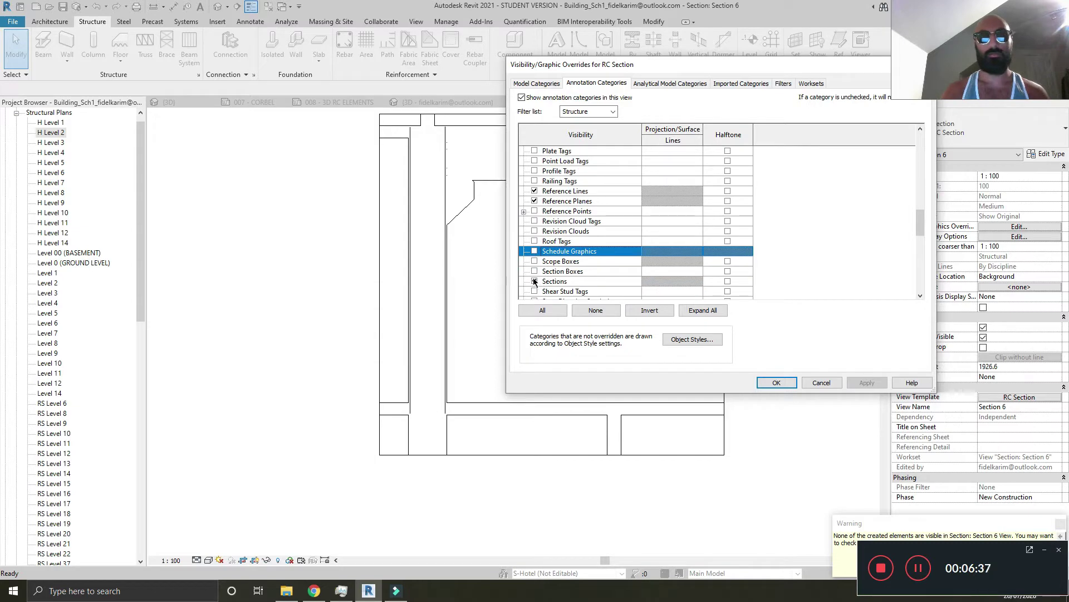
left_click(921, 568)
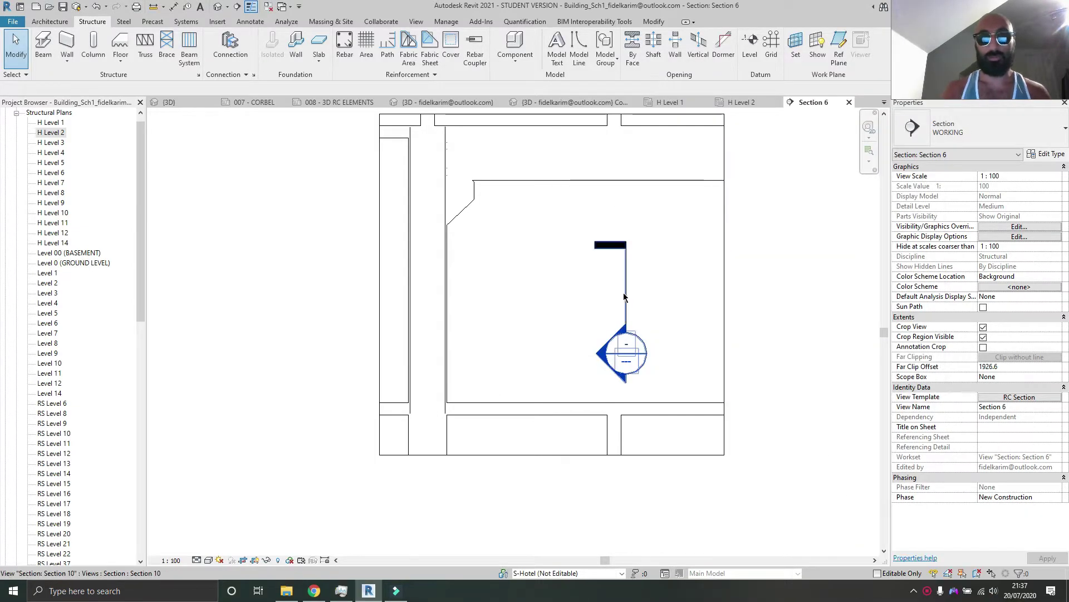
Rotate the vertical section line 90° so that it looks downwards, and move it across the column just below the corbel.
left_click_drag(623, 293, 582, 277)
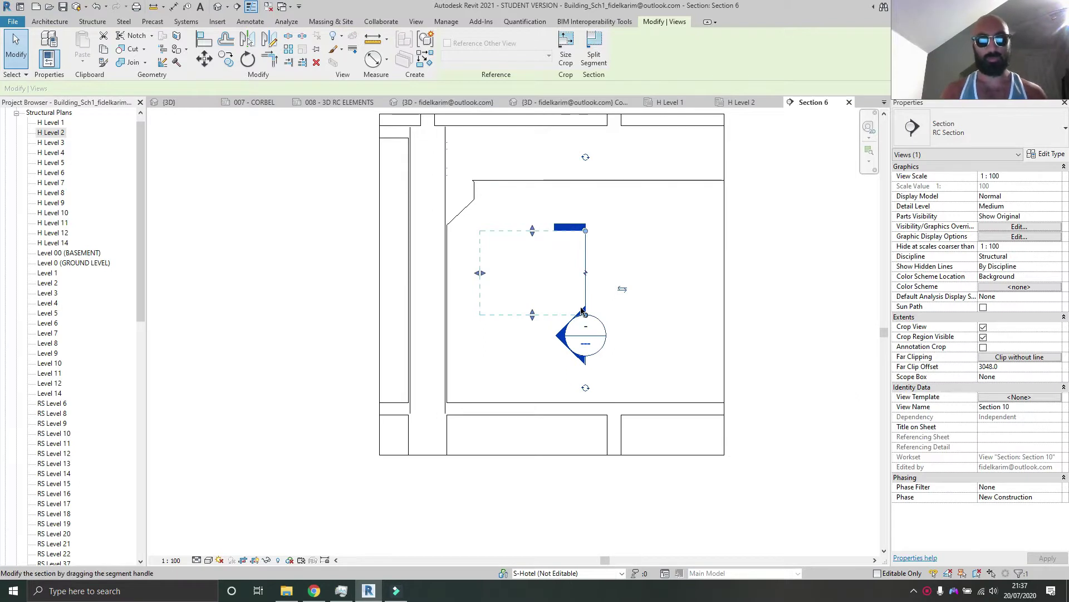
key("r")
key("o")
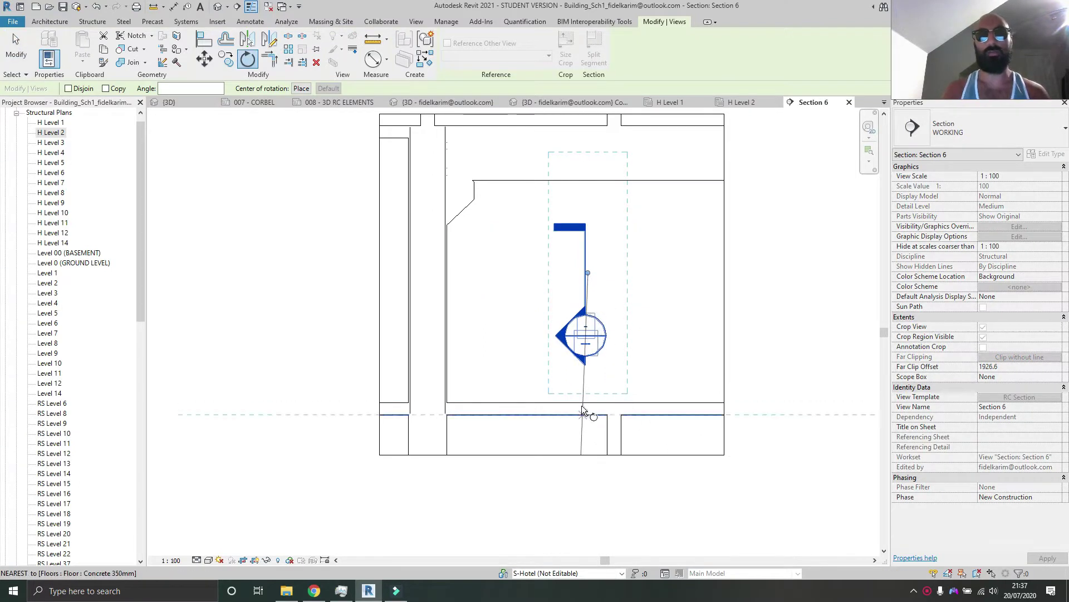
left_click(582, 406)
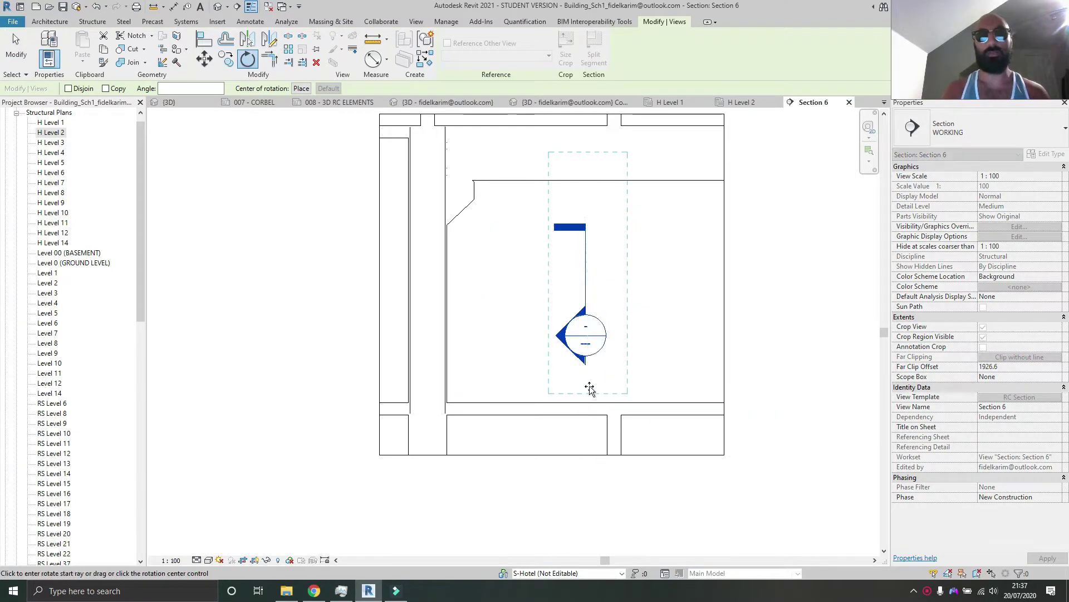
left_click(648, 274)
left_click_drag(603, 279, 450, 261)
scroll(430, 362, "up", 3)
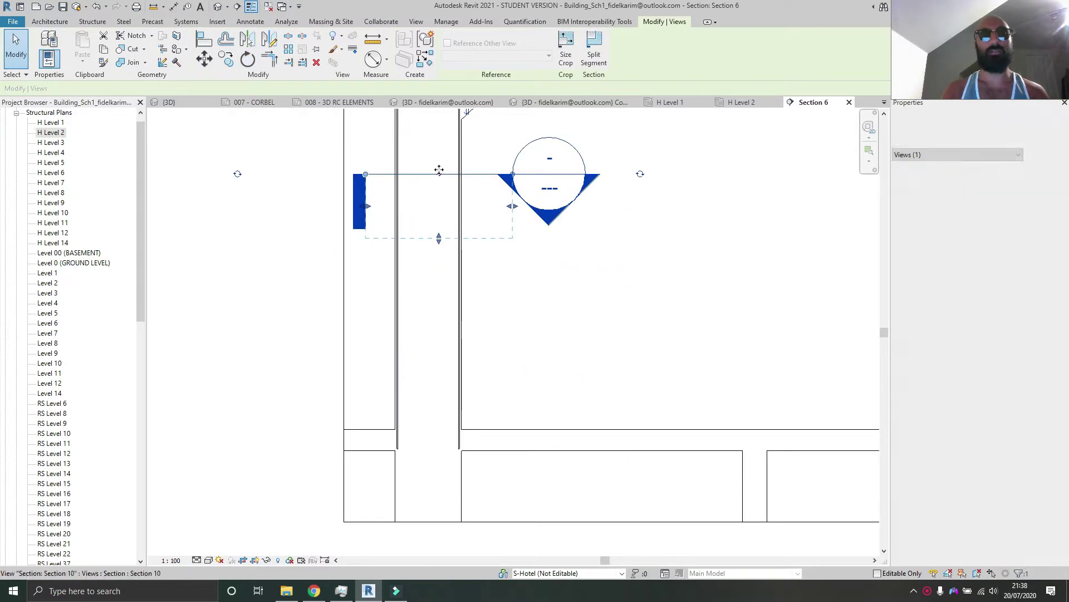
Break the section line where it crosses the column and narrow the section's extents to just outside both column faces.
left_click(439, 172)
left_click_drag(415, 175, 382, 175)
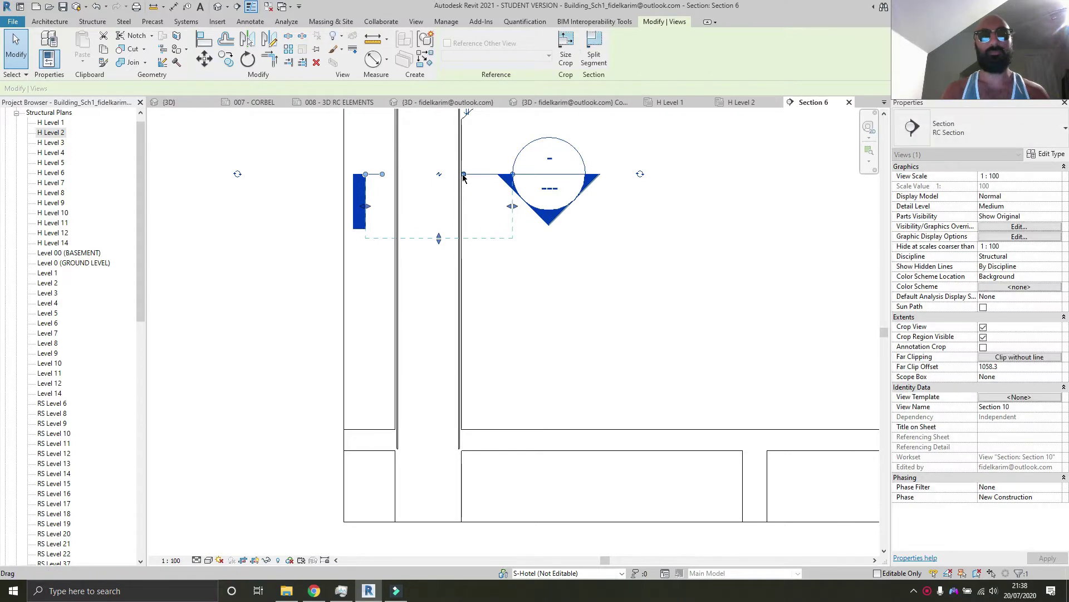
left_click_drag(473, 174, 474, 174)
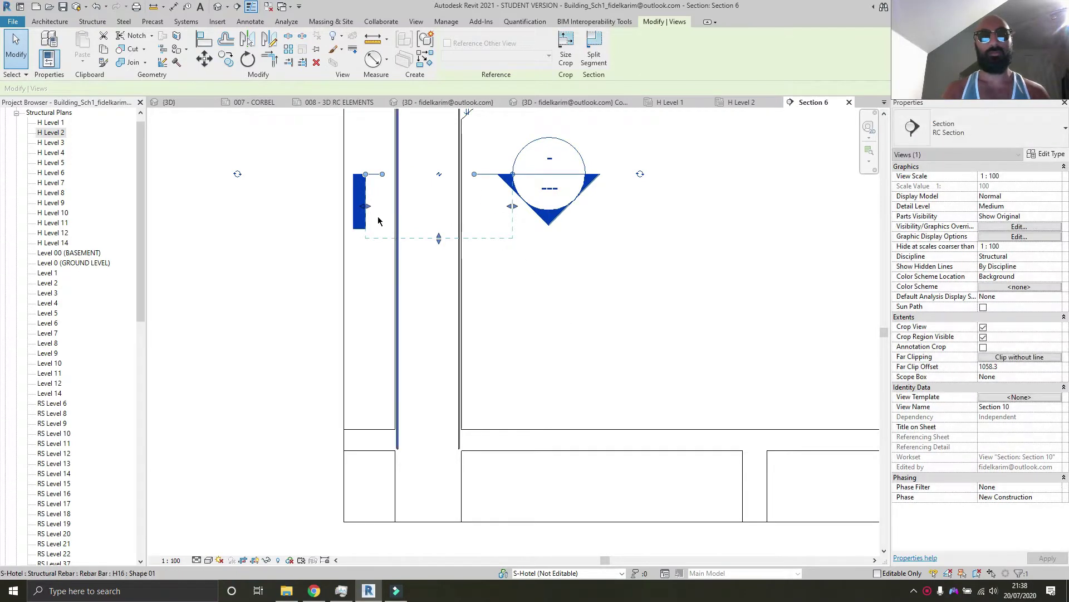
left_click_drag(364, 206, 382, 206)
left_click_drag(522, 209, 490, 207)
Close the inactive views and open the view of the horizontal section through the column.
left_click(269, 7)
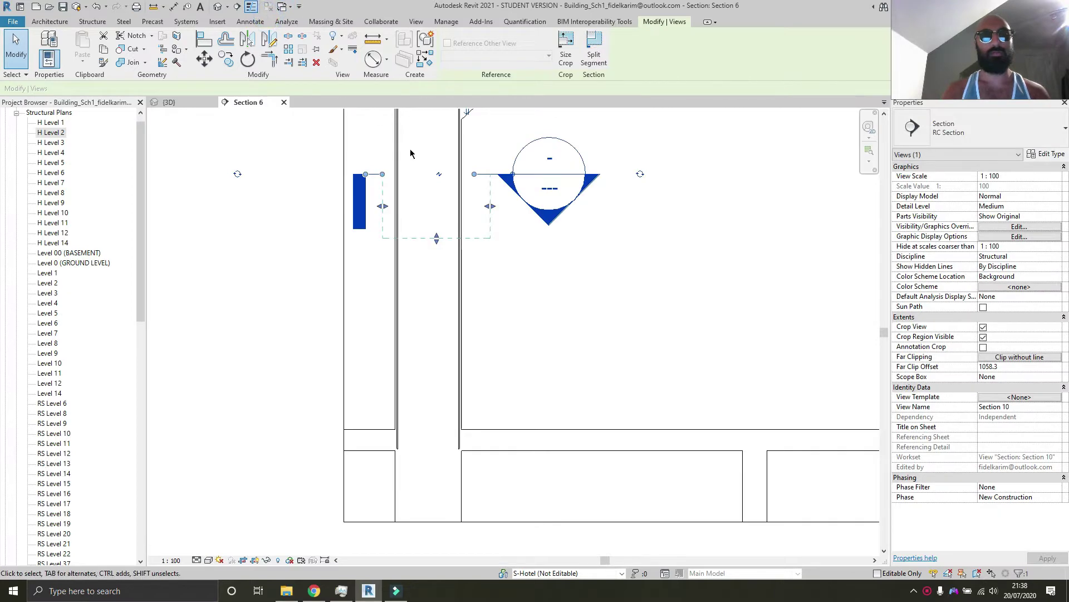
right_click(486, 170)
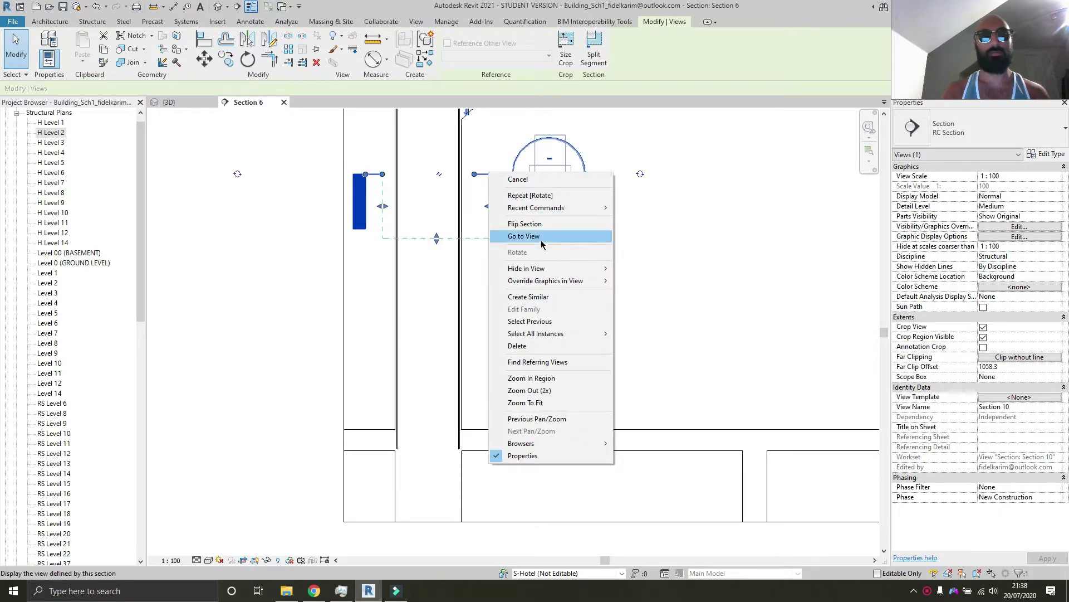
left_click(540, 236)
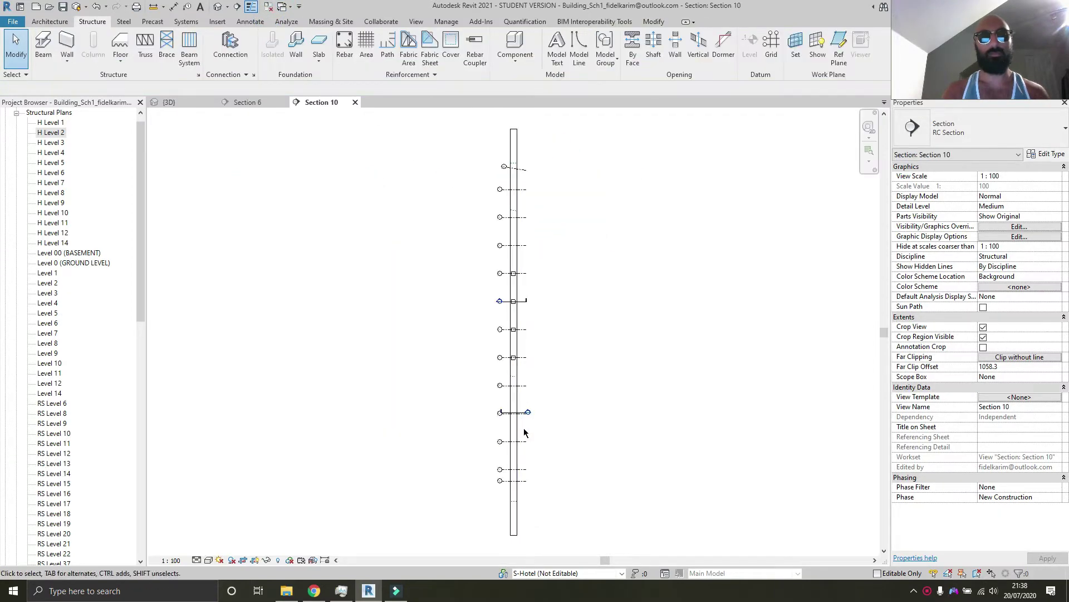
Raise the lower edge of the Section 10 crop region to just below grid 8.
left_click(514, 536)
scroll(515, 537, "up", 3)
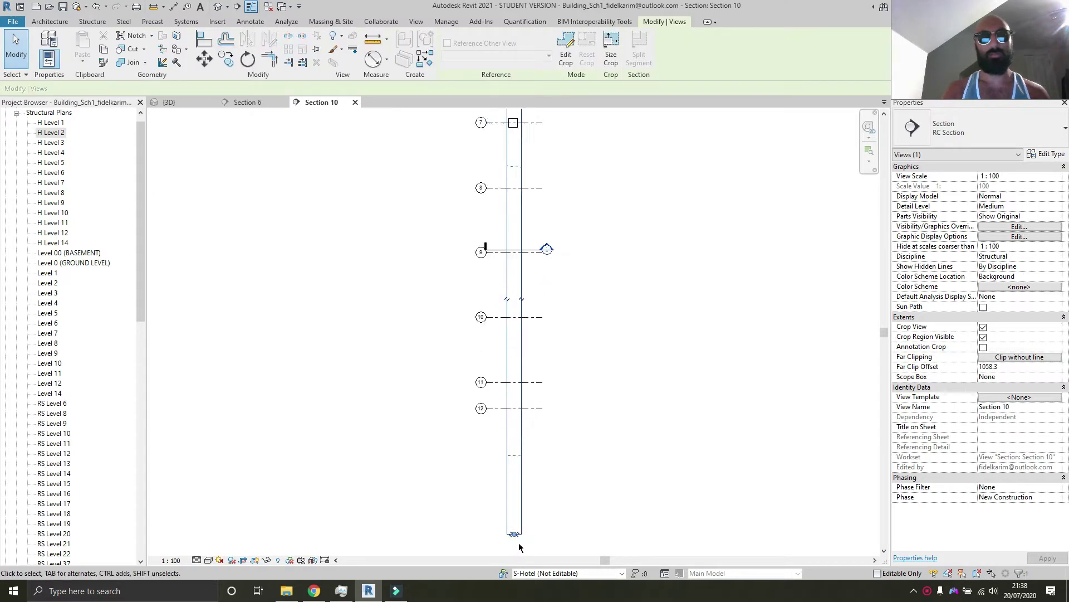
left_click_drag(508, 194, 513, 160)
scroll(509, 155, "down", 1)
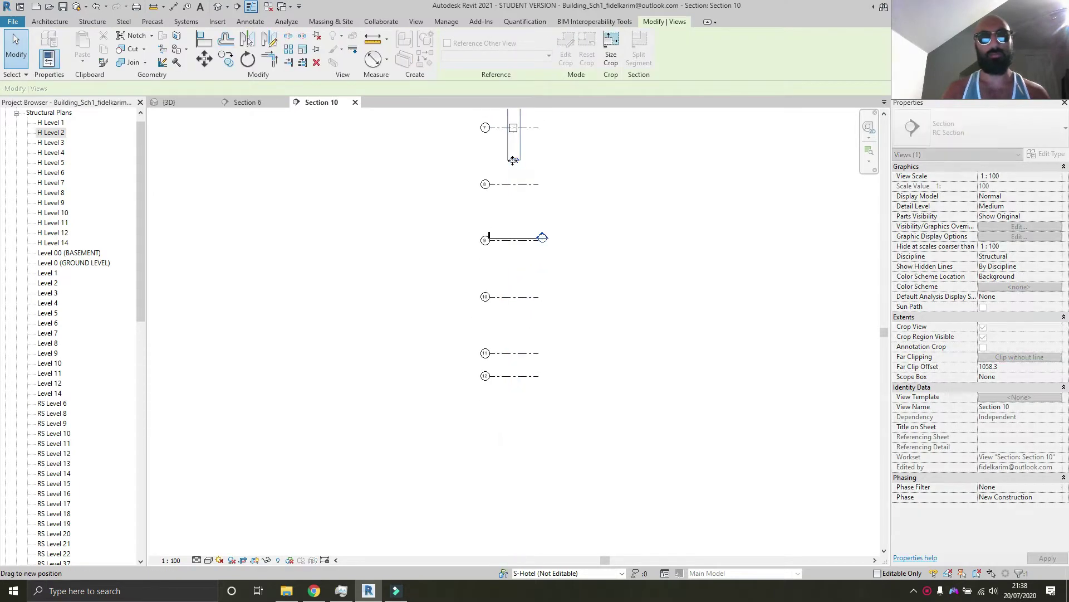
middle_click_drag(513, 167, 508, 361)
left_click_drag(509, 362, 504, 339)
left_click_drag(504, 376, 505, 378)
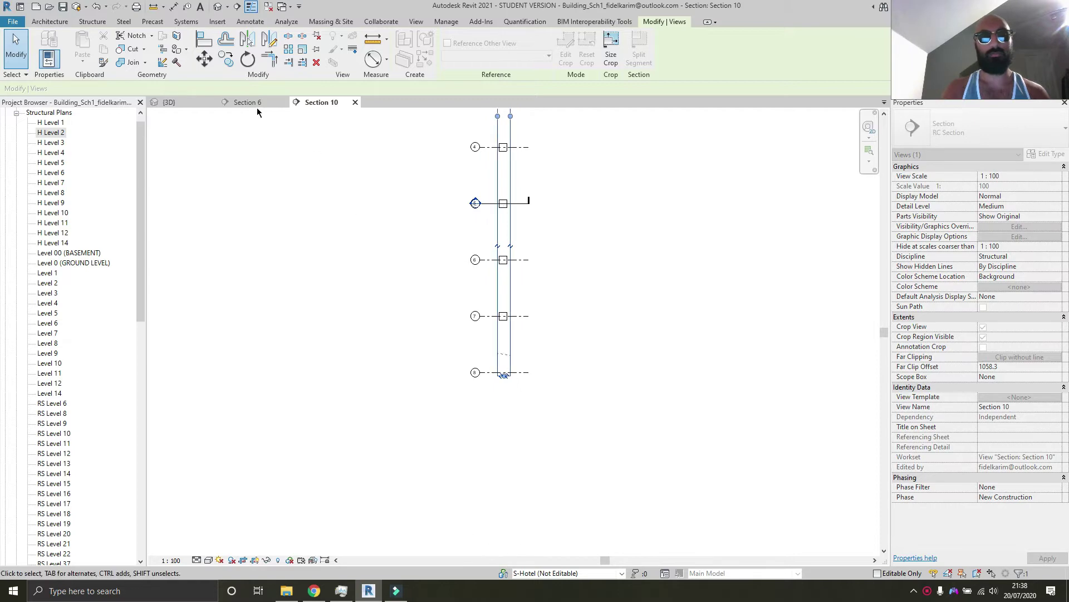
Select the corbel's column in the Section 6 view and locate it in the Section 10 view.
left_click(248, 102)
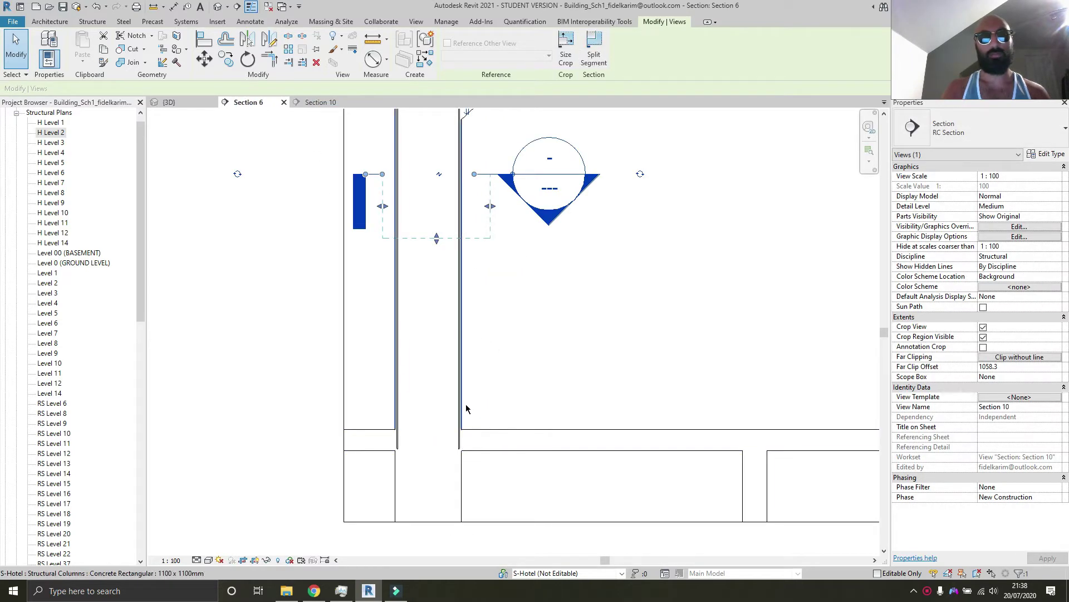
left_click(468, 406)
left_click(322, 102)
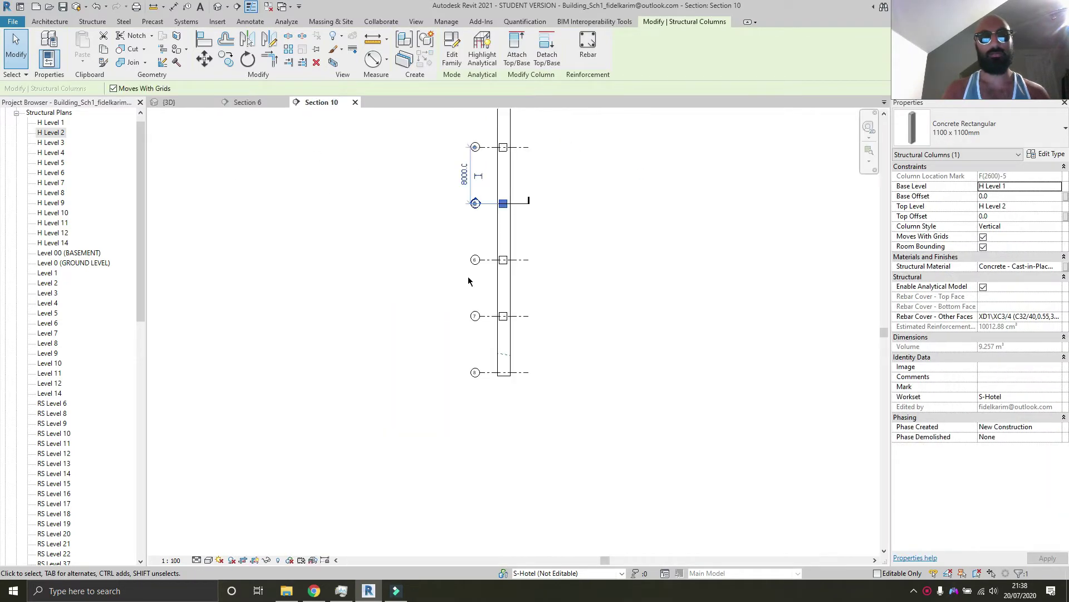
Raise the lower edge of the Section 10 crop region to just below the column on grid 5.
left_click(514, 238)
left_click(504, 377)
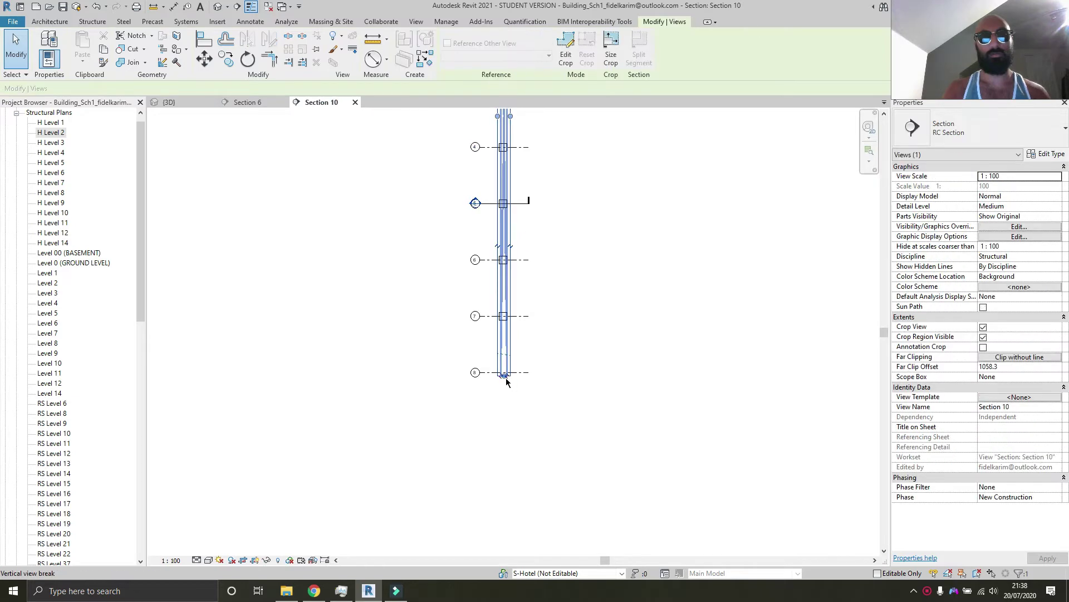
scroll(504, 376, "up", 2)
middle_click_drag(504, 154, 443, 408)
left_click_drag(443, 385, 443, 280)
middle_click_drag(444, 256, 380, 437)
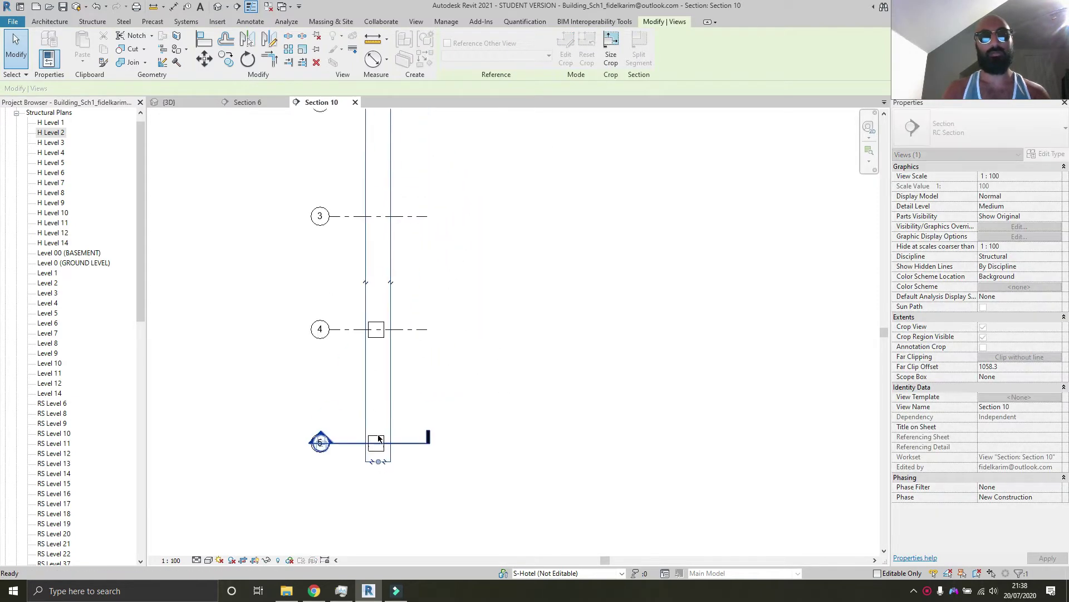
Lower the upper edge of the Section 10 crop region to just above the column on grid 5.
scroll(357, 189, "down", 1)
middle_click_drag(393, 159, 395, 281)
scroll(357, 223, "down", 5)
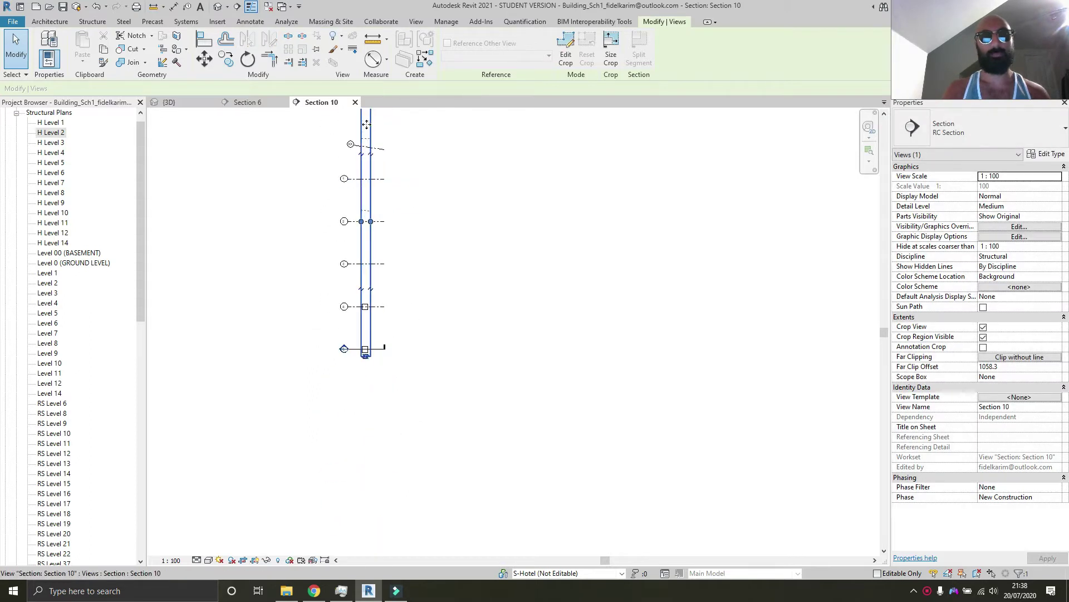
scroll(363, 201, "up", 6)
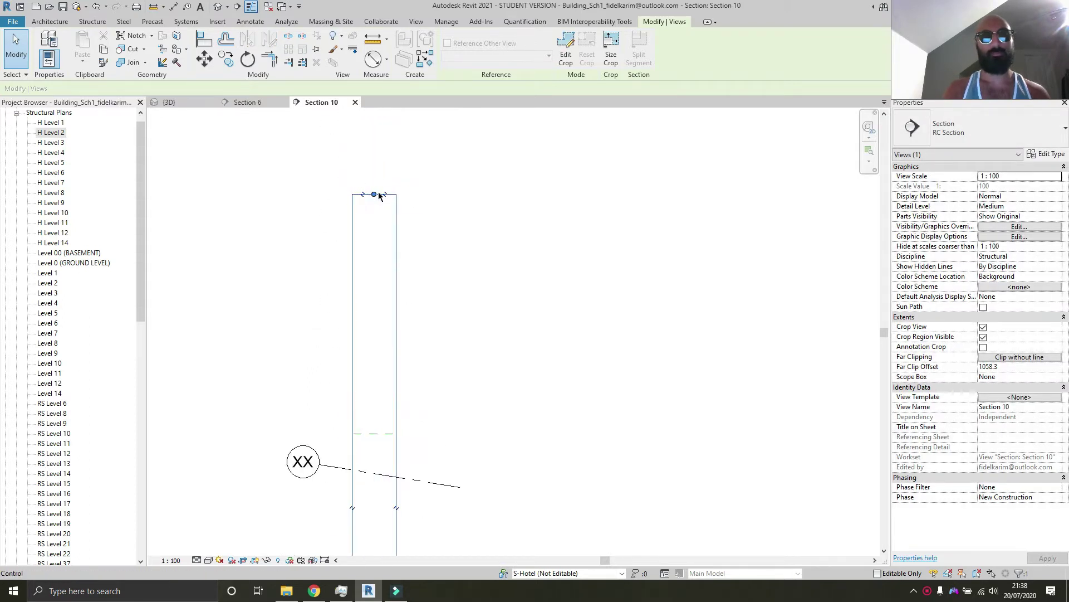
scroll(389, 304, "down", 3)
scroll(389, 304, "down", 1)
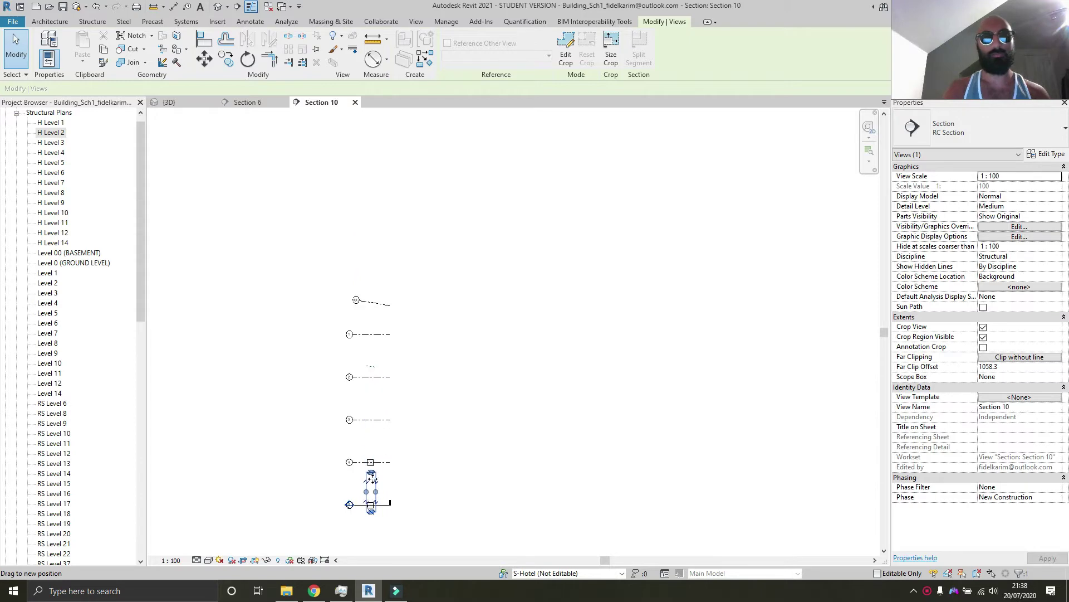
scroll(392, 374, "up", 5)
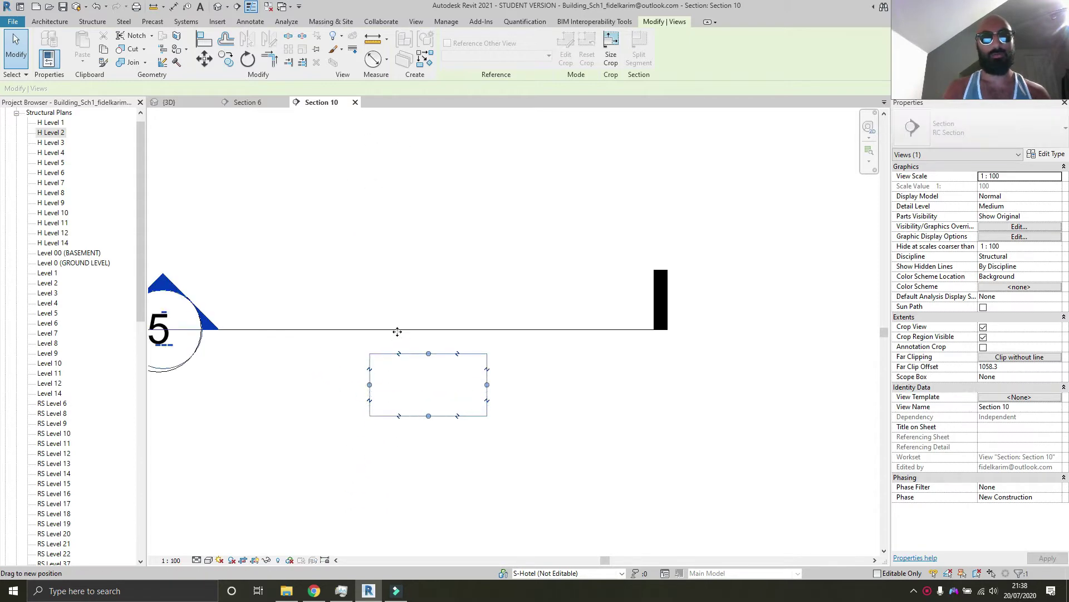
left_click_drag(409, 222, 410, 217)
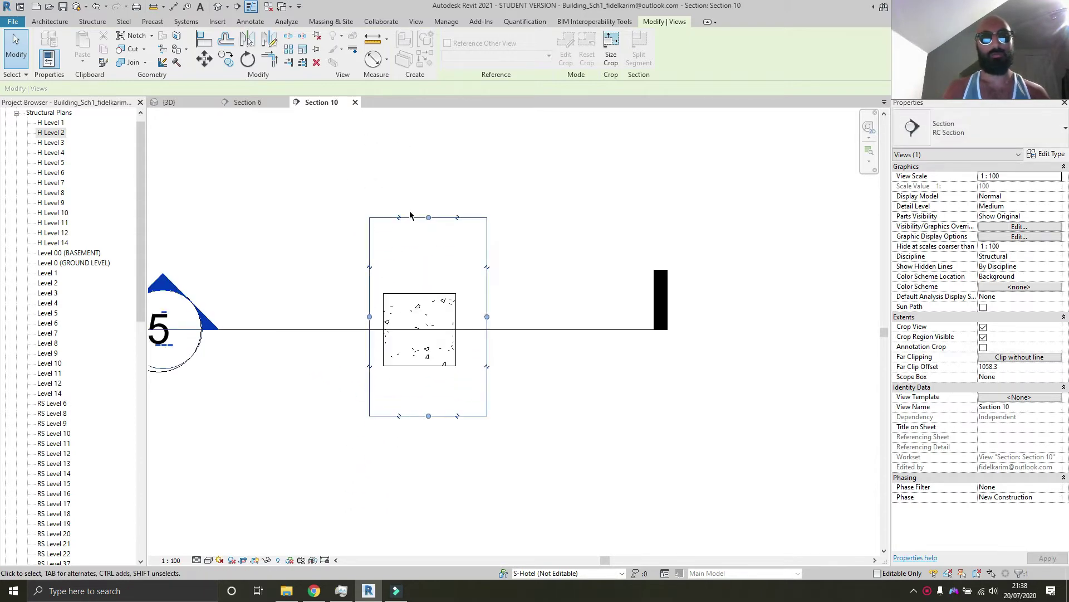
Assign the RC Section view template to the Section 10 view.
left_click(1032, 398)
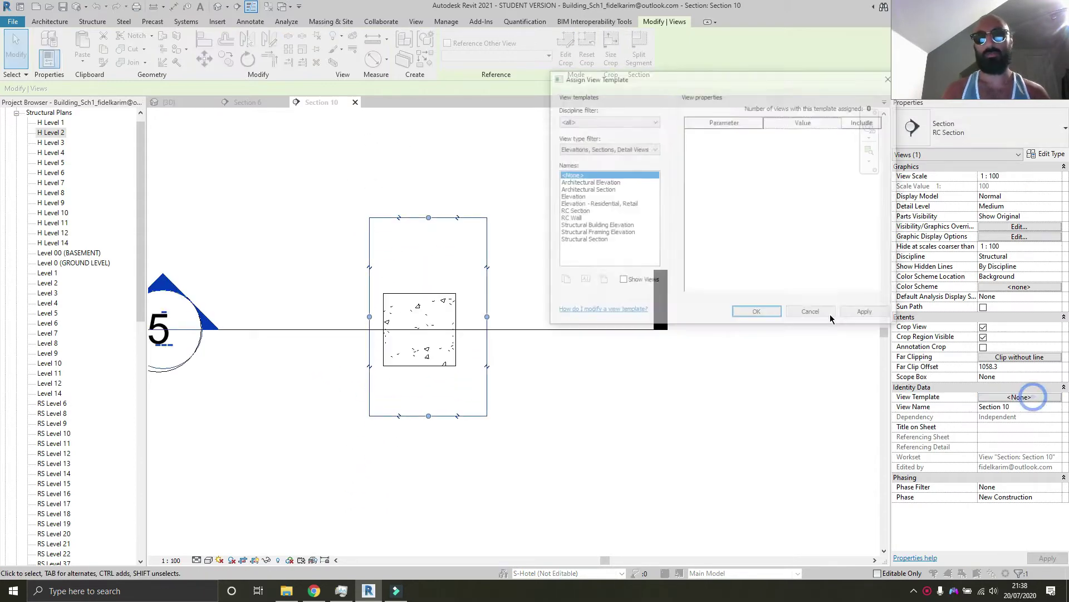
left_click(586, 211)
left_click(868, 314)
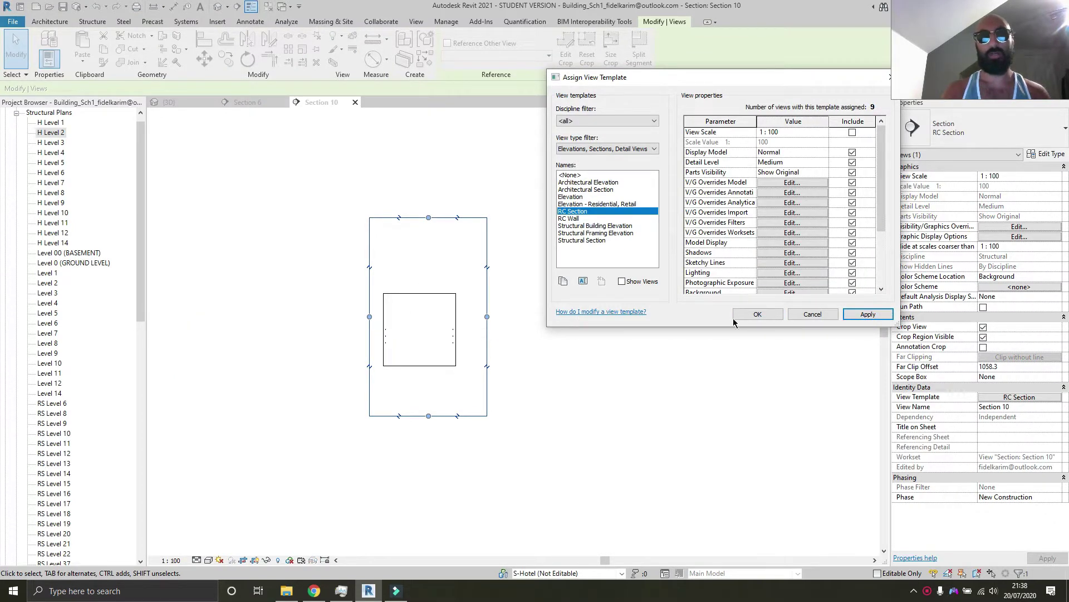
left_click(773, 312)
Change the three-bar rebar set along the column's left face to bar type H25.
scroll(454, 358, "up", 3)
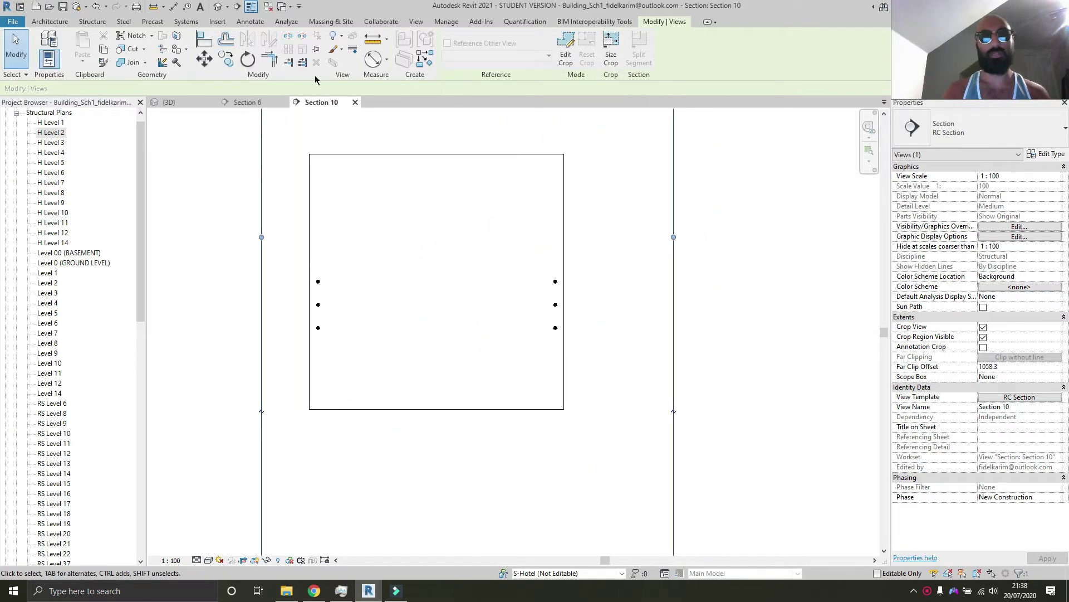
left_click(254, 8)
middle_click_drag(437, 371, 416, 404)
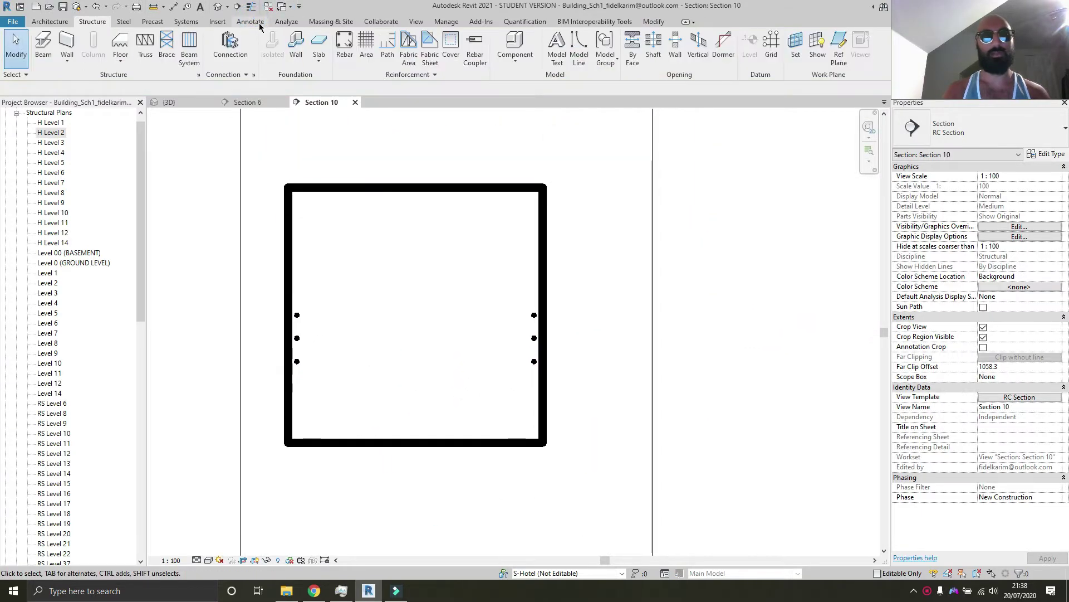
left_click(297, 330)
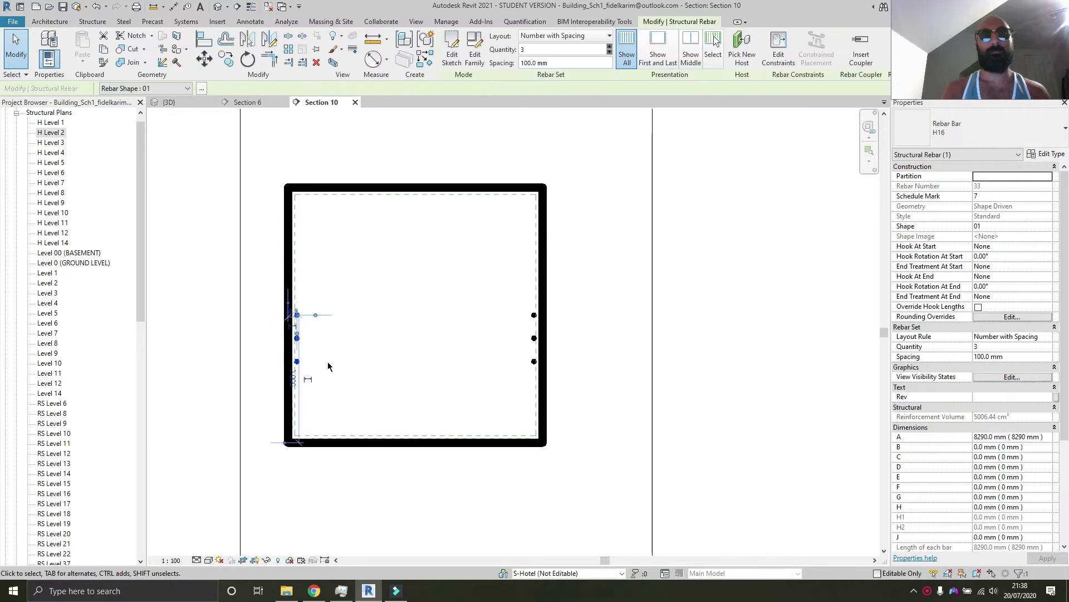
left_click(1019, 132)
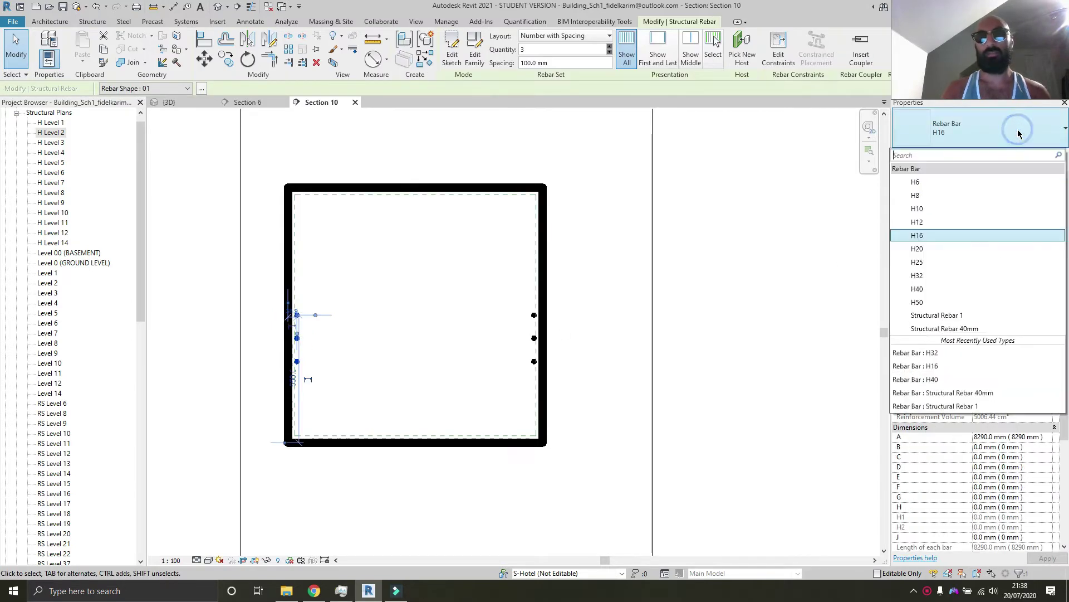
left_click(935, 262)
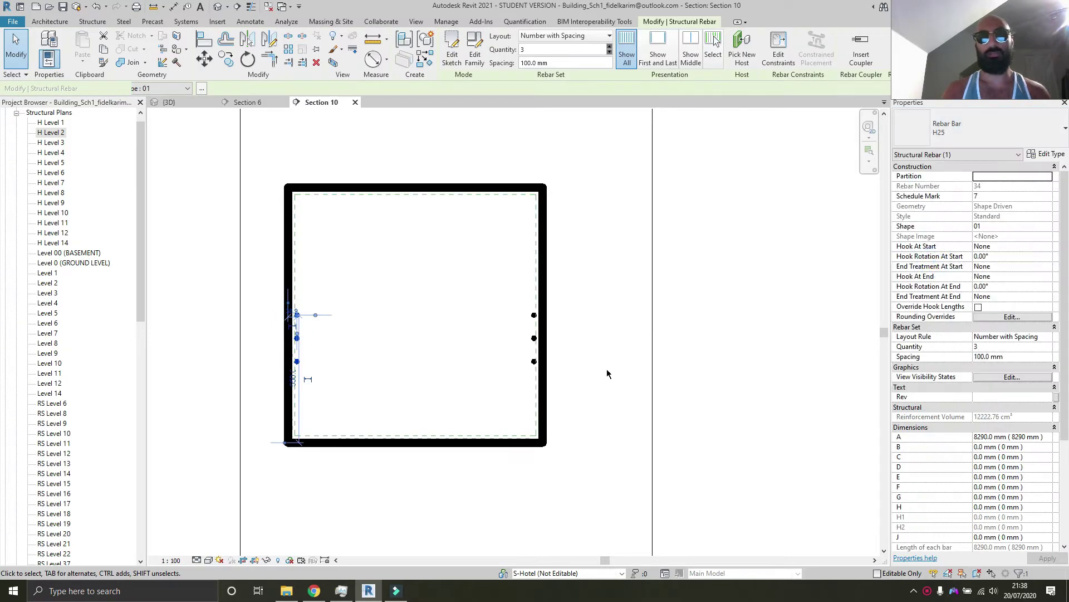
Change the three-bar rebar set along the column's right face to bar type H25.
left_click(598, 377)
left_click(535, 337)
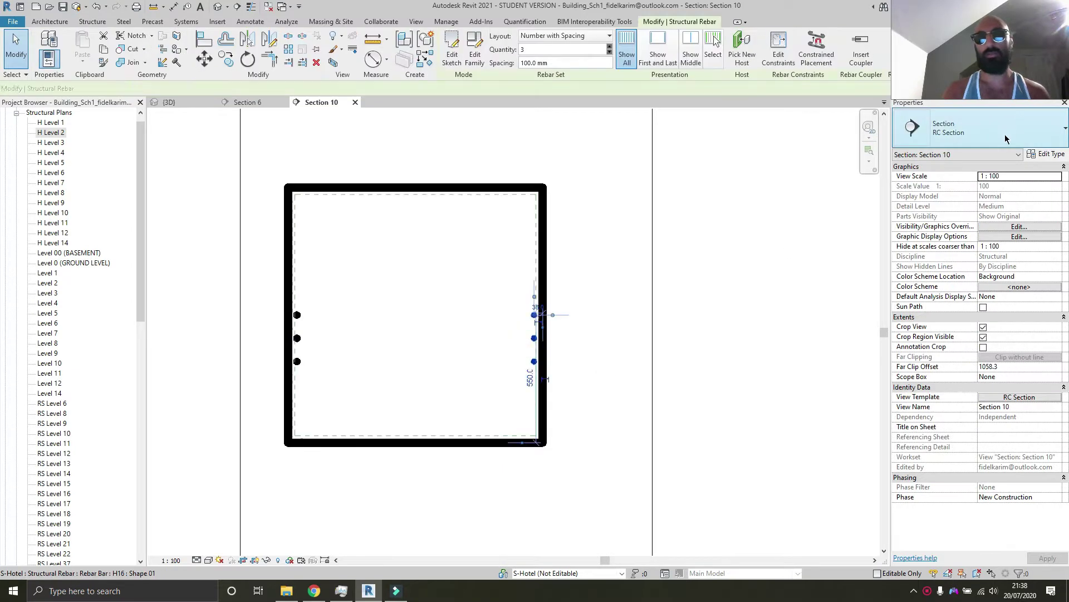
left_click(1001, 139)
left_click(936, 262)
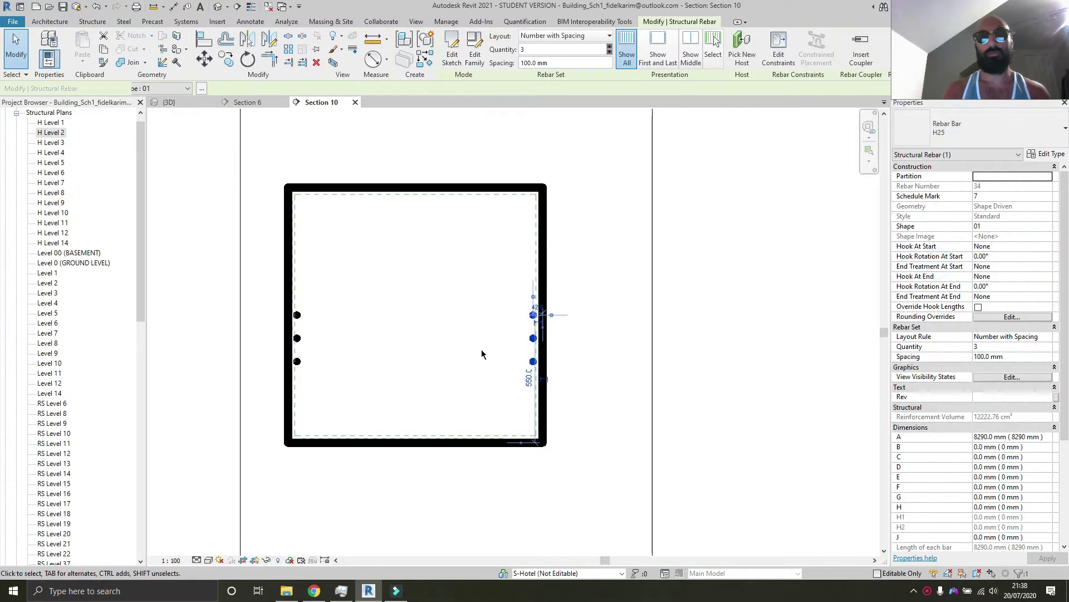
Set the layout rule of the right-face rebar set to Maximum Spacing.
scroll(552, 309, "up", 6)
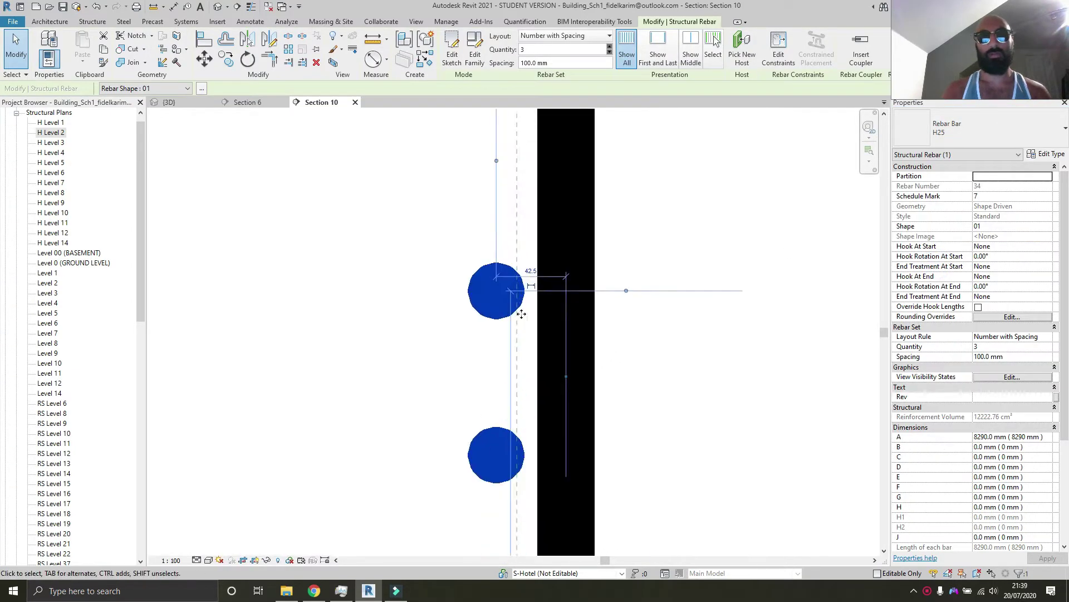
left_click(555, 37)
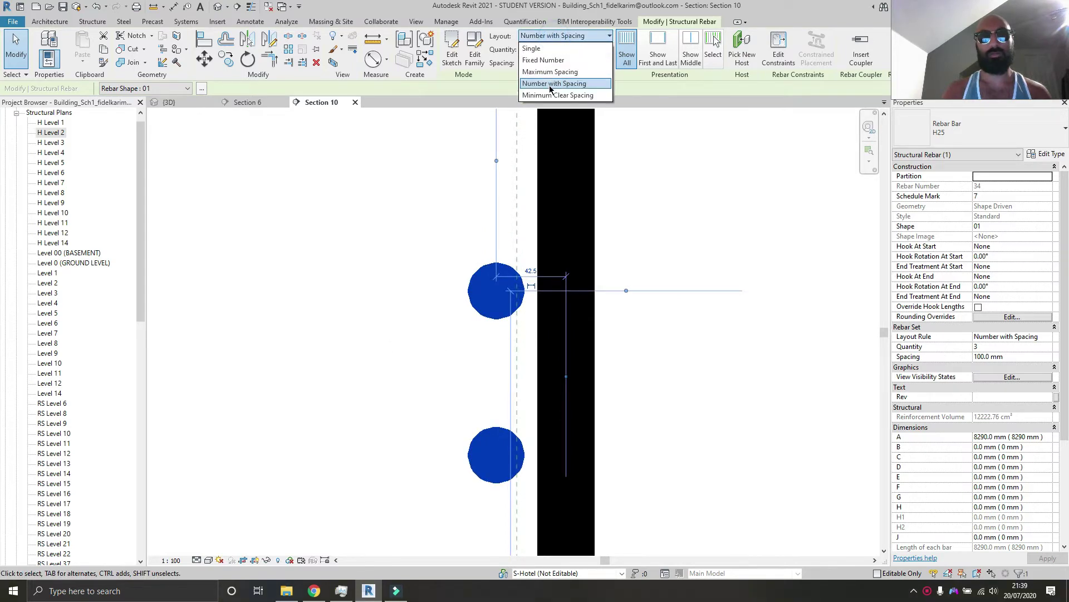
left_click(554, 72)
left_click(771, 439)
scroll(771, 439, "down", 5)
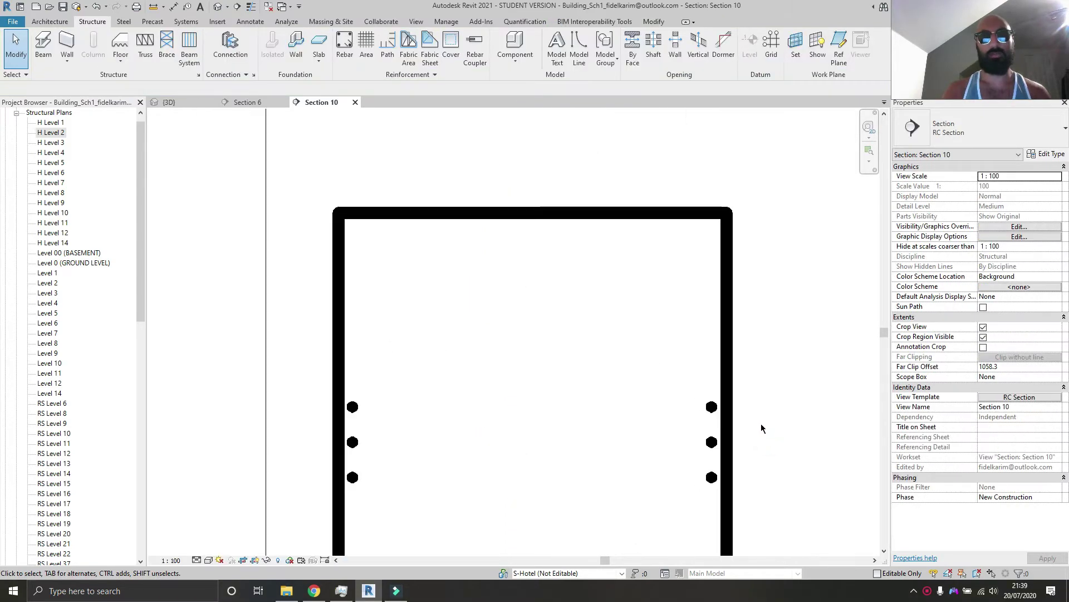
Stretch the right-face rebar set in both directions so its end bars sit in the column's upper and lower right corners.
middle_click_drag(761, 424, 630, 348)
left_click(582, 363)
scroll(585, 340, "up", 8)
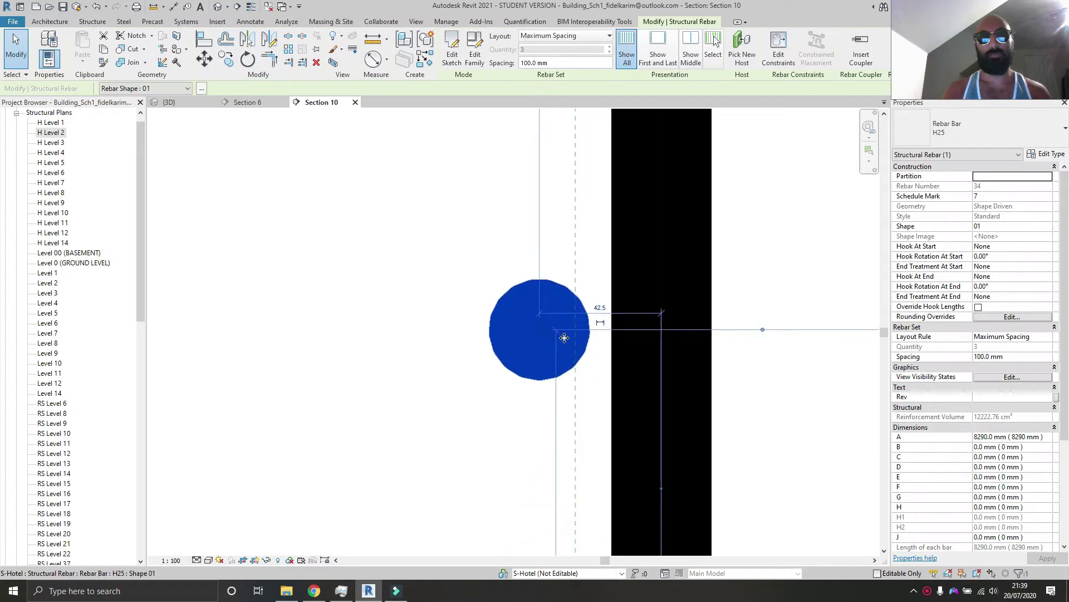
scroll(549, 340, "down", 3)
scroll(549, 340, "down", 5)
left_click_drag(550, 337, 550, 157)
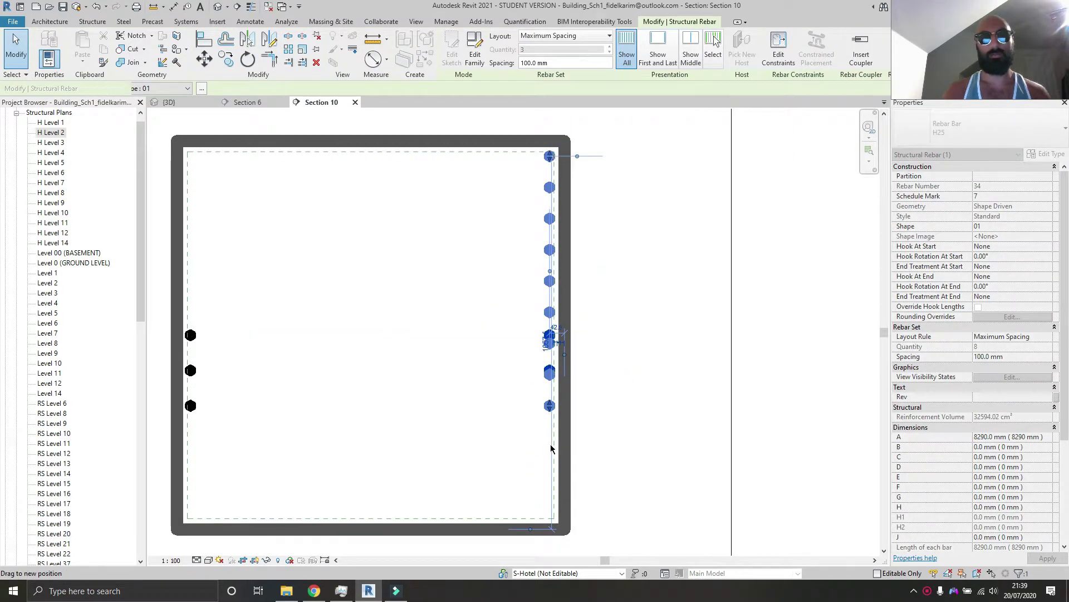
left_click_drag(550, 448, 550, 515)
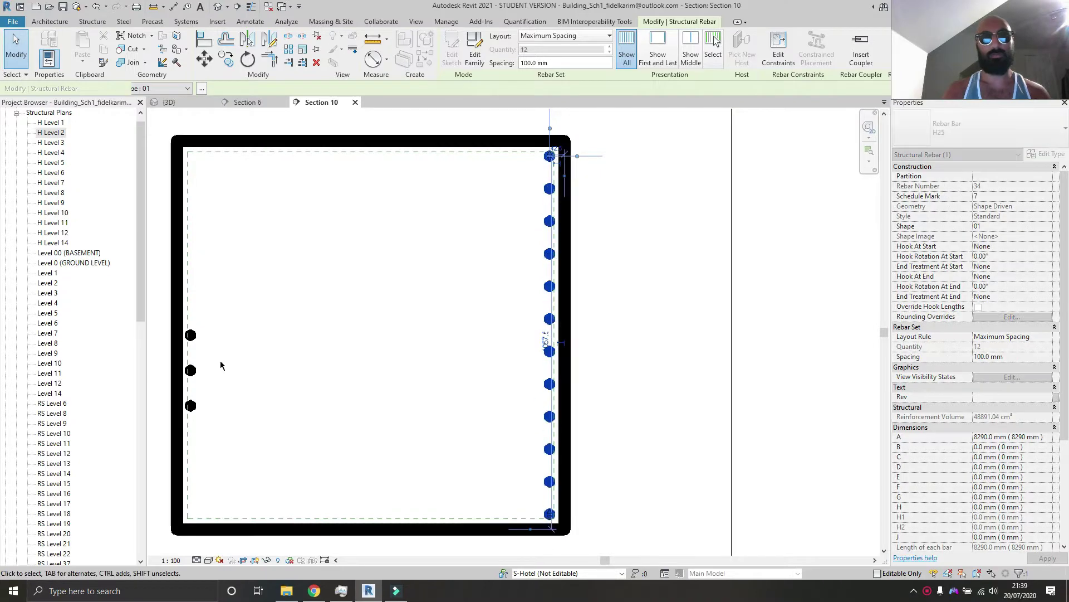
Set the layout rule of the left-face rebar set to Maximum Spacing.
left_click(192, 337)
middle_click_drag(220, 358, 349, 283)
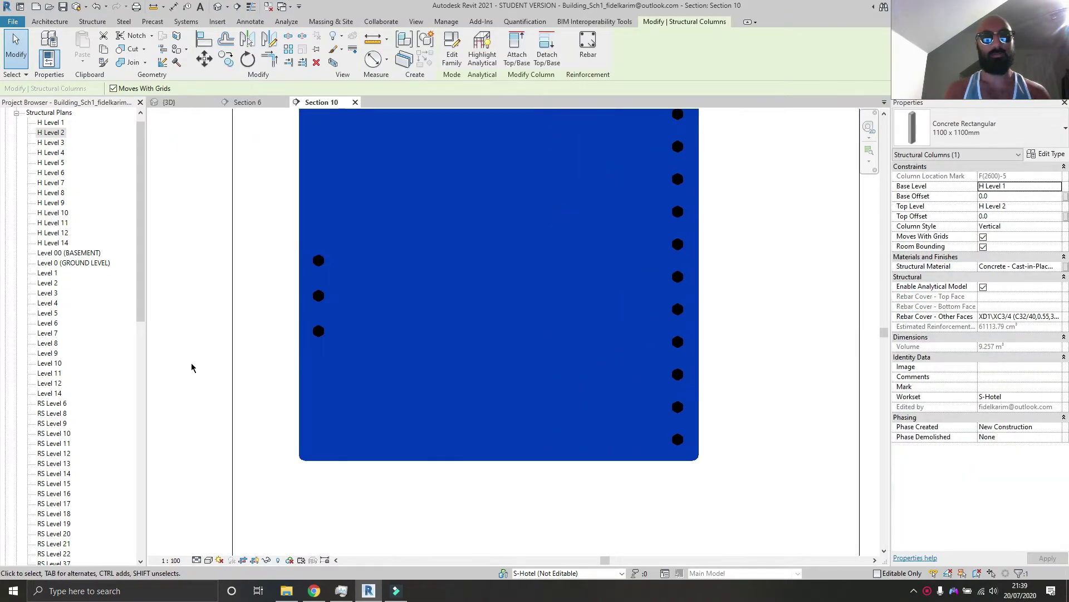
left_click(263, 329)
left_click(320, 333)
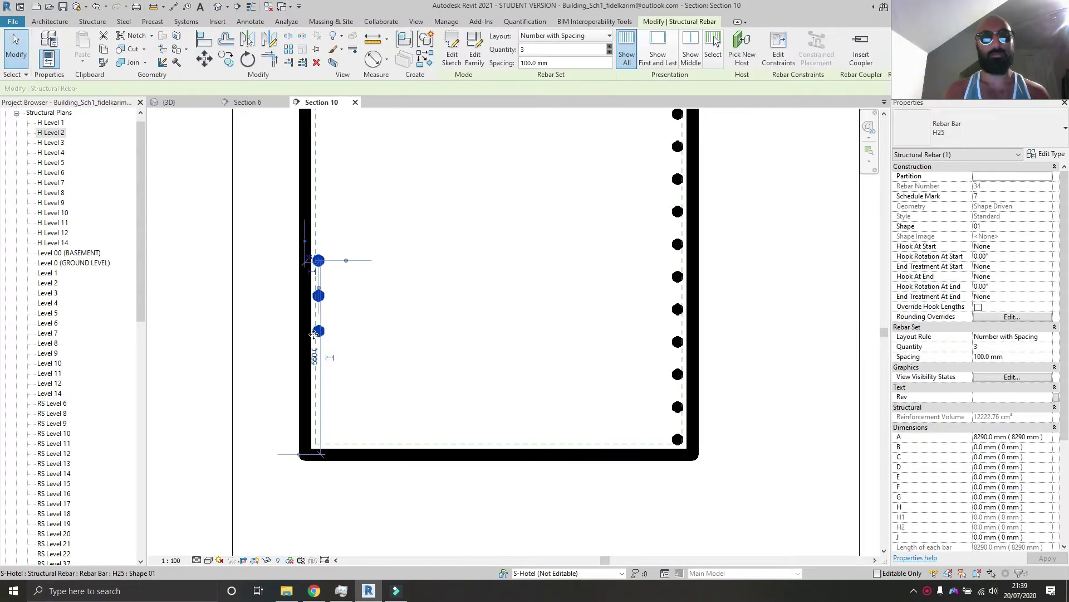
left_click(571, 37)
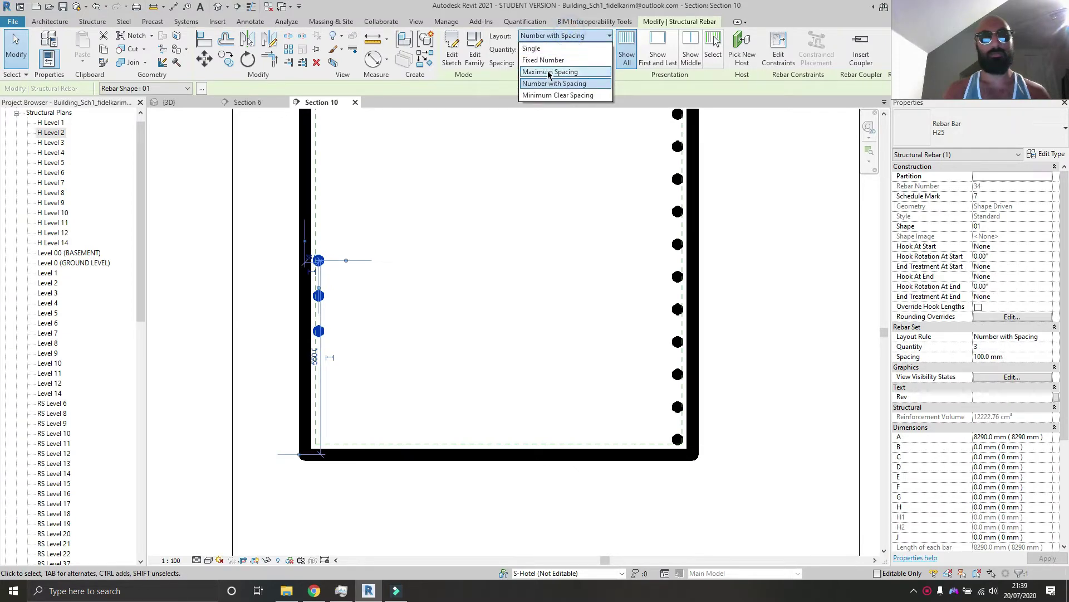
left_click(548, 71)
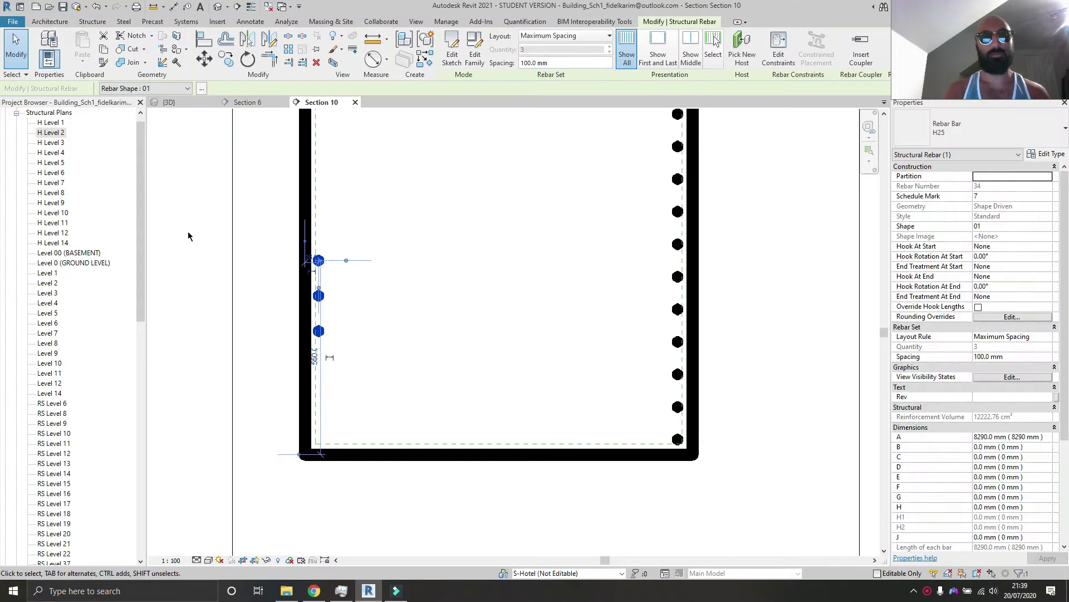
Stretch the left-face rebar set in both directions so its end bars sit in the column's upper and lower left corners.
scroll(370, 352, "up", 5)
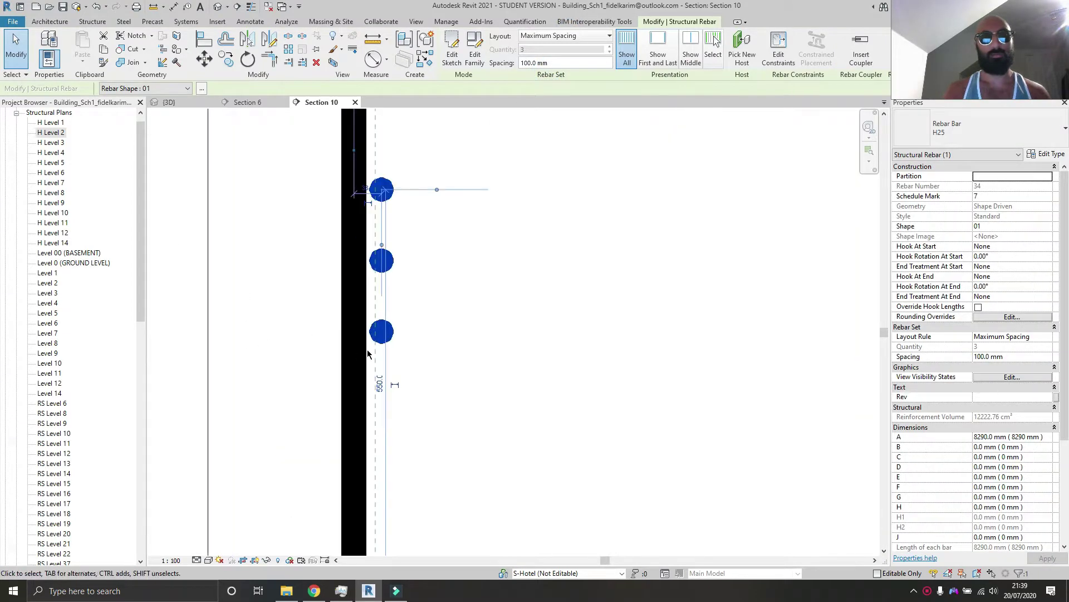
left_click(286, 317)
left_click(461, 343)
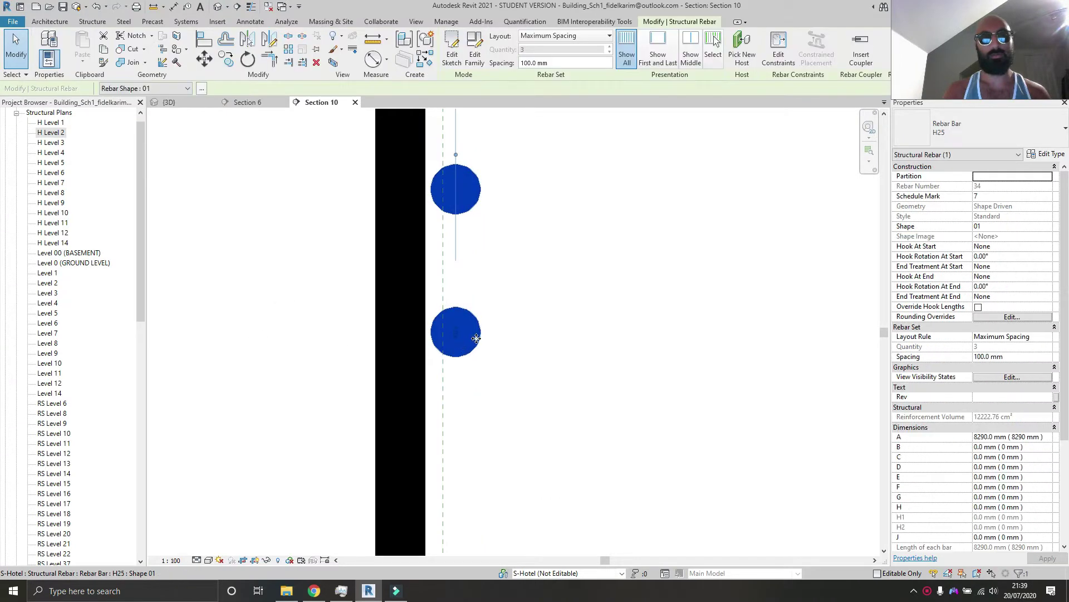
left_click_drag(457, 341, 476, 450)
scroll(454, 341, "down", 5)
left_click_drag(461, 295, 462, 139)
Change the left-face rebar set to a Fixed Number layout with a quantity of 5.
middle_click_drag(681, 179, 592, 185)
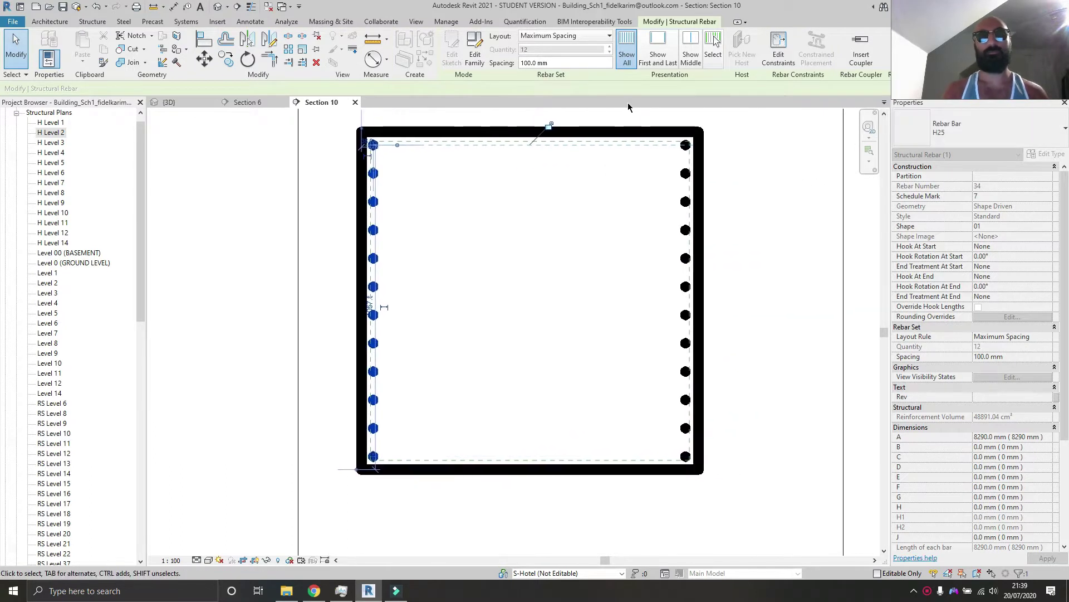
left_click(589, 35)
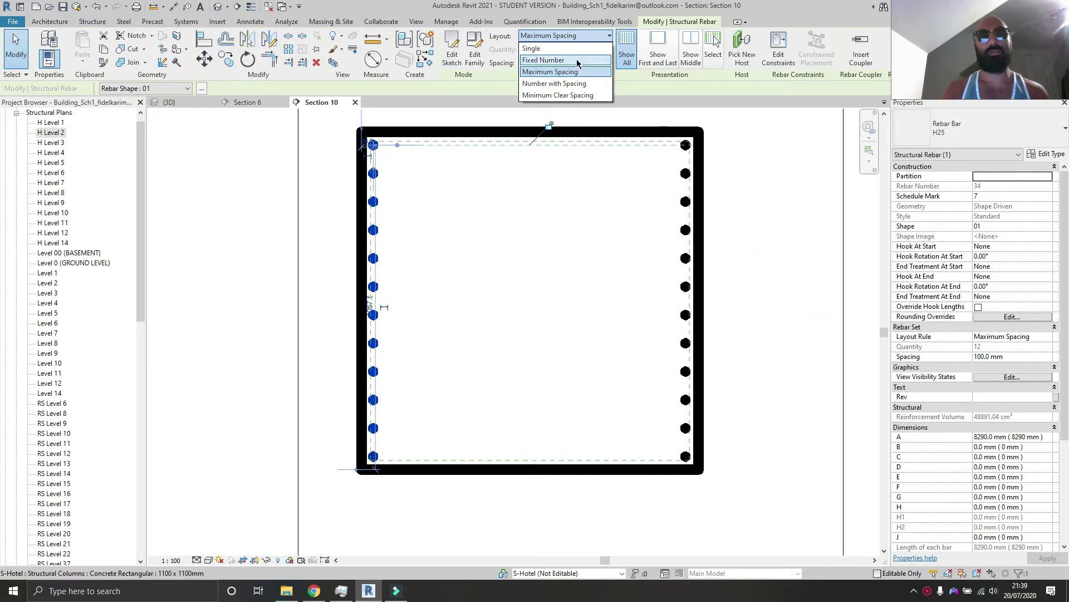
left_click(577, 60)
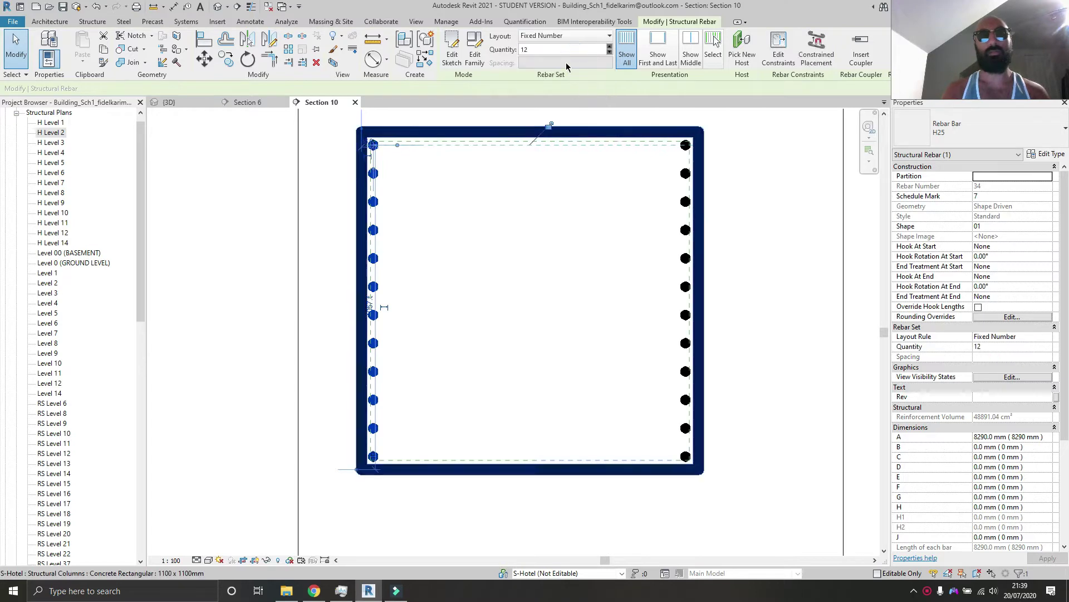
left_click(609, 55)
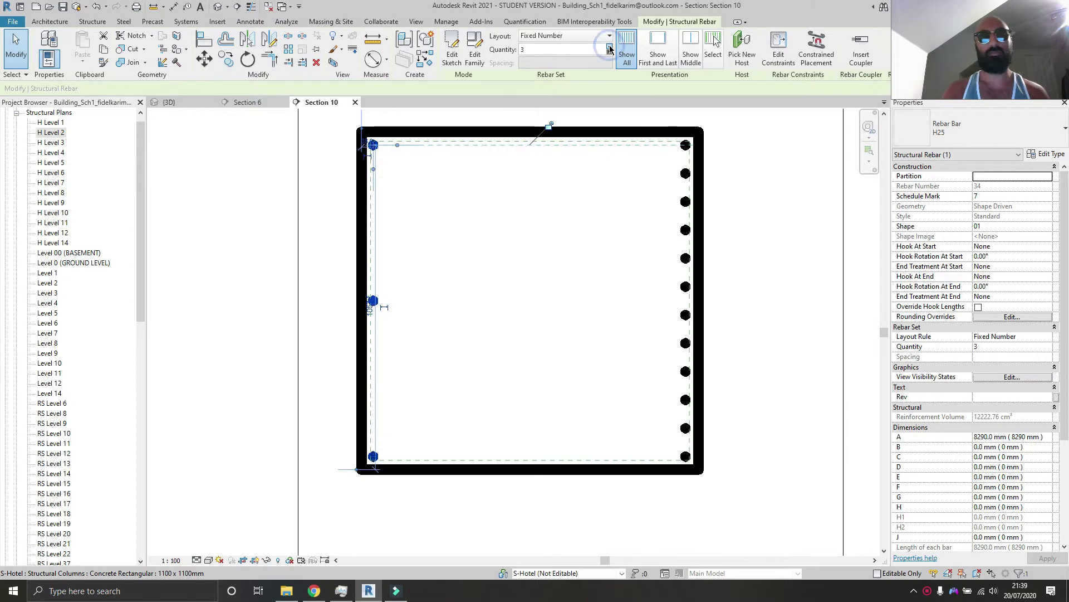
left_click(610, 47)
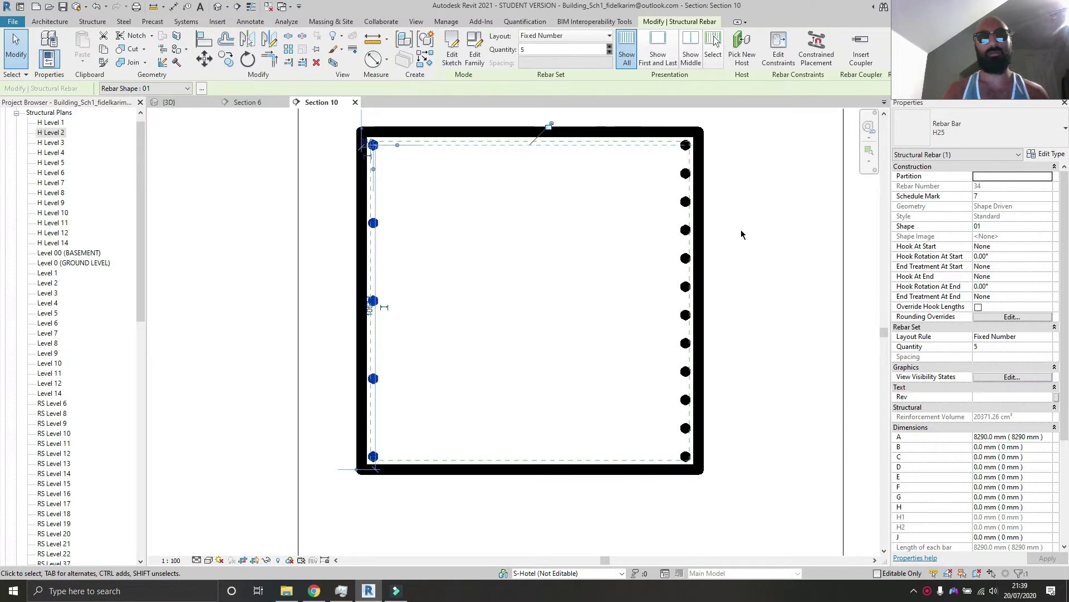
Change the right-face rebar set to a Fixed Number layout with a quantity of 5.
left_click(685, 257)
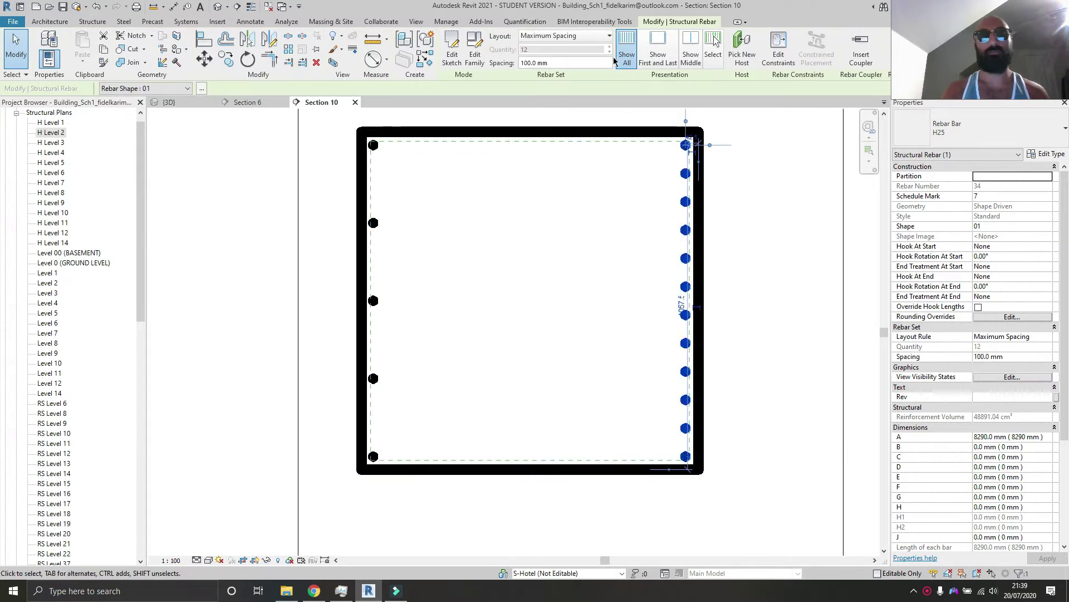
left_click(594, 36)
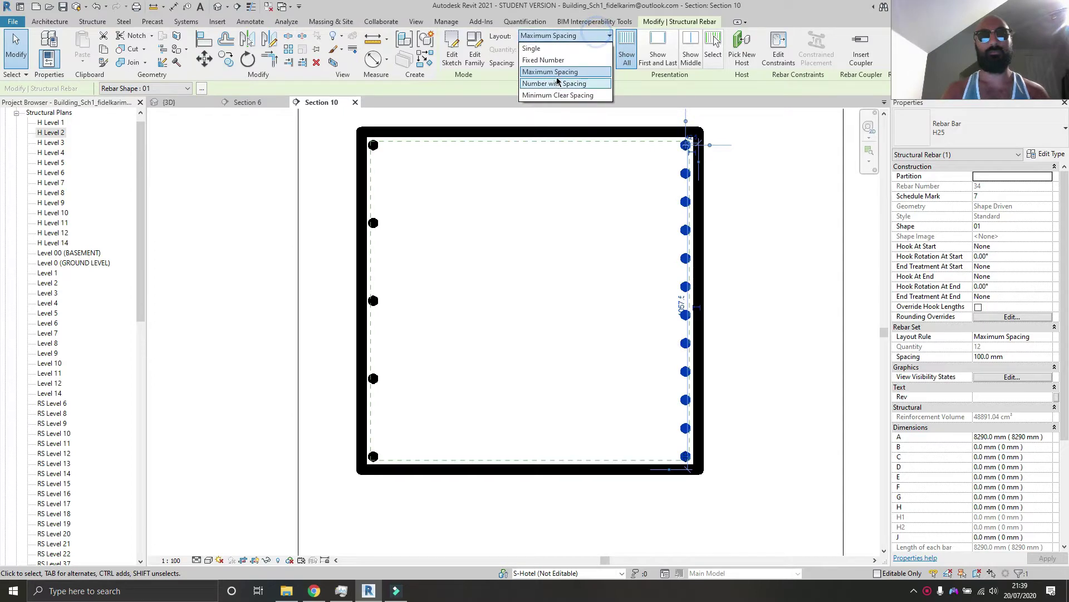
left_click(564, 58)
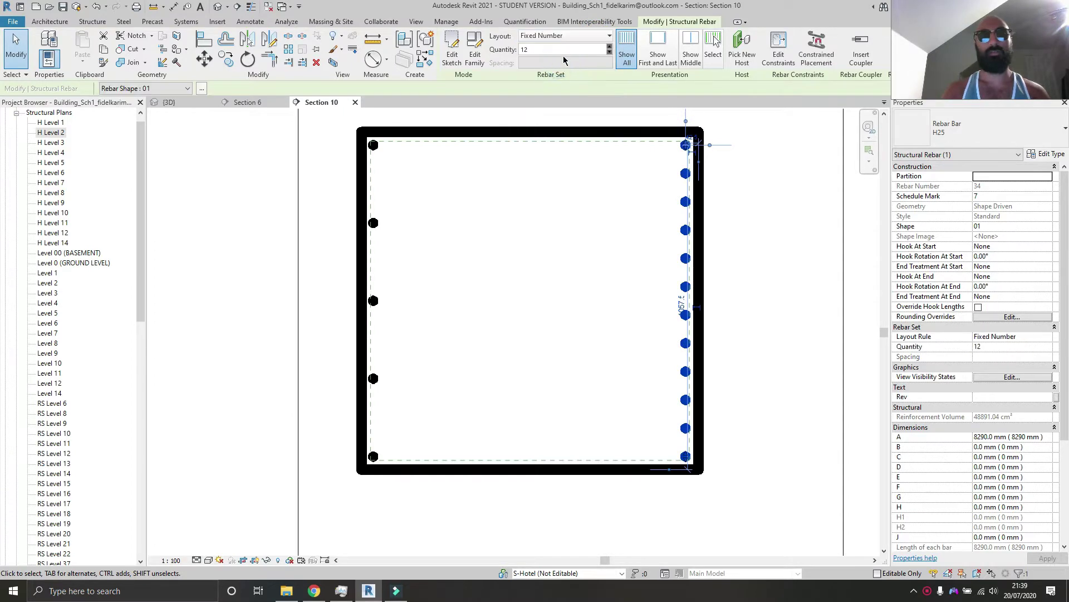
left_click(610, 53)
left_click(610, 53)
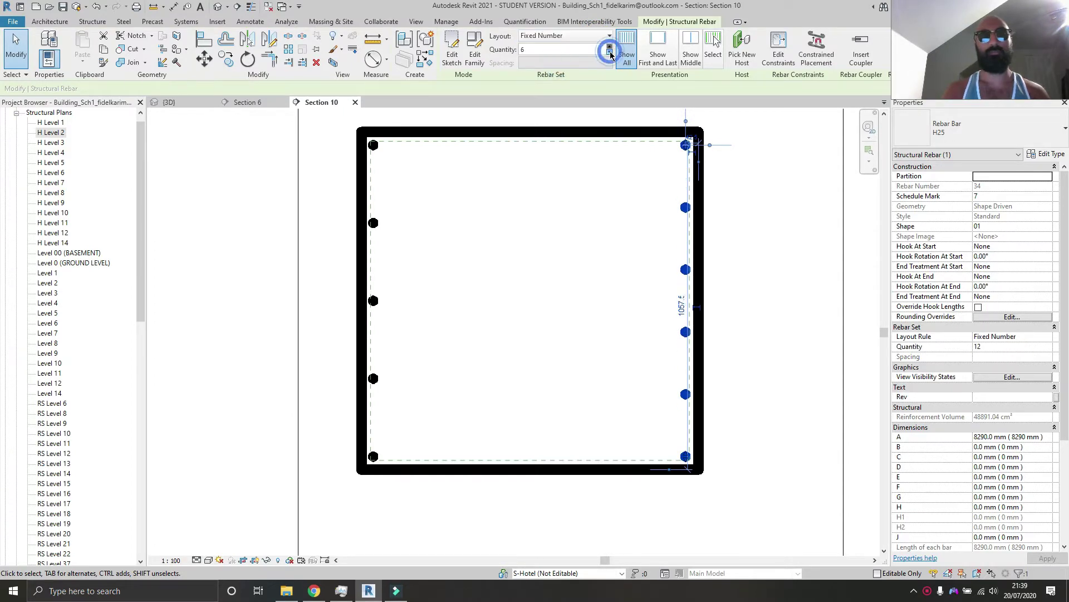
left_click(610, 53)
left_click(780, 311)
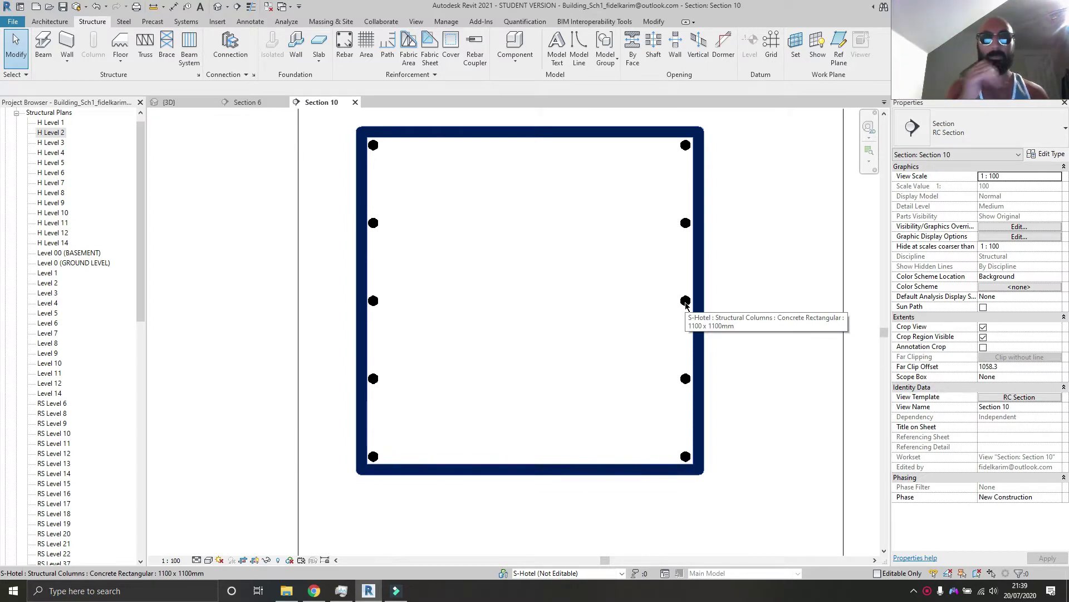
Rotate a copy of the left-face rebar set 90 degrees about its upper corner bar to lie along the column's upper face.
left_click(376, 306)
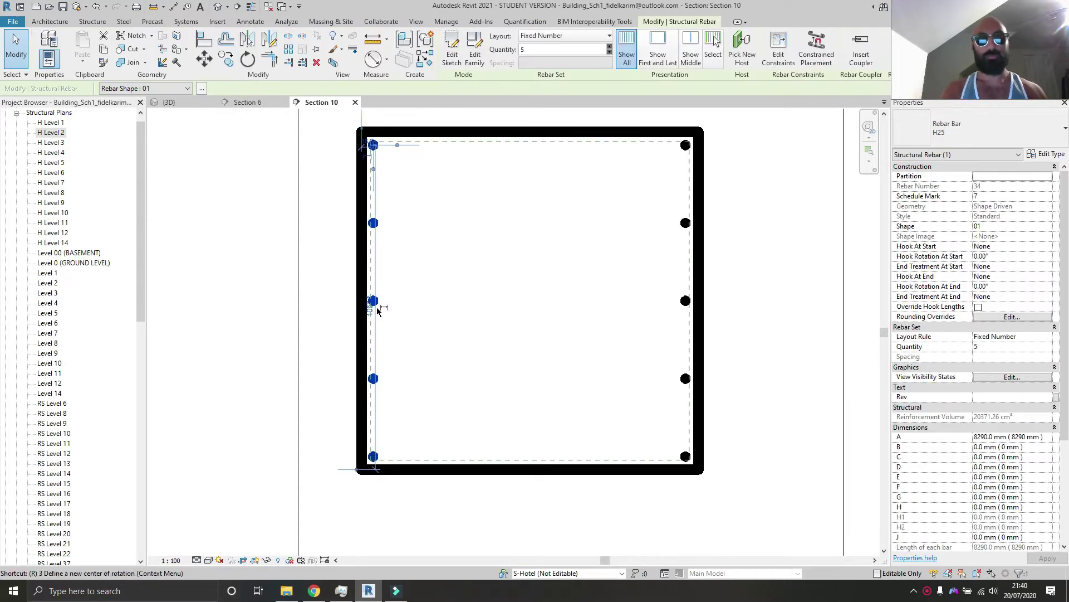
key("r")
key("o")
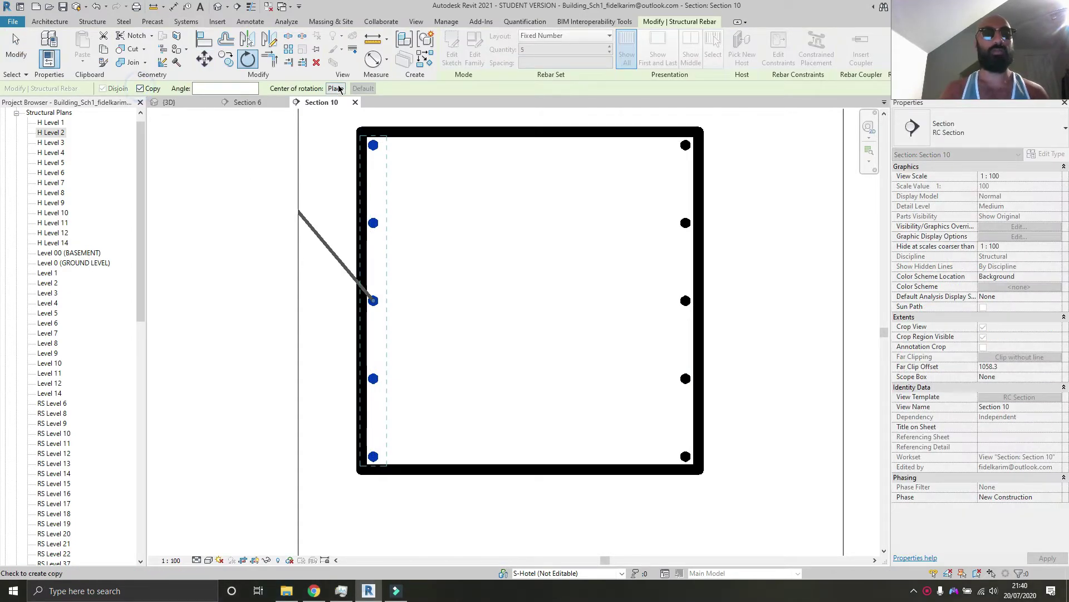
left_click(337, 89)
left_click(373, 144)
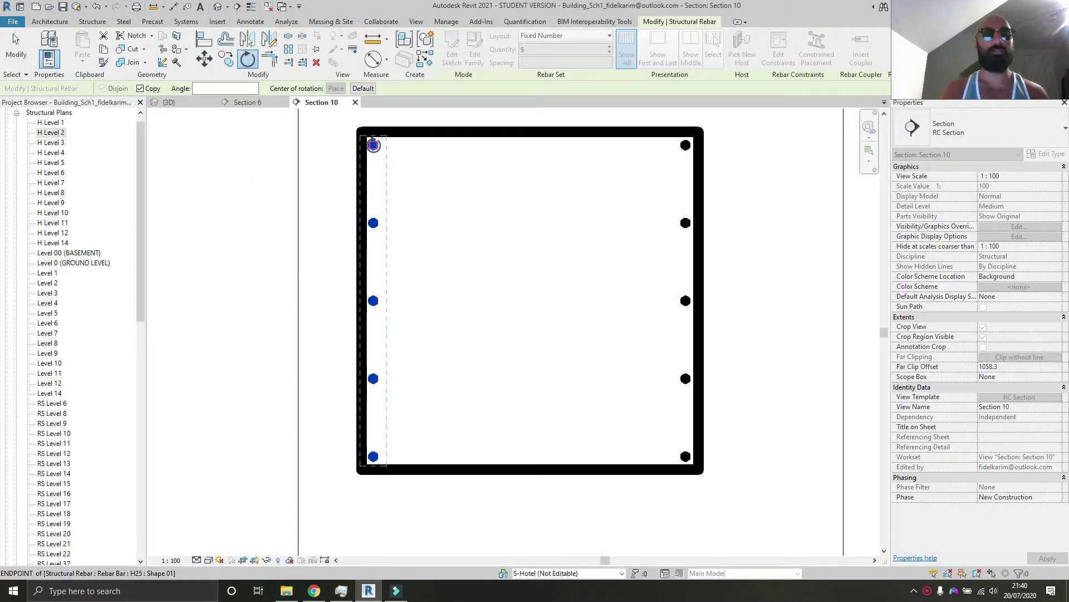
left_click(374, 225)
left_click(664, 145)
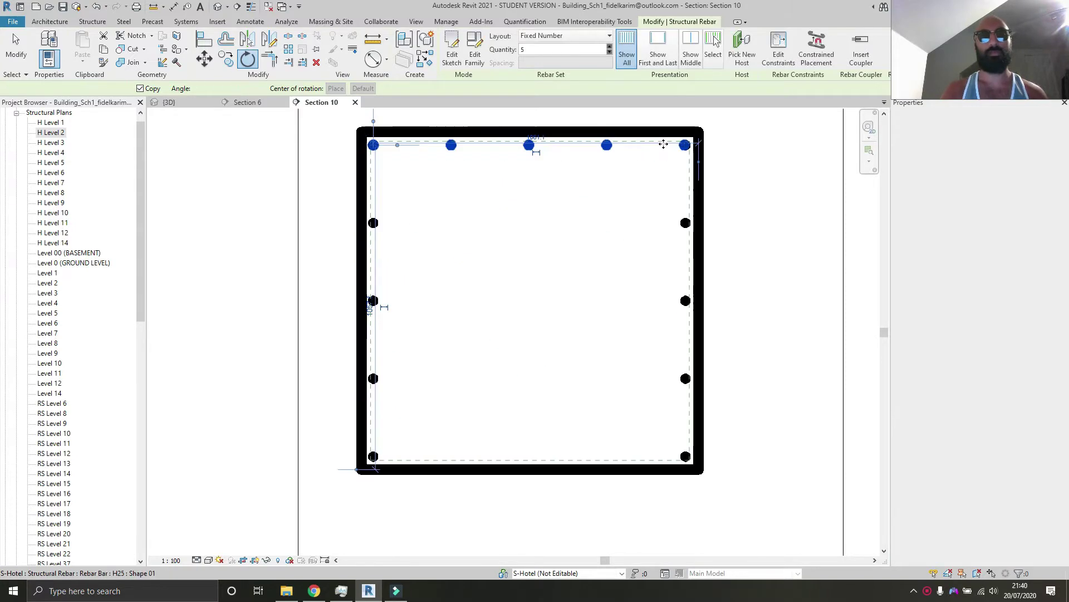
Try to pull the first bar of the upper-face rebar set inward to the second bar's position.
key("Escape")
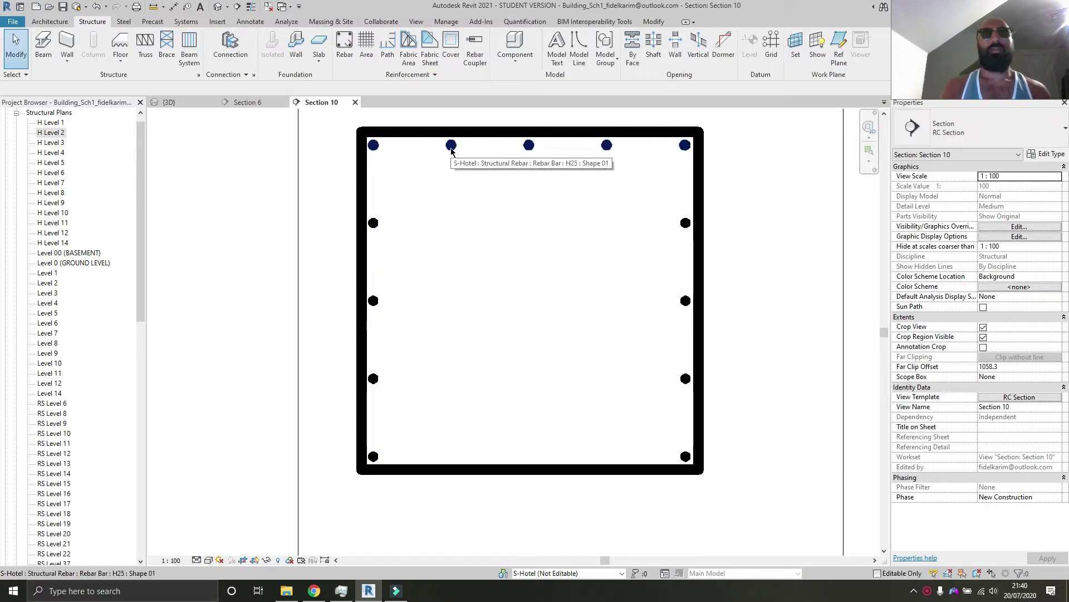
left_click(382, 155)
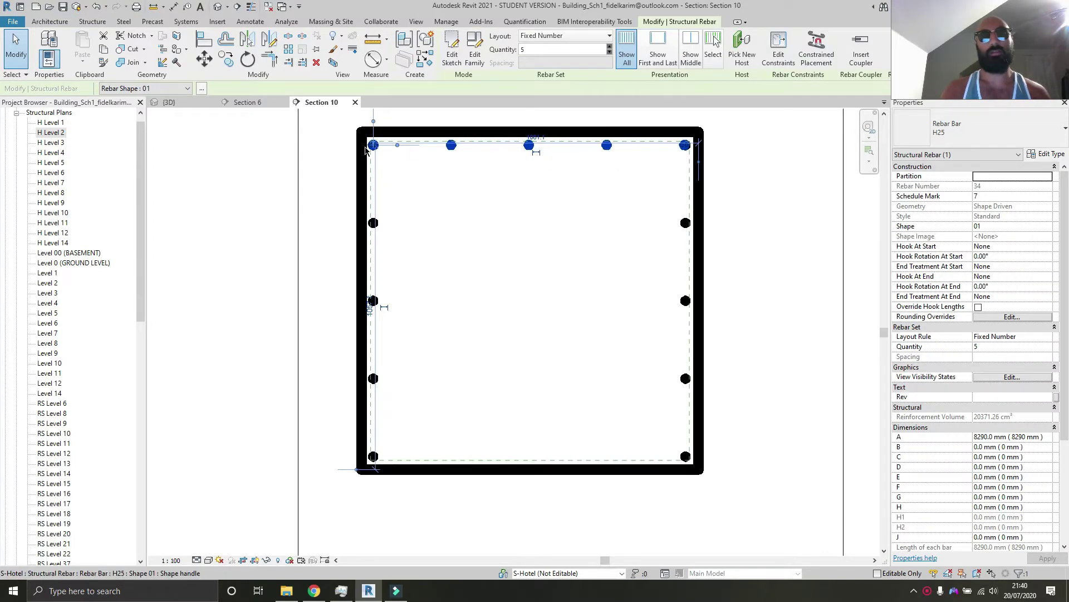
left_click_drag(374, 147, 452, 146)
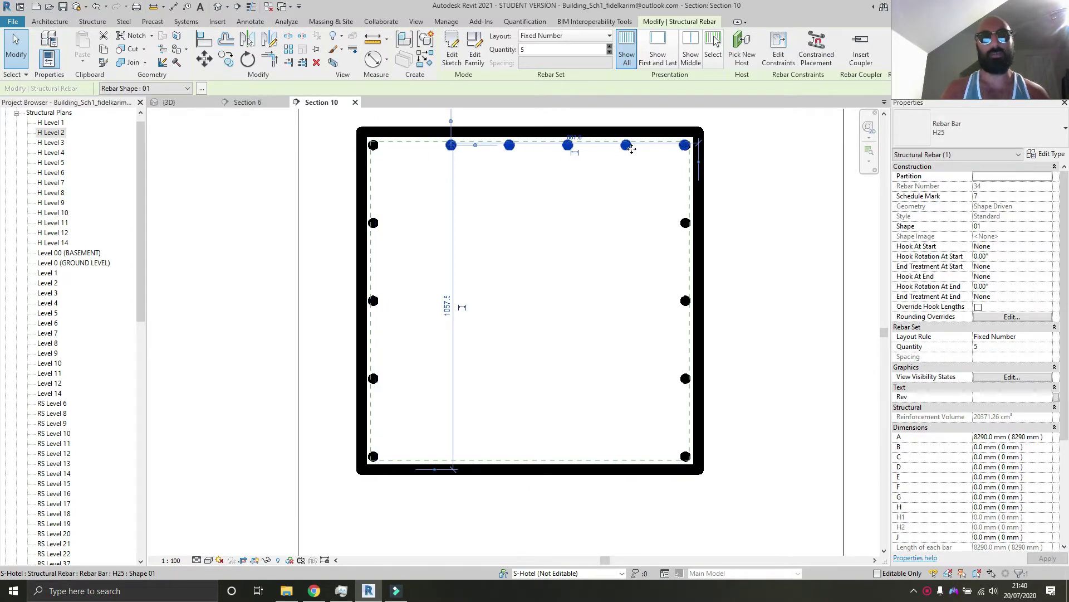
key("Escape")
left_click(530, 145)
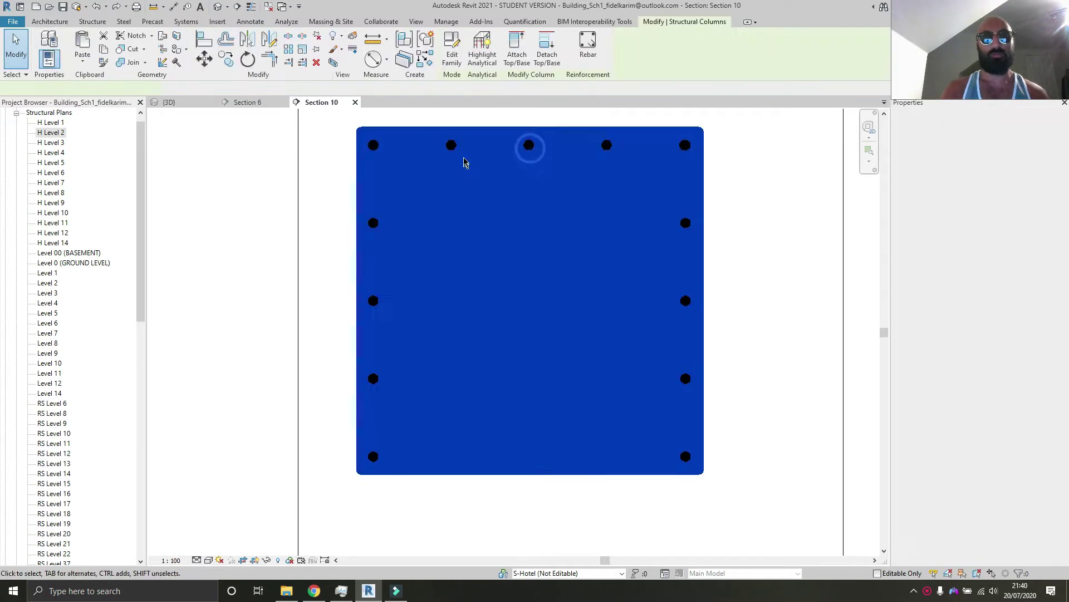
left_click(410, 112)
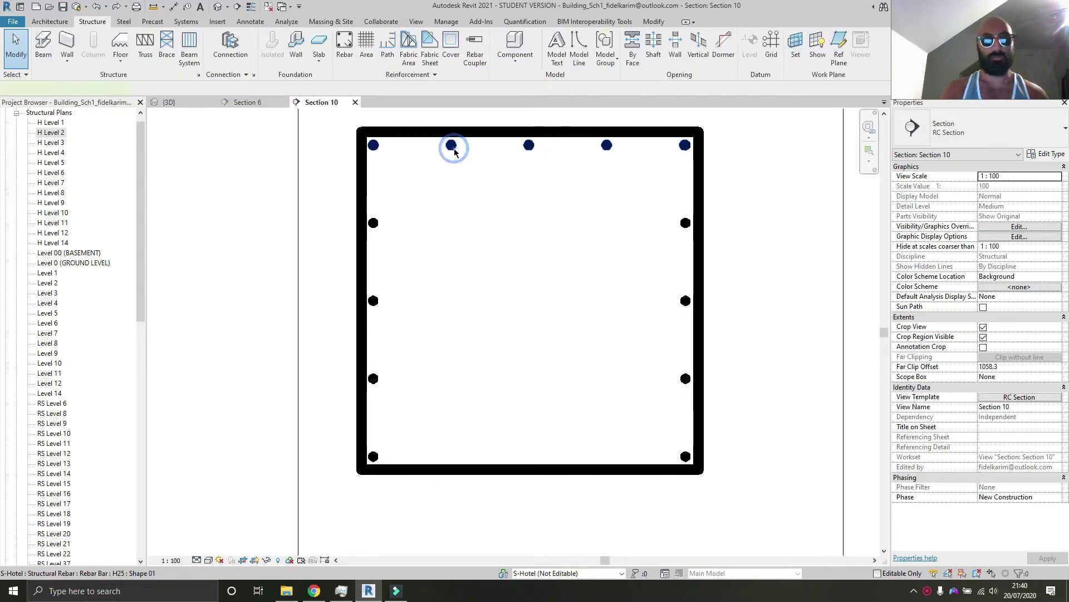
Copy the upper-face rebar set straight down about 180 mm into the column.
left_click(454, 148)
key("c")
key("o")
left_click(452, 144)
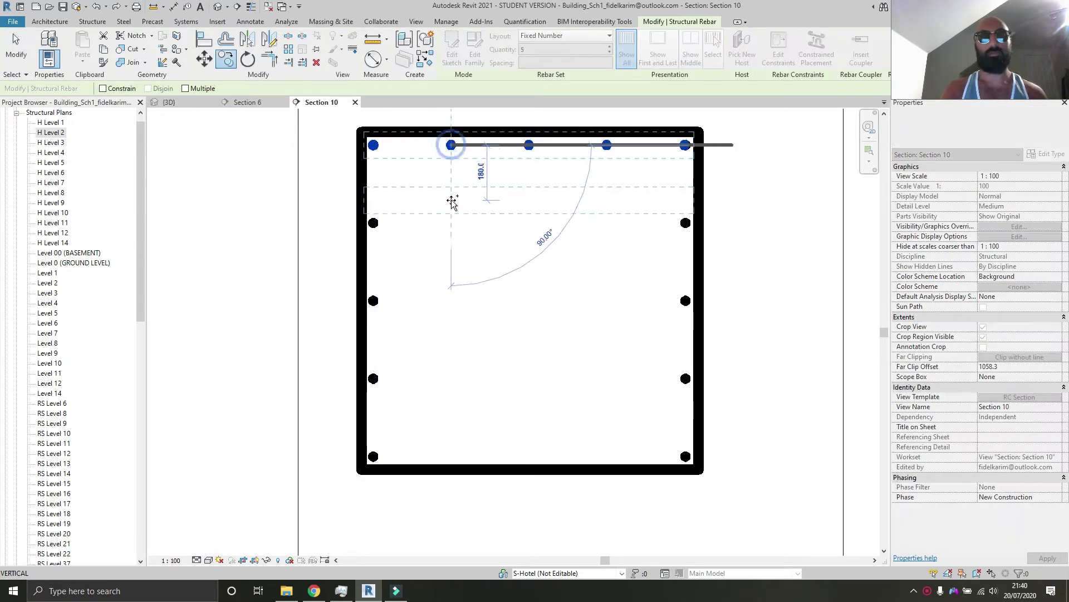
left_click_drag(452, 200, 451, 200)
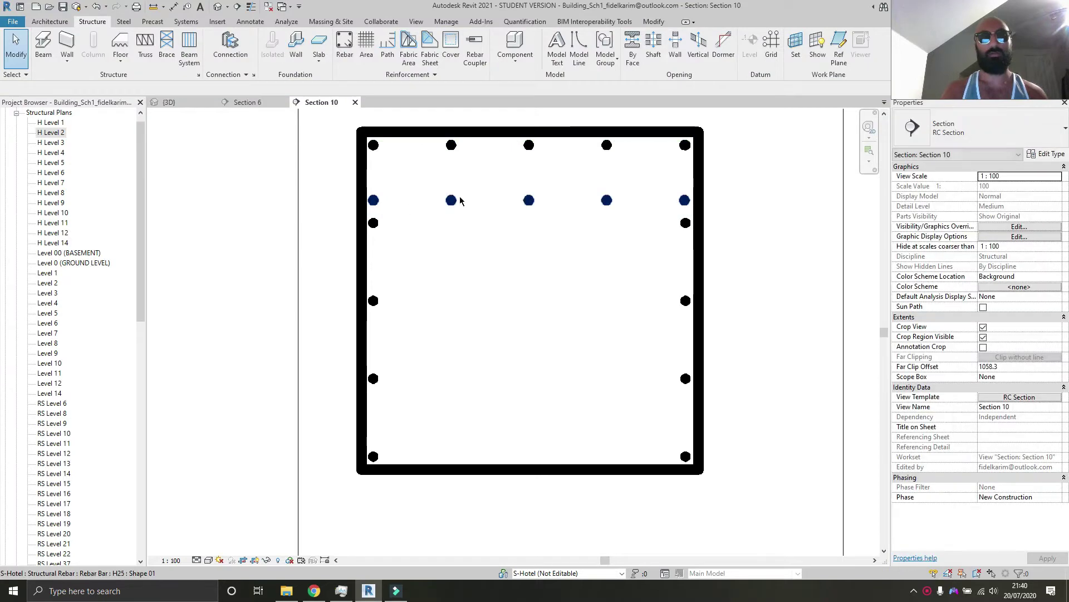
Shorten the copied rebar set to span between the second and fourth upper bars and set its quantity to 3.
left_click_drag(374, 200, 452, 201)
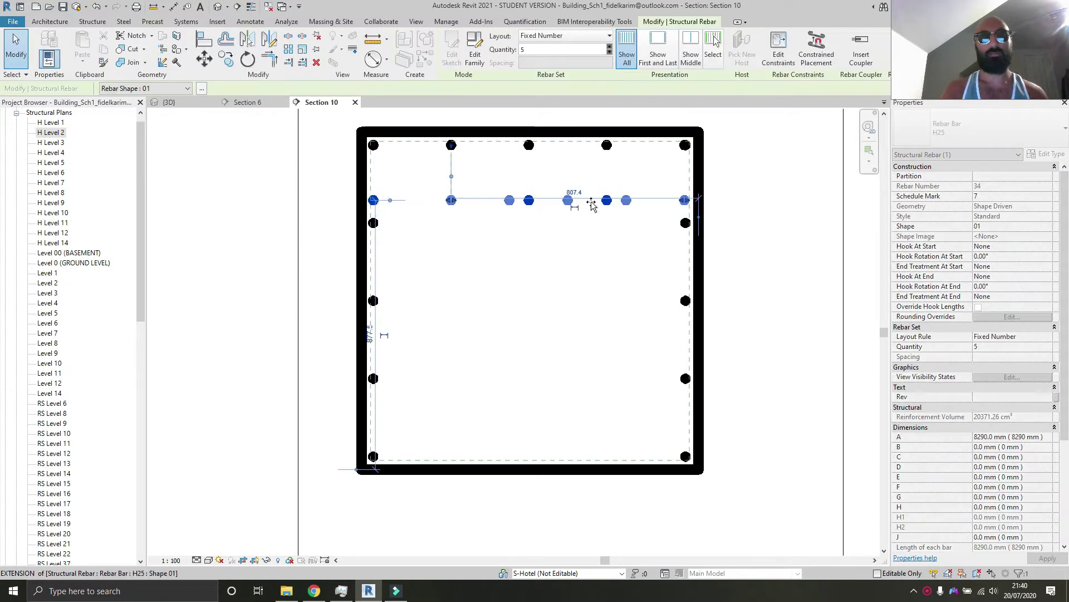
left_click_drag(686, 201, 606, 196)
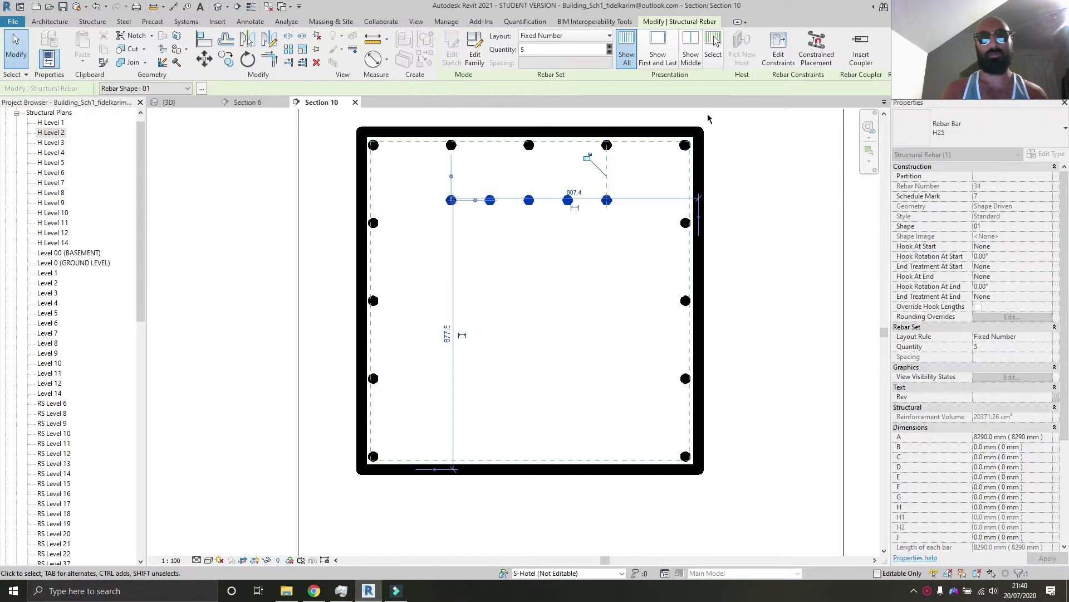
left_click(610, 53)
left_click(610, 53)
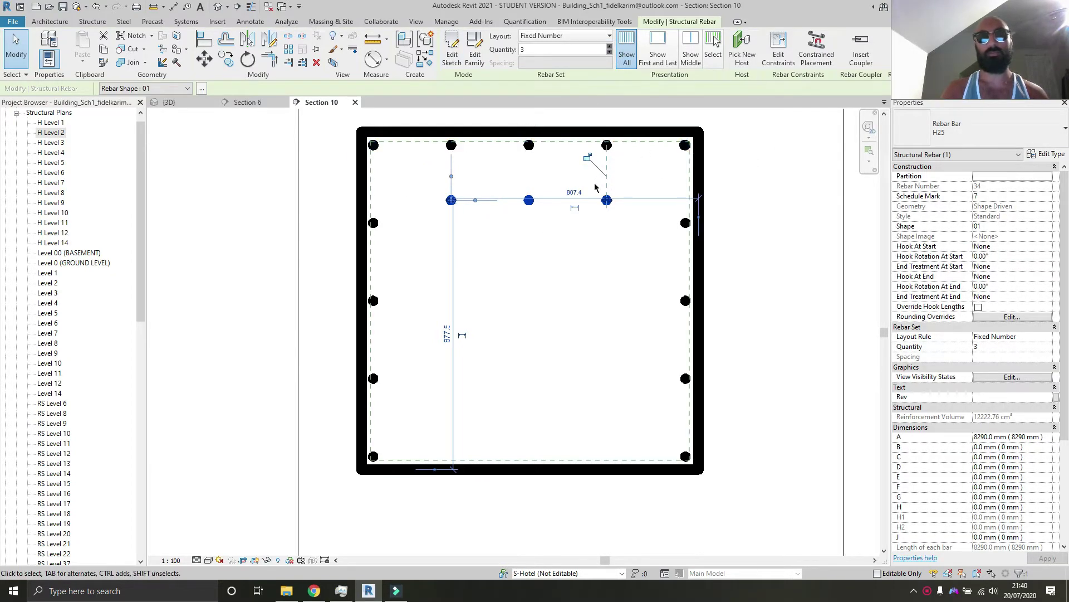
left_click(791, 231)
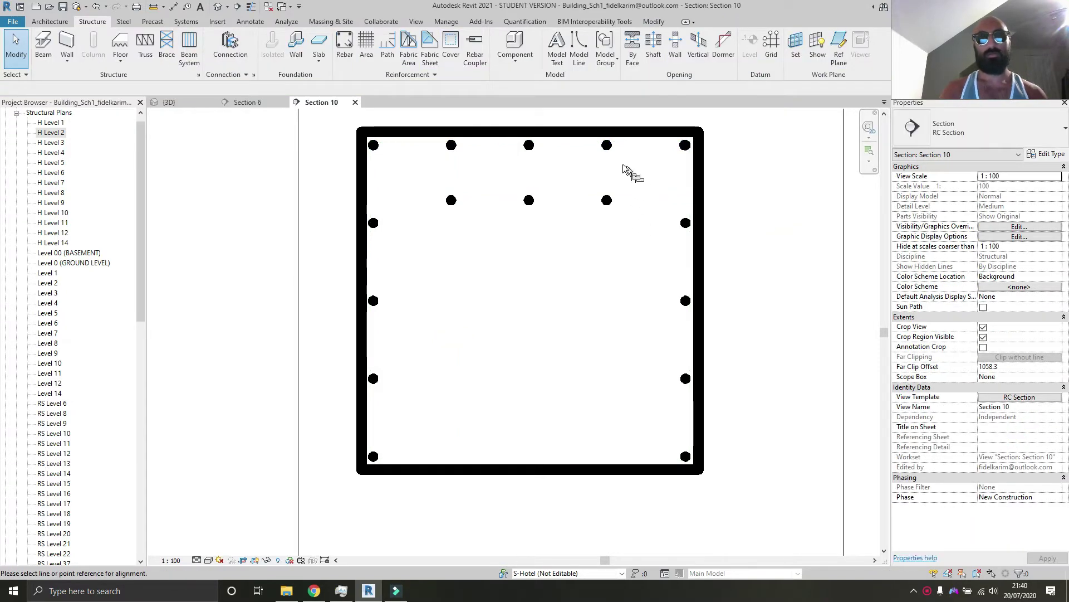
Align the three-bar set with the row of bars along the column's upper face.
left_click(619, 148)
left_click(607, 201)
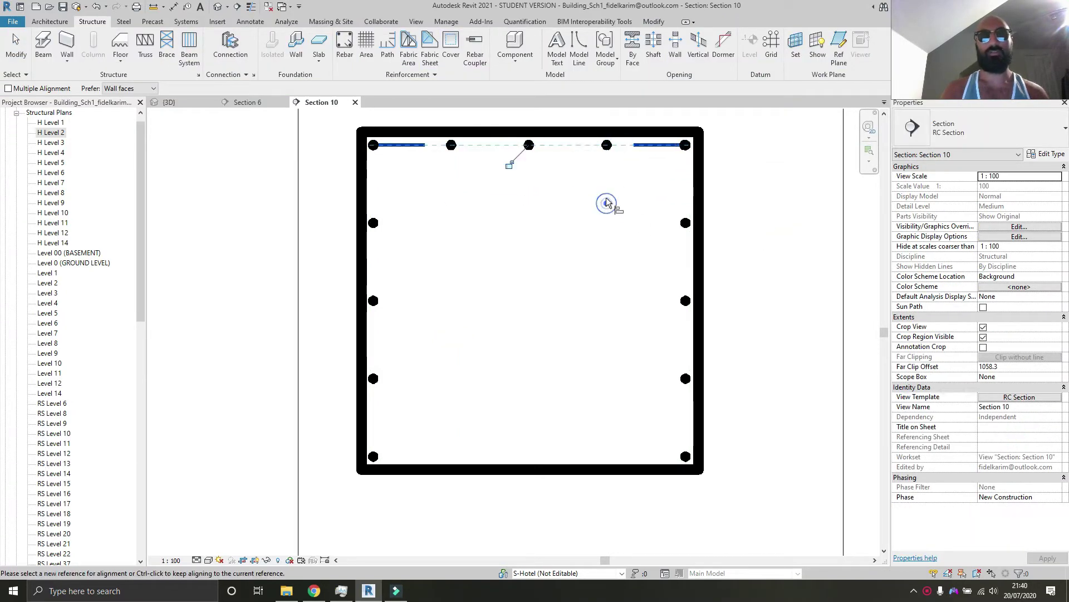
key("Escape")
key("Escape")
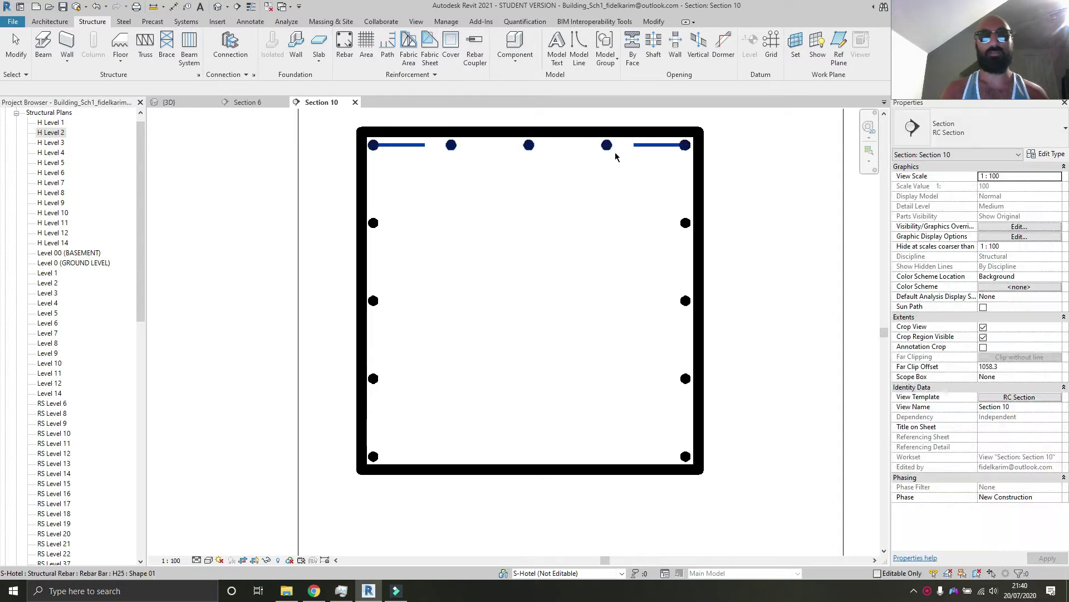
Delete the five-bar rebar set along the column's upper face, keeping the three-bar set between the corners.
scroll(752, 209, "up", 1)
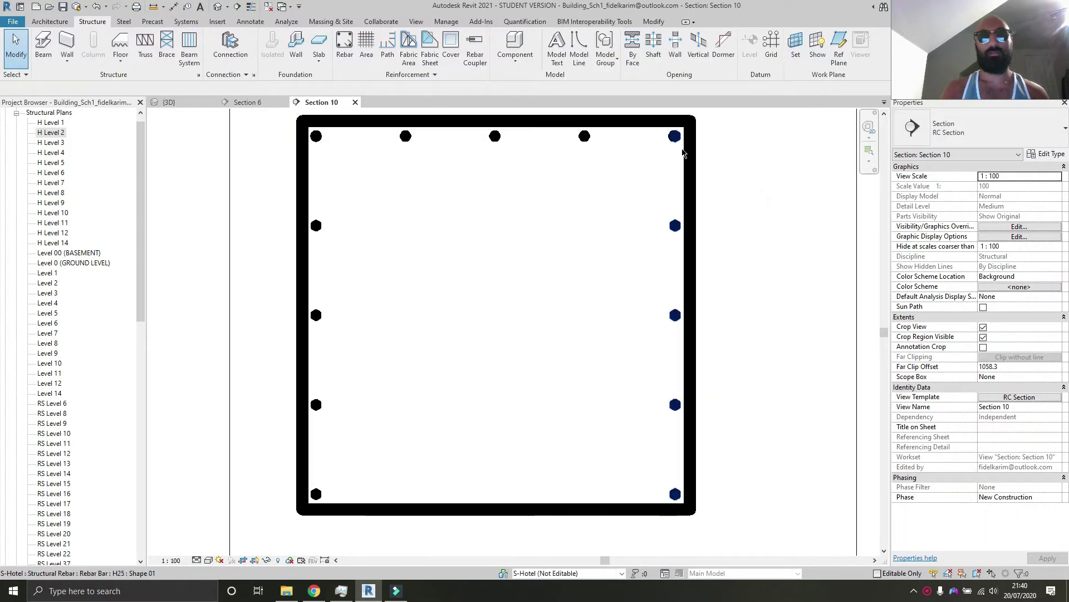
left_click(671, 143)
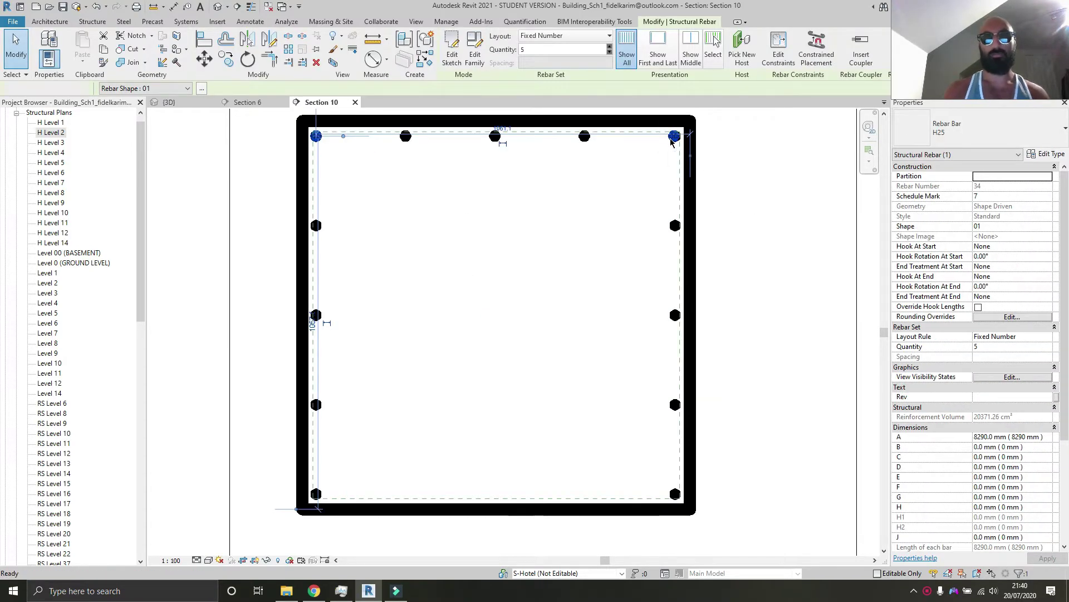
key("Escape")
Mirror a copy of the three-bar upper set about the column's horizontal centreline onto the lower face.
left_click(584, 137)
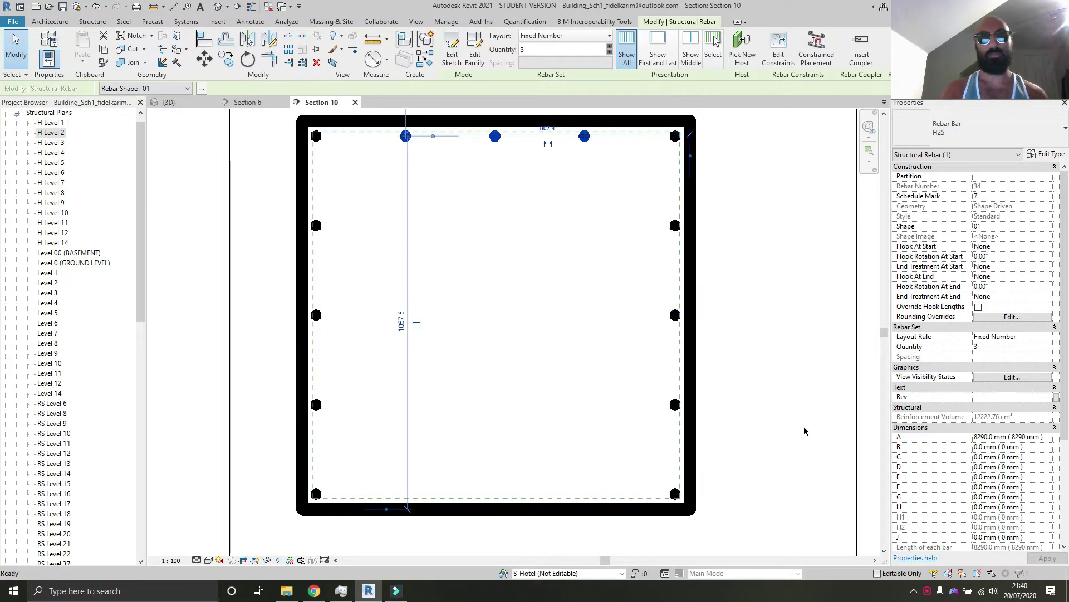
key("d")
key("m")
left_click(691, 316)
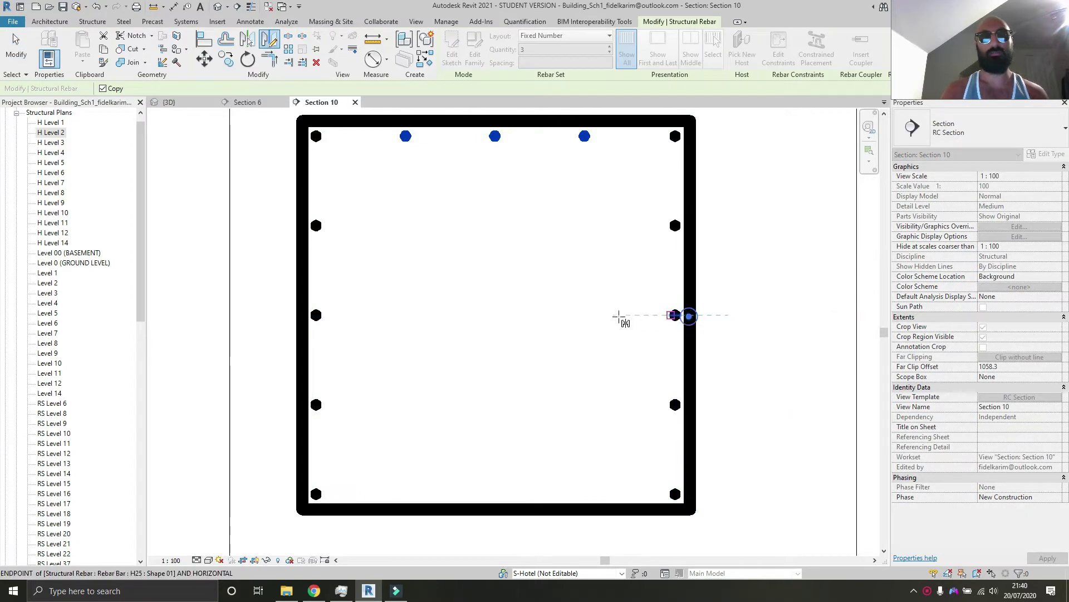
left_click(609, 316)
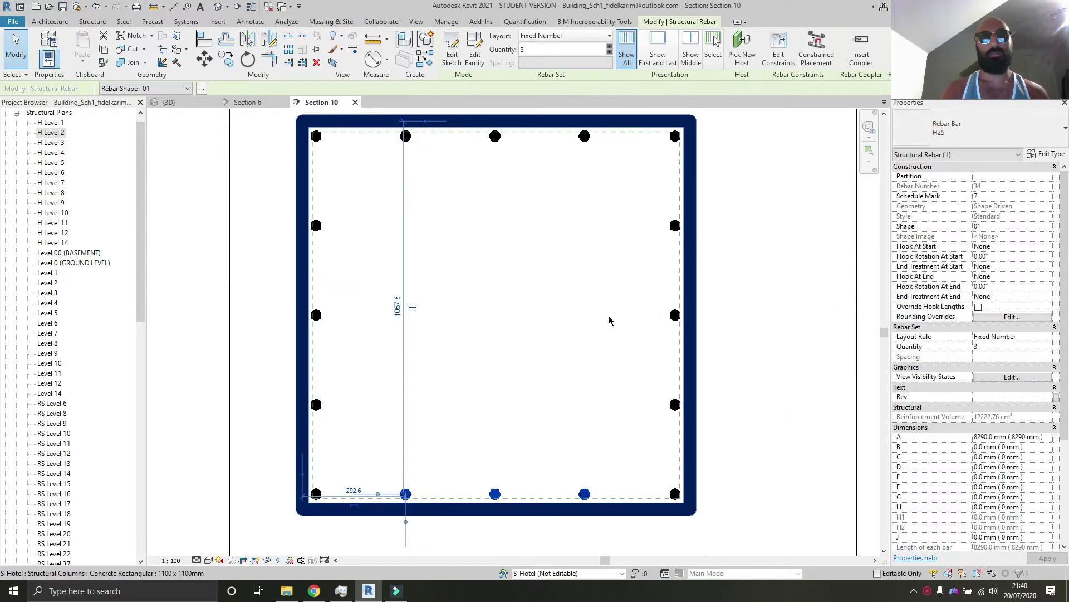
key("Escape")
Open the default 3D view and assign it the 3D RC view template.
scroll(449, 169, "down", 2)
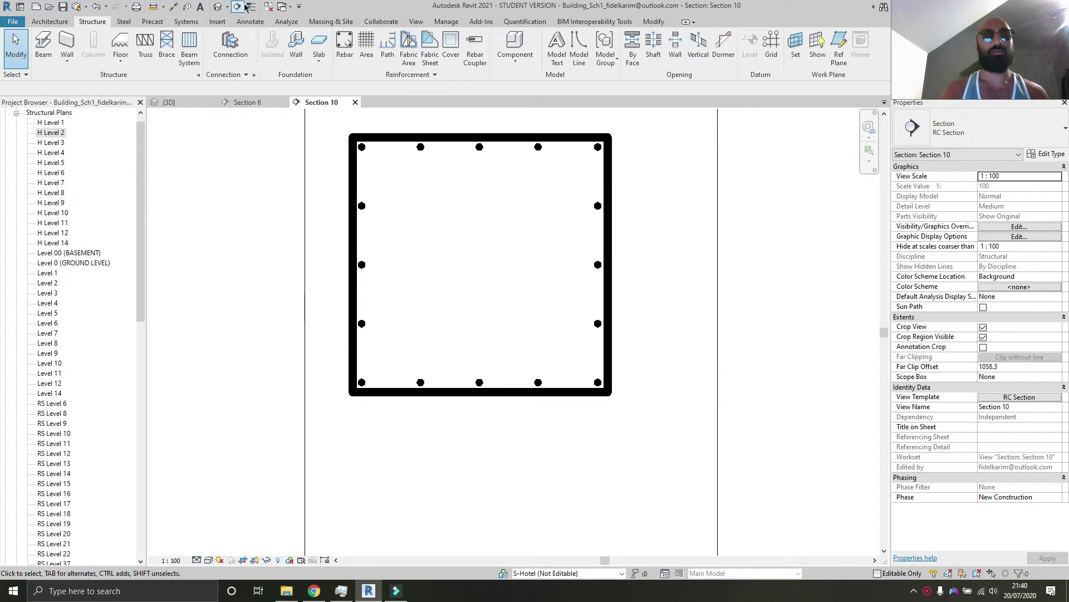
left_click(217, 7)
scroll(413, 282, "down", 2)
middle_click_drag(494, 319, 286, 360, "shift")
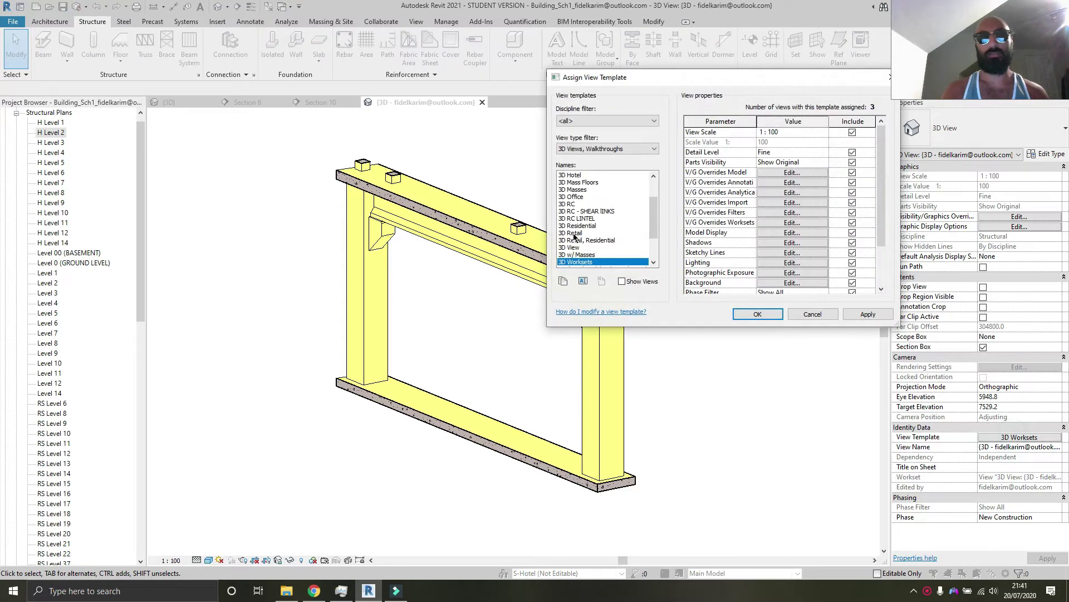
left_click(579, 205)
left_click(858, 314)
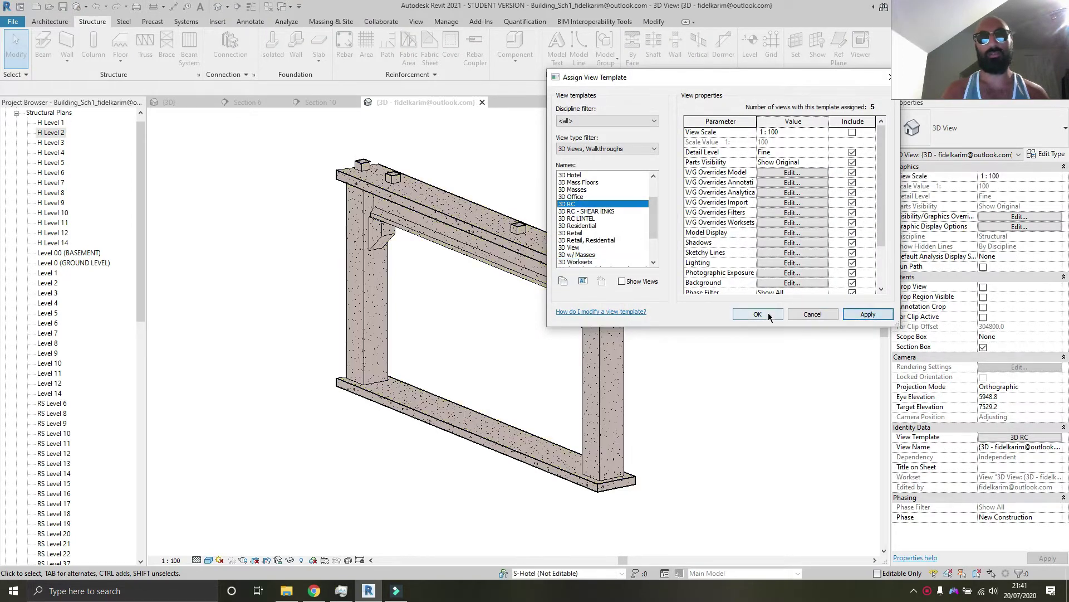
left_click(758, 314)
mouse_move(420, 325)
middle_mouse_down("shift")
mouse_move(675, 334)
mouse_move(487, 363)
mouse_move(423, 336)
middle_mouse_up("shift")
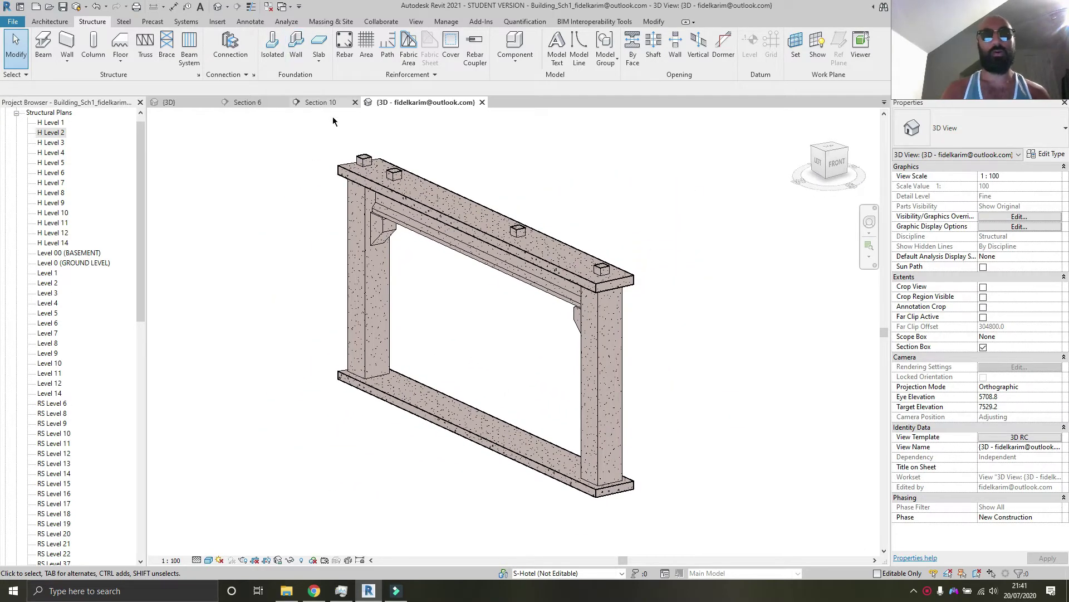
Return to Section 10 and select everything in the column, filtering the selection to Structural Rebar only.
left_click(321, 103)
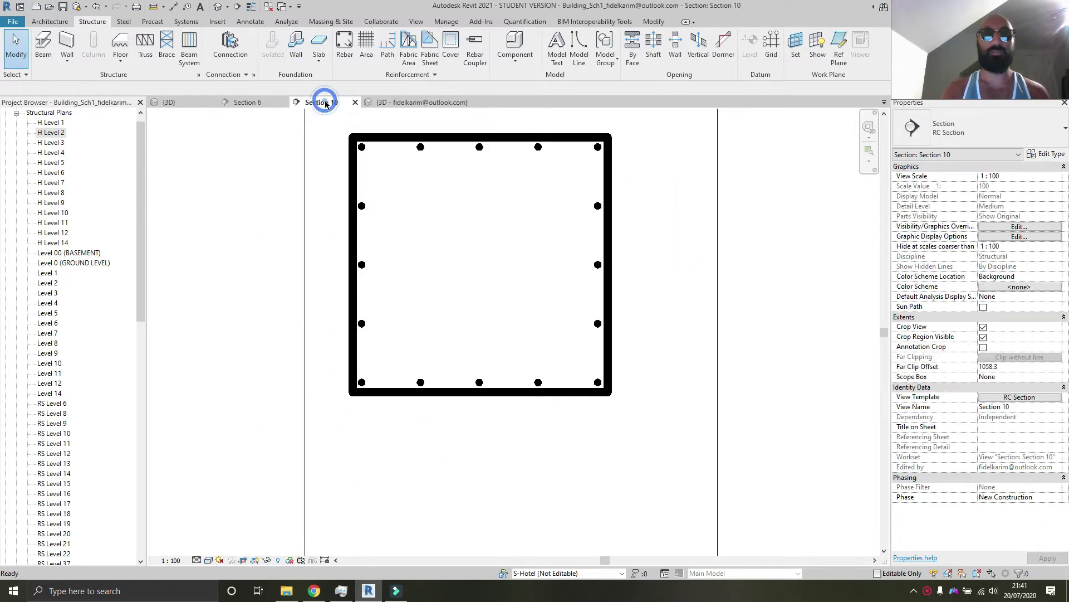
left_click_drag(473, 377, 619, 470)
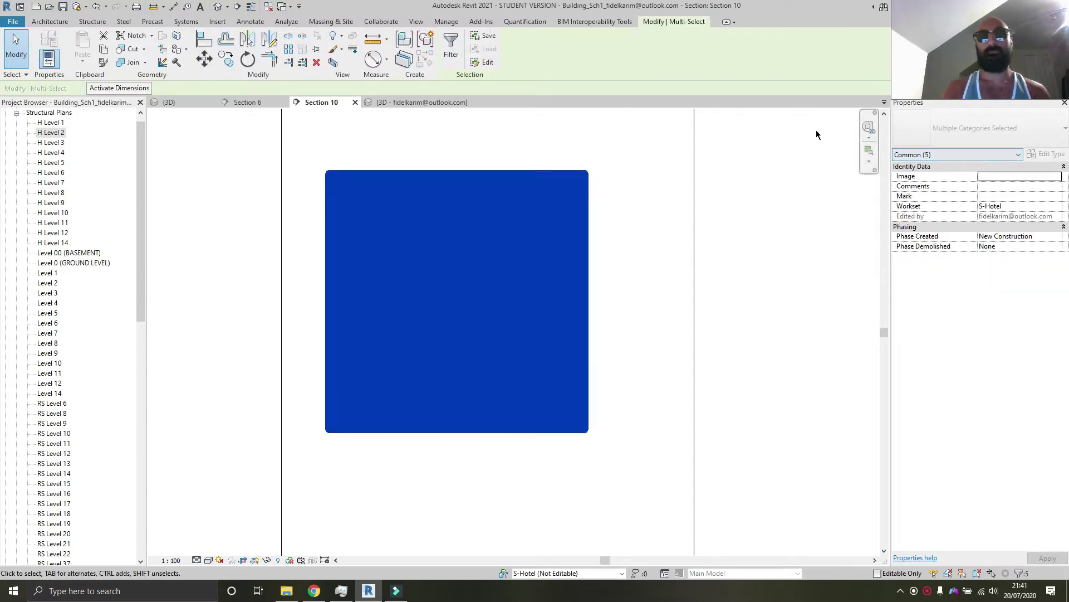
left_click(452, 50)
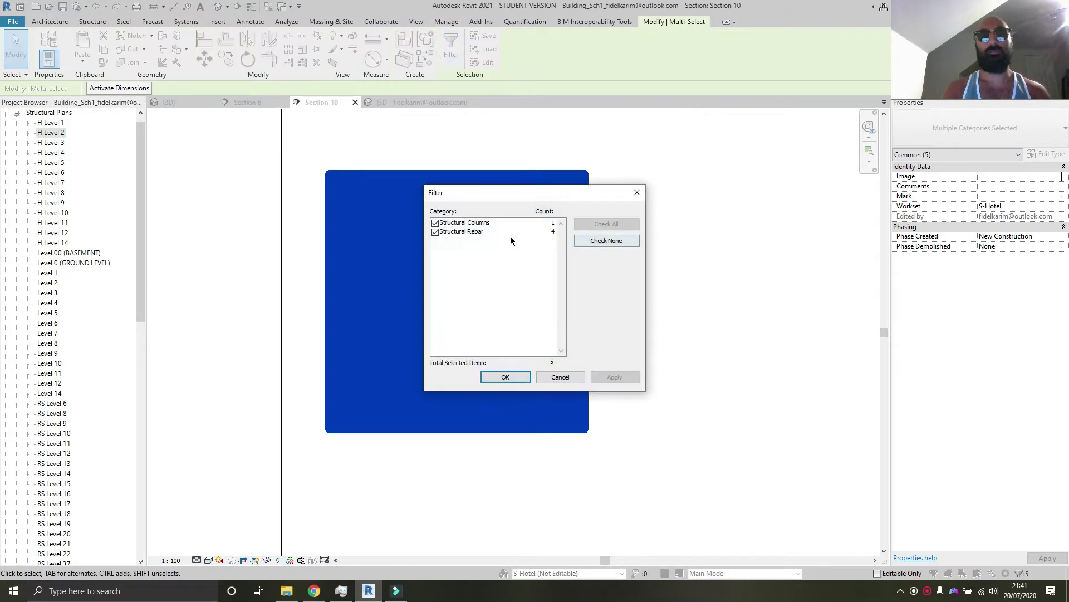
left_click(435, 223)
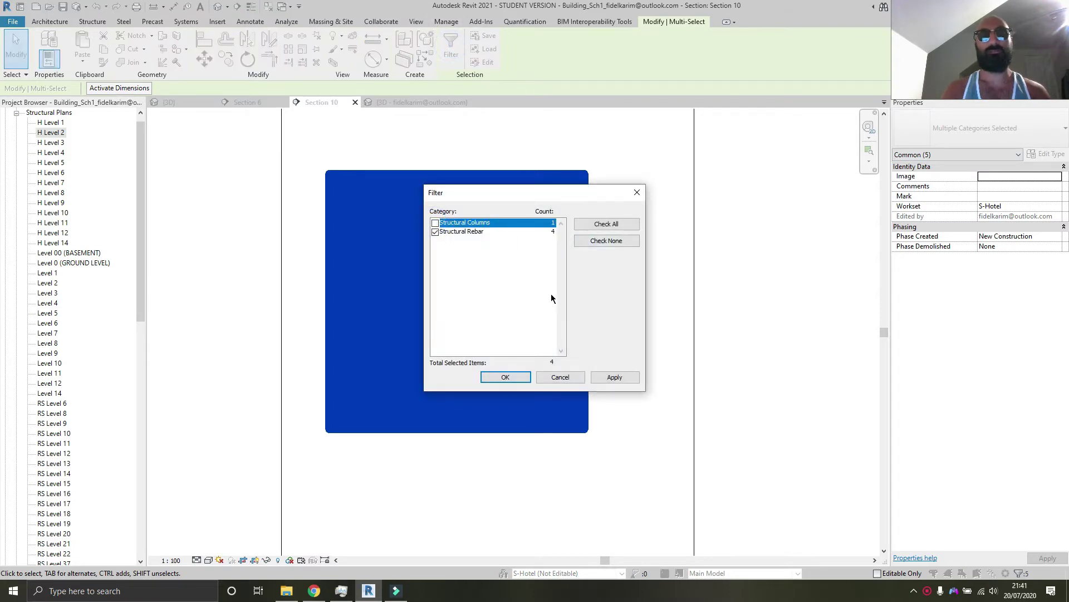
left_click(517, 379)
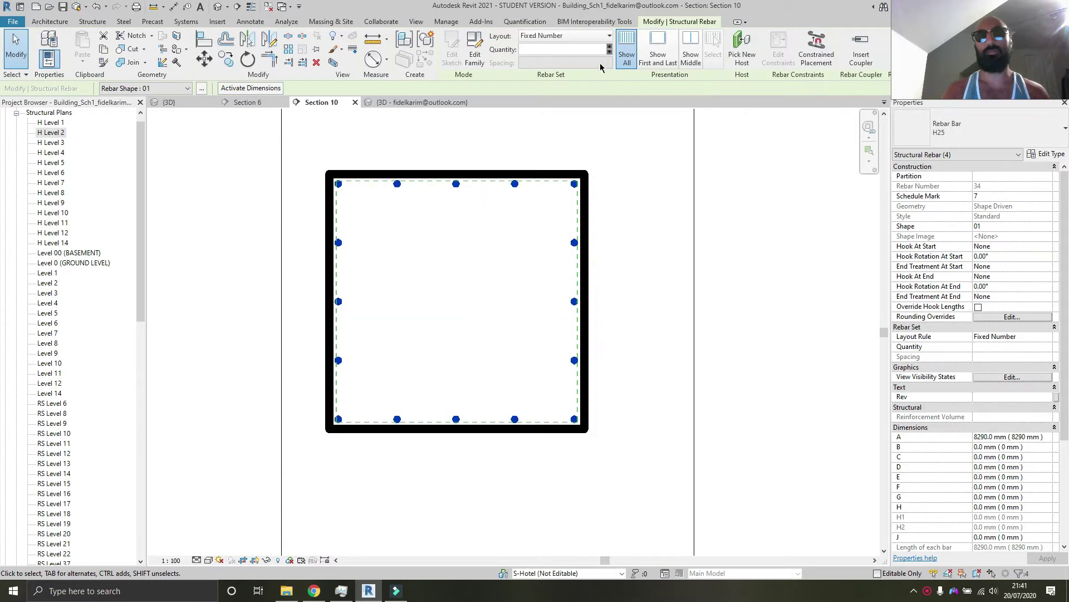
Set the selected rebar sets to be viewed unobscured and as solid in the personal default 3D view.
left_click(1015, 379)
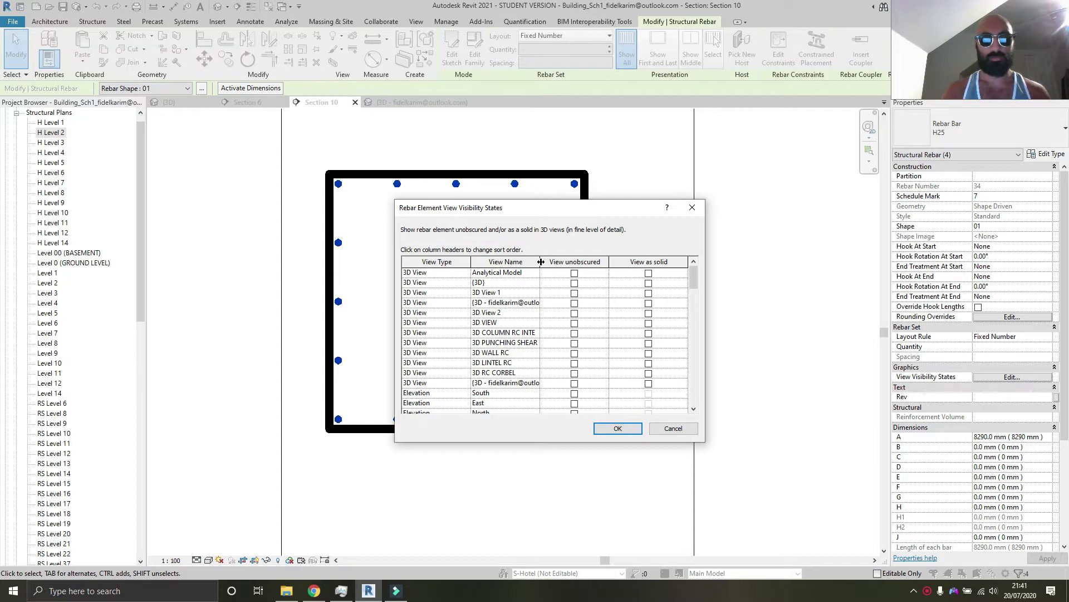
mouse_move(540, 261)
left_mouse_down()
mouse_move(599, 261)
mouse_move(560, 261)
left_mouse_up()
left_click(633, 383)
left_click(670, 384)
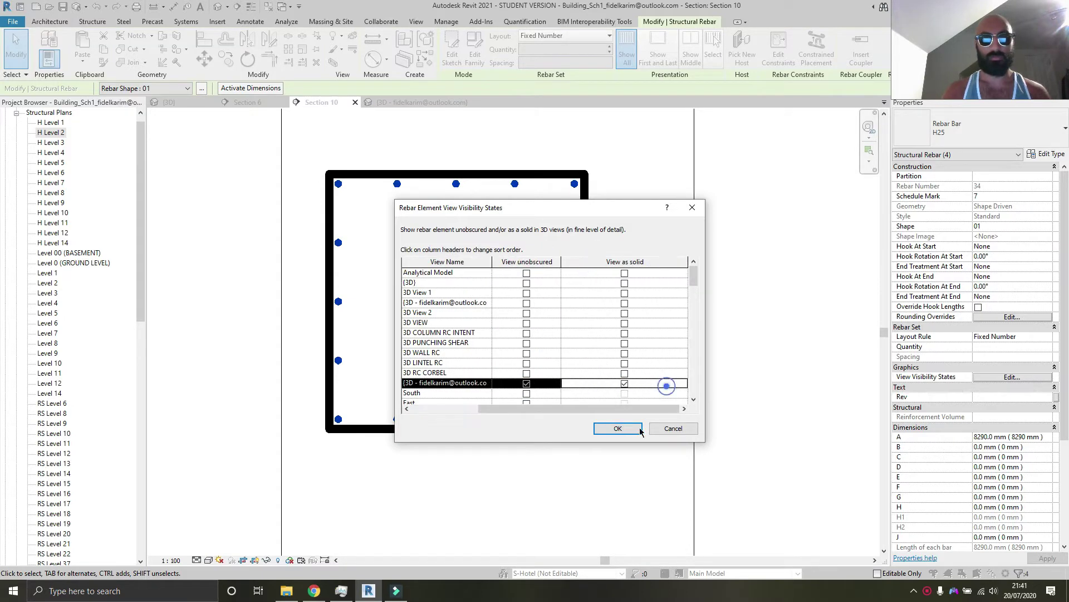
left_click(634, 428)
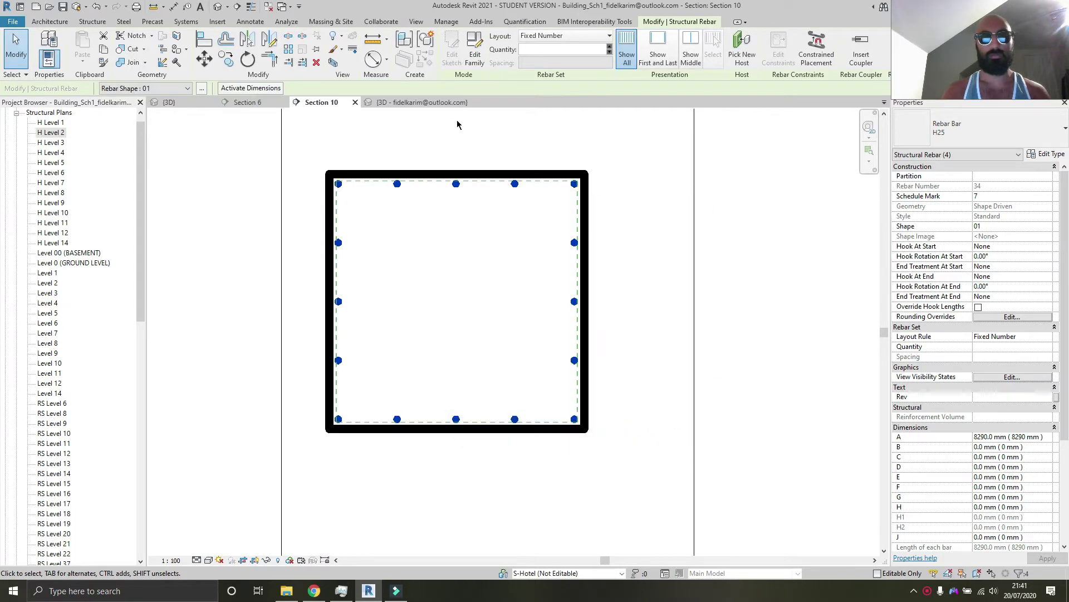
Check the rebar in the 3D view and review its view visibility states from Section 10.
left_click(437, 103)
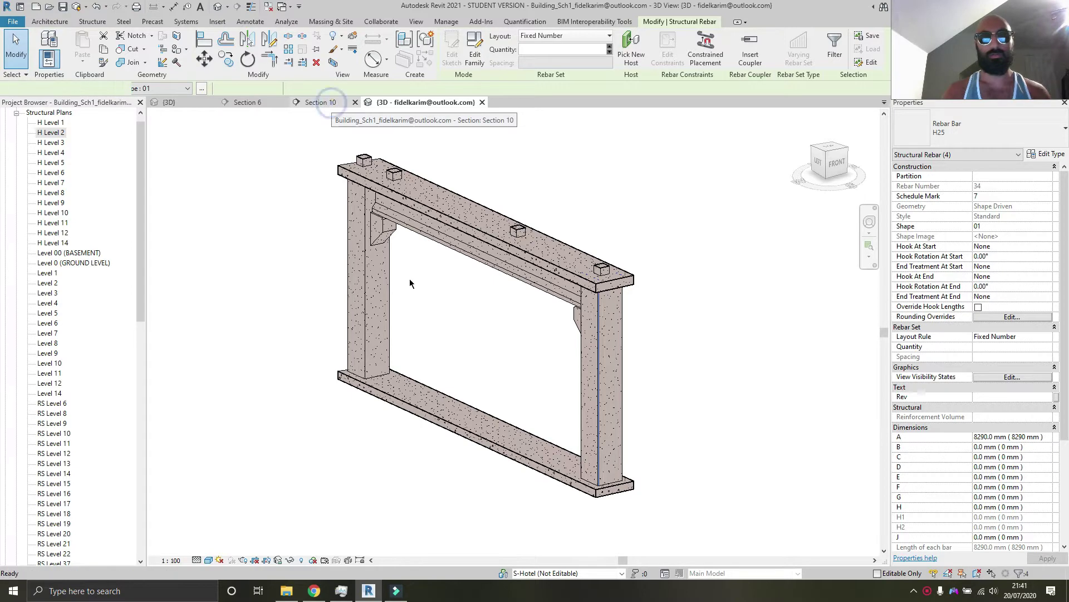
key("ctrl+Tab")
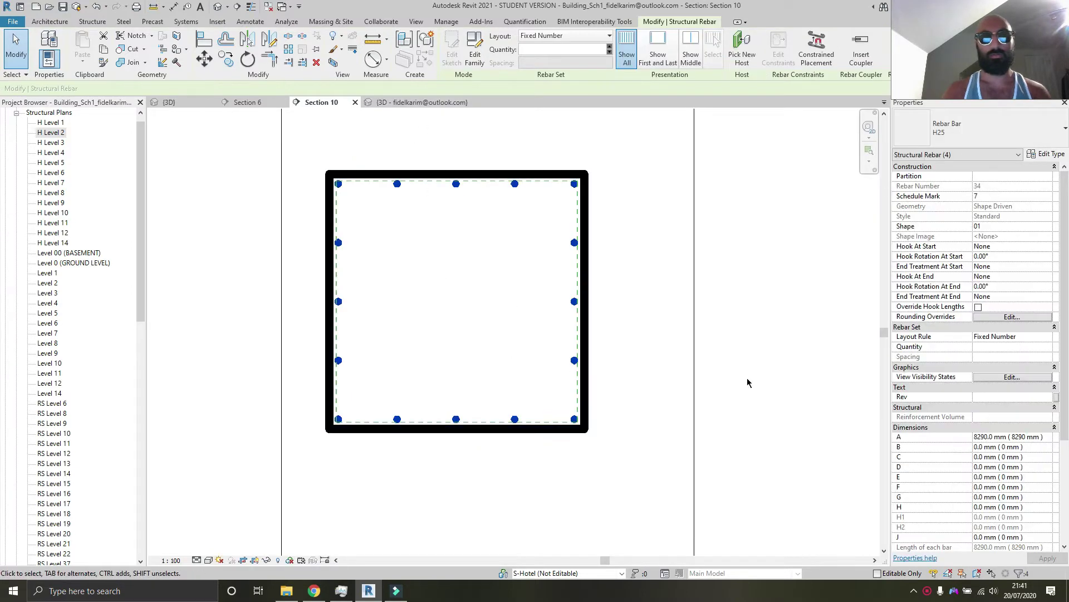
left_click(995, 378)
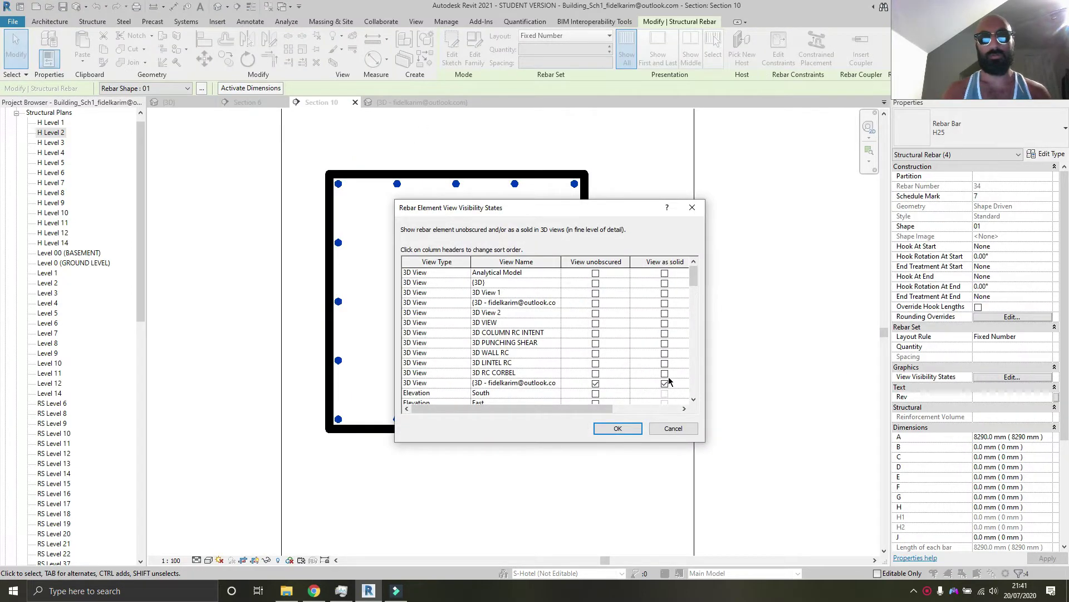
scroll(657, 346, "down", 3)
left_click(617, 428)
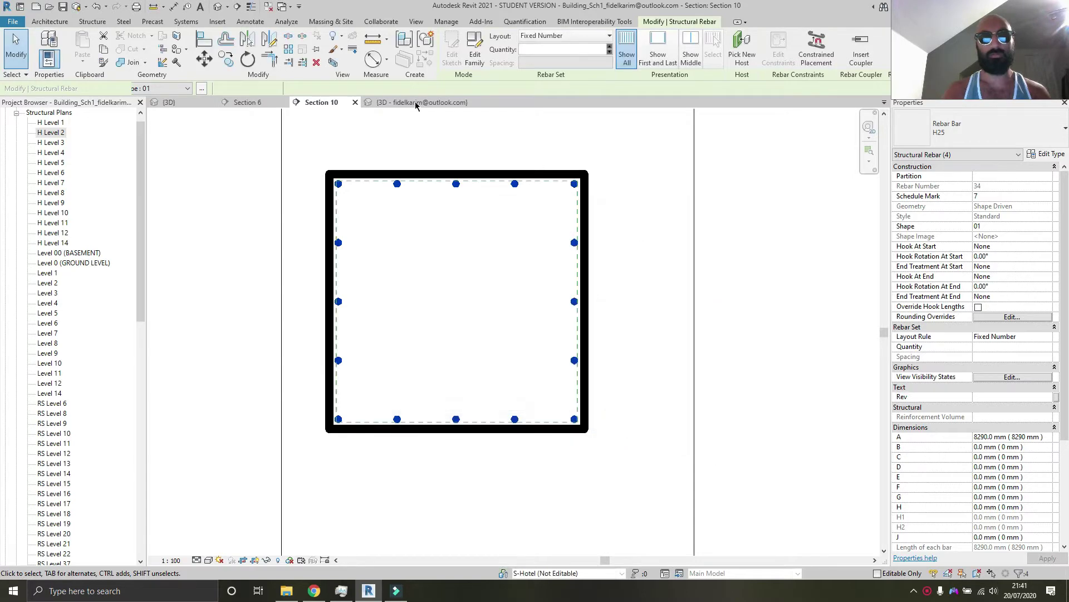
key("ctrl+Tab")
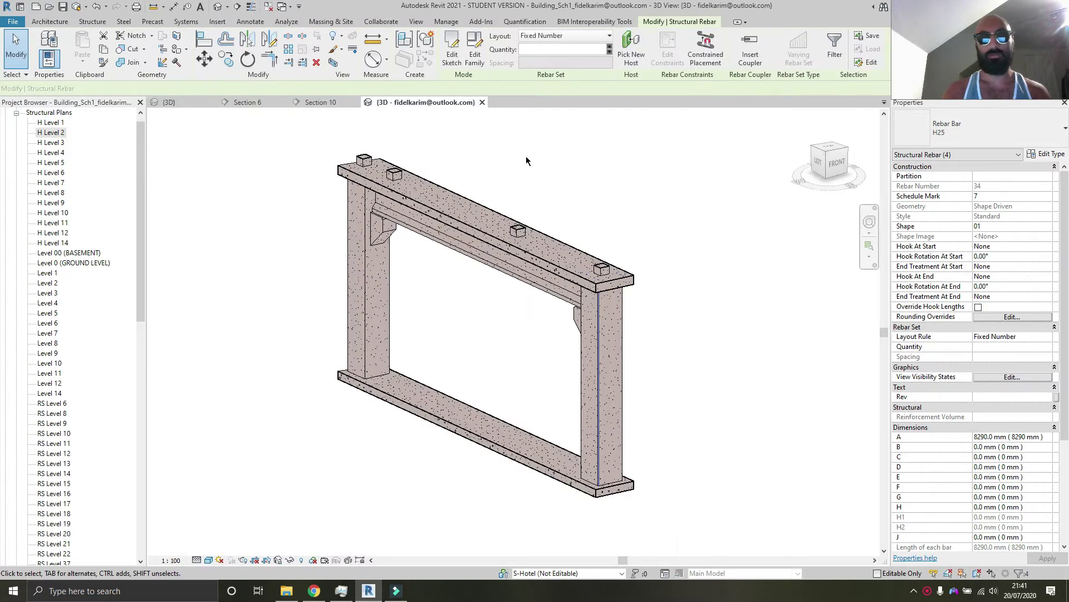
left_click(674, 378)
scroll(528, 366, "up", 5)
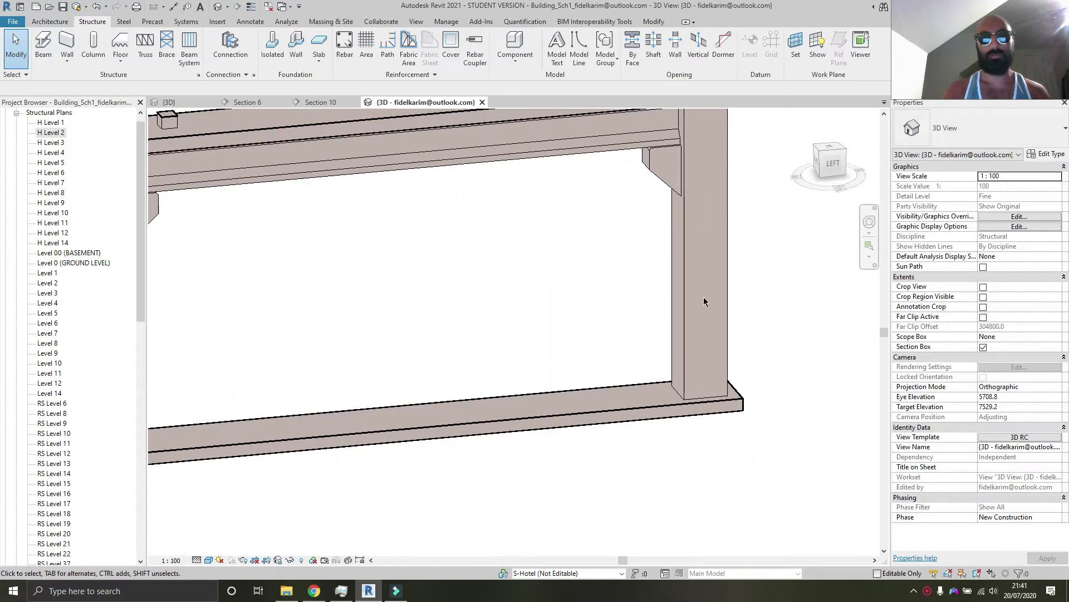
scroll(662, 273, "down", 4)
middle_click_drag(660, 268, 668, 306, "shift")
left_click_drag(721, 321, 490, 228)
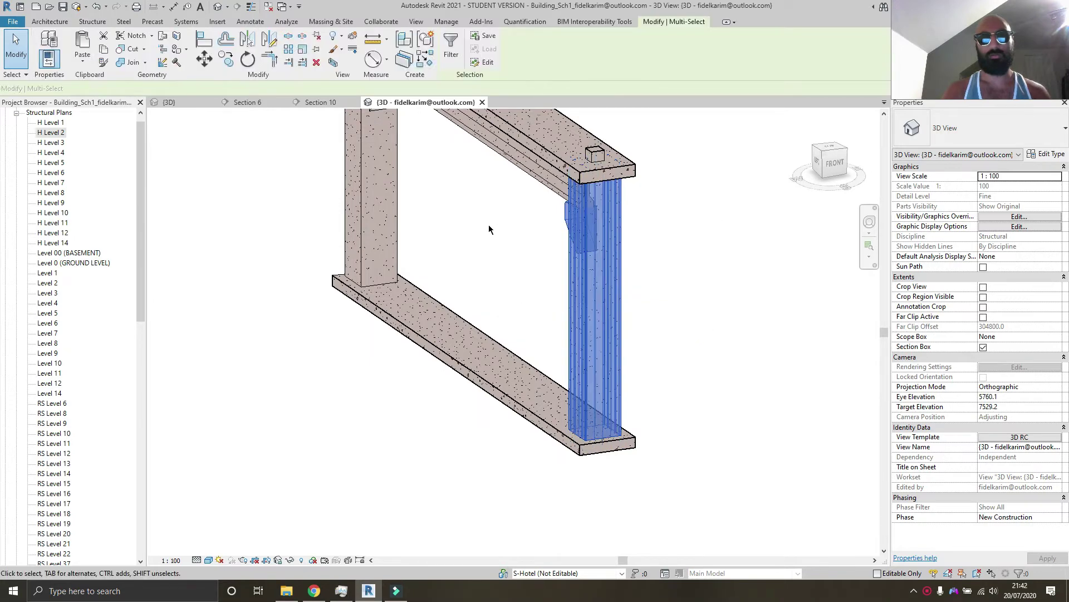
middle_click_drag(556, 281, 647, 293, "shift")
scroll(647, 293, "up", 3)
left_click(690, 309)
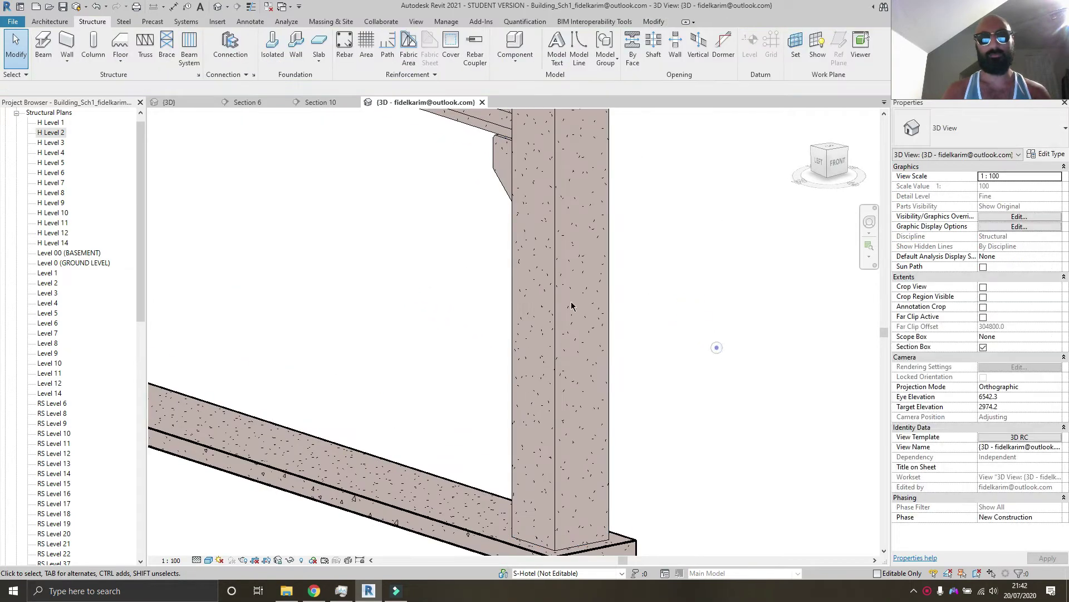
left_click_drag(717, 347, 422, 241)
left_click(686, 295)
scroll(697, 377, "down", 1)
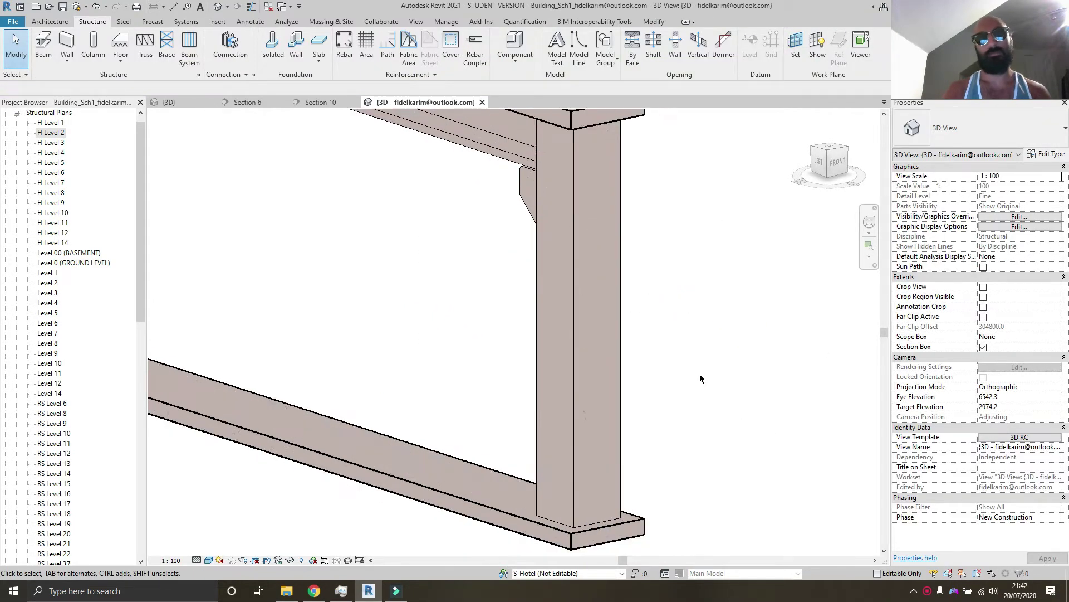
Select the column beside the corbel with its contents in the 3D view and filter the selection to Structural Rebar only.
left_click_drag(714, 386, 449, 262)
left_click_drag(513, 292, 508, 288)
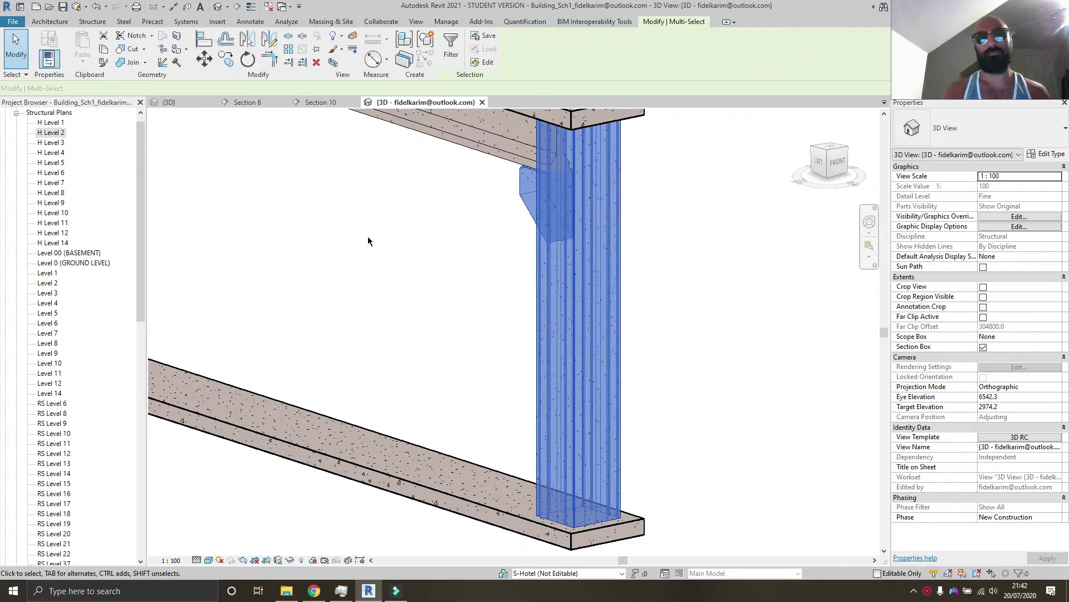
left_click(444, 51)
left_click(435, 231)
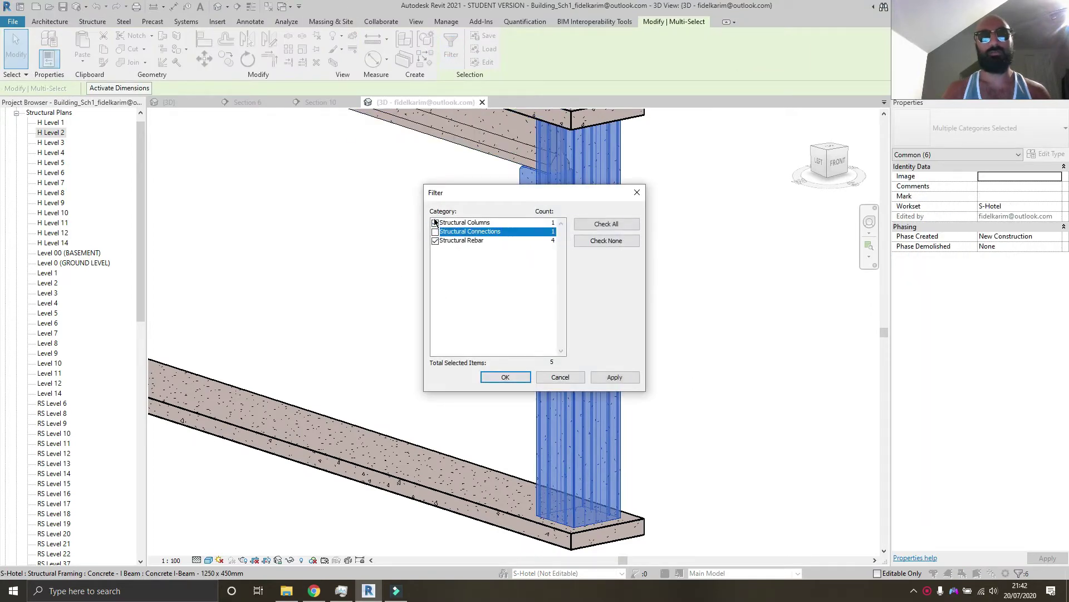
left_click(435, 223)
left_click(504, 377)
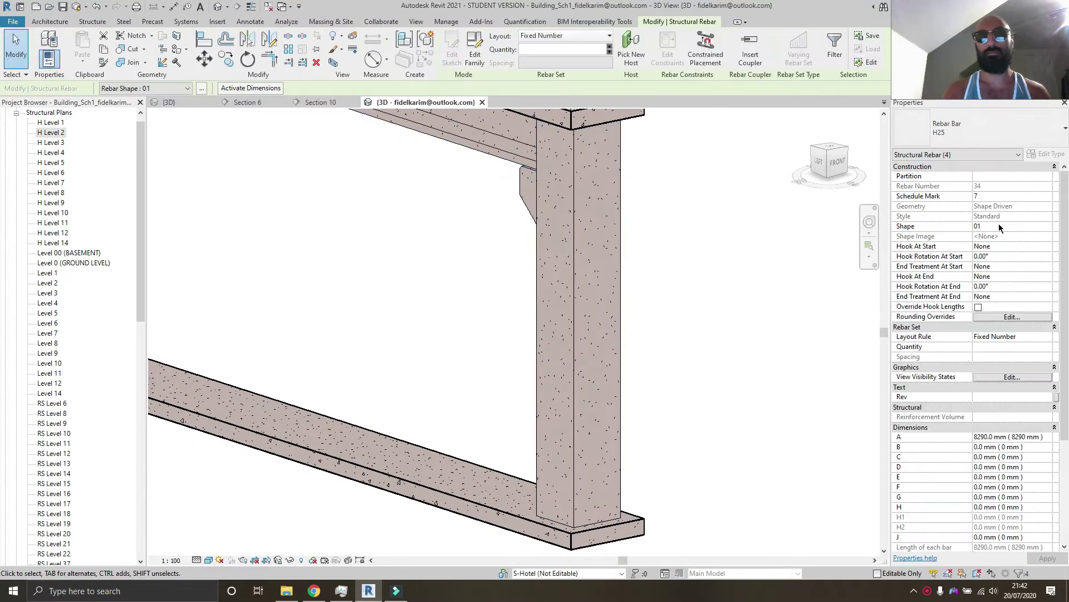
Set the selected rebar to be viewed unobscured and as solid in the currently open personal 3D view, and clear the selection.
left_click(1013, 378)
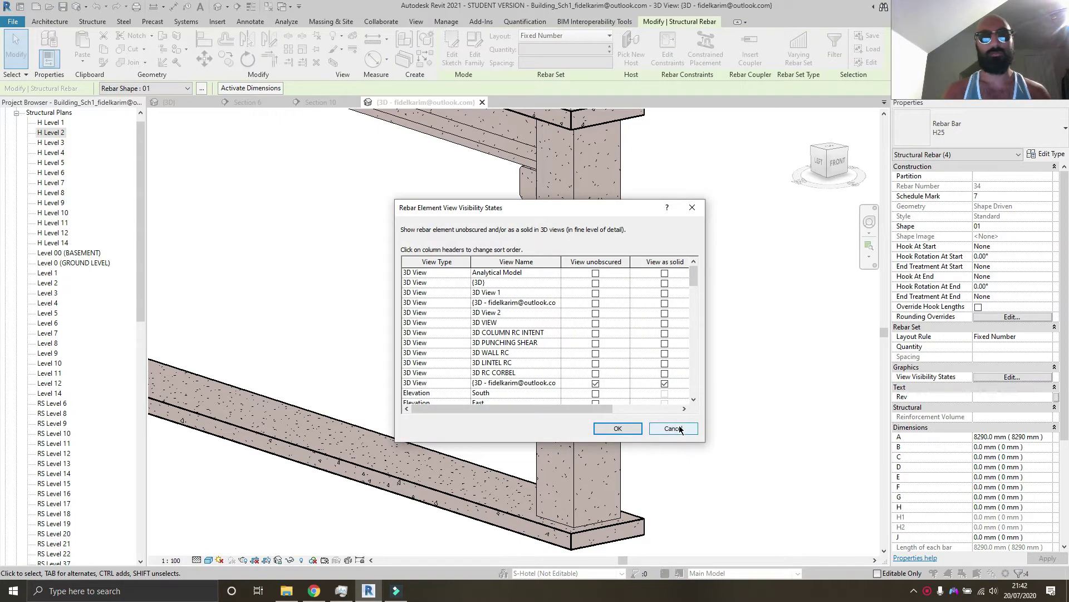
left_click(595, 305)
left_click(665, 304)
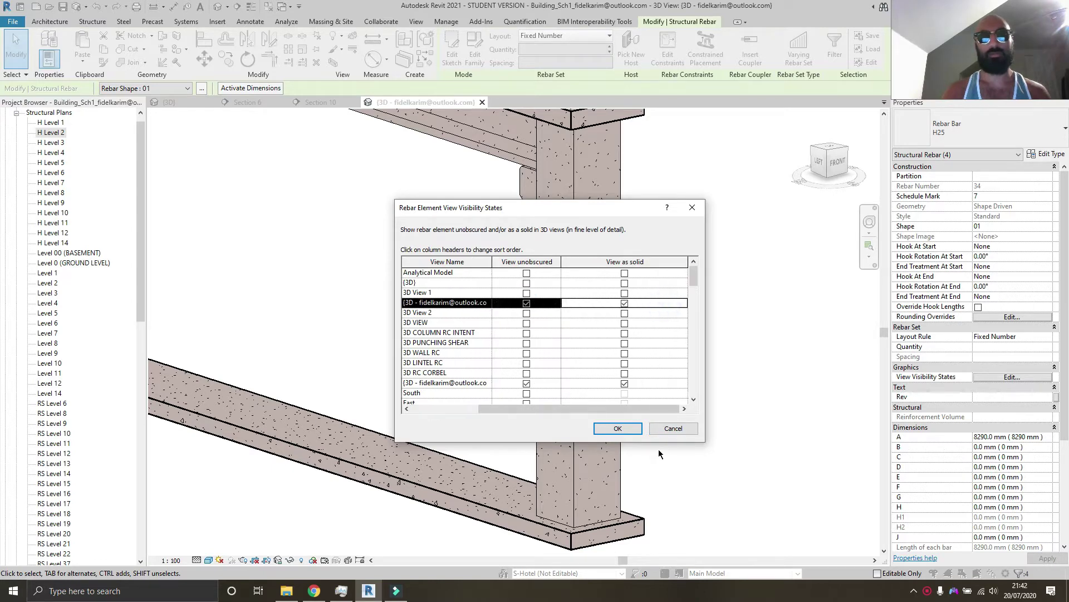
left_click(618, 428)
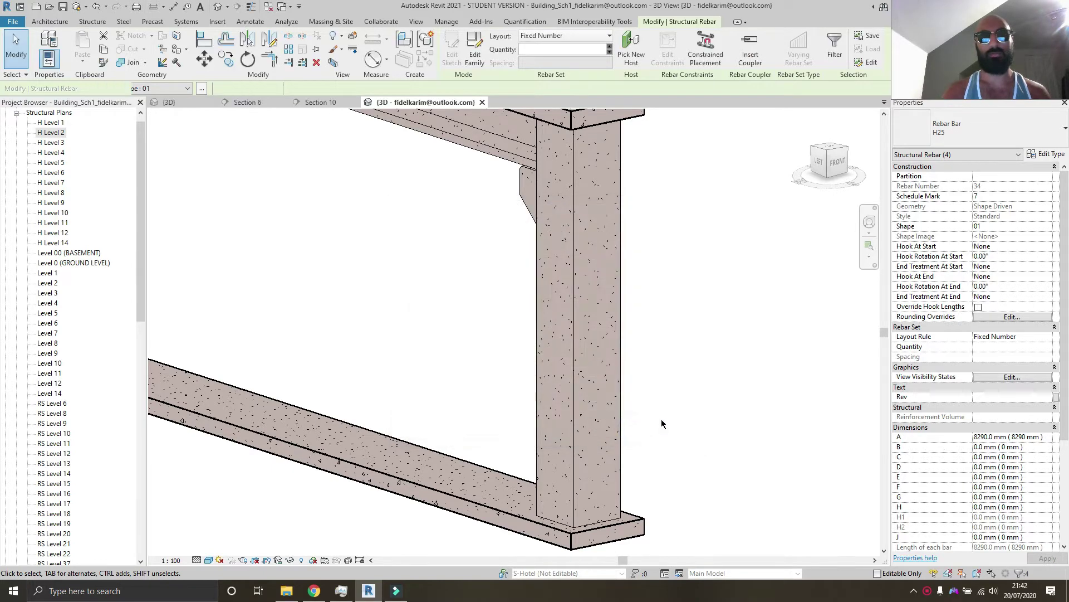
left_click(710, 338)
mouse_move(711, 327)
middle_mouse_down("shift")
mouse_move(642, 335)
mouse_move(632, 400)
mouse_move(710, 256)
mouse_move(607, 344)
mouse_move(604, 326)
middle_mouse_up("shift")
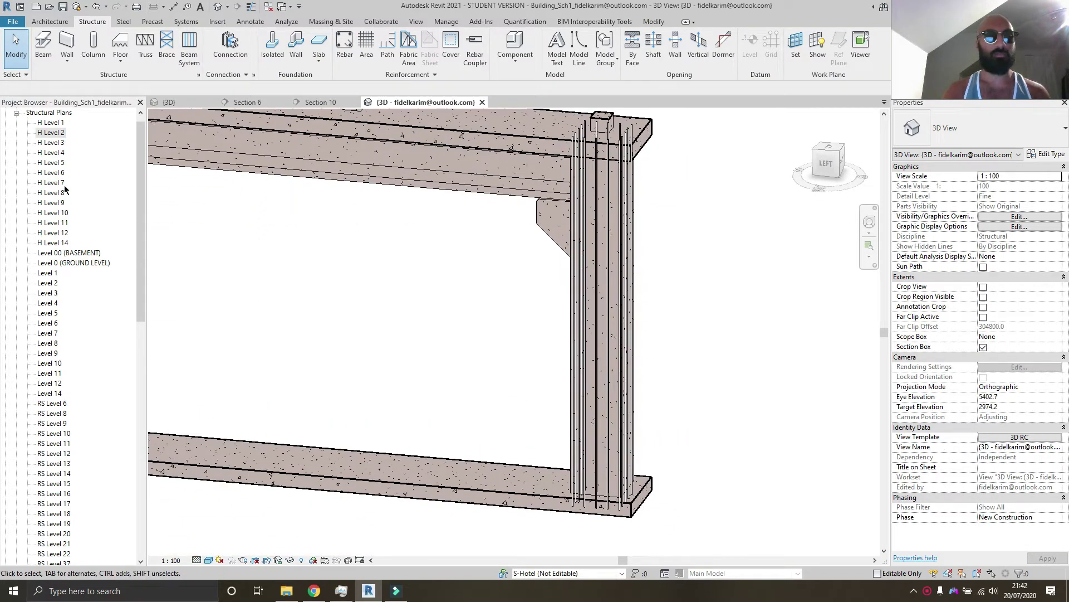
Collapse the Structural Plans and Sections (RC Section) groups in the project browser and expand the 3D Views group.
left_click(16, 113)
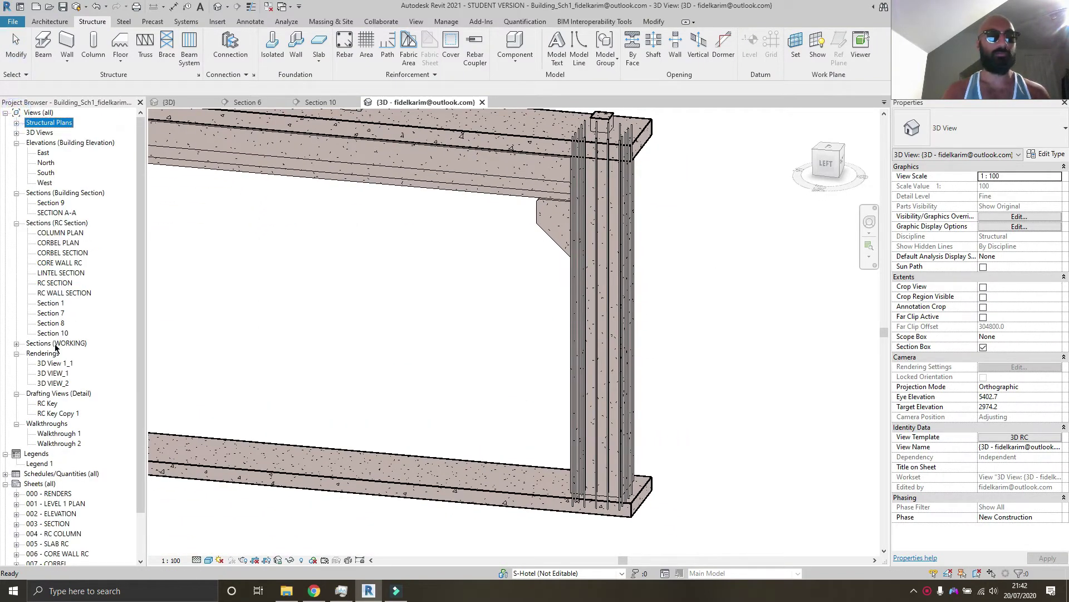
scroll(28, 203, "down", 1)
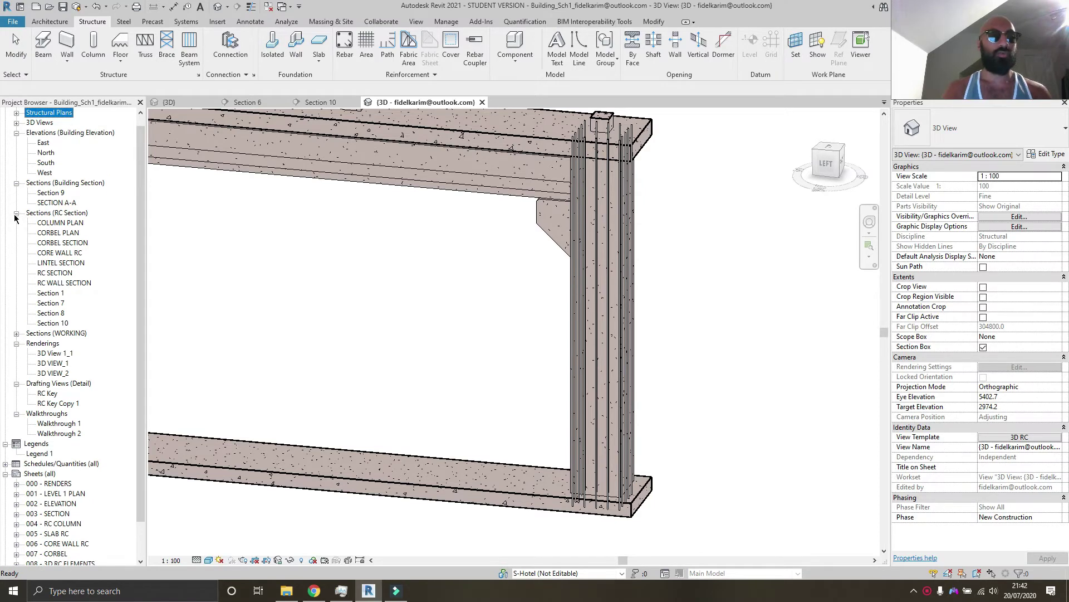
left_click(16, 213)
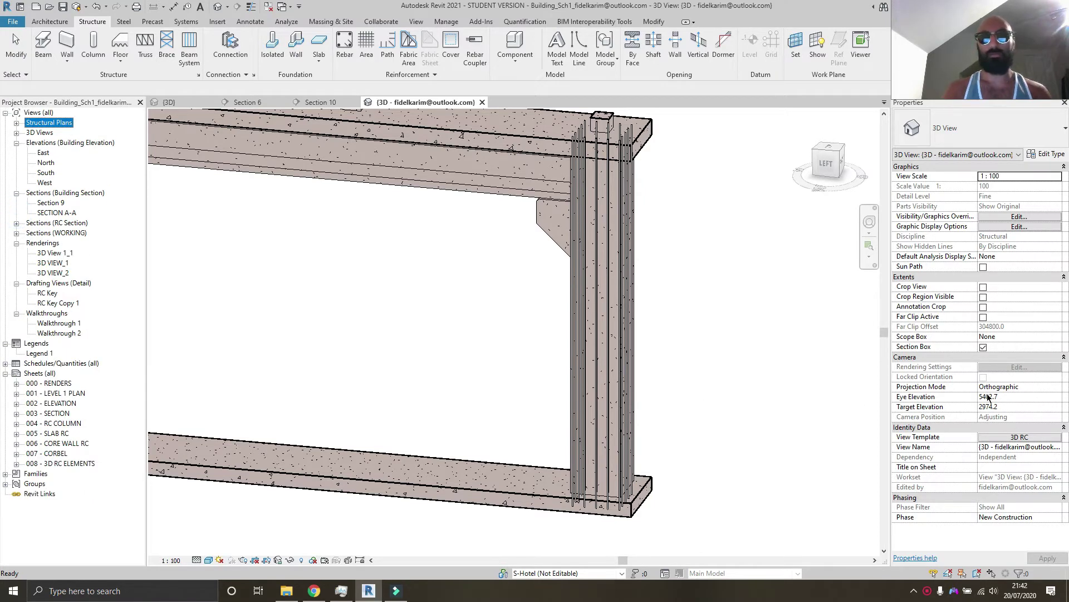
middle_click_drag(569, 356, 543, 351, "shift")
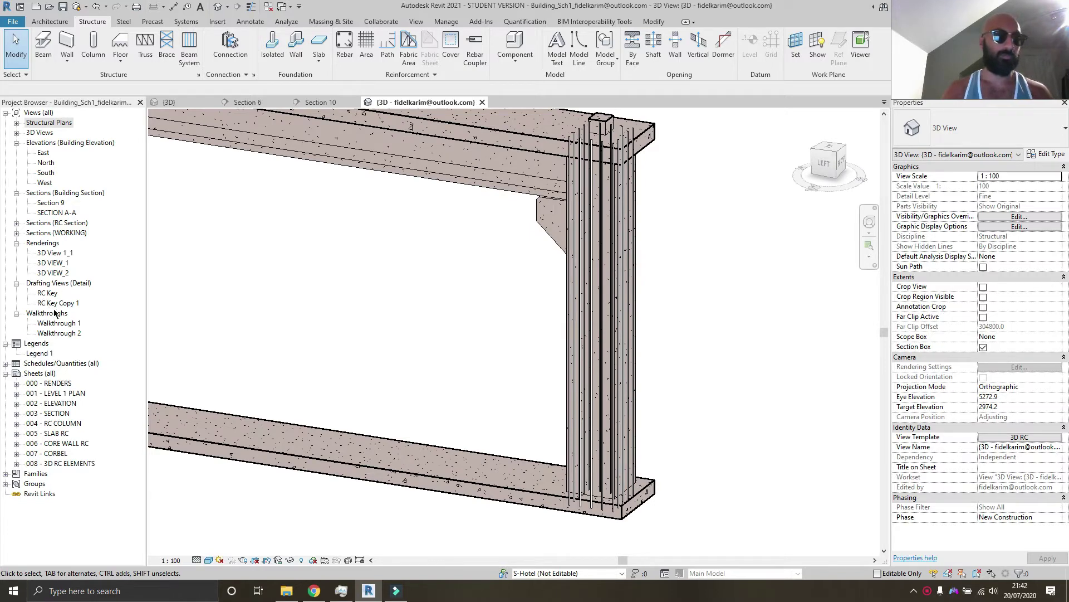
left_click(17, 133)
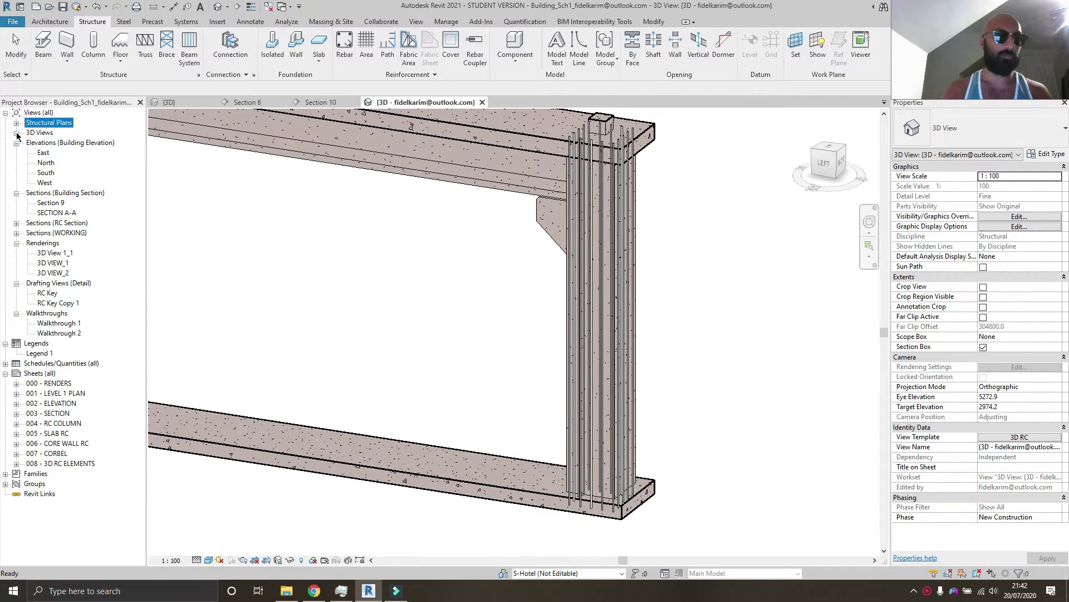
Try to rename the copy of the personal 3D view, and open that copied view.
right_click(76, 242)
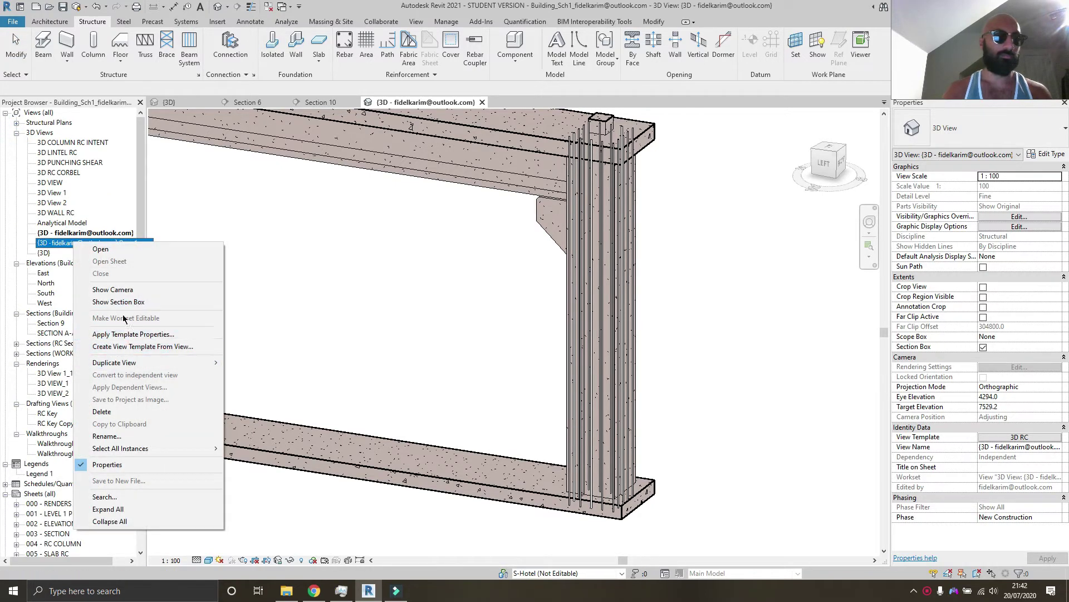
left_click(107, 436)
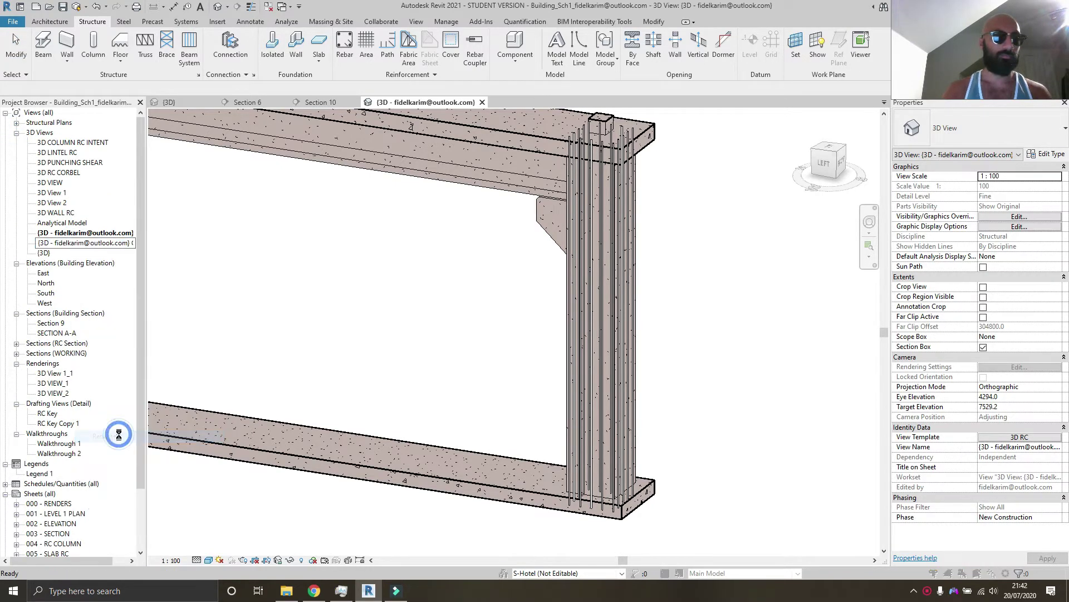
key("Return")
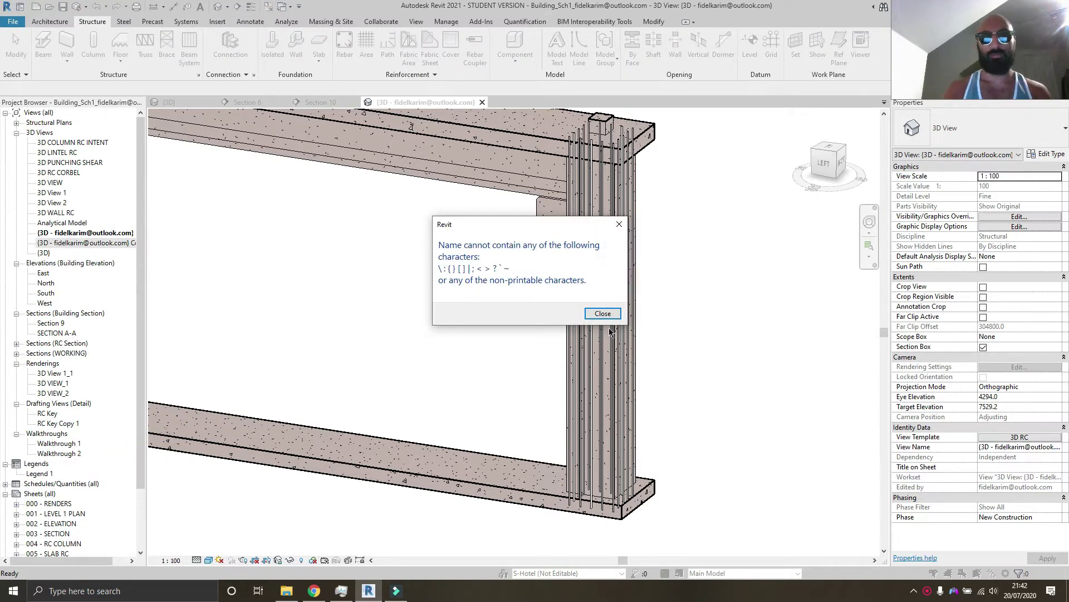
left_click(602, 313)
double_click(73, 243)
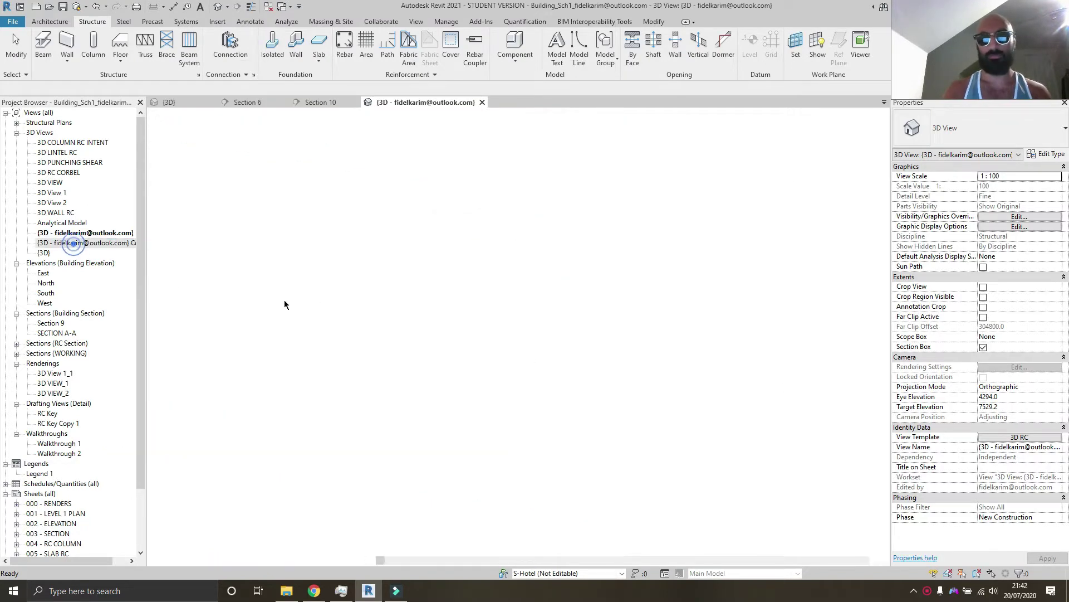
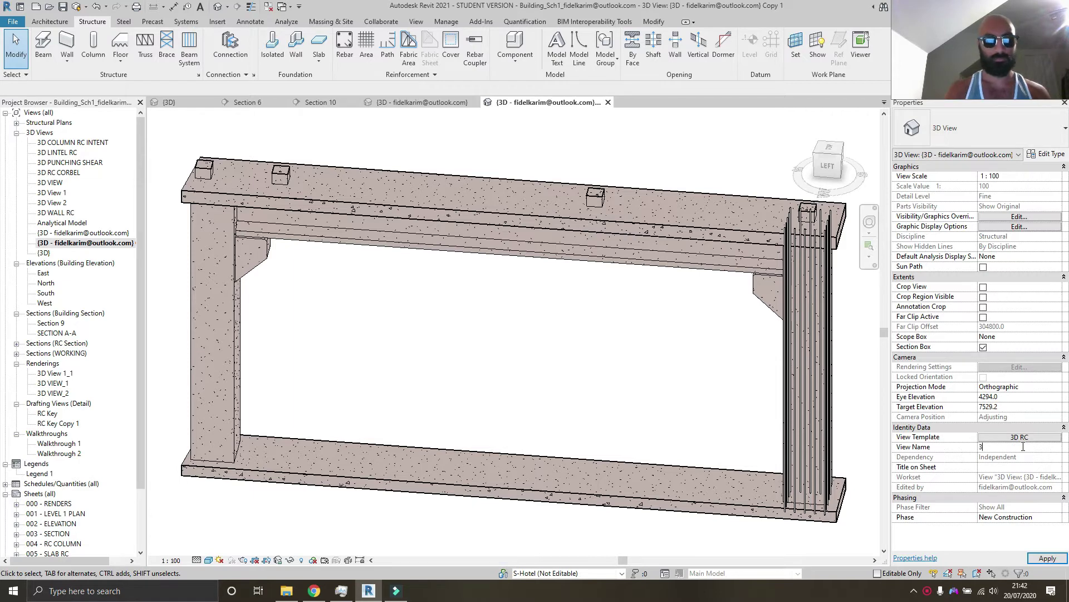
Name the copied 3D view 3drc and close the original personal 3D view.
type("c")
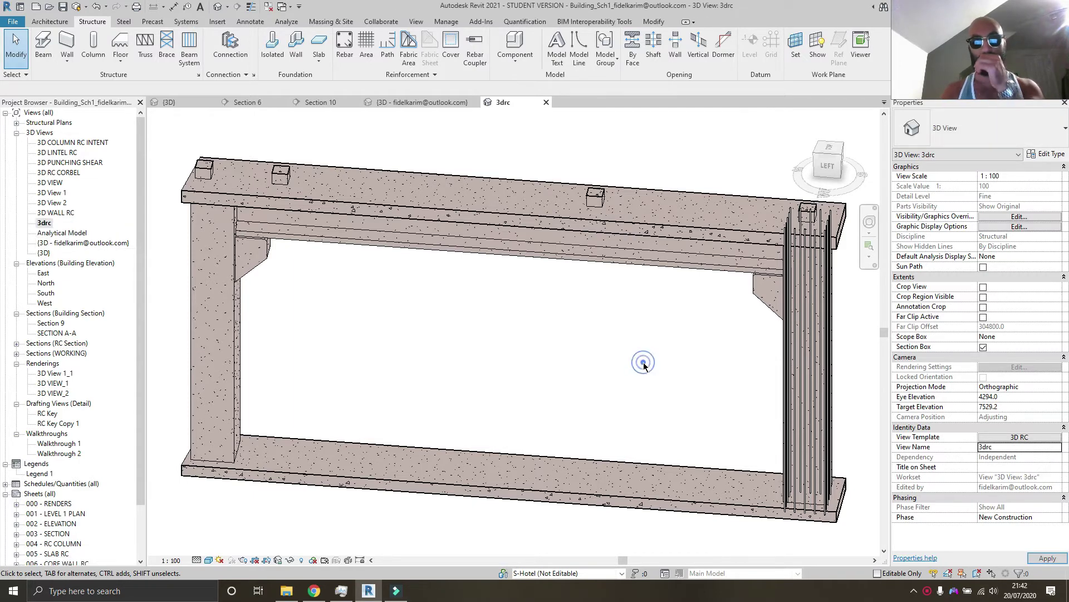
middle_click_drag(645, 367, 723, 258, "shift")
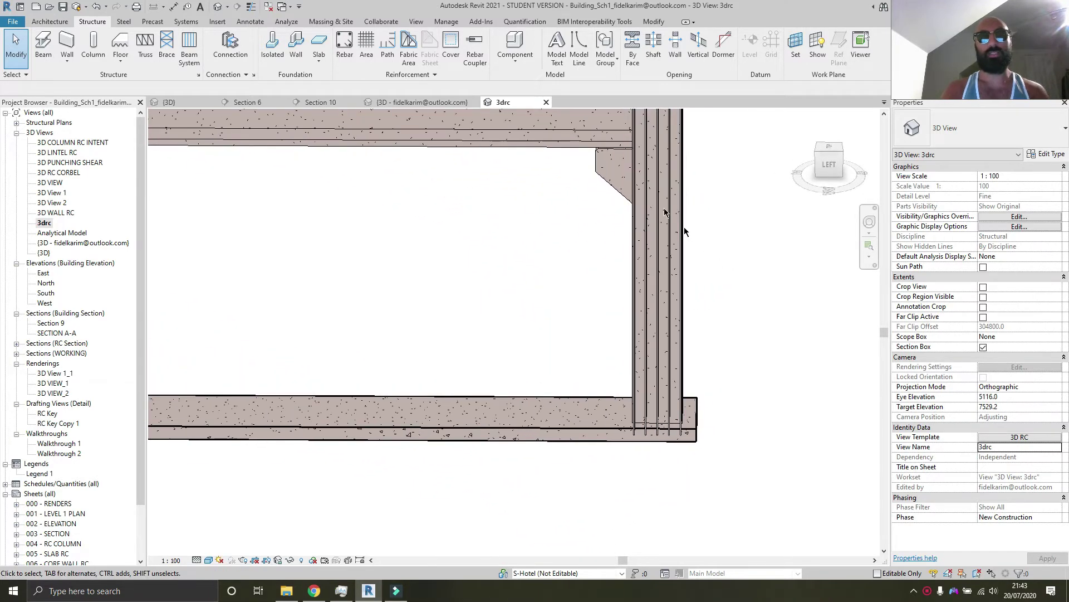
left_click(475, 102)
In Section 6, extend the middle set of three H25 column bars downward past the lower floor slab, to about 9975 mm long.
left_click(313, 102)
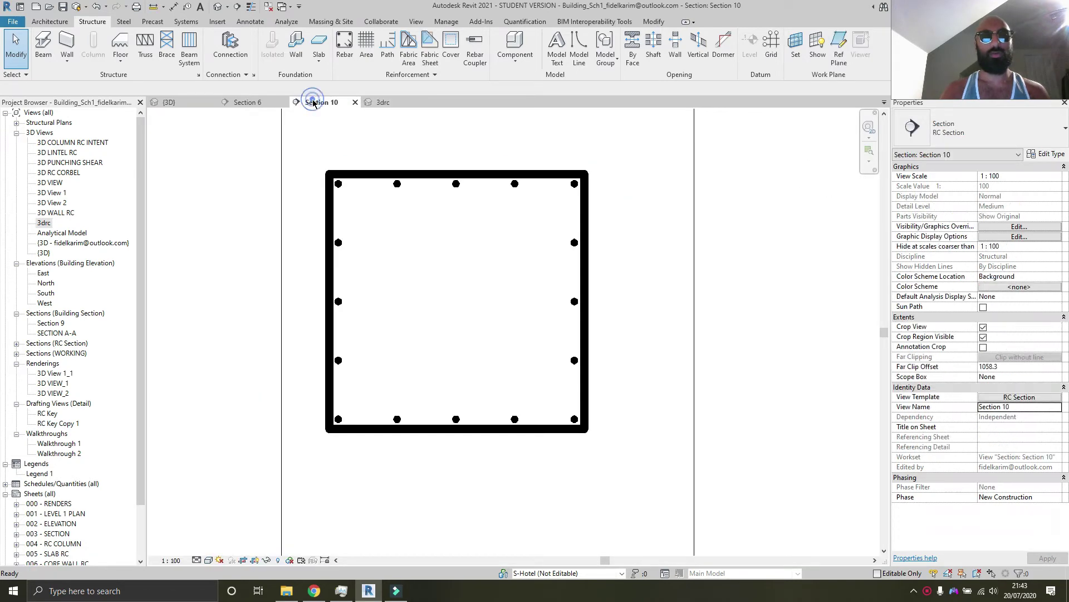
left_click(254, 100)
scroll(490, 303, "down", 2)
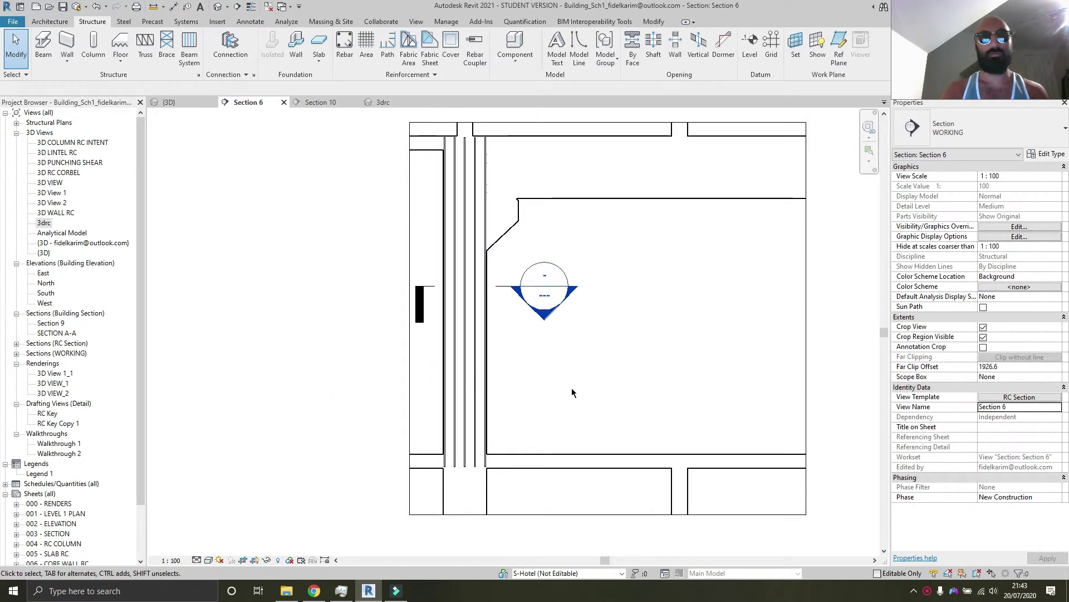
scroll(485, 445, "up", 4)
scroll(463, 485, "down", 1)
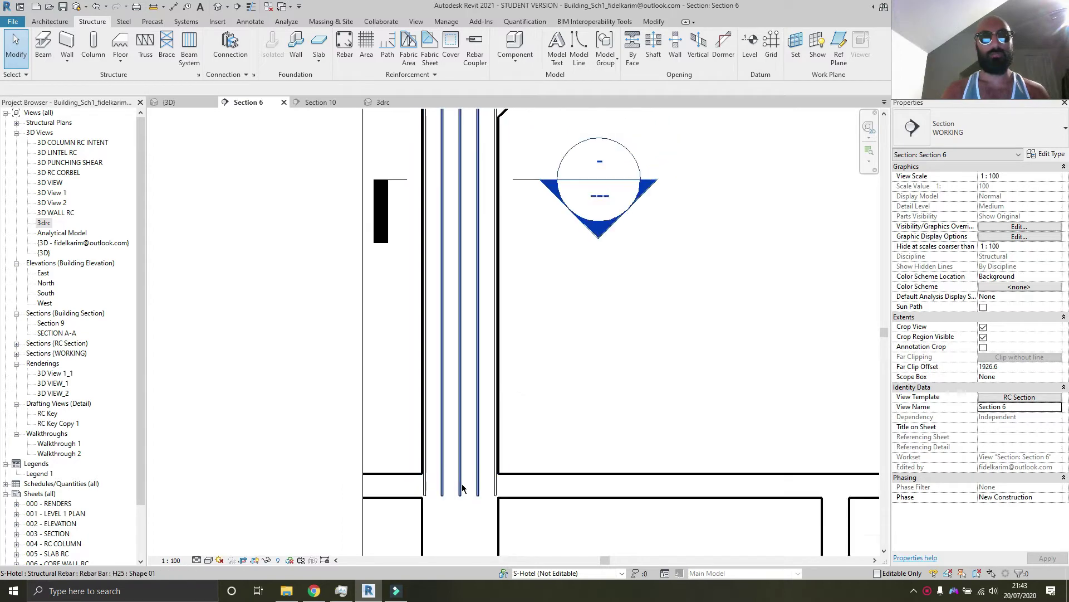
left_click(462, 489)
middle_click_drag(452, 551, 432, 362)
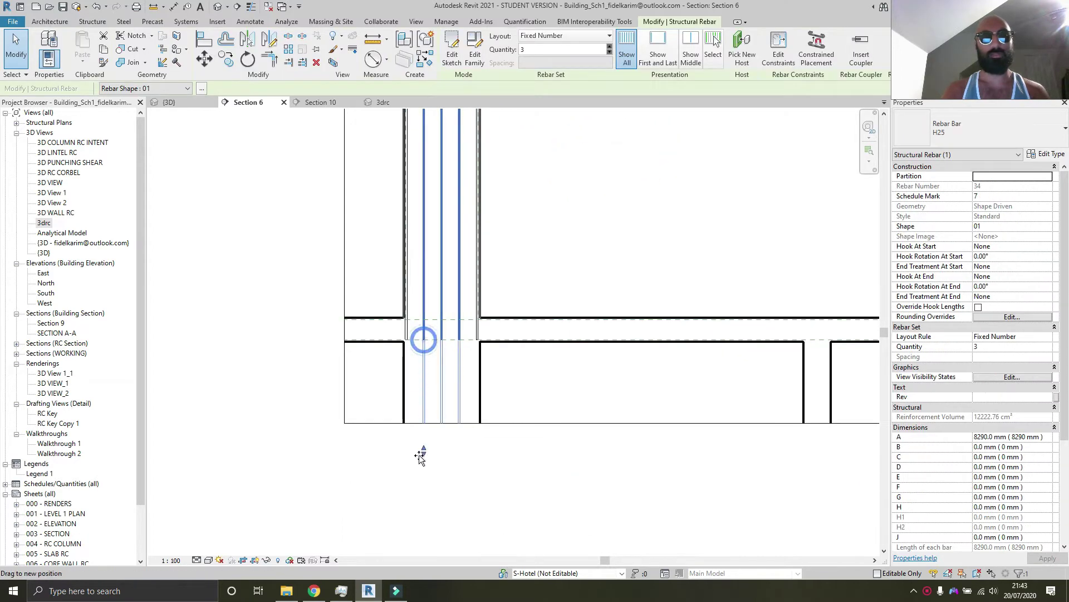
left_click_drag(421, 456, 422, 456)
Extend the H25 bar sets at both column faces below the lower slab, to about 9610 mm and 9650 mm, and check them in 3drc.
left_click(405, 327)
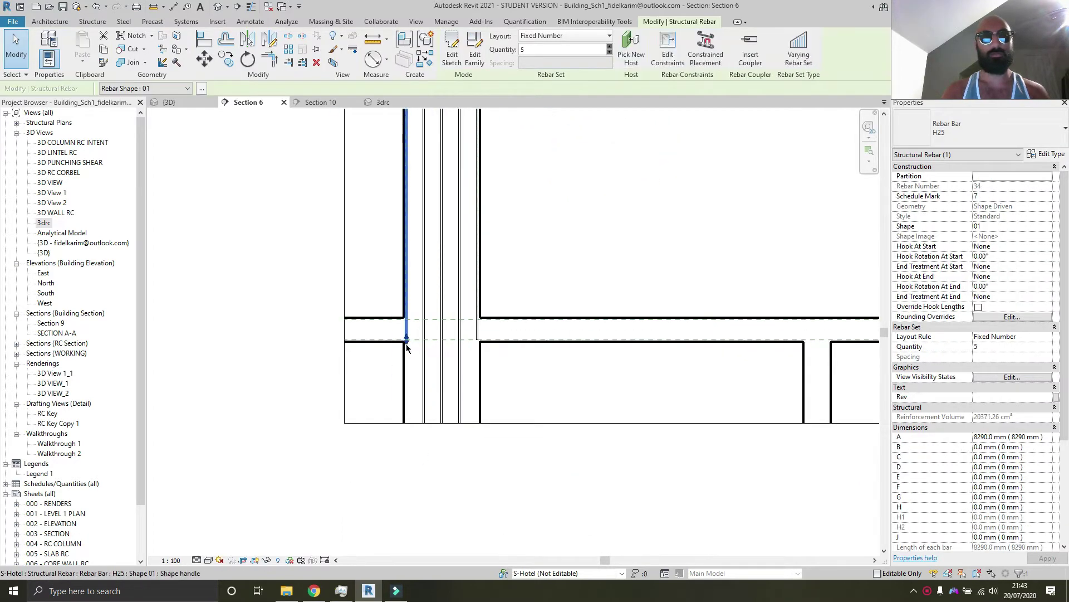
left_click_drag(407, 343, 406, 452)
left_click(477, 334)
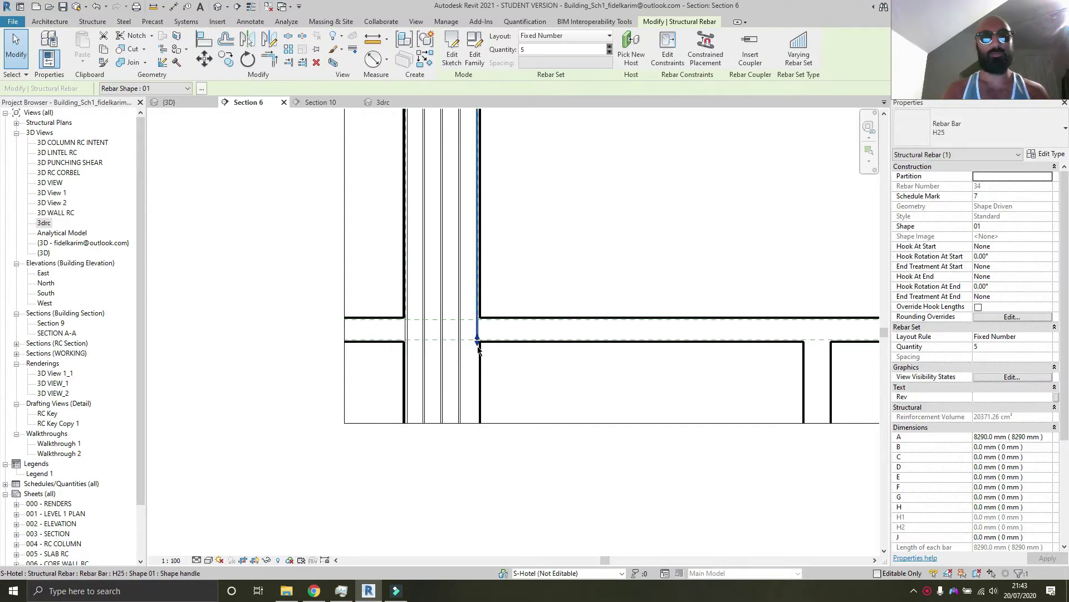
left_click_drag(478, 348, 473, 435)
left_click(381, 106)
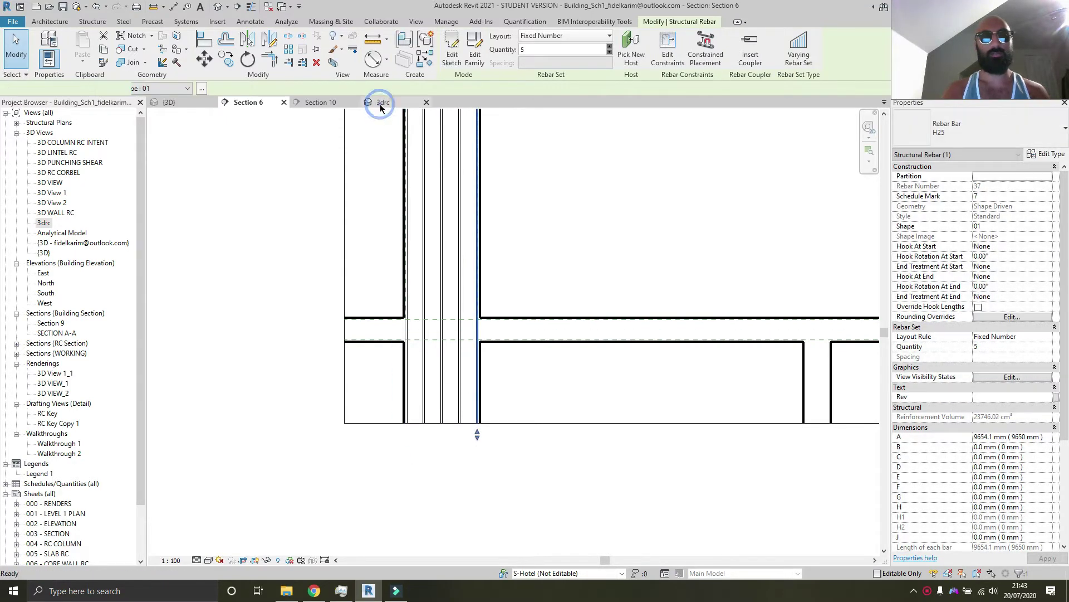
middle_click_drag(557, 454, 553, 357, "shift")
left_click(623, 521)
scroll(489, 496, "up", 3)
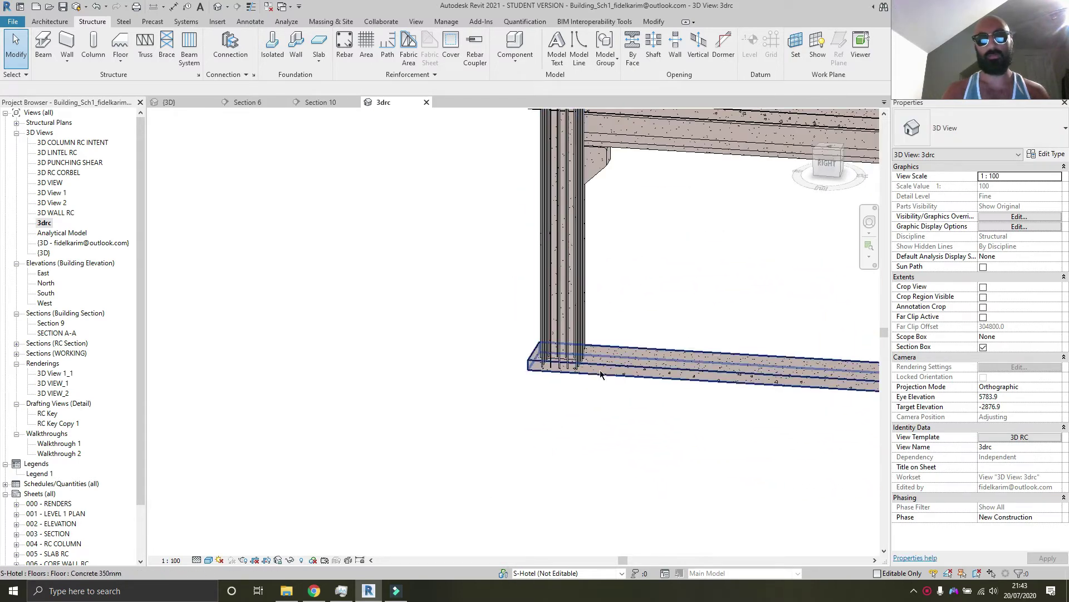
In Section 6, lower the upper end of the middle H25 bar set to just below the upper floor slab, about 9625 mm long.
left_click(334, 102)
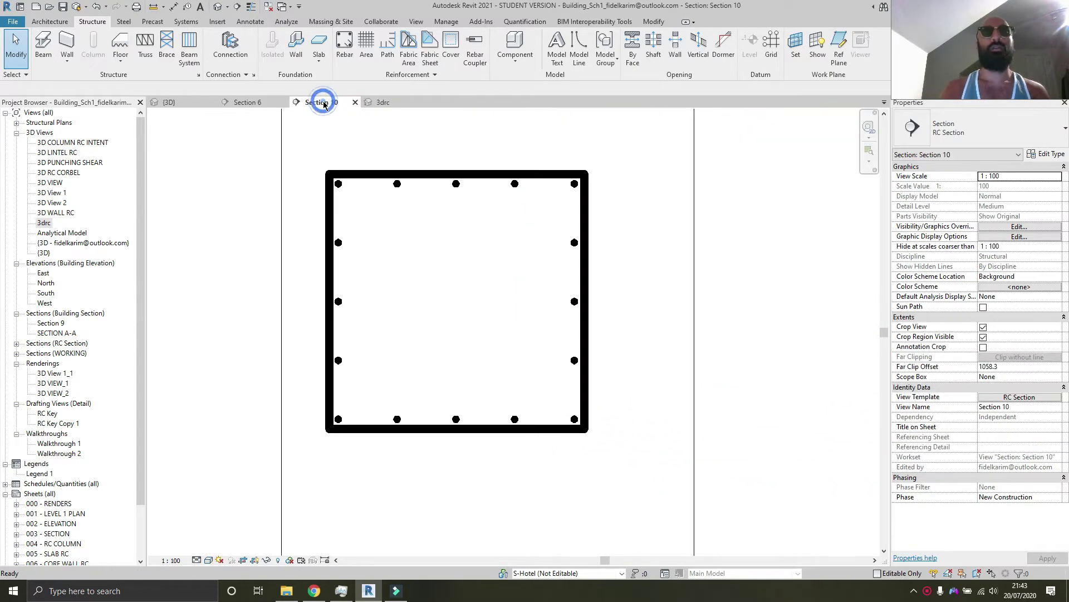
left_click(247, 102)
scroll(553, 400, "down", 1)
middle_click_drag(553, 400, 444, 423)
middle_click_drag(376, 213, 424, 433)
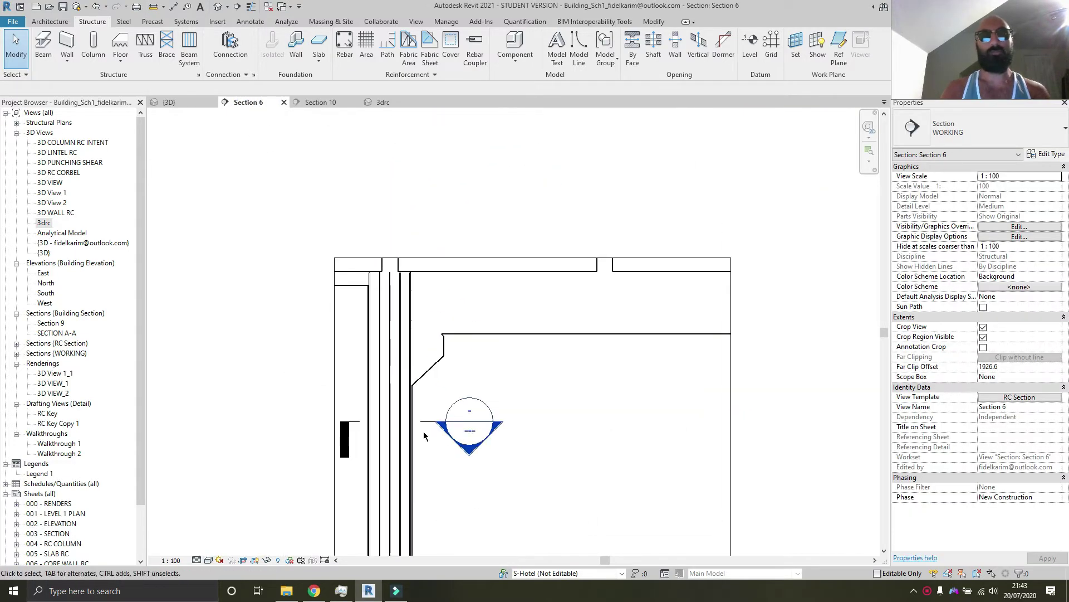
left_click(383, 301)
scroll(368, 239, "up", 8)
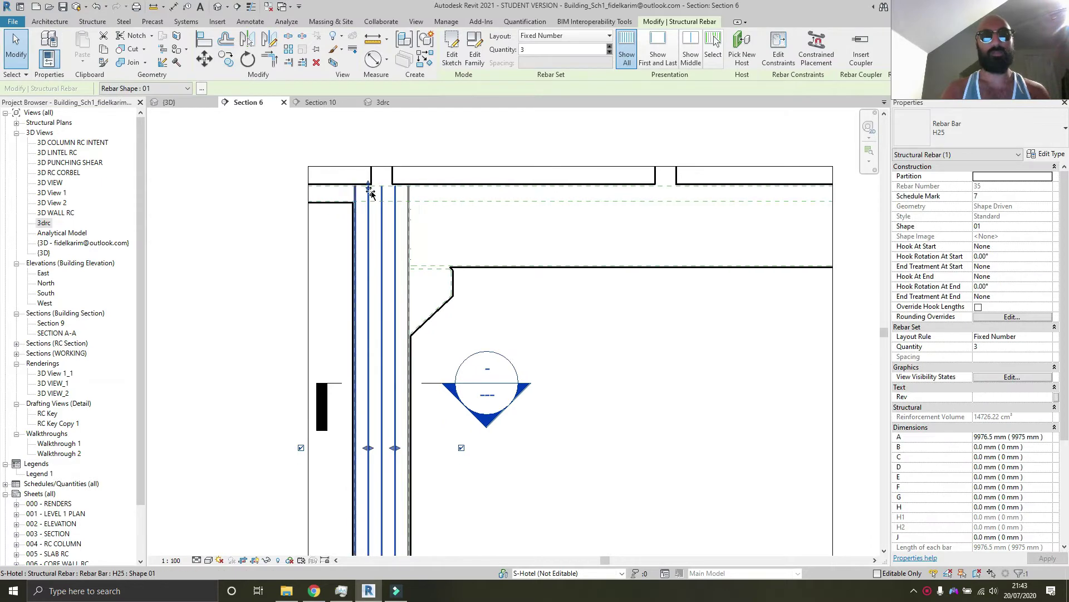
left_click_drag(361, 223, 362, 244)
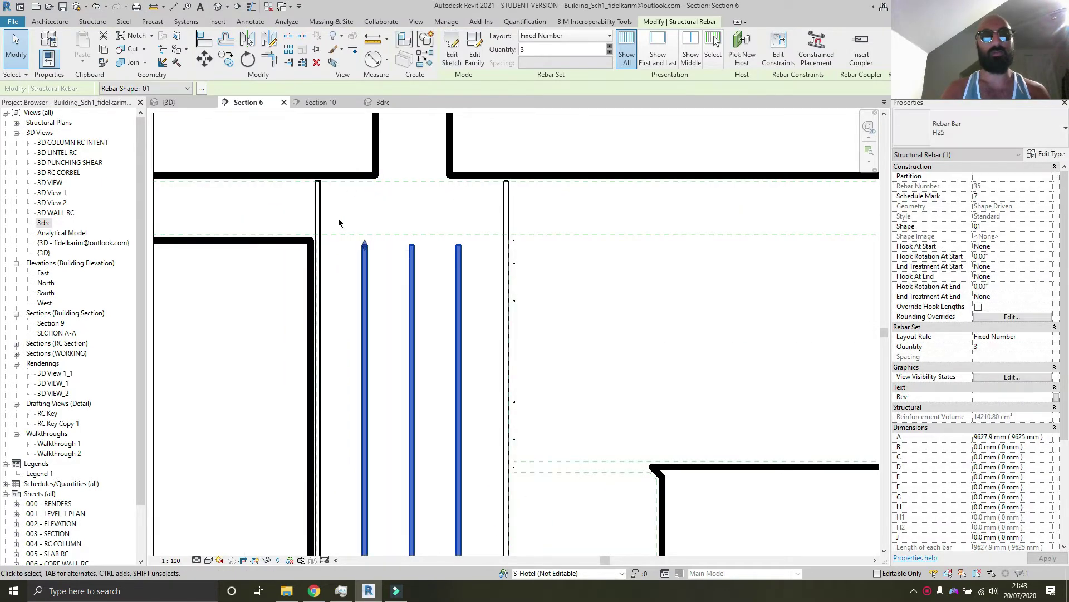
Lower the upper ends of both outer H25 bar sets level with the middle bars, the corbel-side set about 9295 mm long, and clear the selection.
left_click(317, 205)
left_click_drag(319, 182, 317, 244)
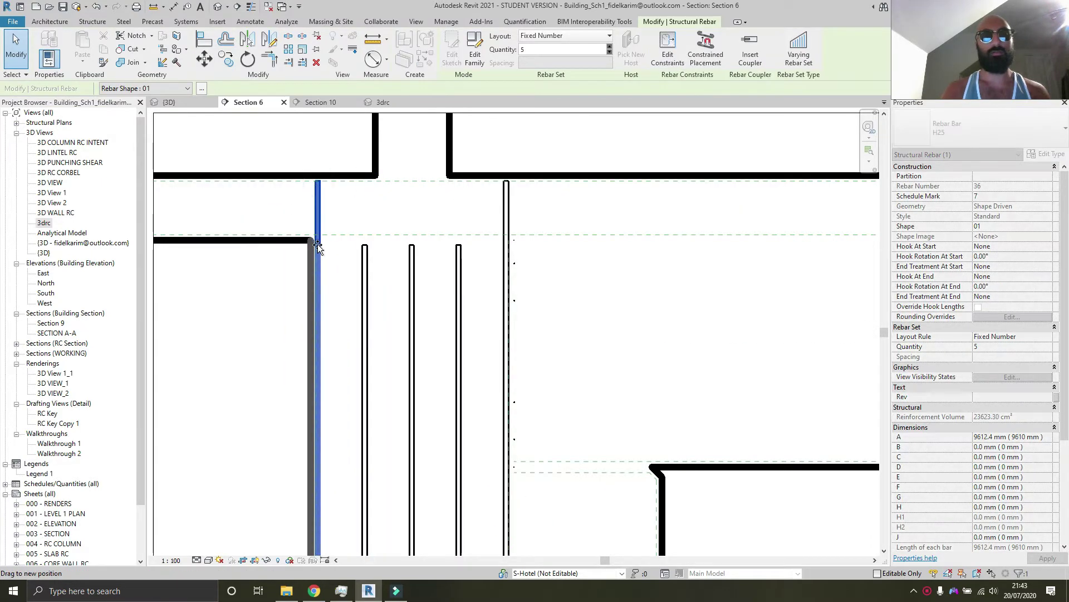
left_click(505, 216)
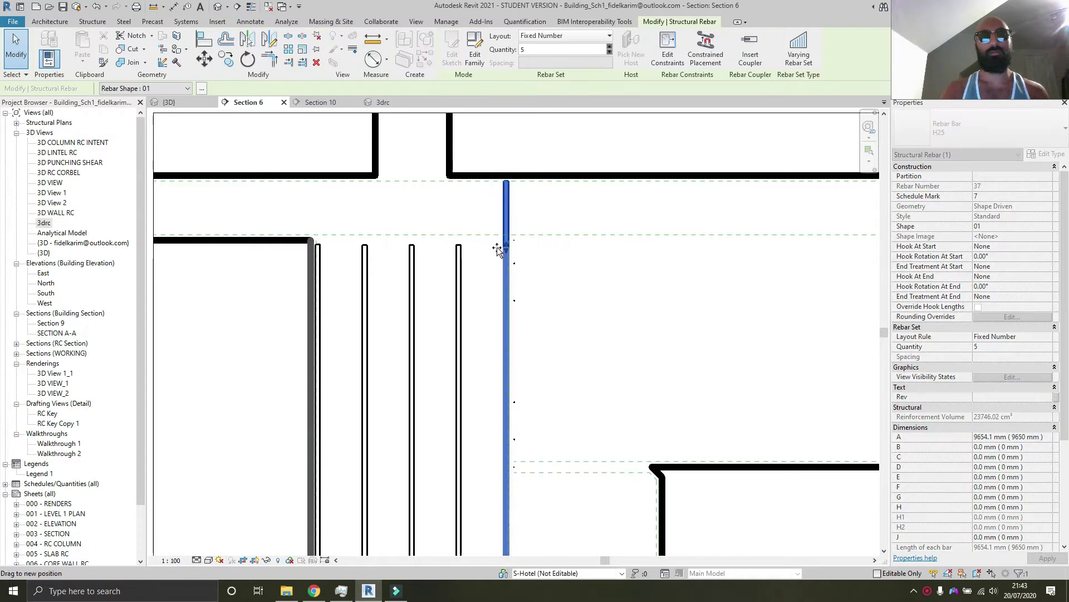
scroll(546, 368, "down", 4)
scroll(580, 377, "up", 3)
scroll(573, 233, "up", 5)
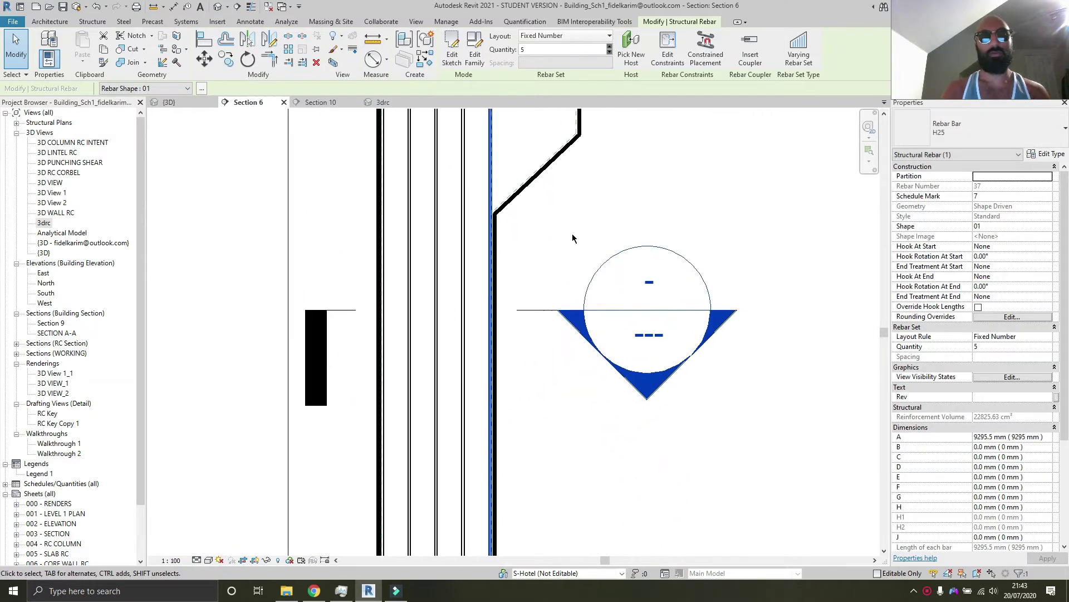
scroll(501, 362, "up", 1)
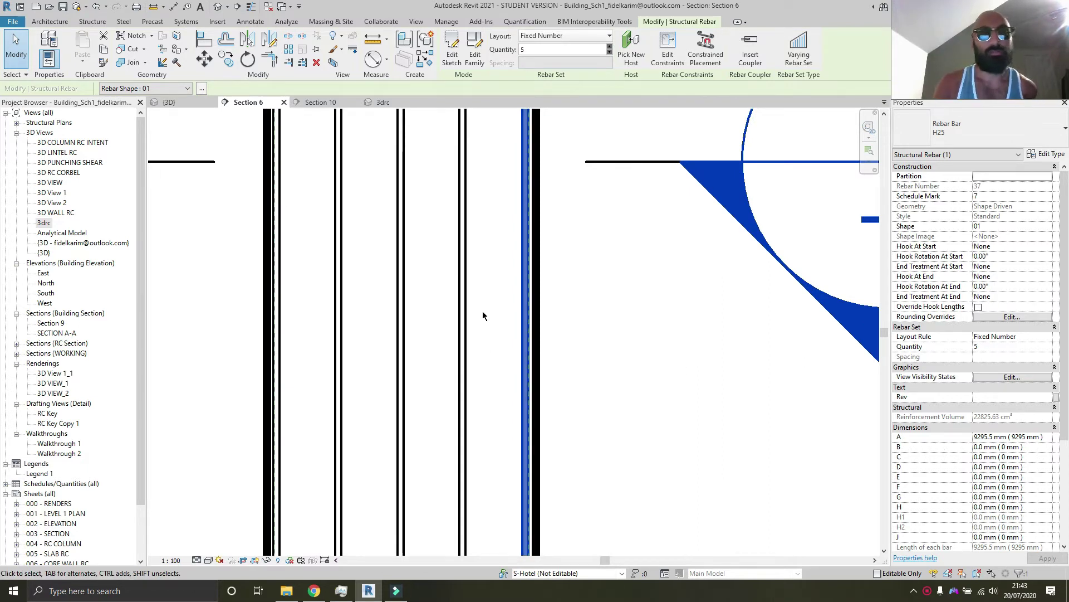
scroll(483, 316, "down", 4)
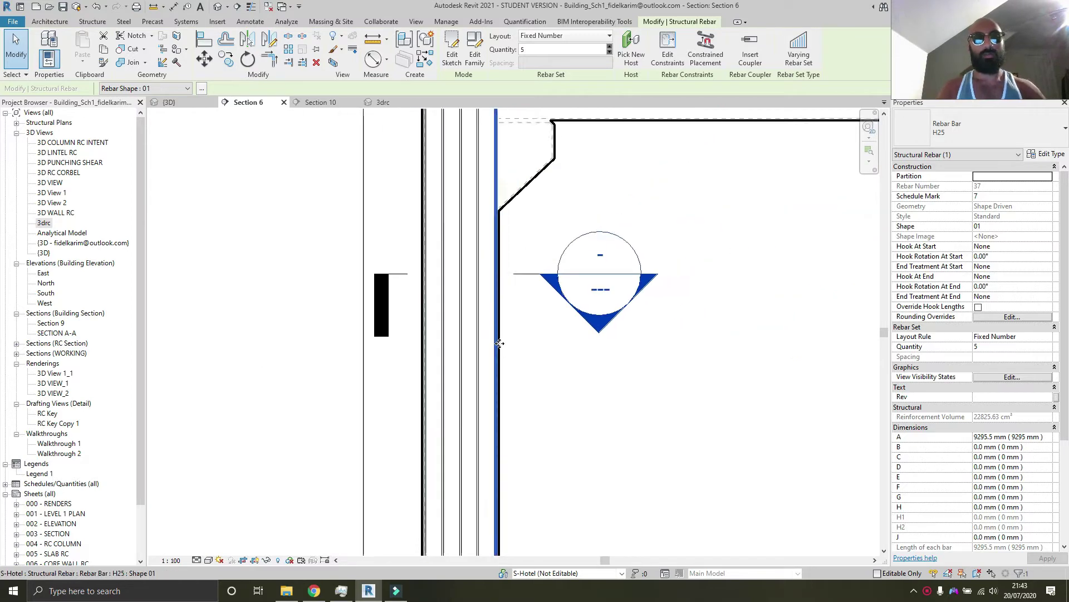
middle_click_drag(500, 341, 479, 227)
middle_click_drag(466, 345, 482, 179)
scroll(471, 352, "up", 3)
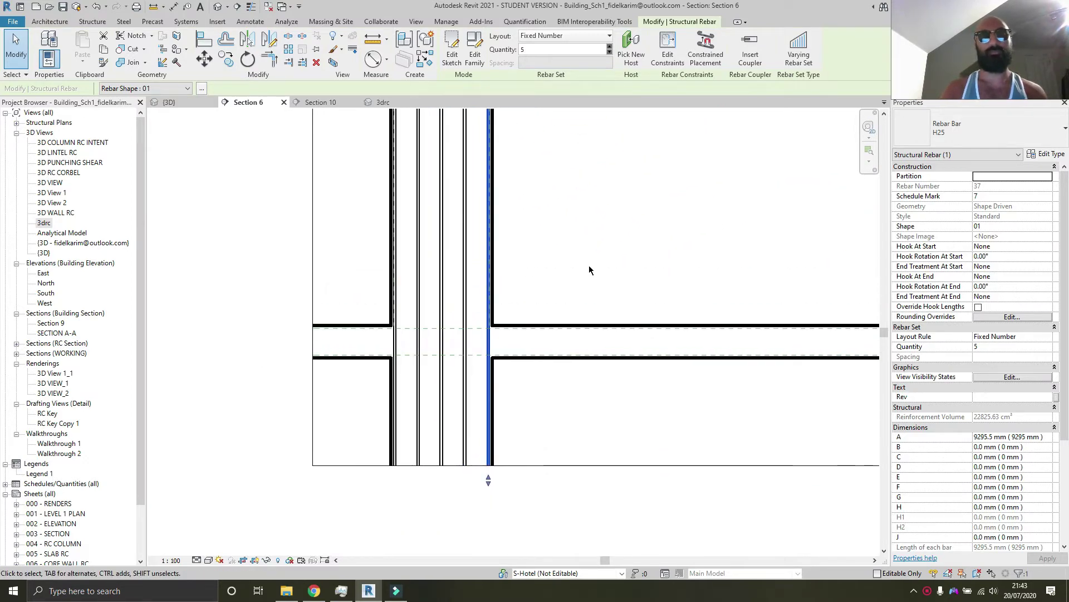
left_click(585, 263)
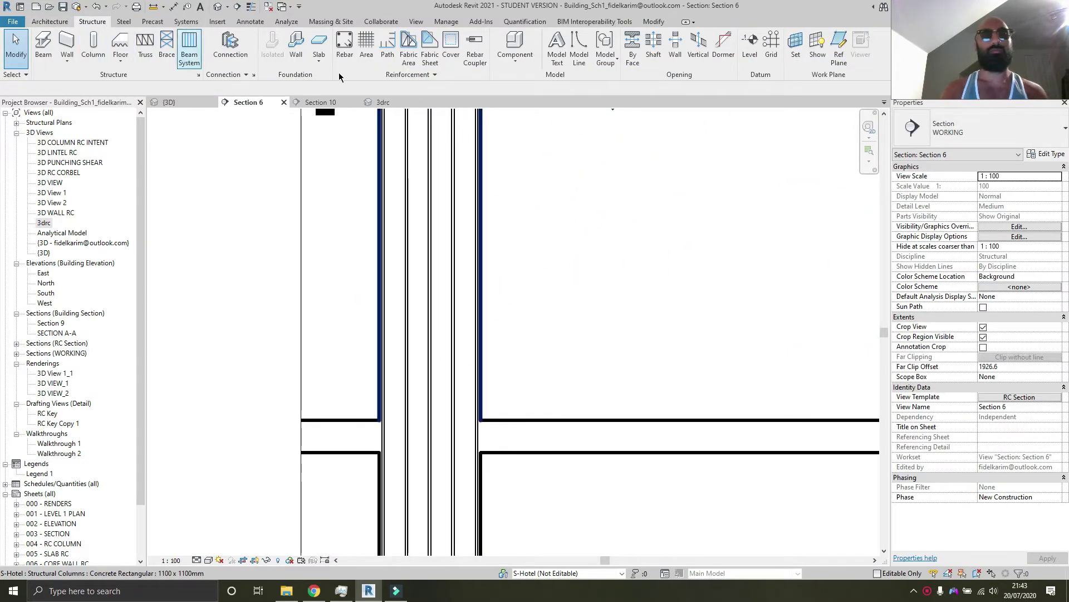
Start placing H16 rebar with stirrup shape 51, oriented perpendicular to cover.
left_click(345, 45)
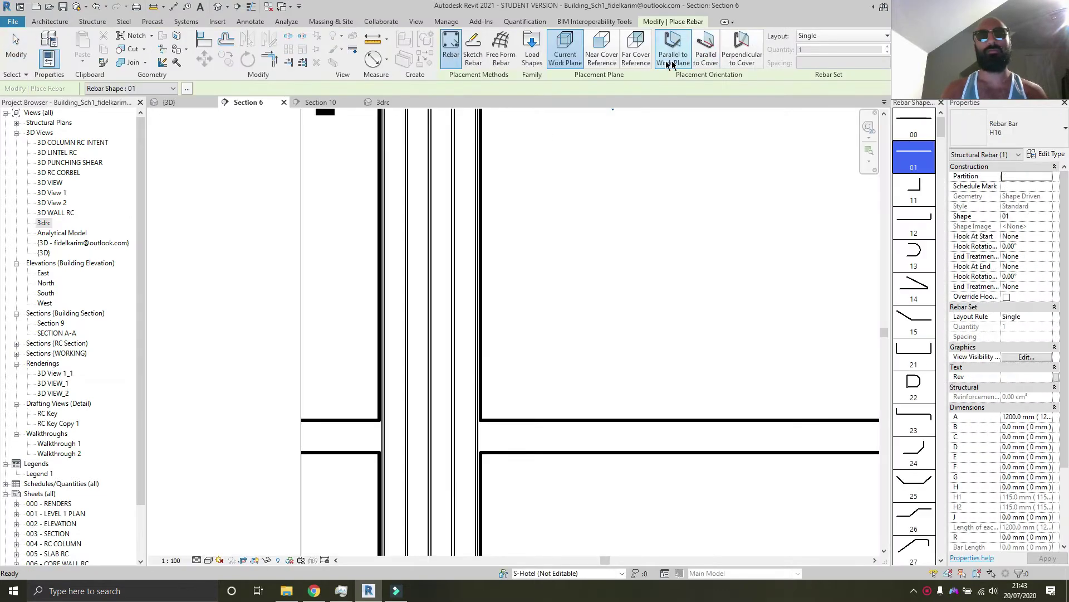
left_click(671, 63)
scroll(919, 390, "down", 3)
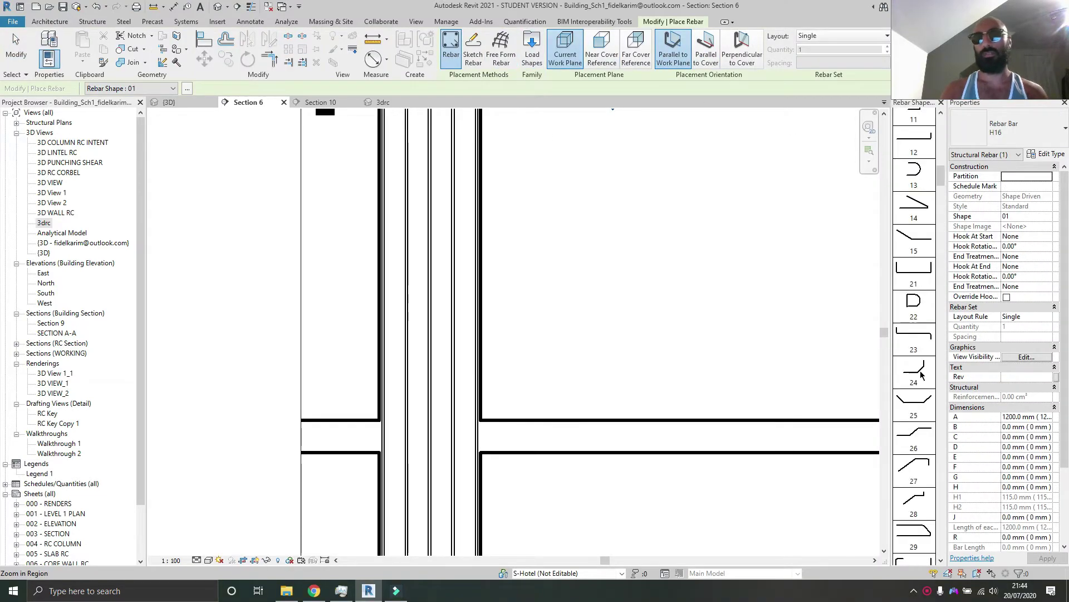
scroll(925, 487, "down", 4)
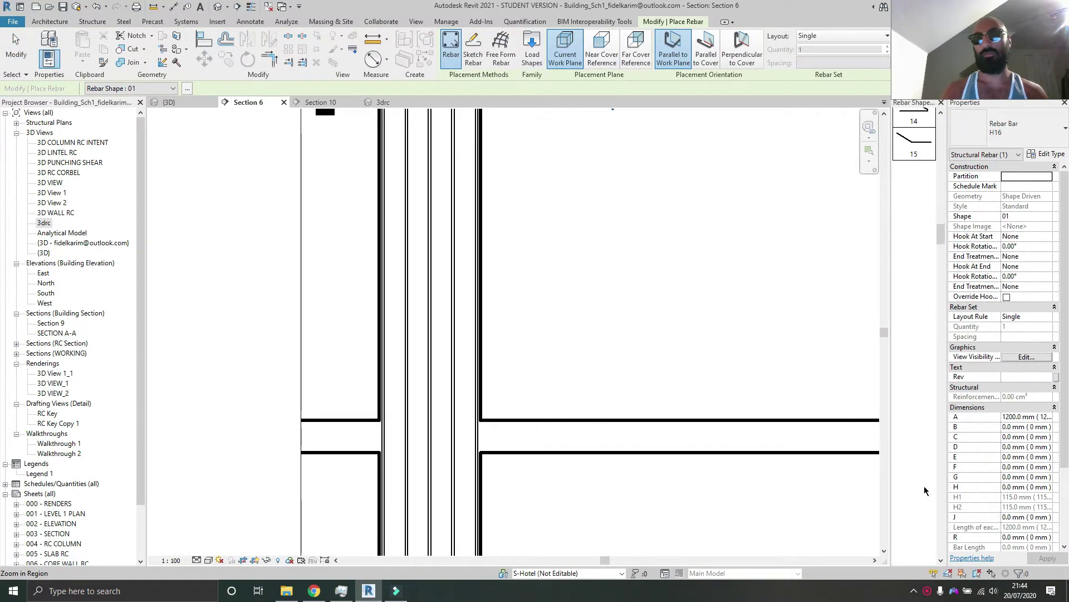
scroll(924, 488, "down", 3)
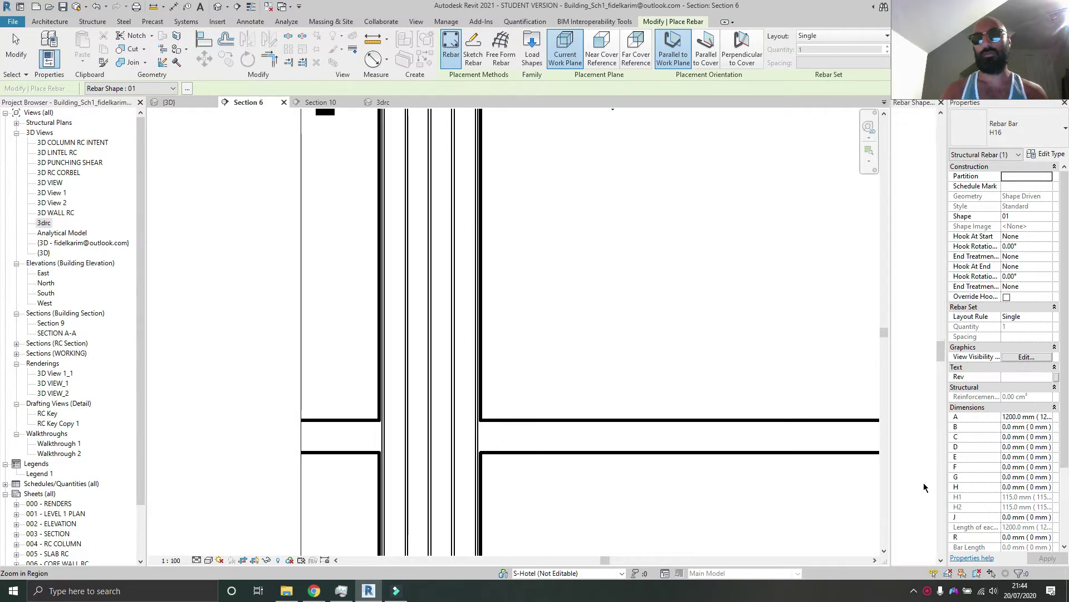
scroll(920, 548, "down", 1)
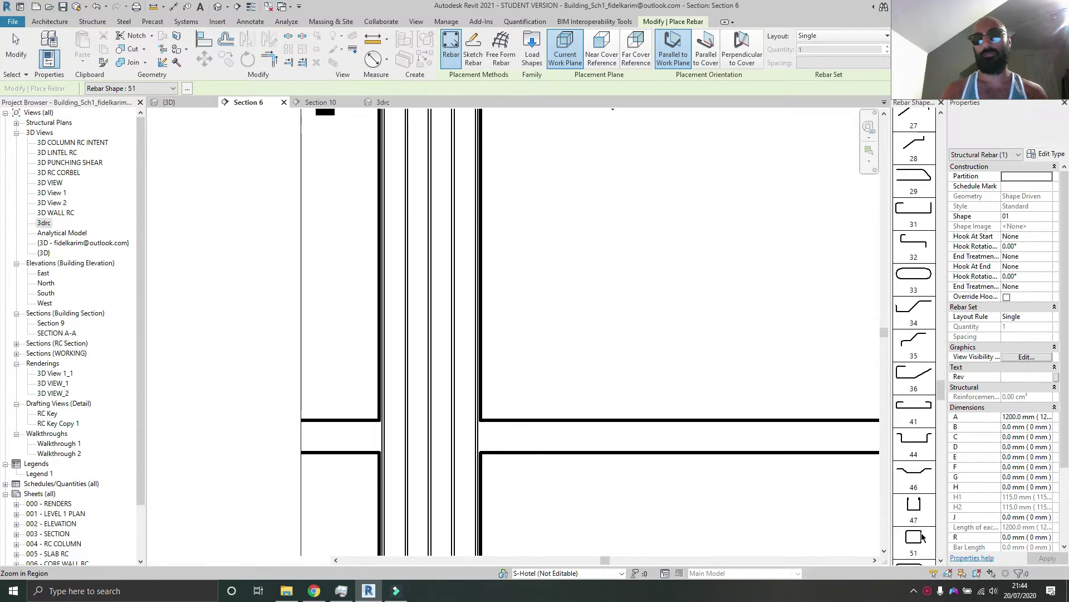
left_click(922, 536)
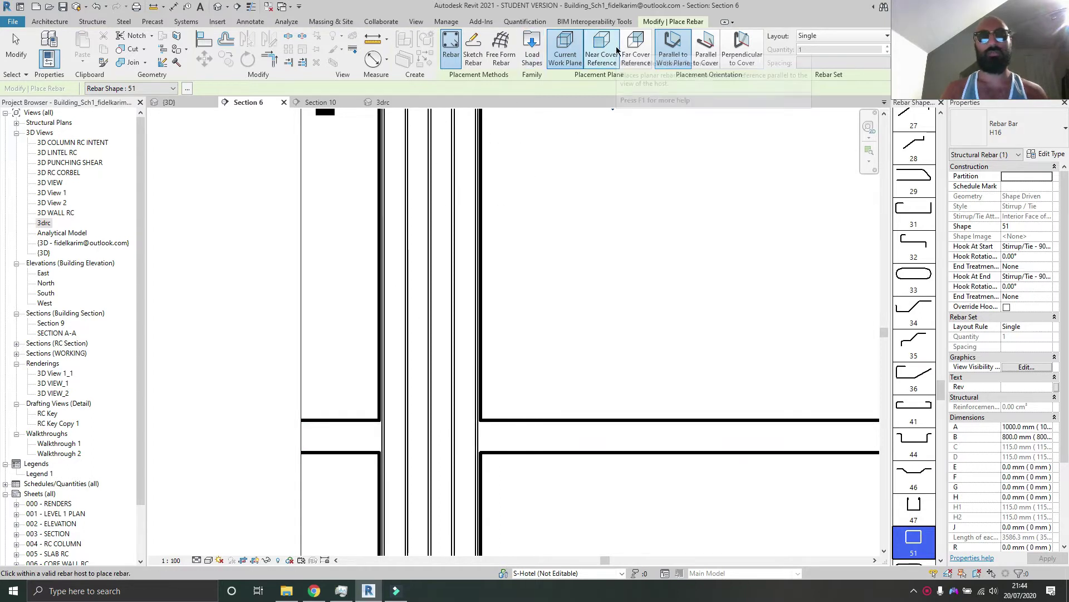
key("space")
key("space")
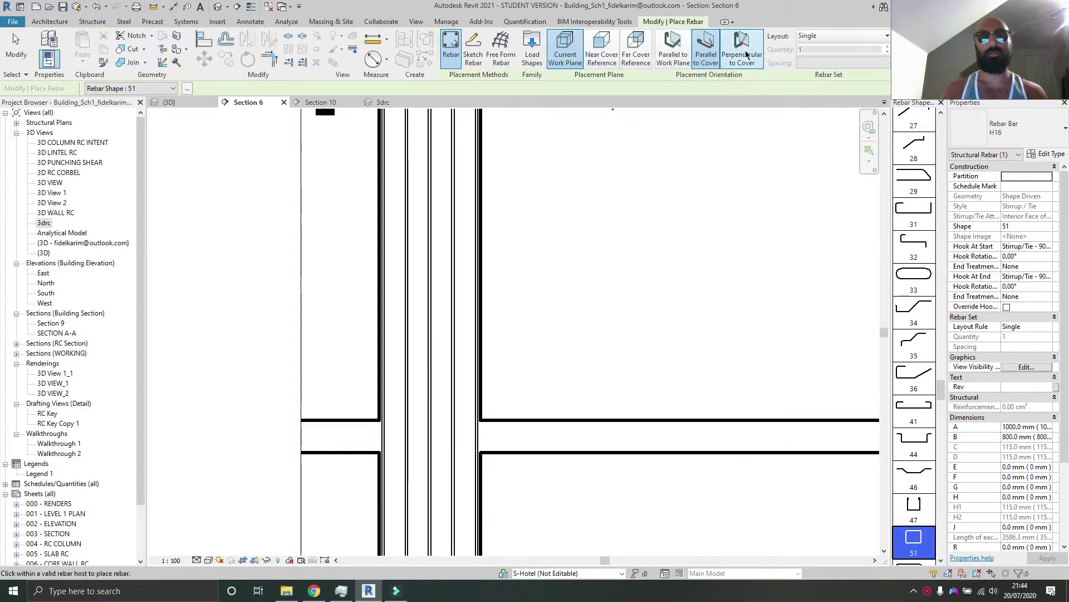
Place the H16 links along the column with the Maximum Spacing layout at 100 mm and end the placement.
left_click(809, 37)
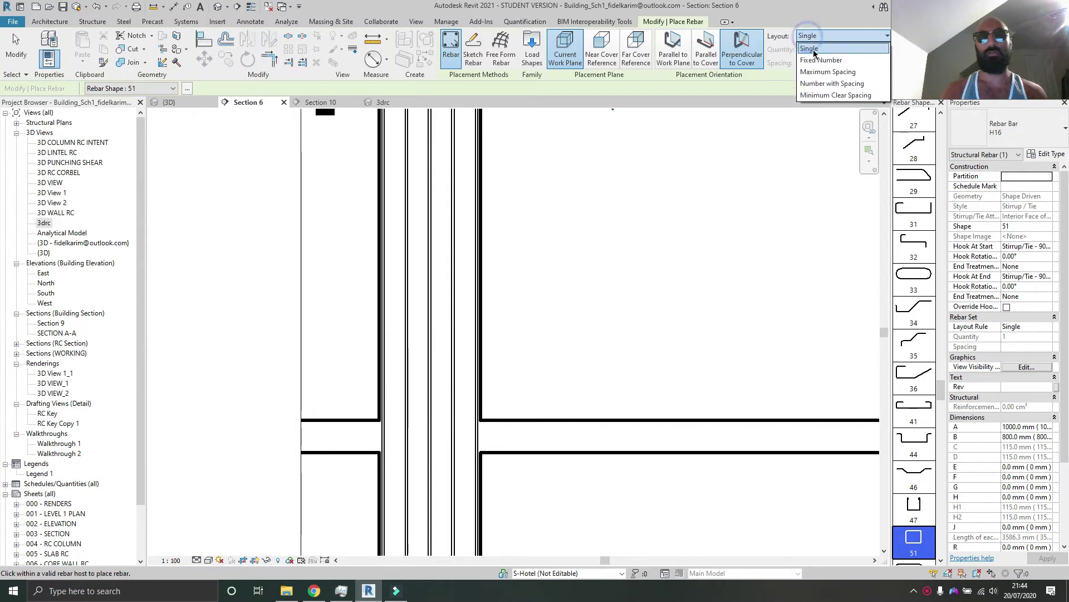
left_click(834, 72)
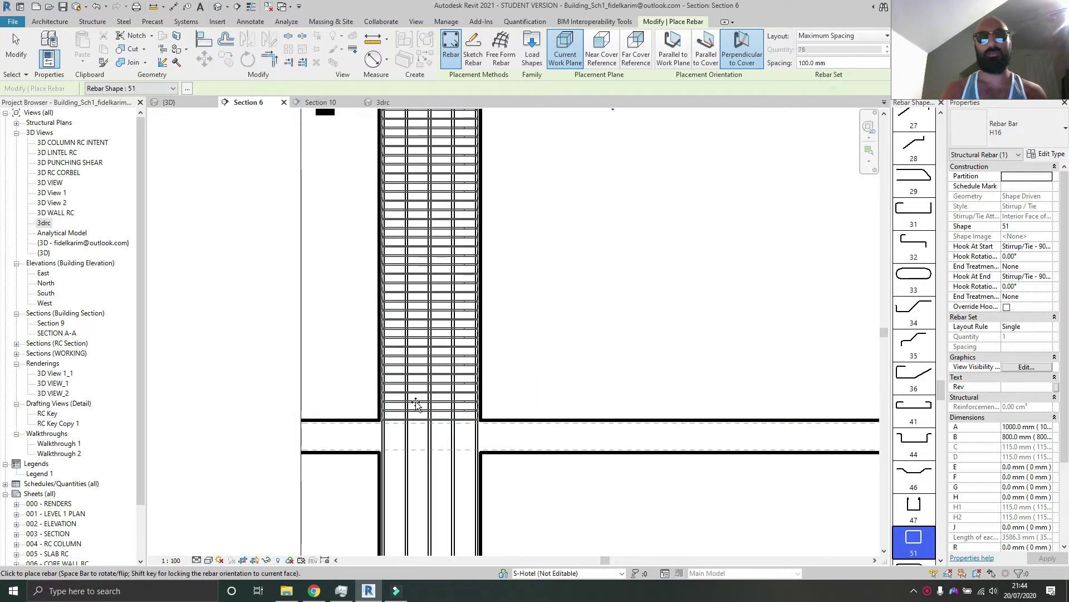
scroll(421, 392, "down", 3)
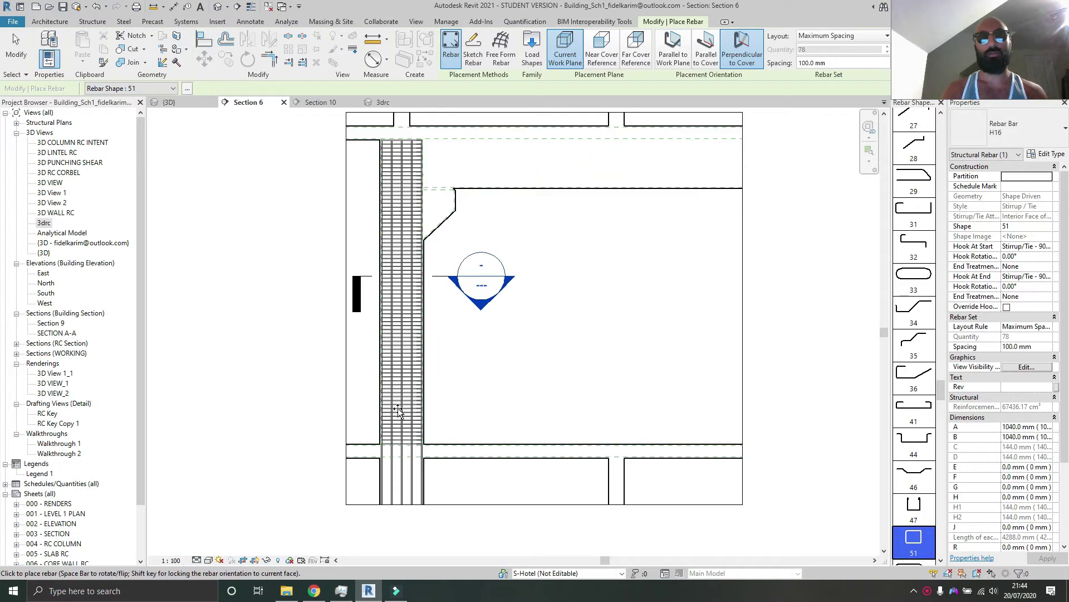
left_click(432, 401)
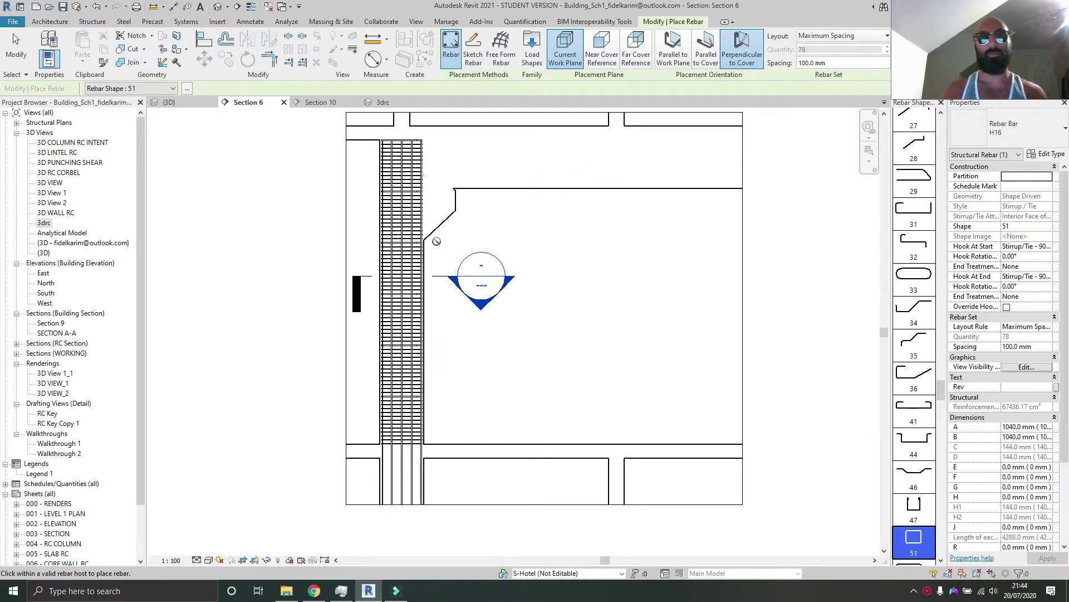
key("Escape")
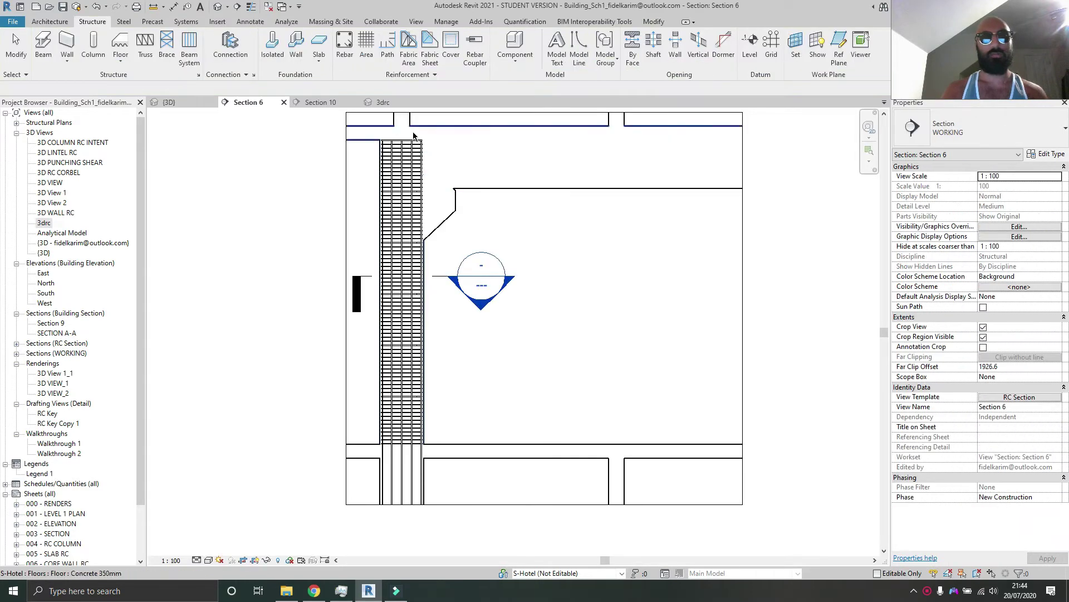
In Section 6, lower the upper end of the H16 link set to below the tops of the vertical bars.
scroll(401, 156, "up", 2)
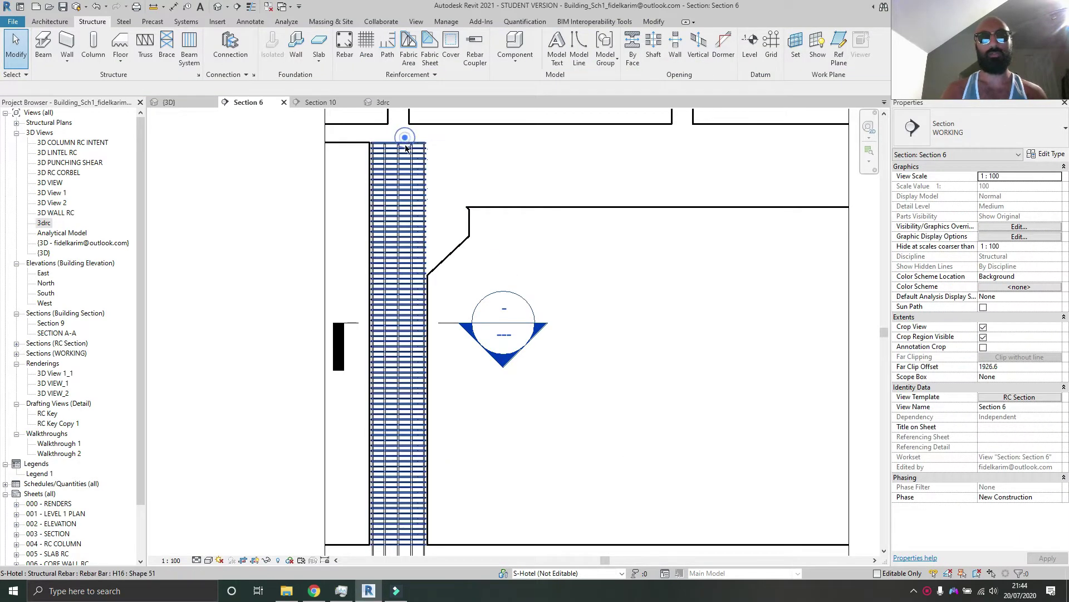
left_click(406, 148)
scroll(406, 148, "up", 5)
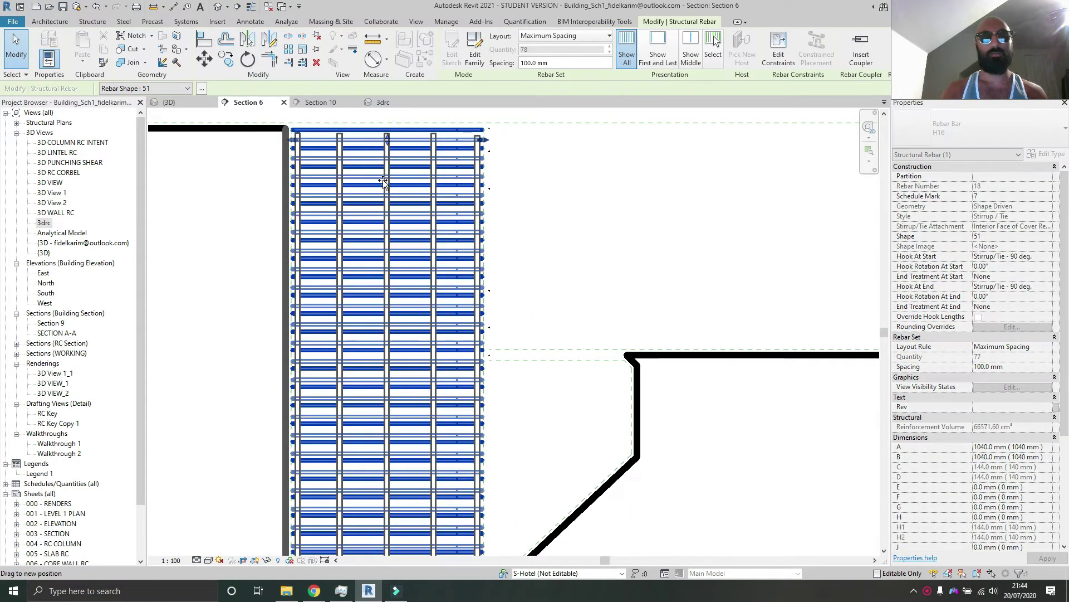
left_click_drag(383, 180, 382, 188)
middle_click_drag(379, 186, 367, 146)
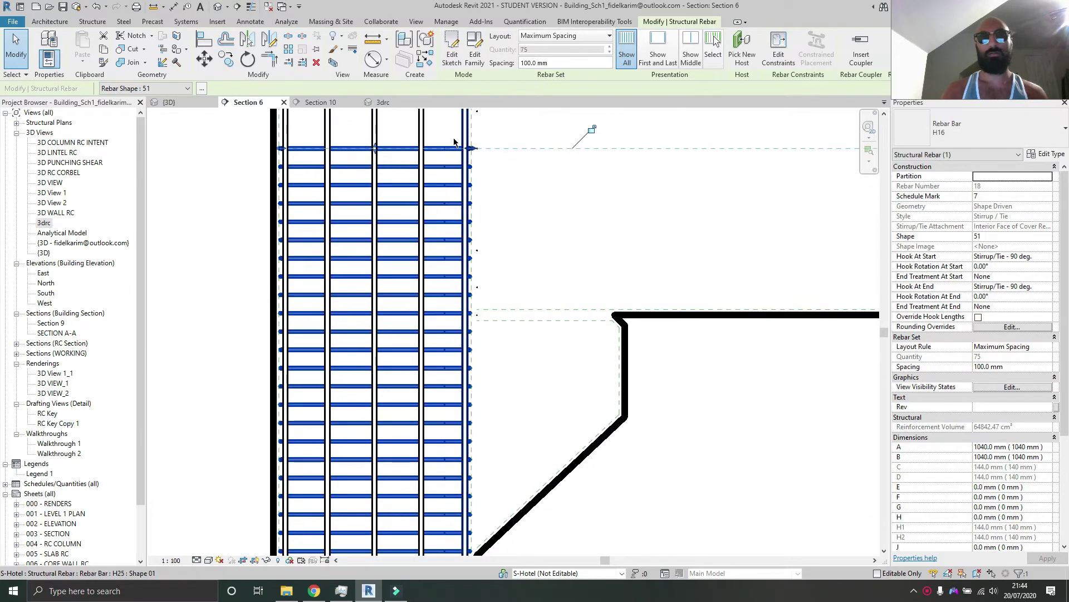
Set the H16 link set's maximum spacing to 250 mm.
left_click(567, 63)
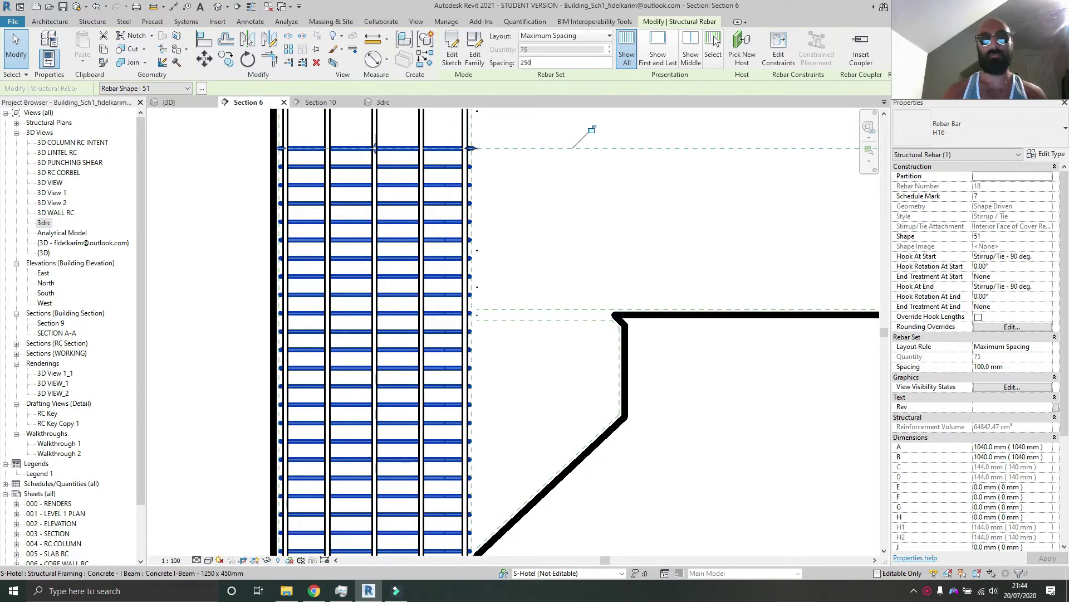
key("Return")
scroll(470, 210, "down", 4)
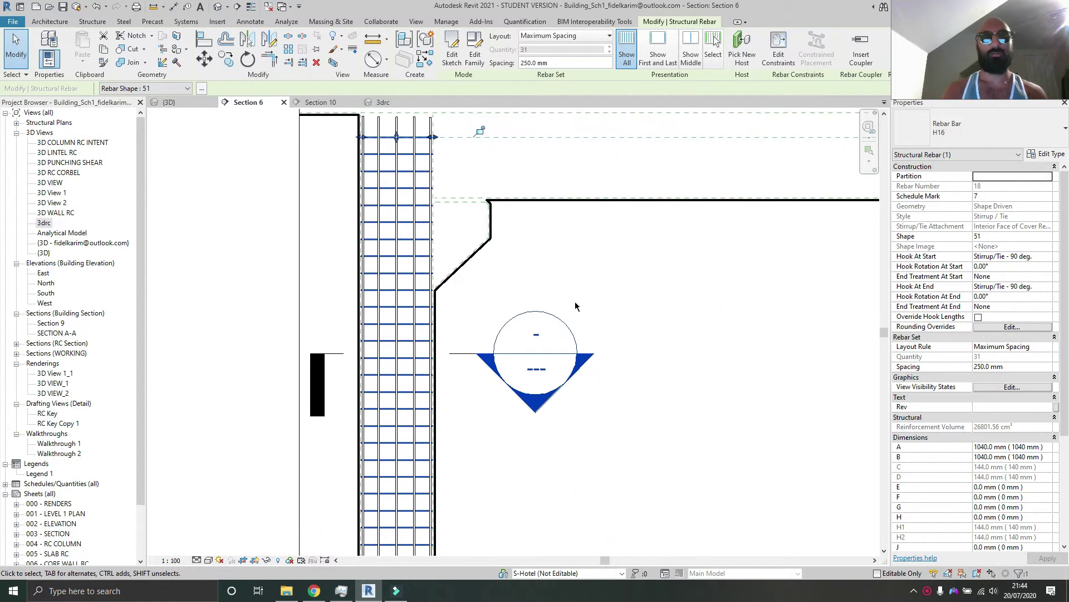
In Section 10, pull the lower end of the five-bar H25 set on the column's left face inward, clear of the link's corner bend.
key("ctrl+Tab")
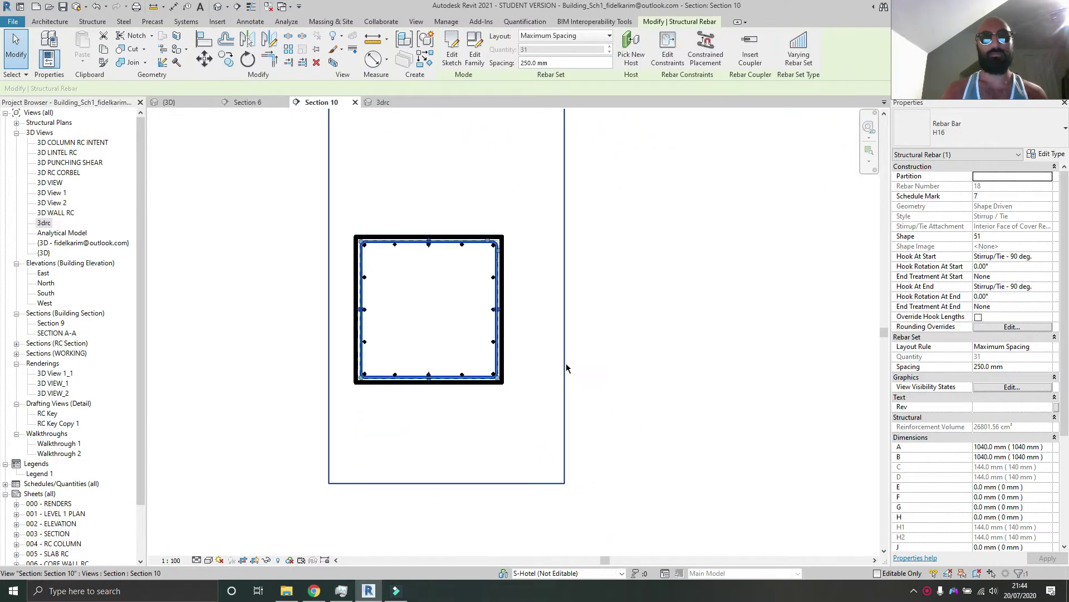
scroll(406, 360, "up", 5)
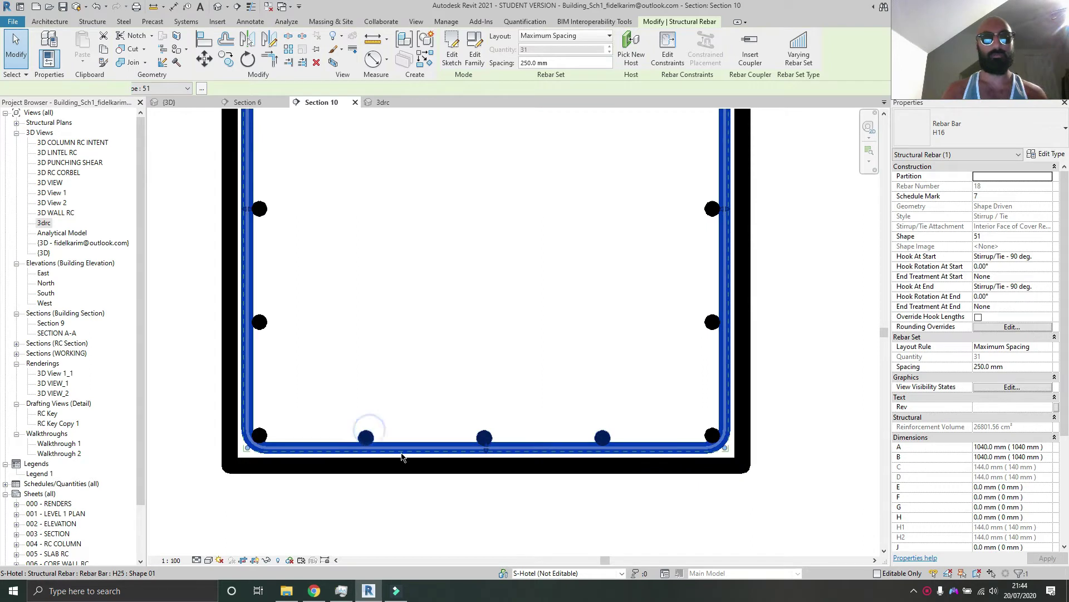
left_click(403, 457)
scroll(401, 451, "up", 3)
scroll(559, 427, "down", 2)
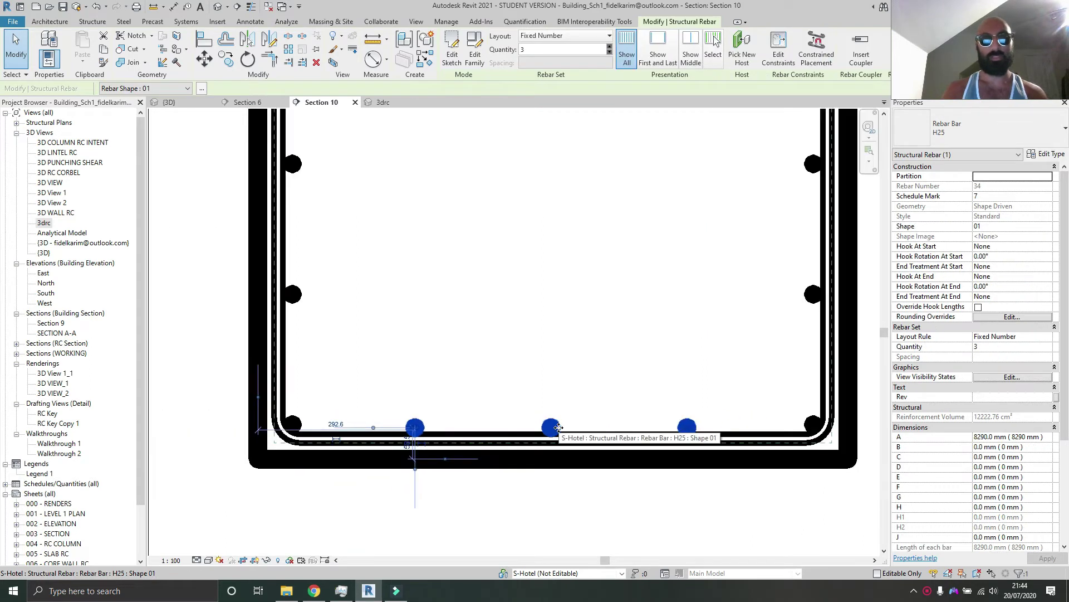
left_click(292, 423)
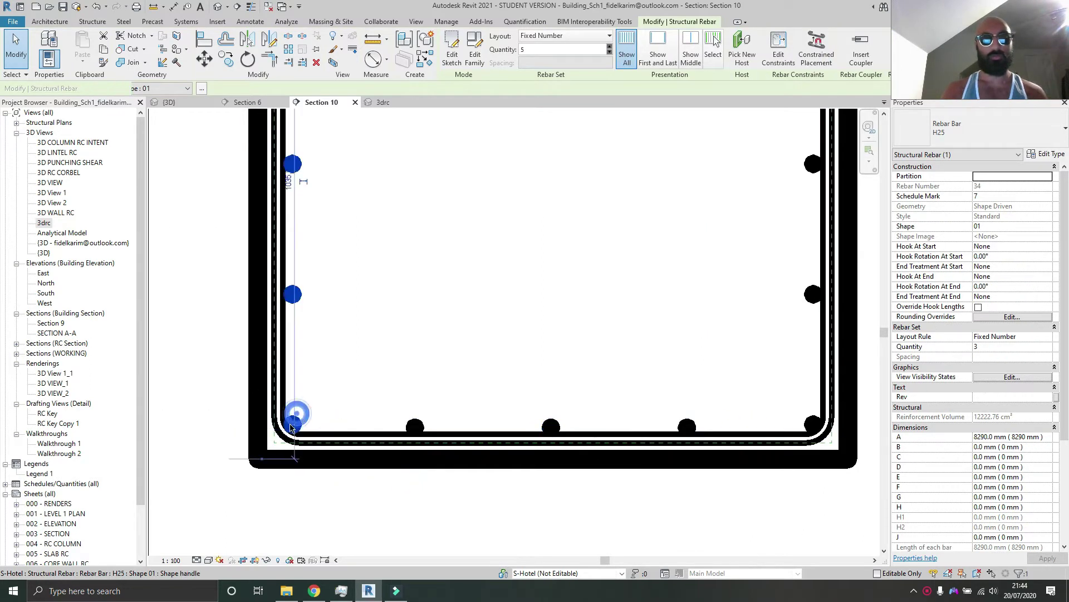
scroll(301, 434, "up", 3)
left_click_drag(301, 433, 303, 389)
Pull the upper end of the same five-bar H25 set inward, clear of the link's upper corner bend.
scroll(302, 388, "down", 2)
middle_click_drag(315, 393, 279, 573)
middle_click_drag(322, 161, 281, 456)
middle_click_drag(282, 156, 315, 449)
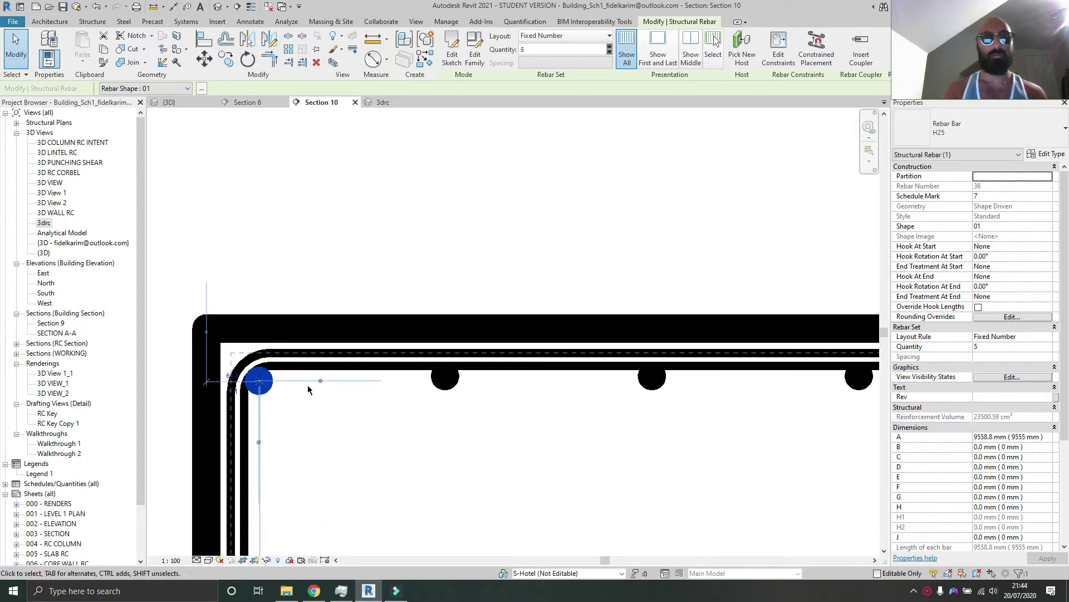
scroll(261, 385, "up", 2)
left_click_drag(262, 376, 262, 409)
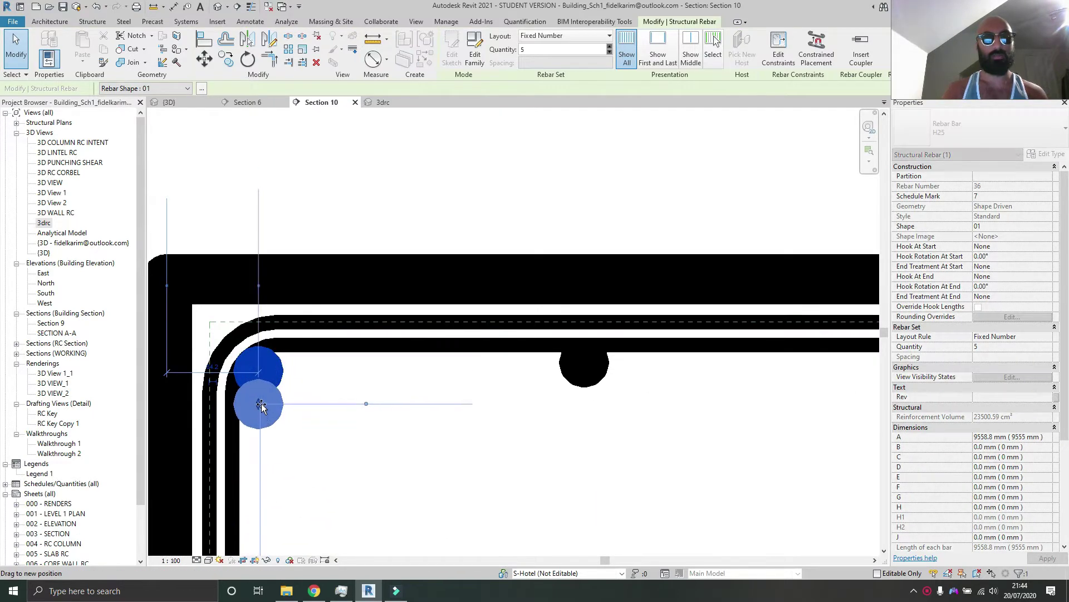
middle_click_drag(298, 462, 306, 313)
Move the left-face five-bar H25 set about 12.5 mm horizontally towards the column centre, off the link's leg, and clear the selection.
key("m")
key("v")
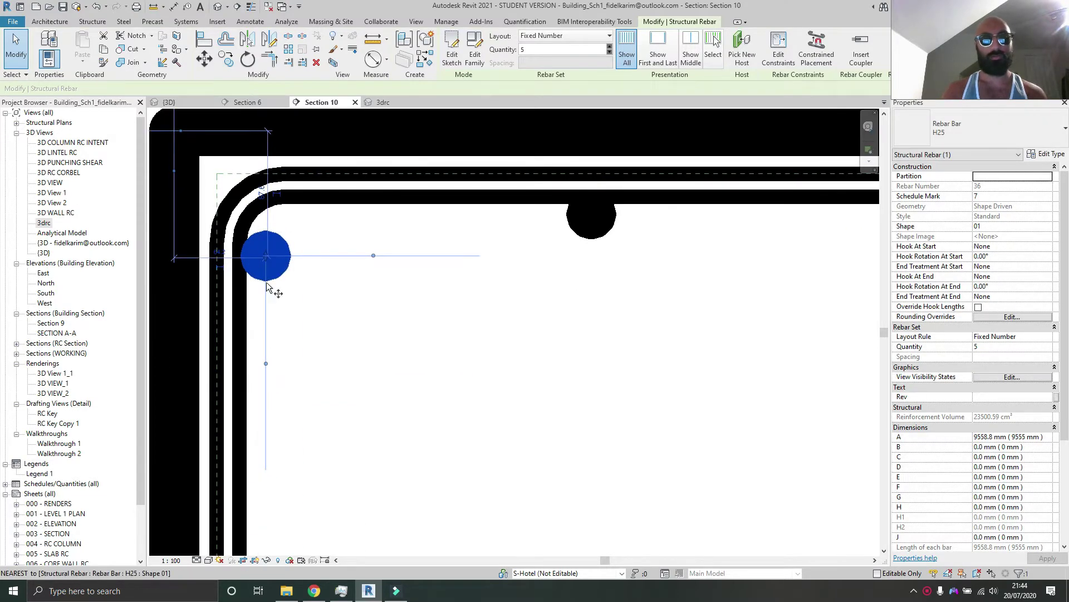
left_click(266, 255)
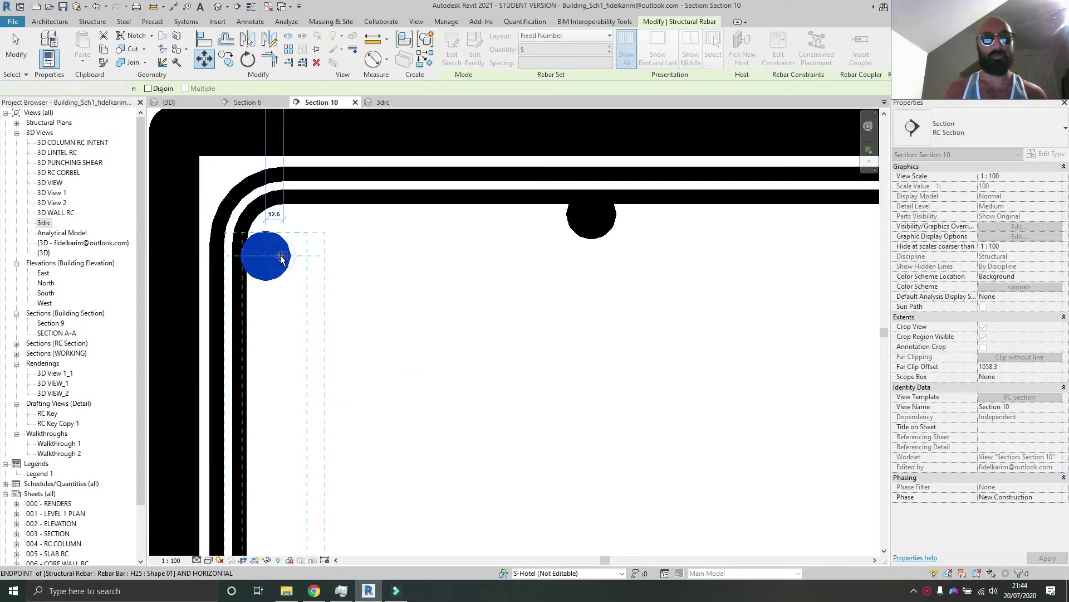
left_click(281, 258)
scroll(356, 317, "down", 5)
key("Escape")
key("Escape")
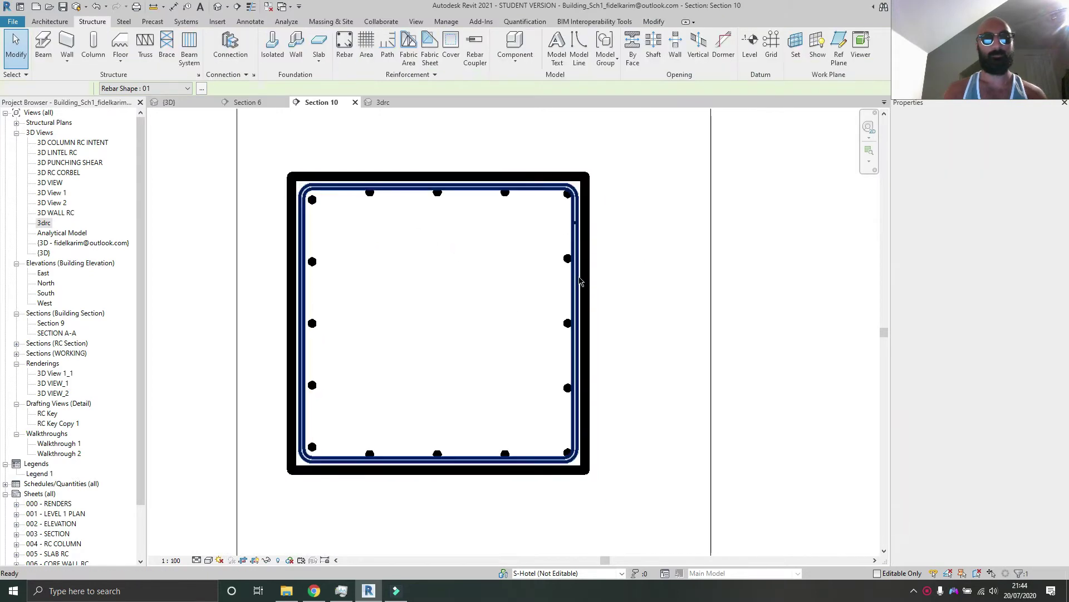
Delete the five-bar H25 set along the column's opposite, right-hand face.
left_click(567, 260)
key("Delete")
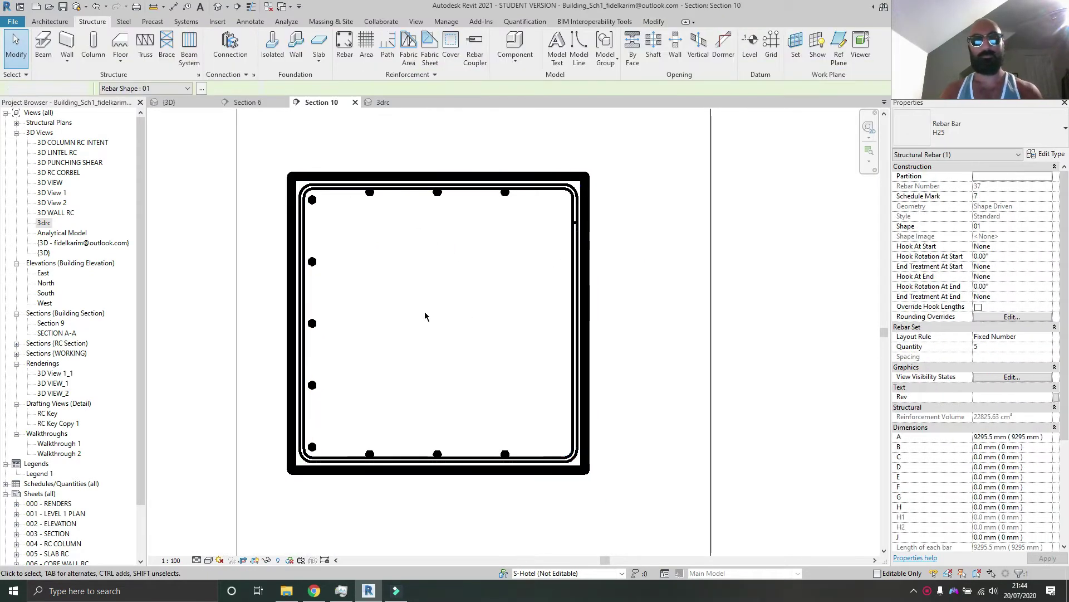
Align the three-bar H25 set along the column's lower face with the bottom bar of the left-face set.
scroll(388, 405, "up", 3)
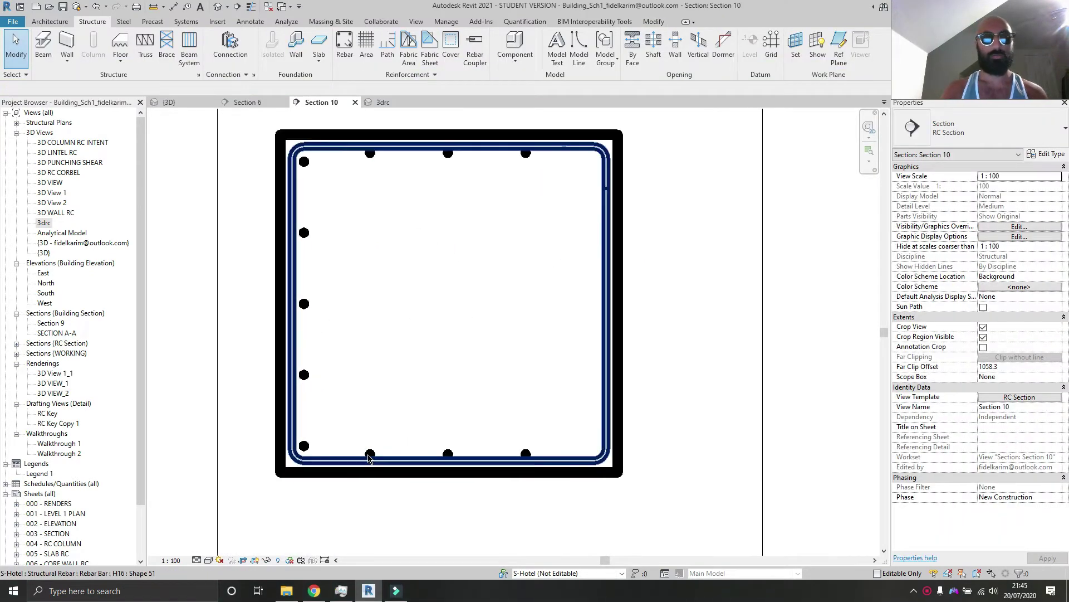
key("l")
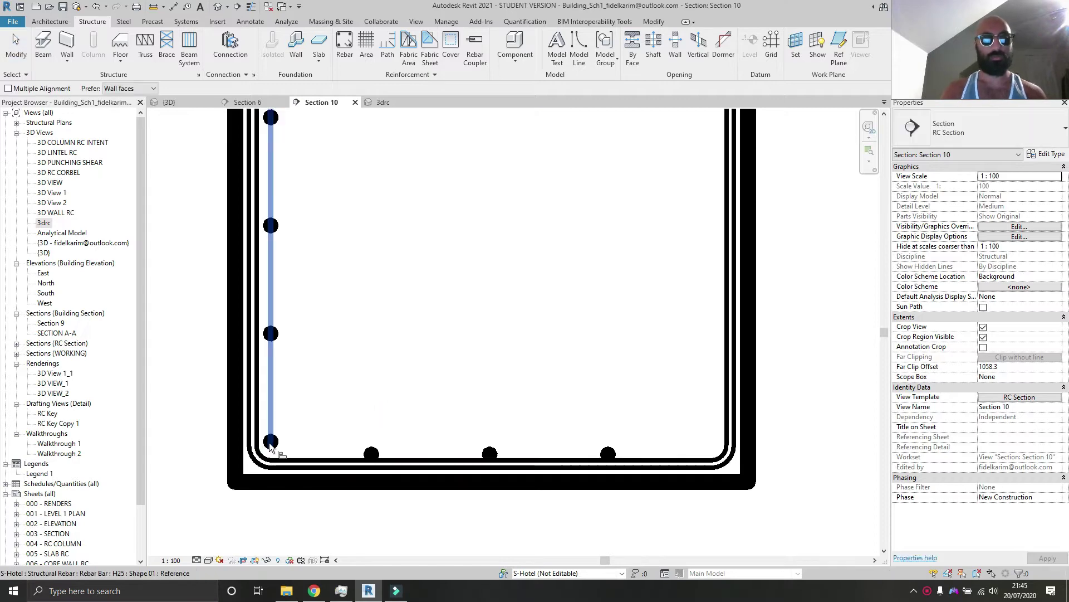
scroll(279, 437, "up", 6)
left_click(281, 427)
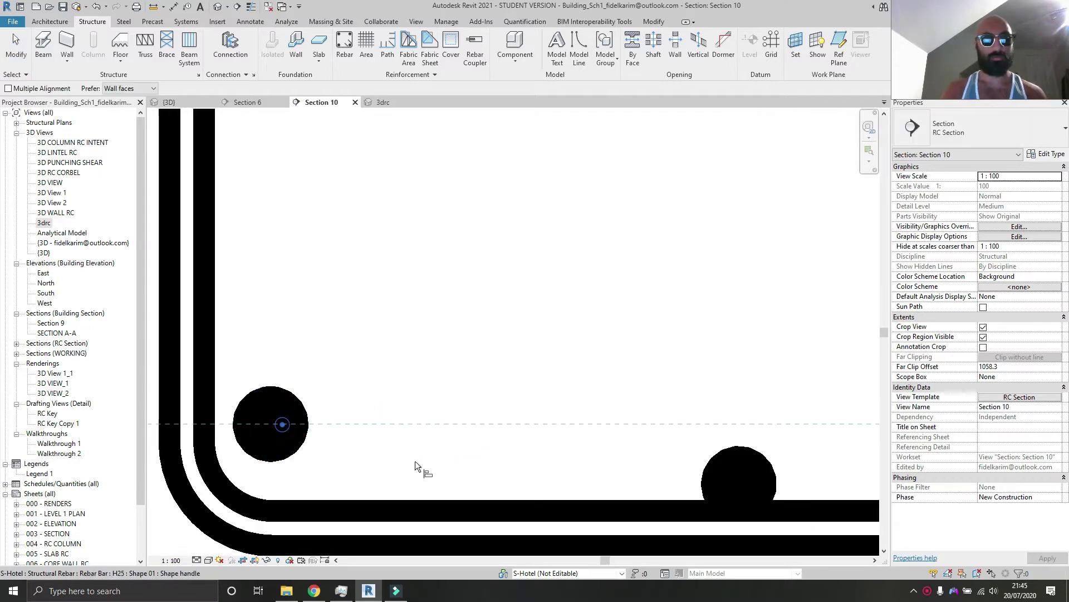
left_click(747, 480)
scroll(747, 480, "down", 4)
middle_click_drag(377, 436, 249, 425)
key("Escape")
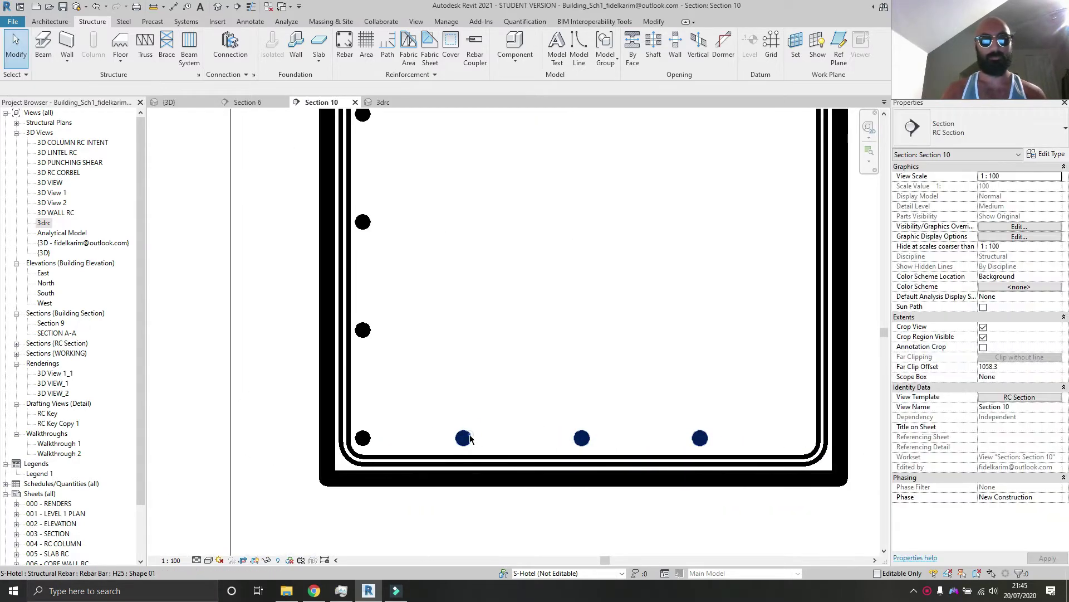
Mirror a copy of the lower three-bar H25 set about the column's horizontal centreline to the upper face.
left_click(463, 438)
scroll(469, 439, "down", 3)
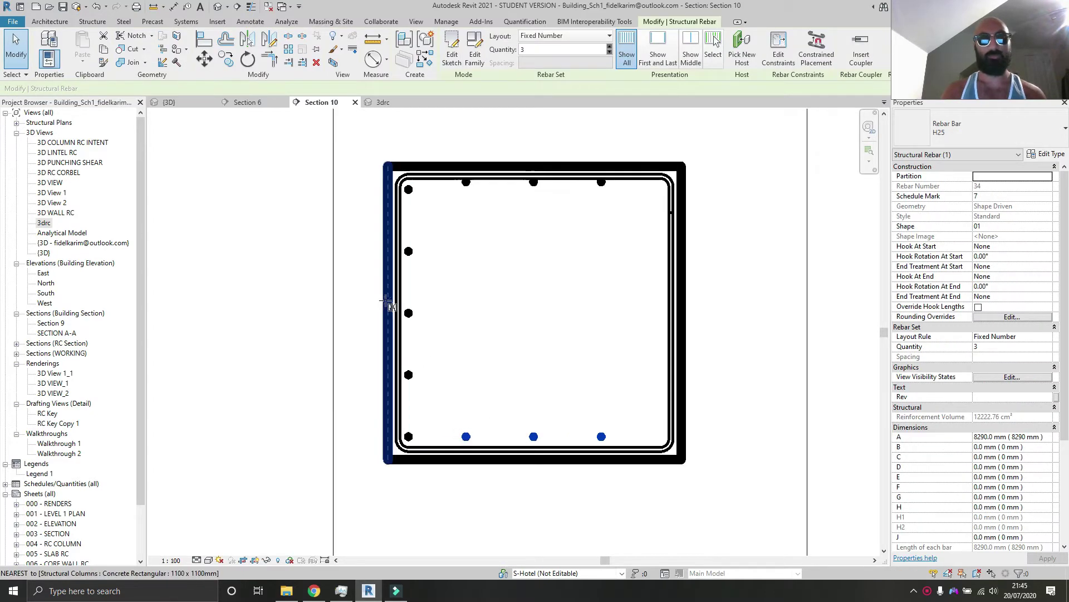
key("d")
key("m")
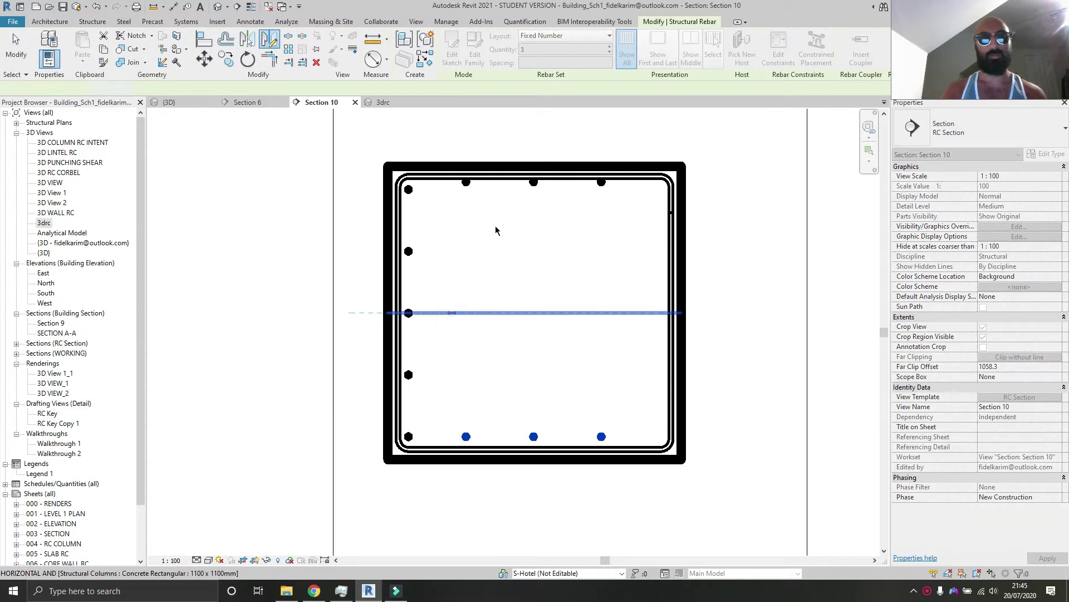
left_click(497, 225)
scroll(334, 234, "up", 4)
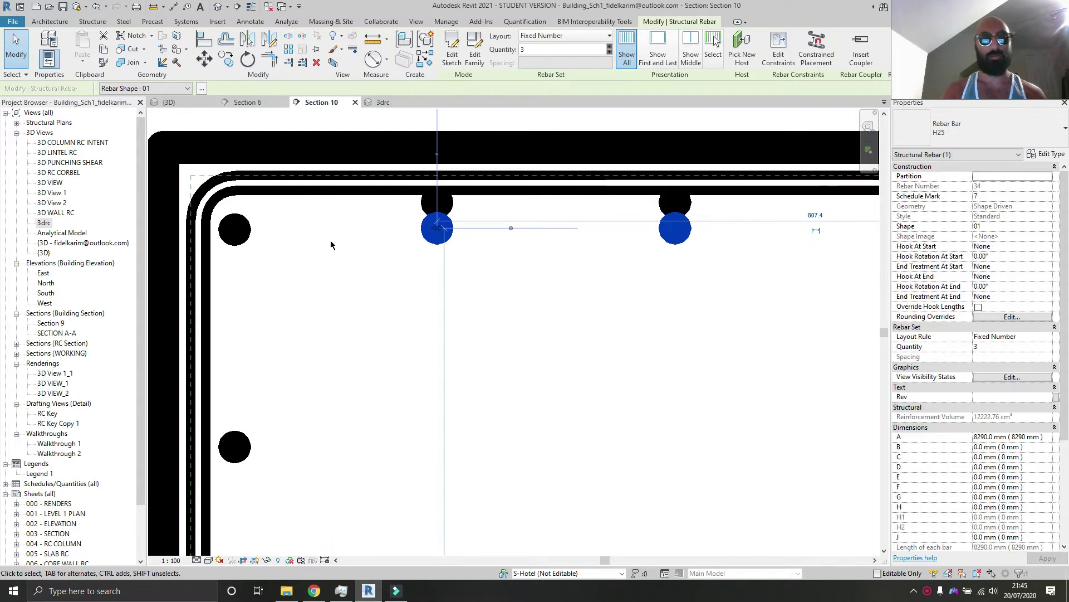
Level the left-face set's top bar with the mirrored bars and delete the original three-bar set along the upper face.
left_click(331, 245)
left_click(236, 233)
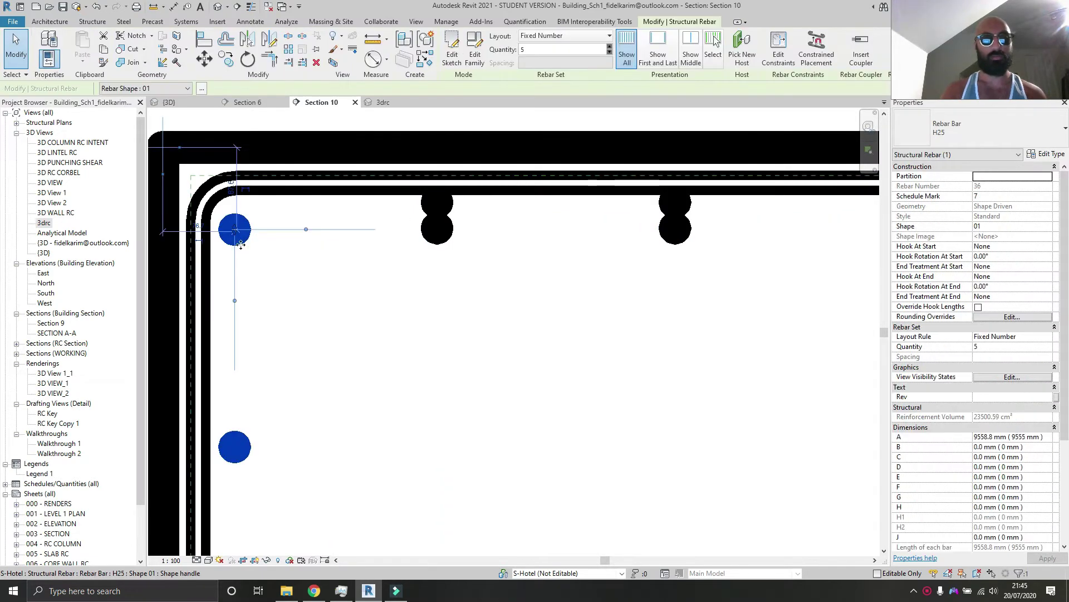
mouse_move(238, 239)
left_mouse_down()
mouse_move(238, 299)
mouse_move(238, 228)
left_mouse_up()
left_click(451, 208)
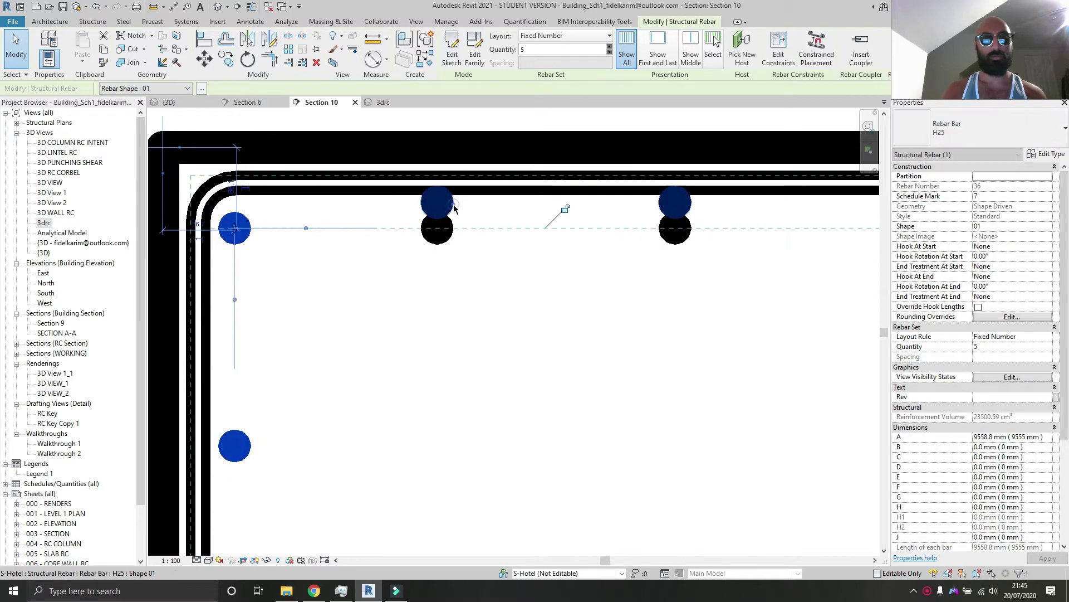
key("Delete")
Mirror a copy of the left-face five-bar H25 set about the column's vertical centreline to the right face, and clear the selection.
scroll(514, 259, "down", 5)
middle_click_drag(509, 286, 413, 237)
scroll(476, 272, "up", 1)
scroll(413, 236, "up", 2)
left_click(284, 296)
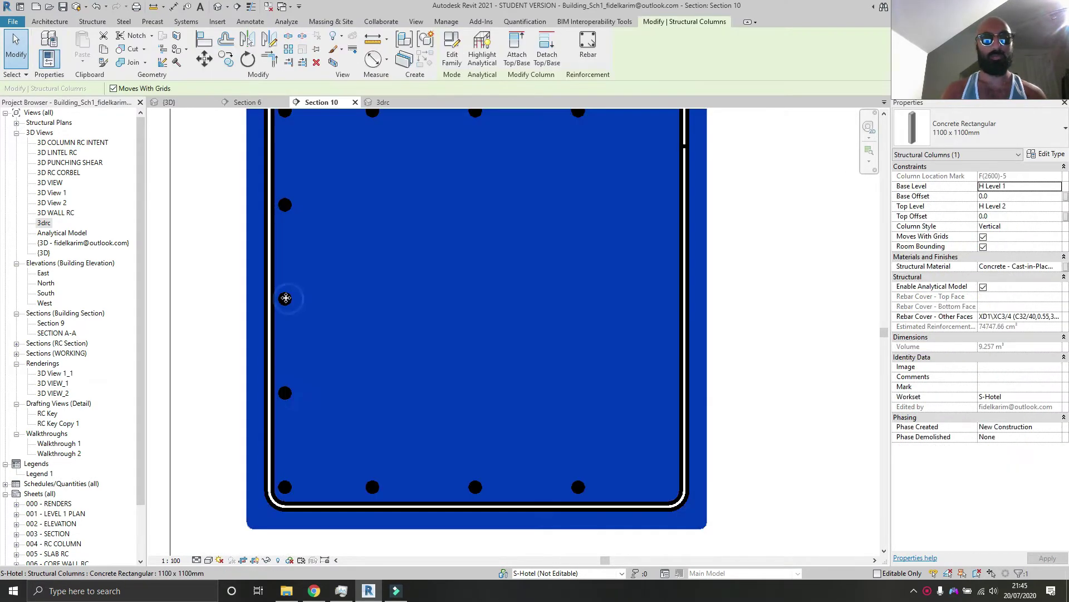
left_click(227, 321)
left_click(286, 399)
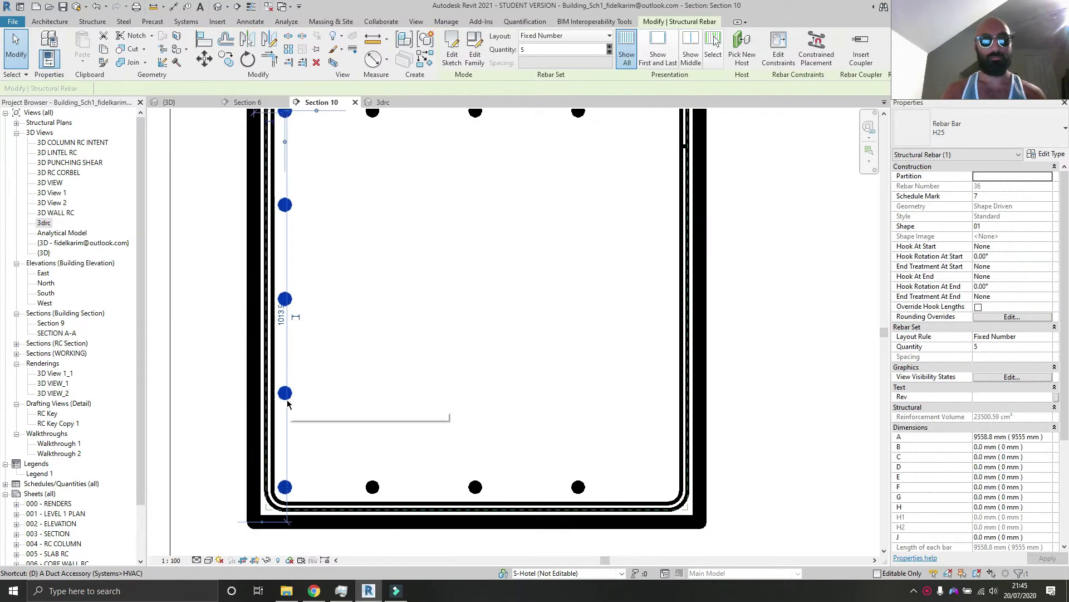
key("d")
key("m")
scroll(294, 406, "down", 2)
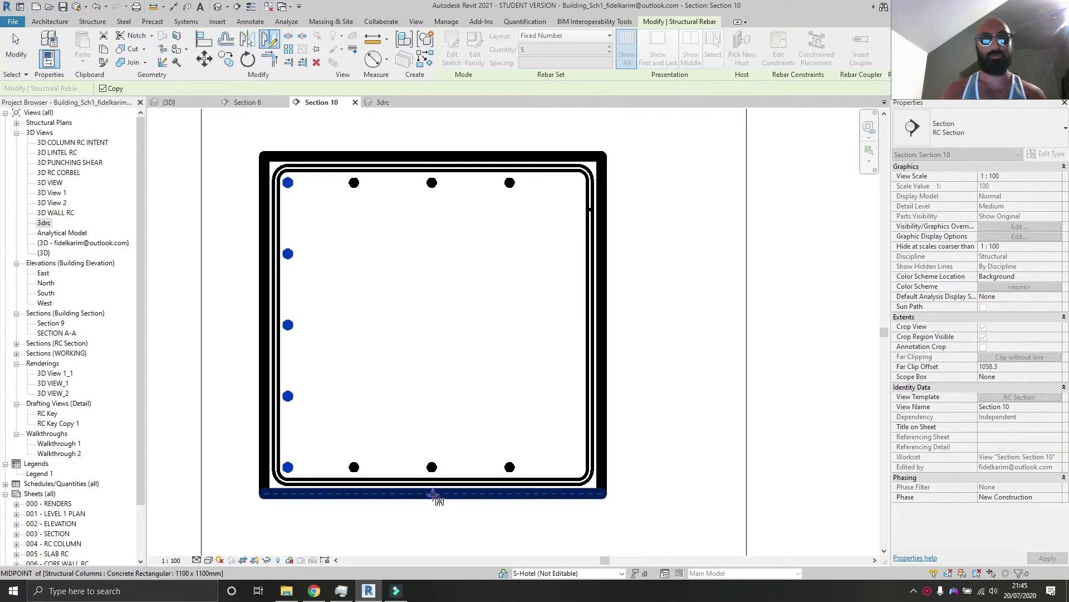
left_click(434, 493)
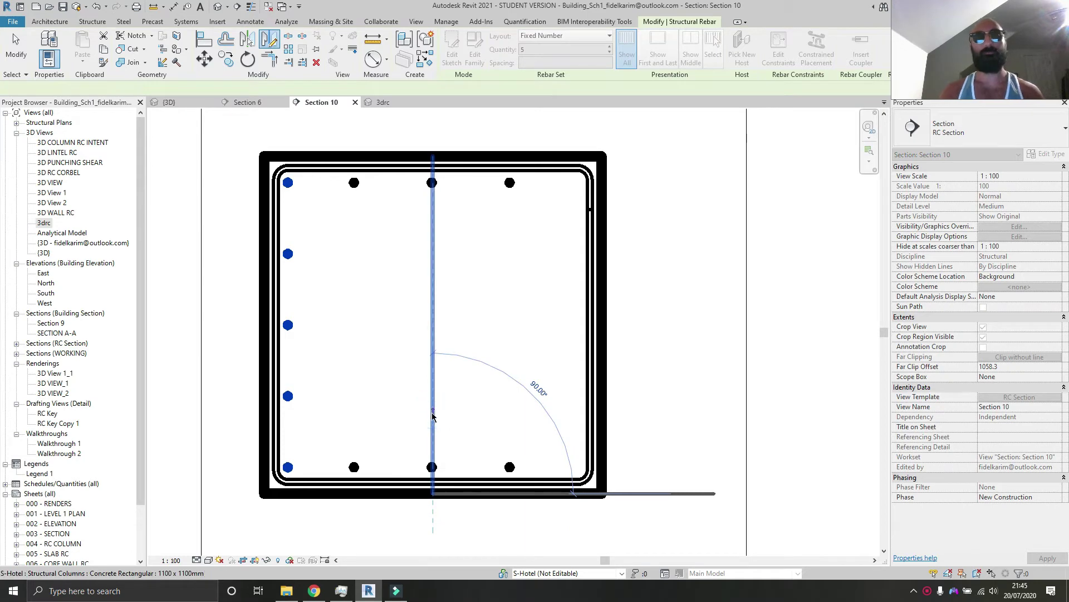
left_click(433, 417)
key("Escape")
scroll(388, 213, "down", 2)
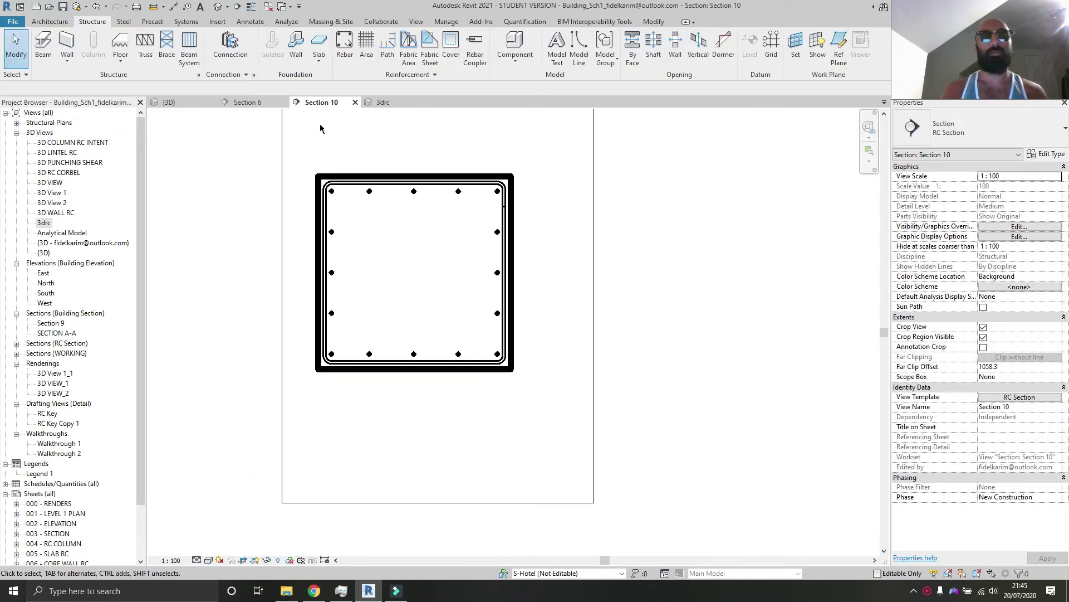
Select the whole column section and filter the selection down to the Structural Rebar category.
scroll(385, 329, "up", 3)
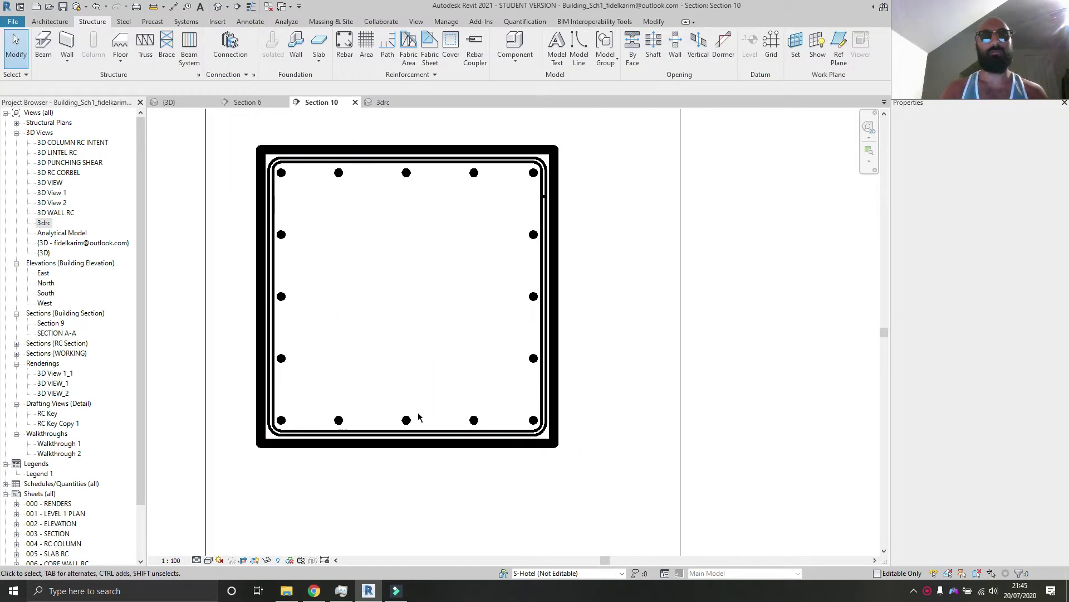
left_click_drag(608, 543, 221, 89)
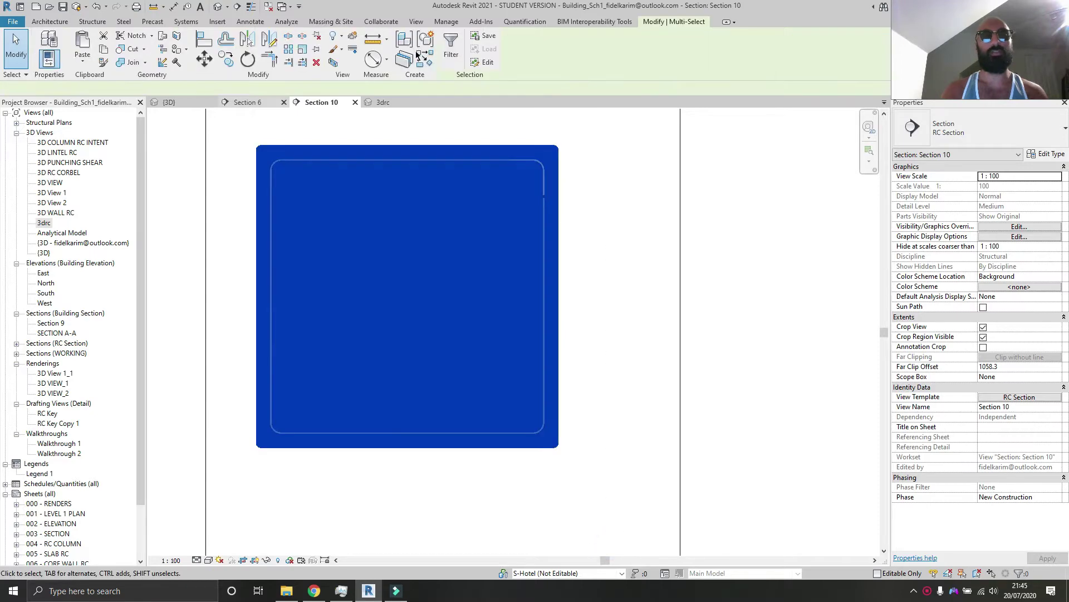
left_click(451, 44)
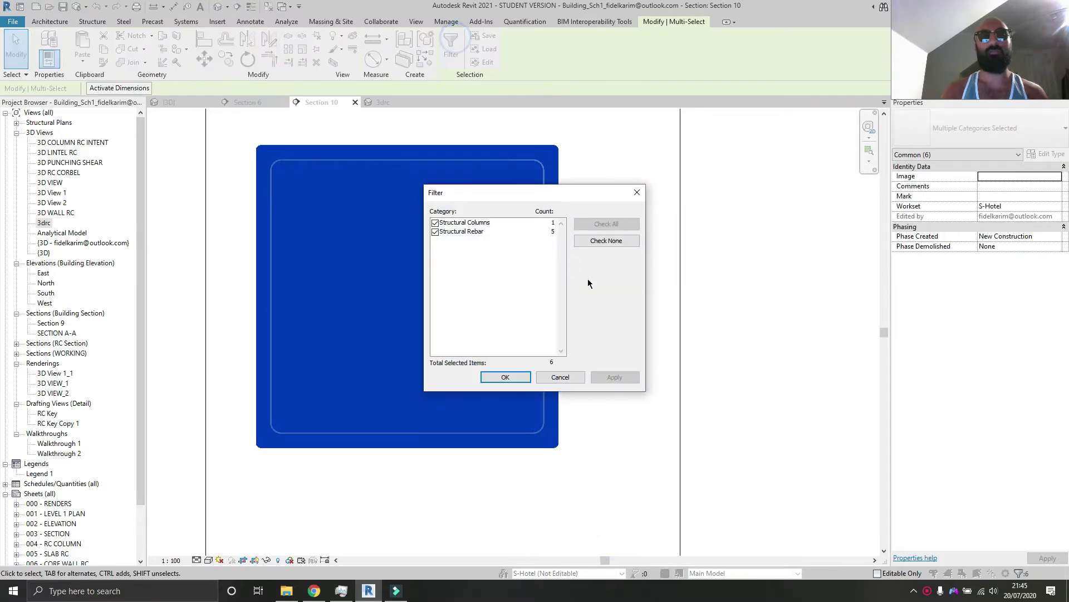
left_click(506, 377)
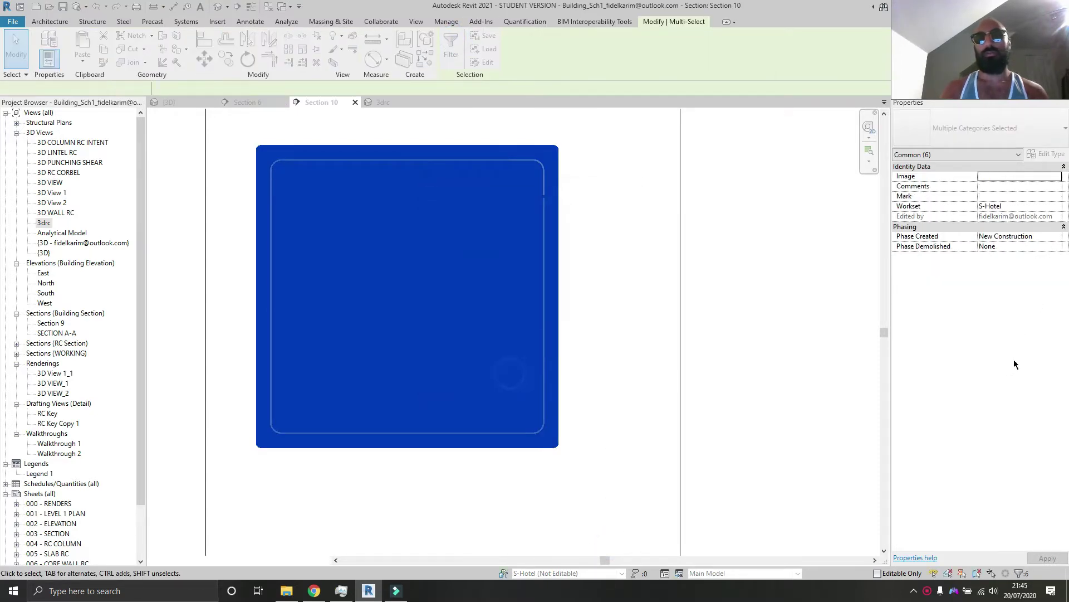
Make the column's rebar visible unobscured and as solid in the 3drc 3D view.
left_click(1030, 378)
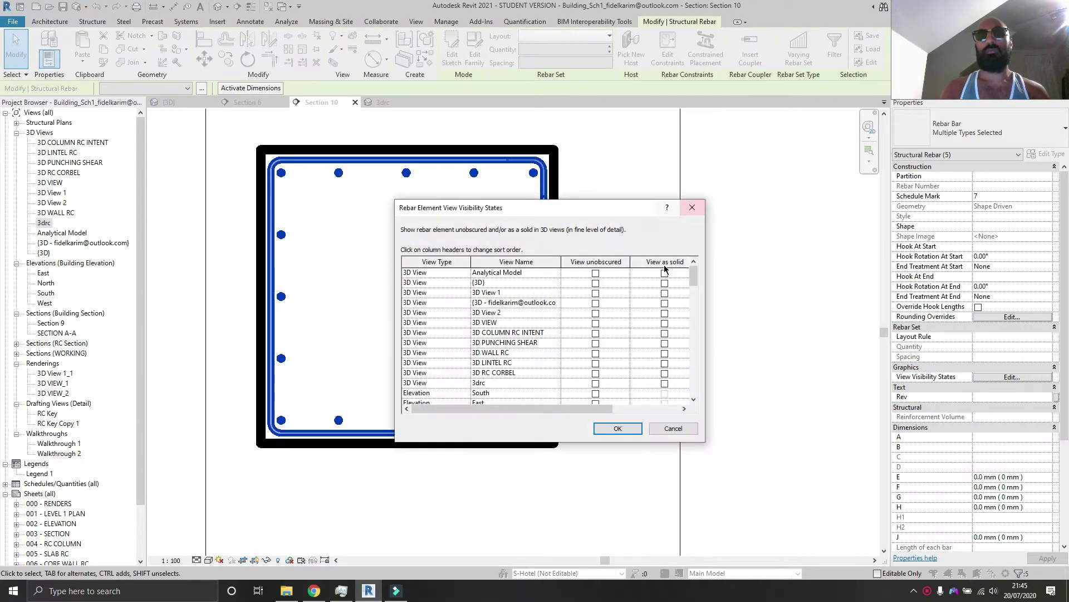
scroll(586, 379, "down", 2)
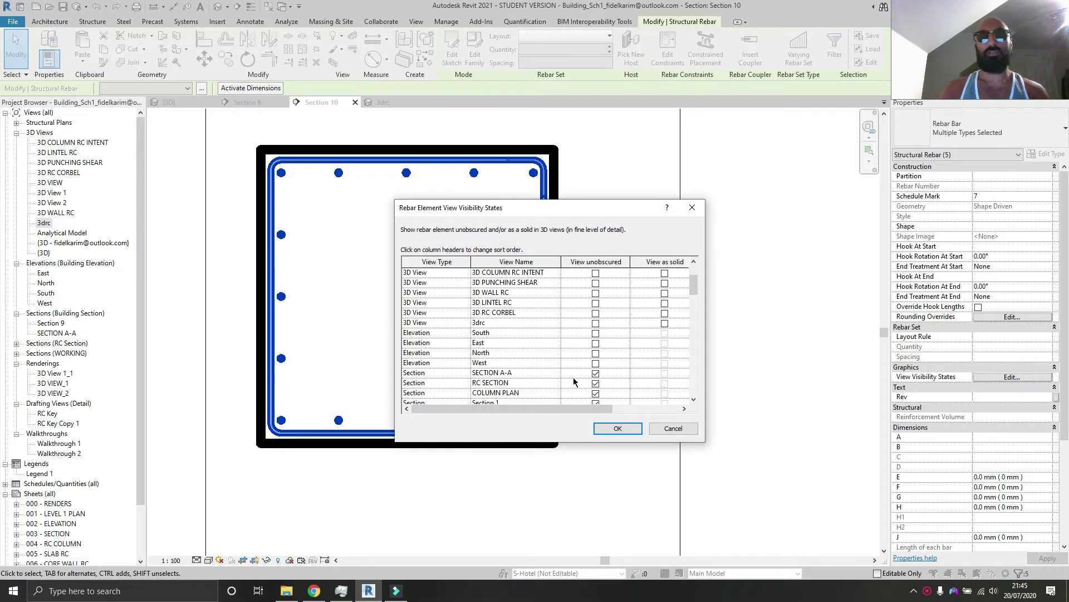
left_click(595, 325)
left_click(664, 323)
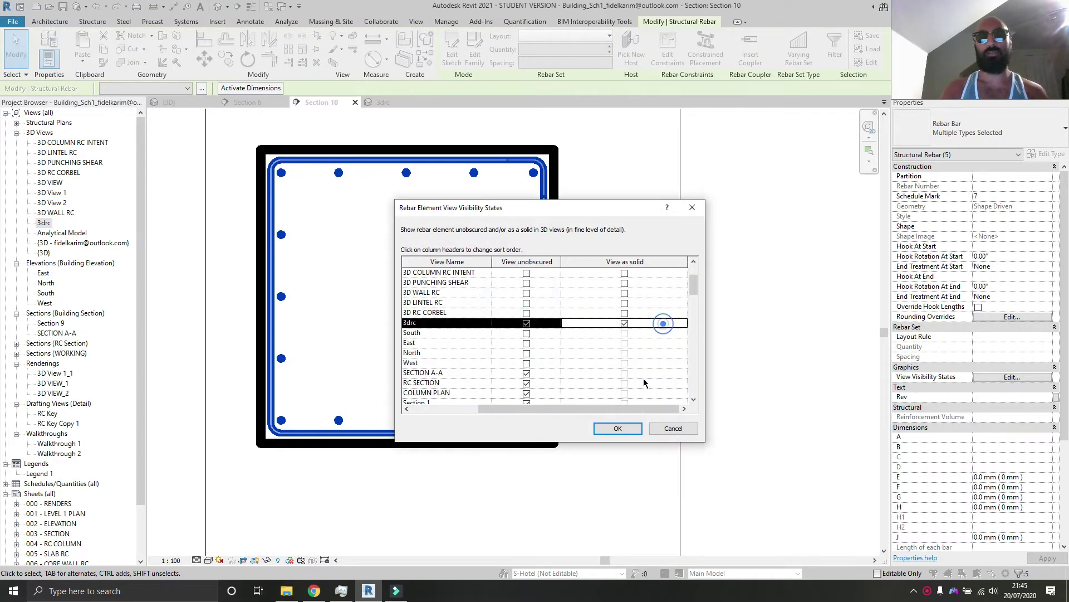
left_click(618, 429)
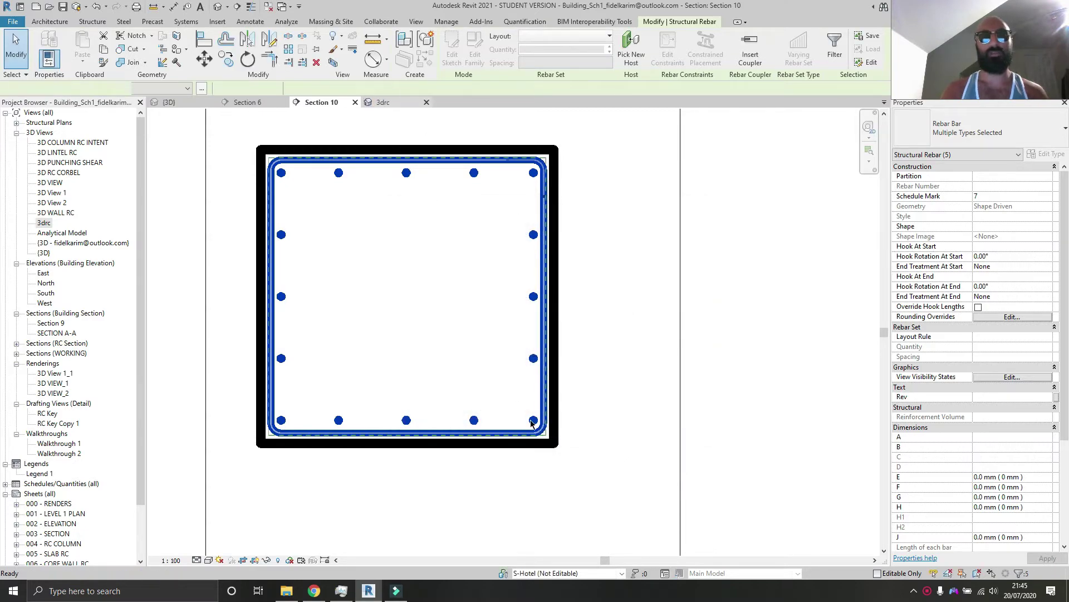
Open the 3drc view and examine the column's vertical bars and links from the corbel side.
key("ctrl+Tab")
left_click(403, 286)
scroll(403, 285, "down", 1)
middle_click_drag(384, 246, 715, 151, "shift")
scroll(564, 212, "up", 3)
middle_click_drag(592, 303, 707, 251, "shift")
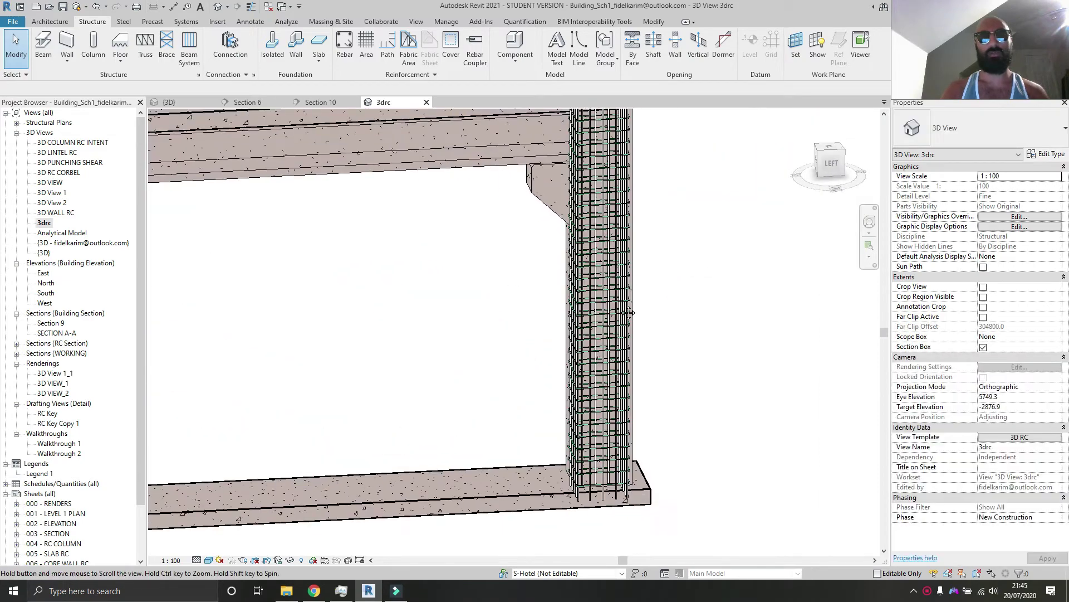
middle_click_drag(629, 313, 602, 393)
middle_click_drag(602, 392, 557, 393, "shift")
scroll(533, 301, "up", 3)
Change the column link set's bar type to H12 and clear the selection.
left_click(530, 291)
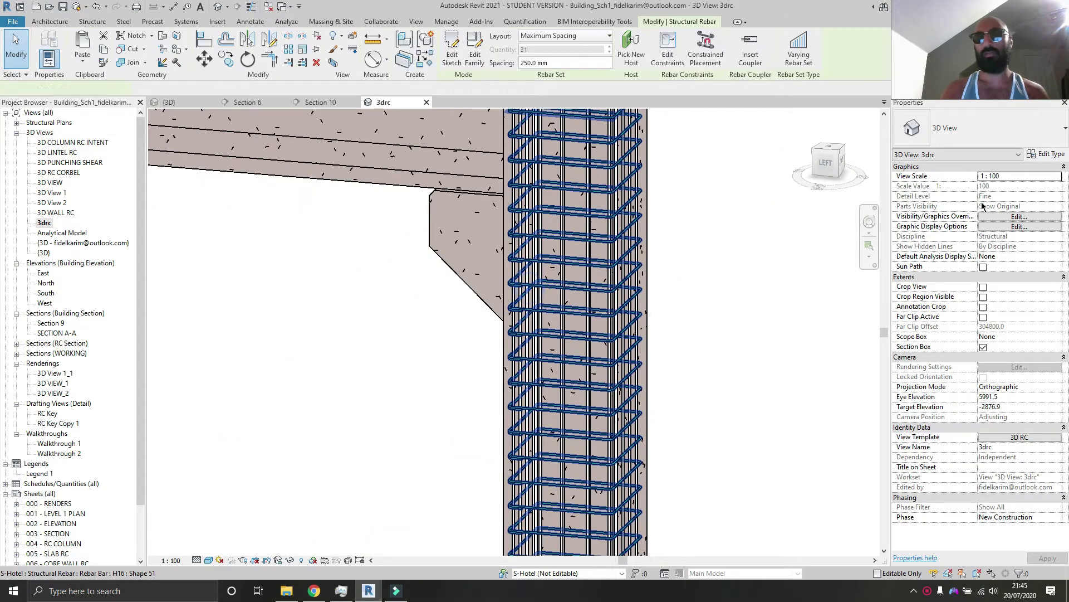
left_click(1023, 136)
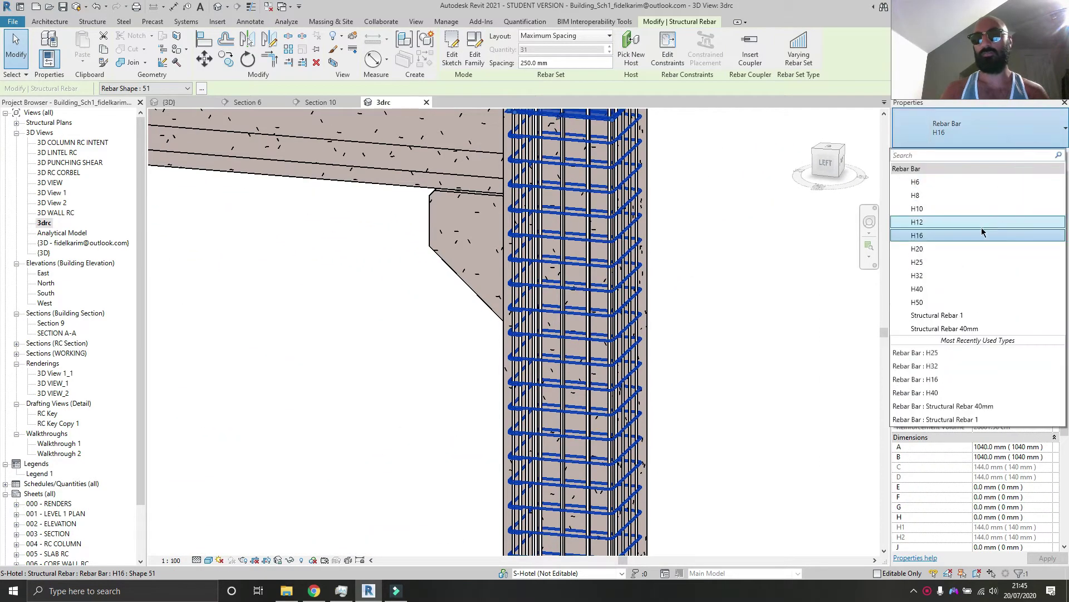
left_click(973, 225)
left_click(964, 133)
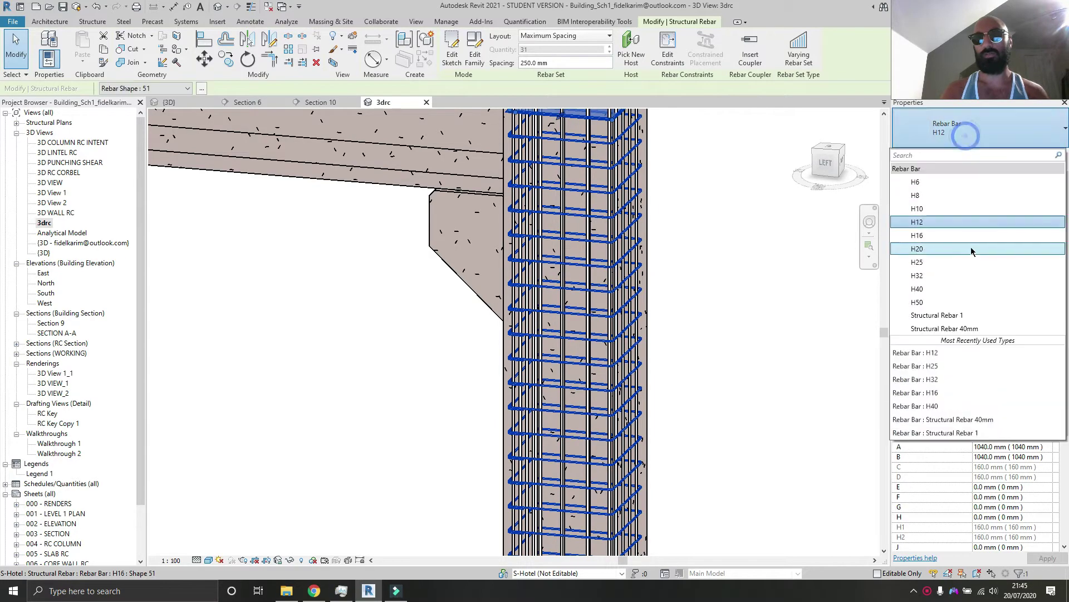
left_click(958, 242)
left_click(714, 250)
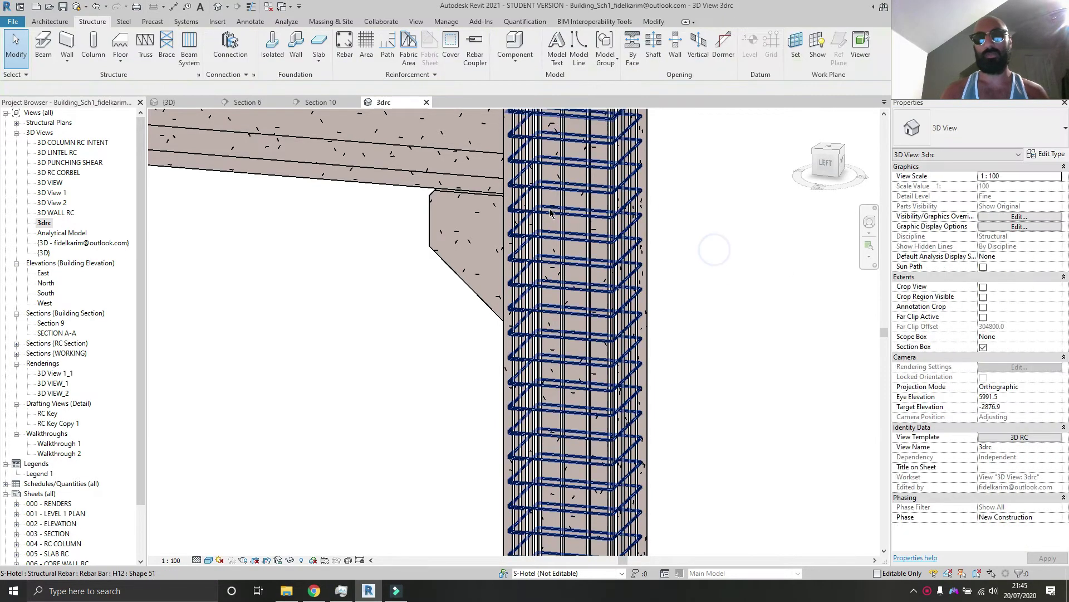
Inspect the column links close up in 3D, check Section 10, and return to Section 6.
scroll(486, 234, "up", 4)
scroll(486, 234, "up", 2)
scroll(411, 257, "down", 5)
middle_click_drag(413, 261, 350, 266, "shift")
left_click(328, 103)
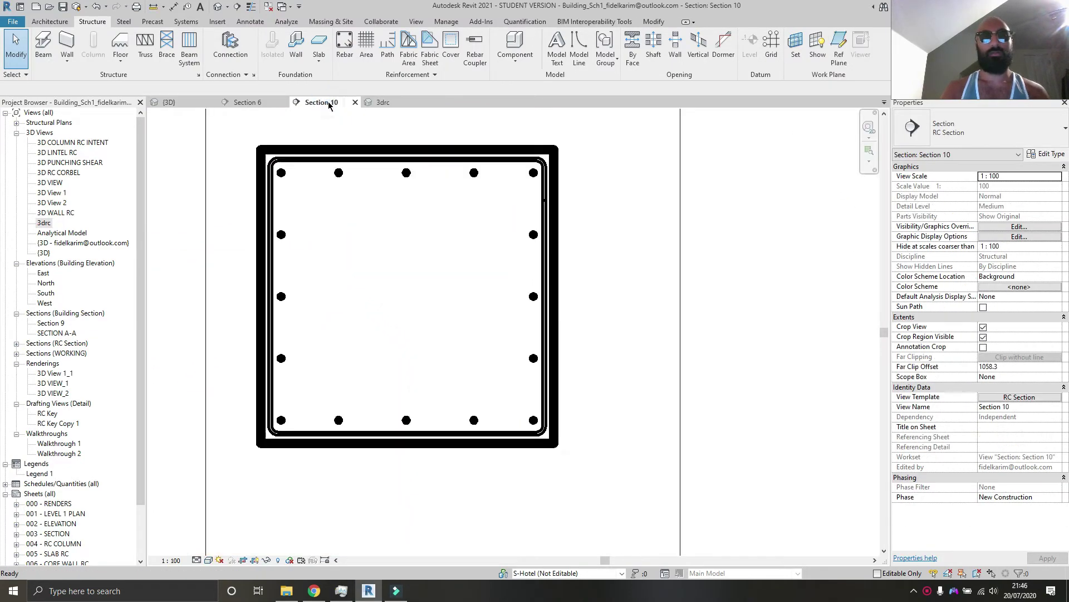
left_click(250, 104)
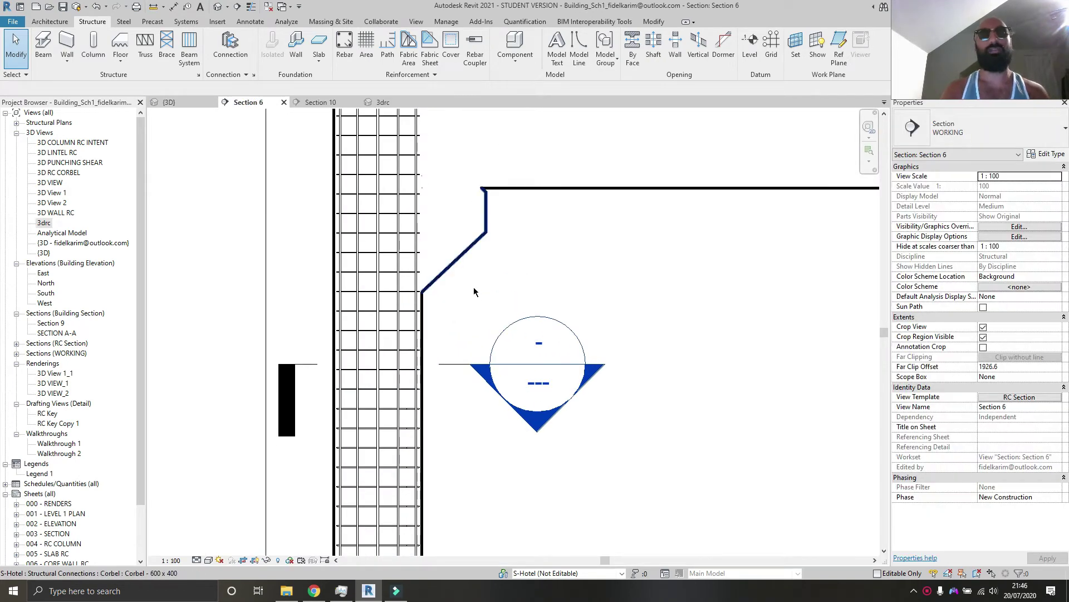
Select the column link set in Section 6, examine its layout beside the corbel, and clear the selection.
scroll(474, 291, "up", 5)
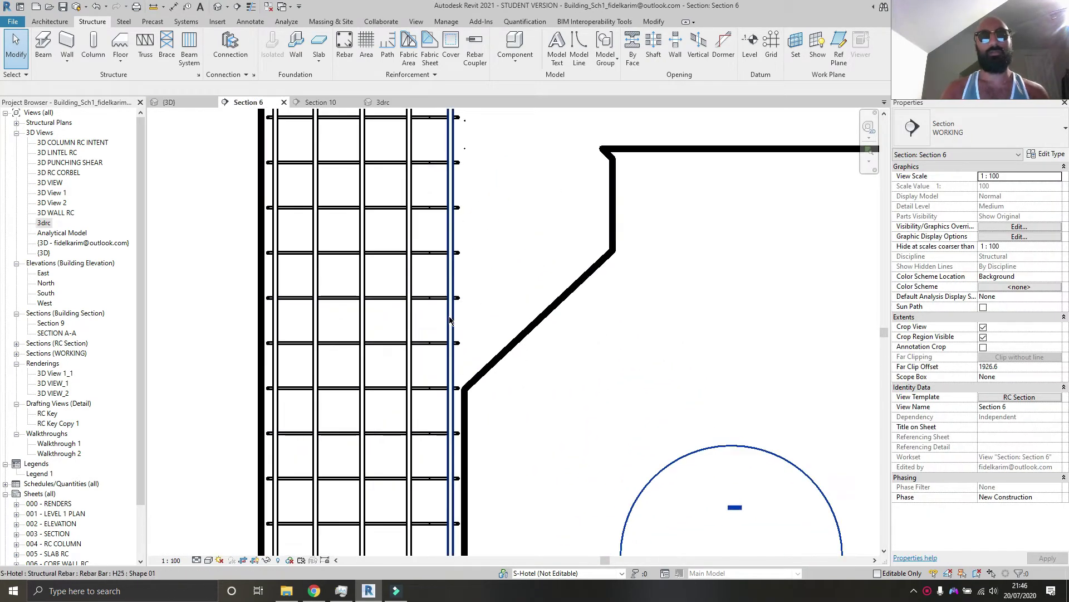
left_click(428, 297)
scroll(429, 297, "down", 4)
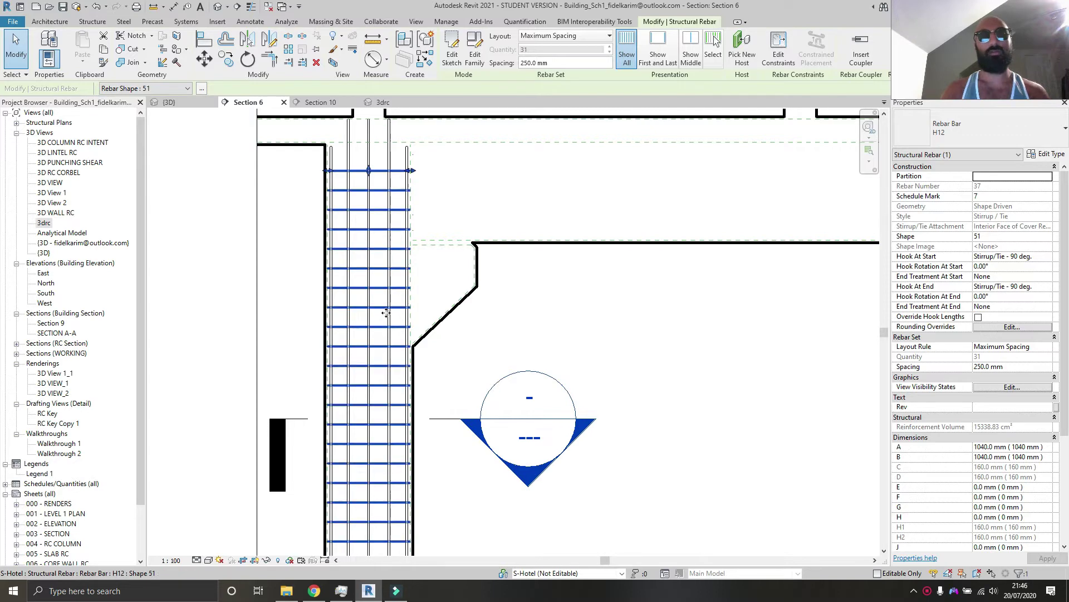
scroll(344, 255, "up", 3)
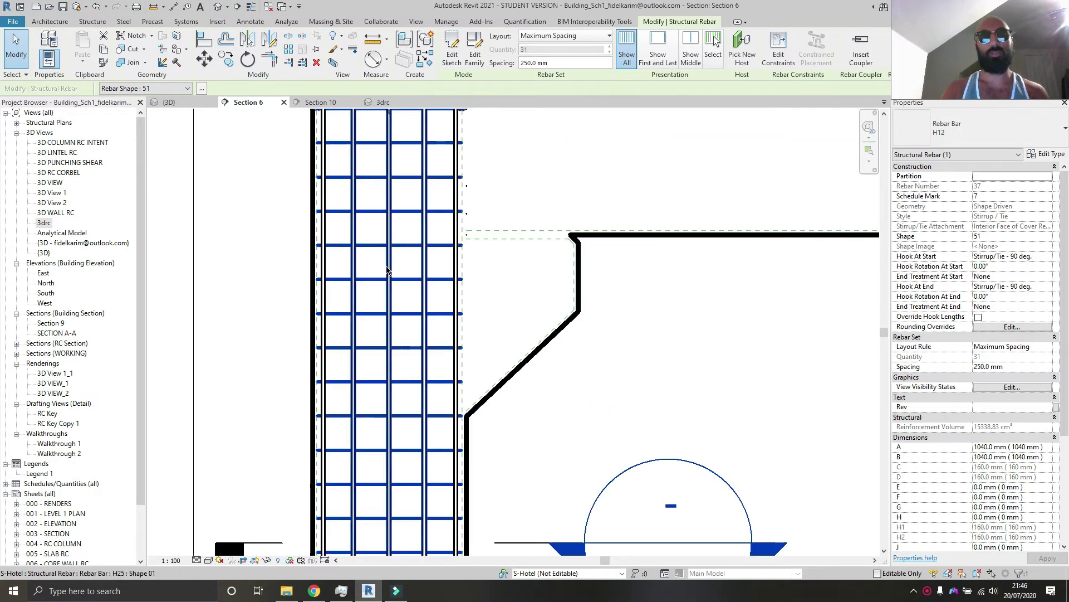
middle_click_drag(394, 364, 336, 359)
scroll(336, 359, "up", 1)
scroll(399, 378, "up", 1)
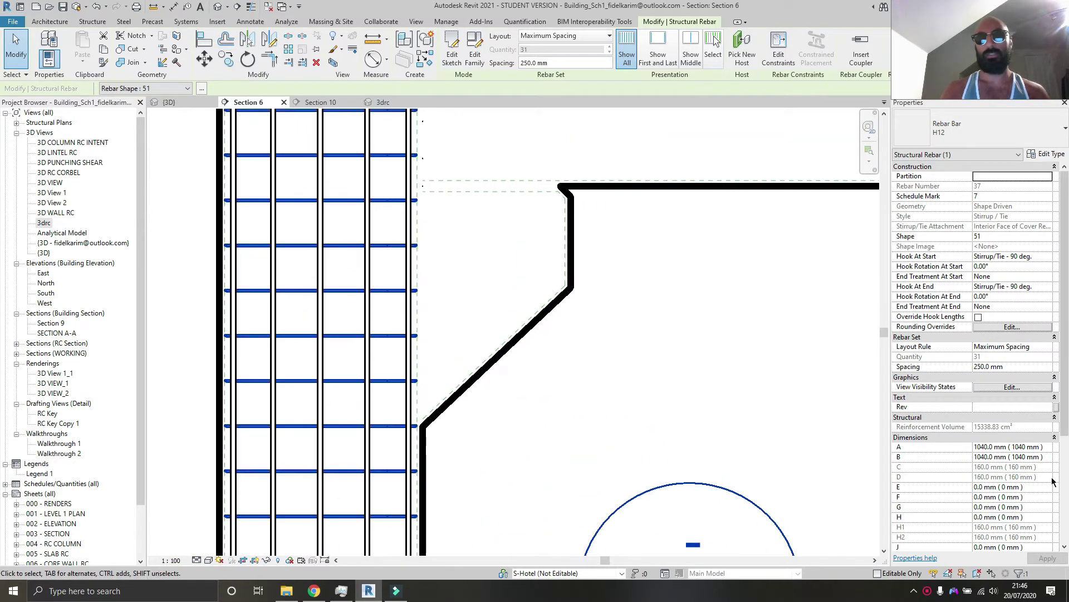
left_click(640, 394)
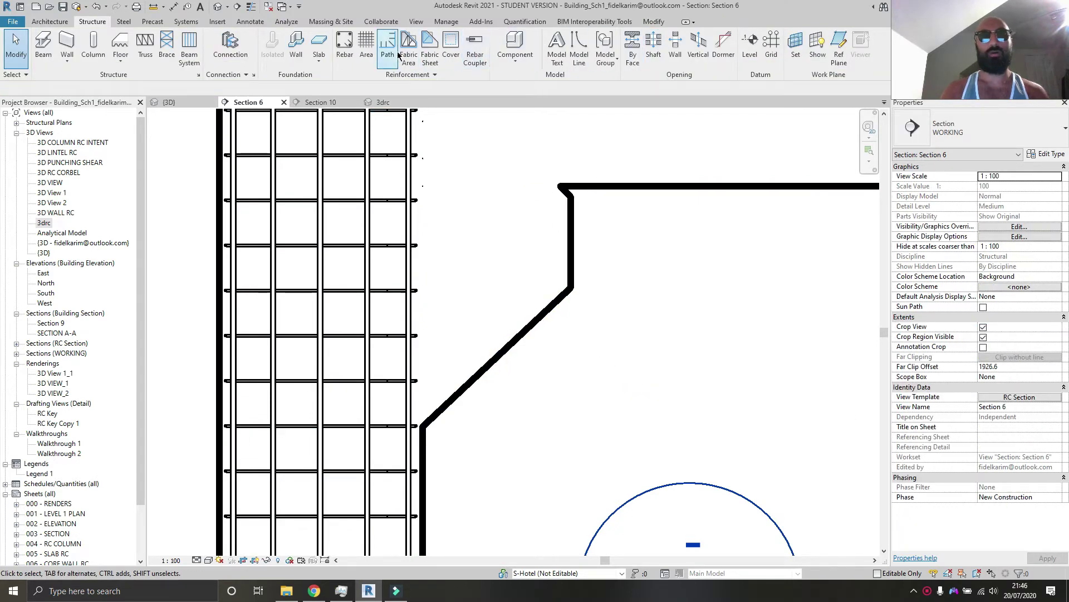
Place four single H16 shape 51 links across the column and the corbel's upper part, perpendicular to cover.
left_click(345, 53)
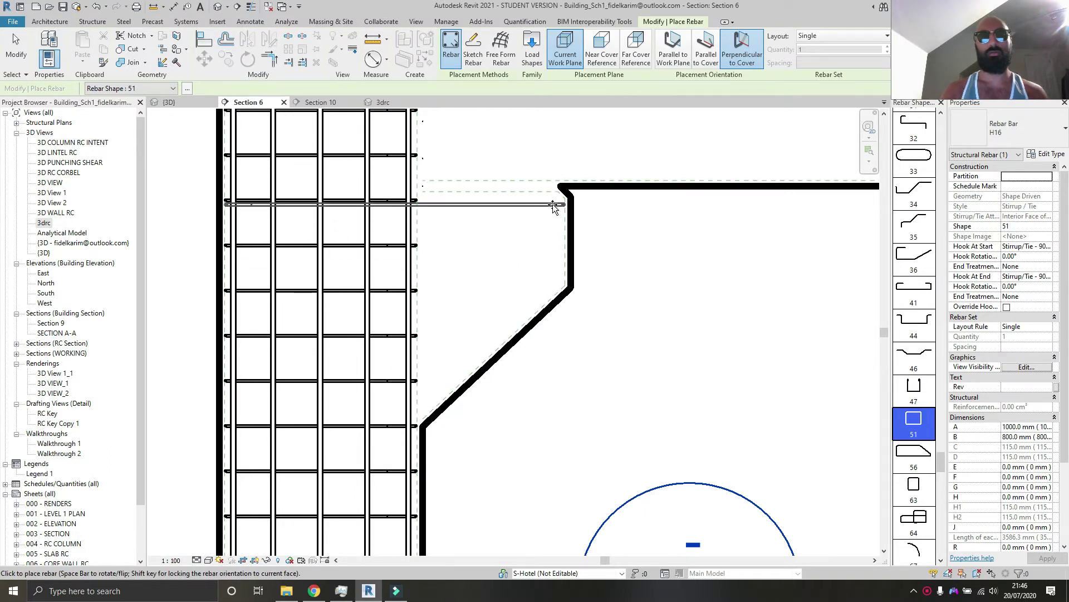
left_click(554, 203)
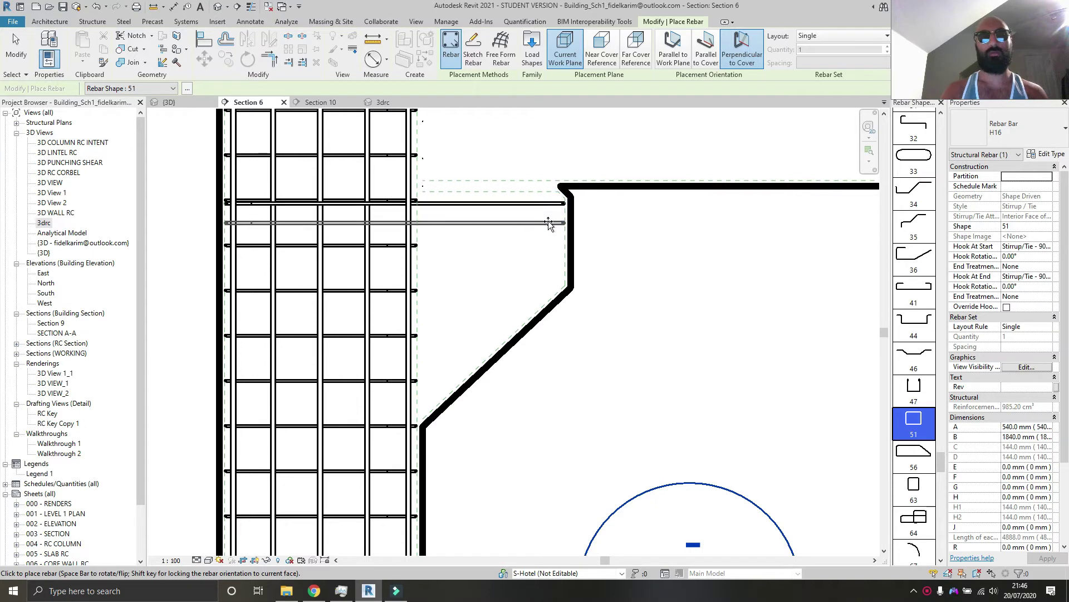
left_click(548, 220)
left_click(543, 255)
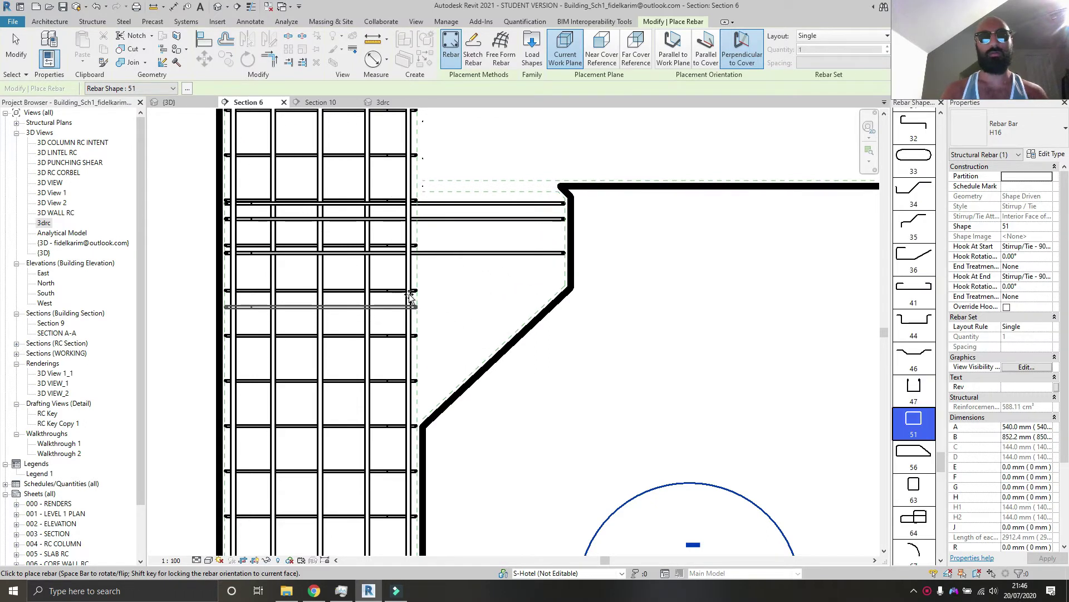
left_click(551, 274)
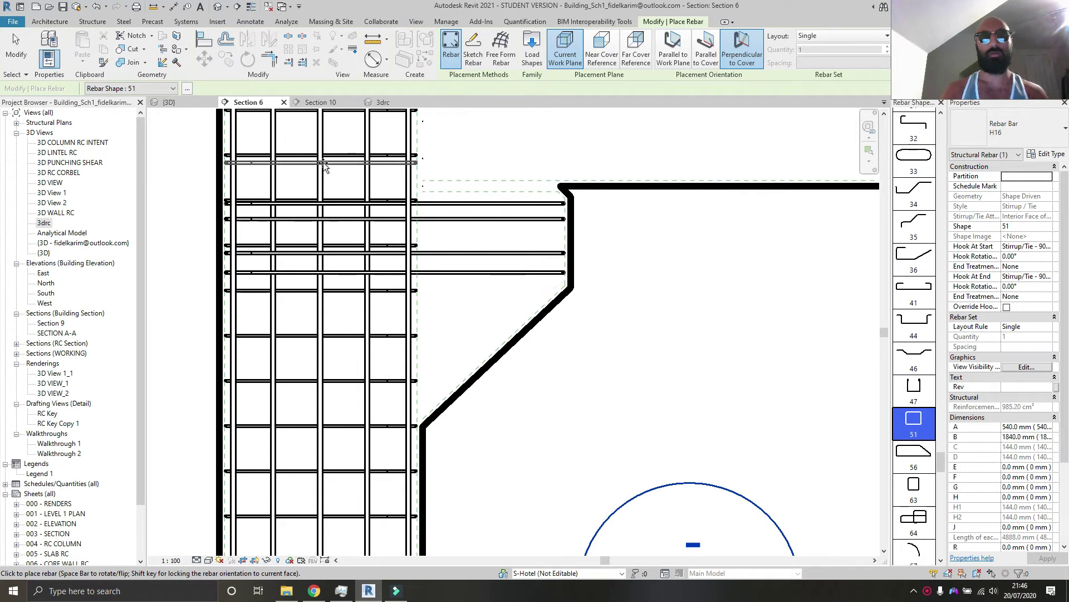
Close the Family1 3D view without saving its changes.
left_click(172, 106)
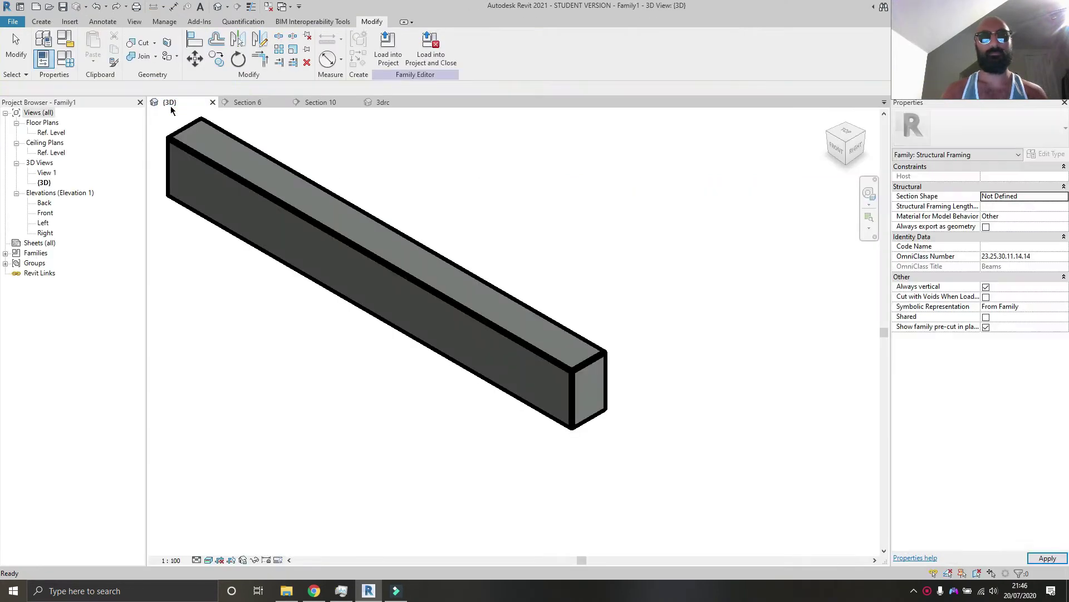
left_click(212, 103)
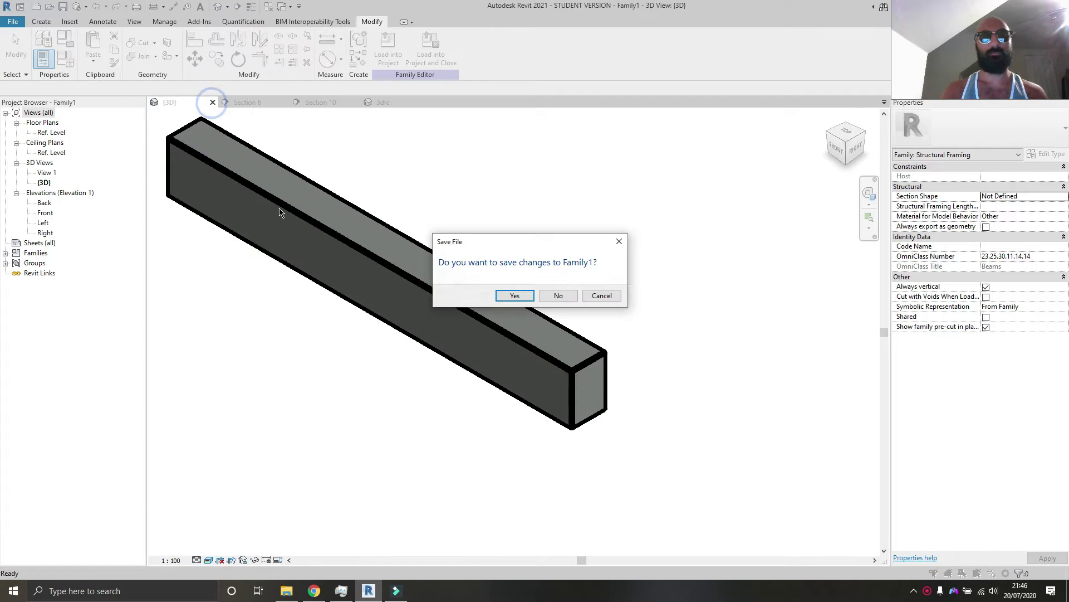
left_click(556, 296)
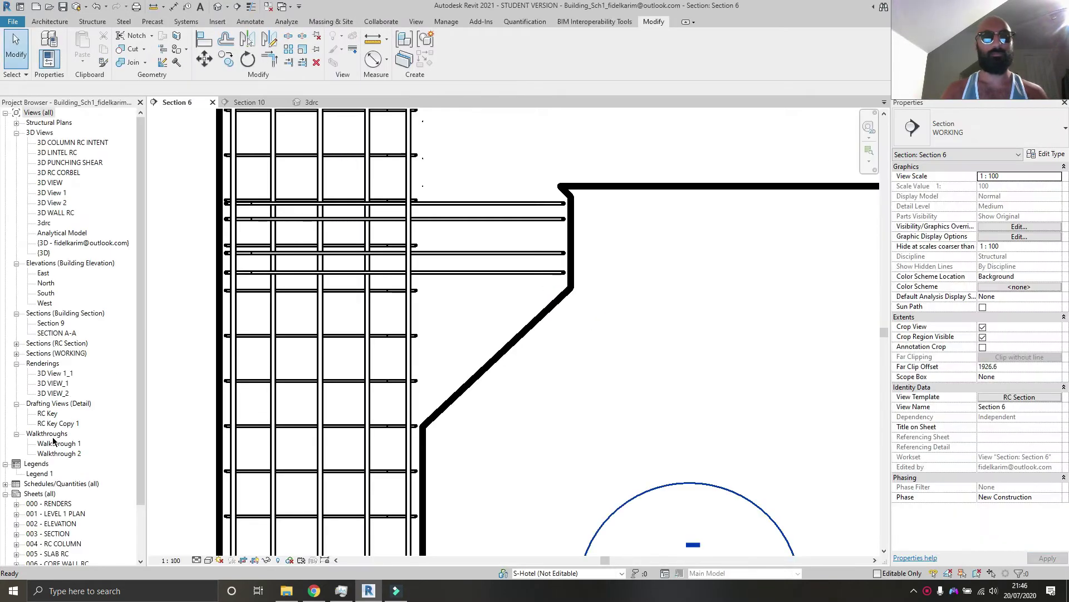
Open sheet 008 - 3D RC ELEMENTS, examine the reference corbel's reinforcement, and return to Section 6.
scroll(56, 463, "down", 2)
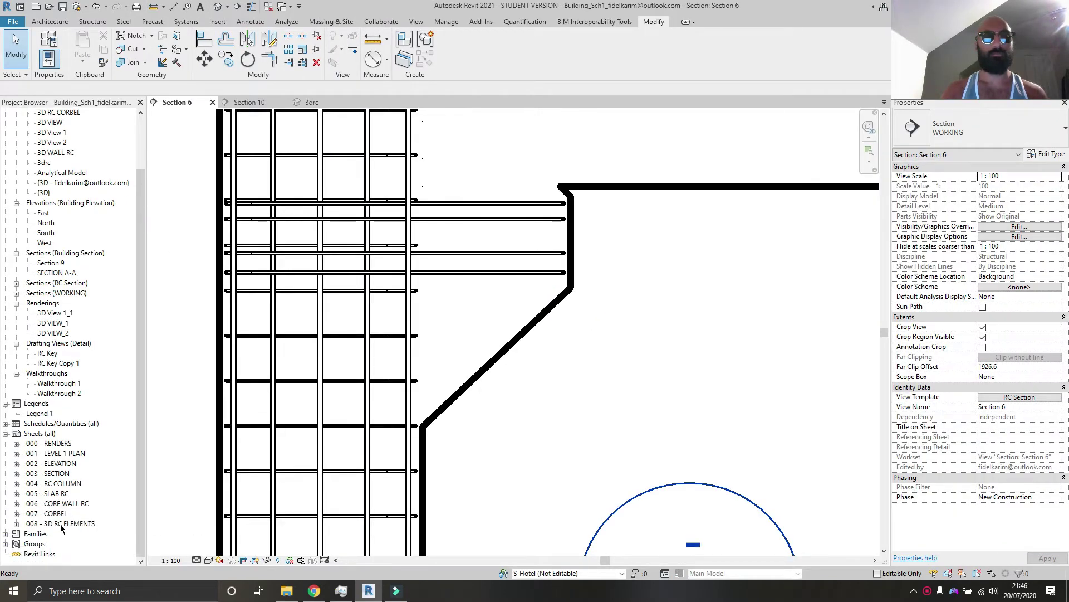
double_click(63, 526)
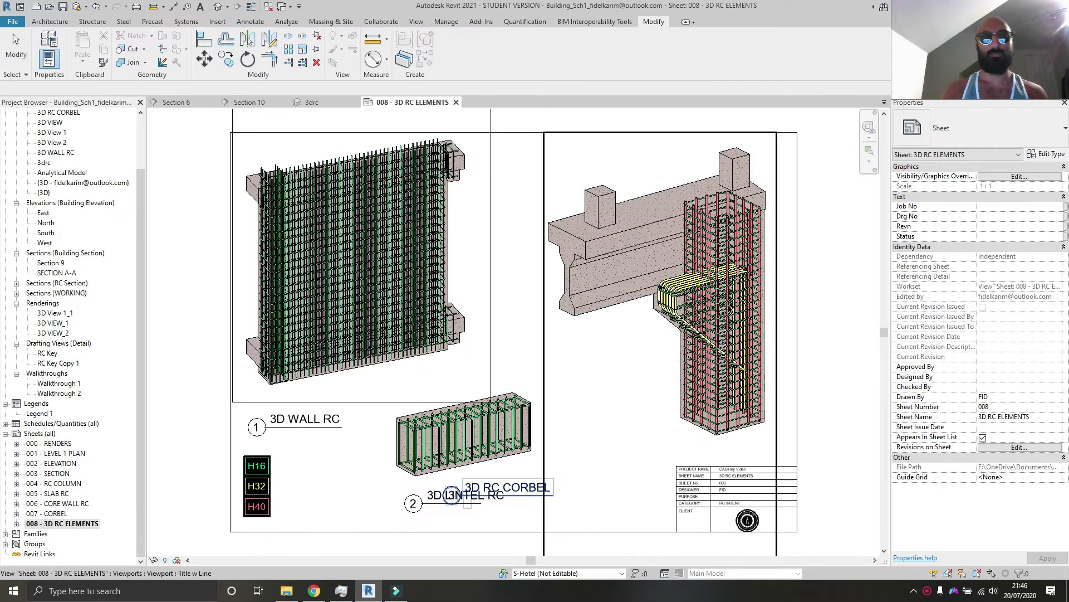
scroll(726, 363, "up", 5)
scroll(725, 363, "up", 3)
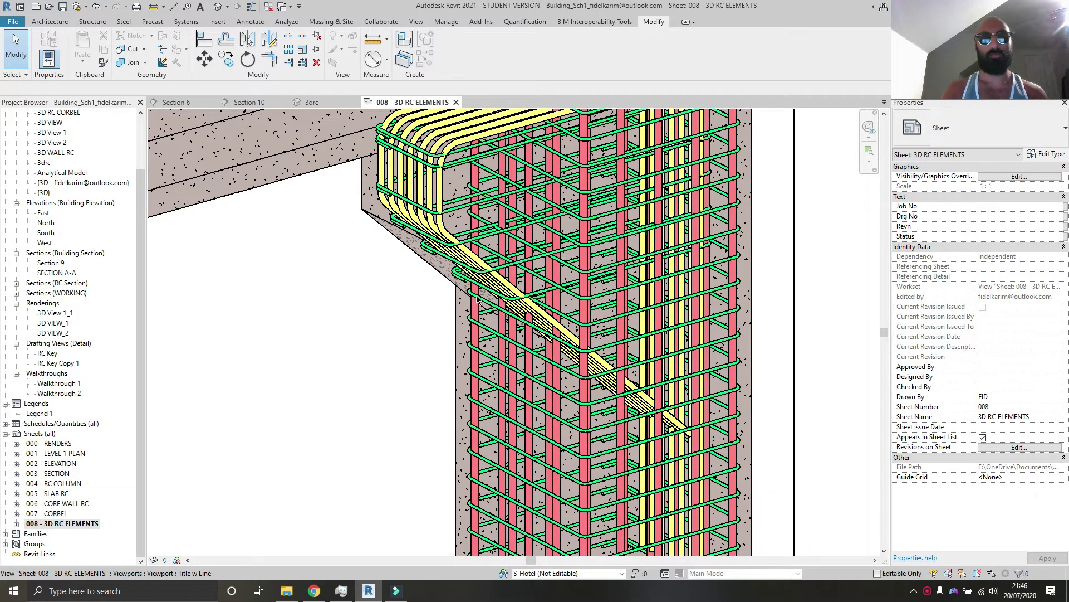
left_click(249, 102)
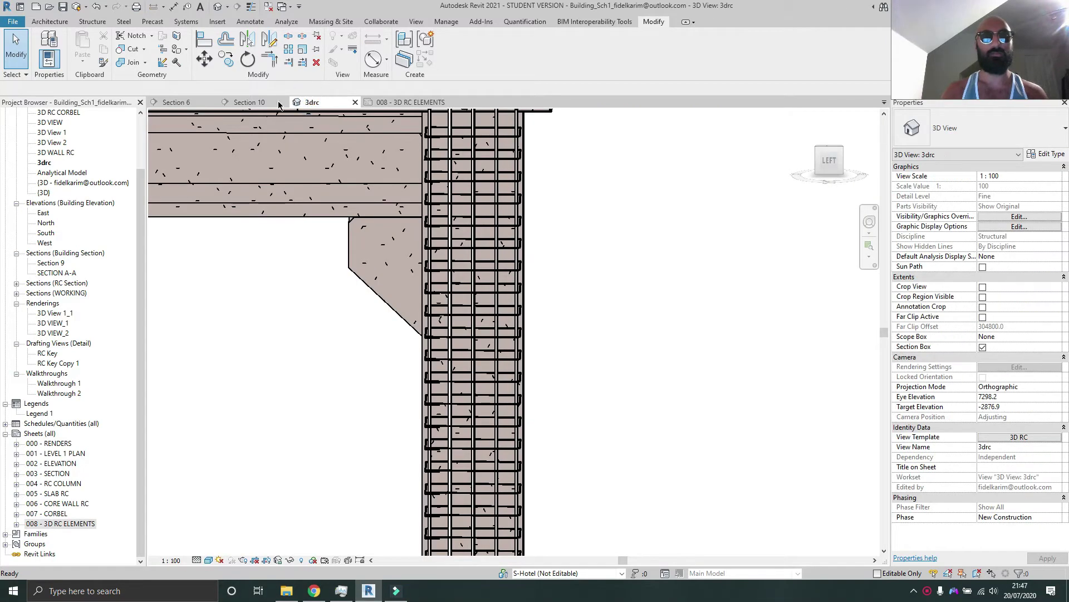
left_click(177, 102)
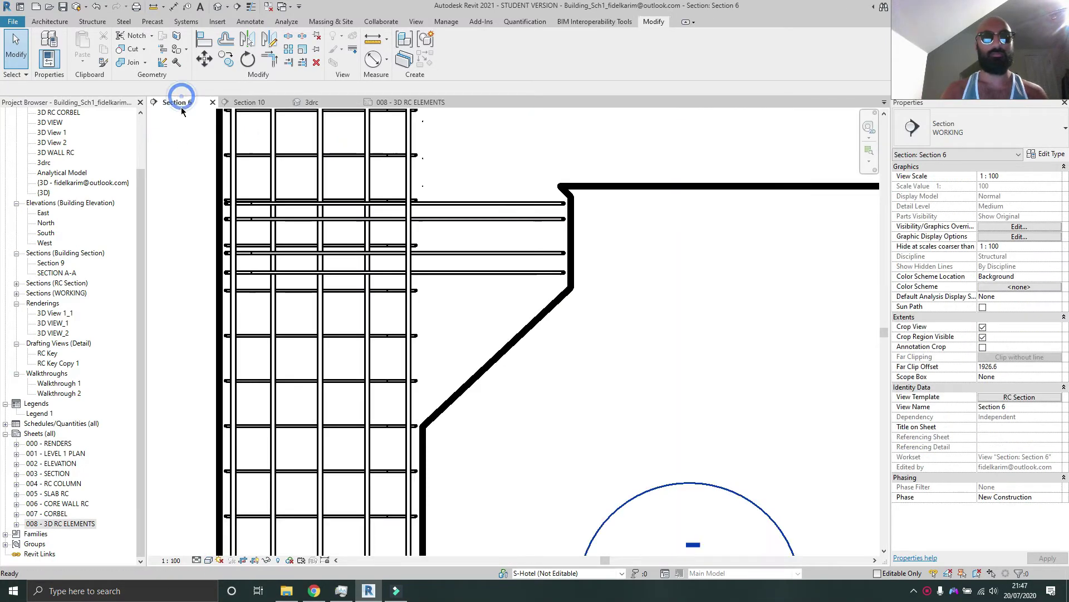
Place two more single H16 shape 51 links among the existing corbel links in Section 6.
middle_click_drag(352, 307, 400, 318)
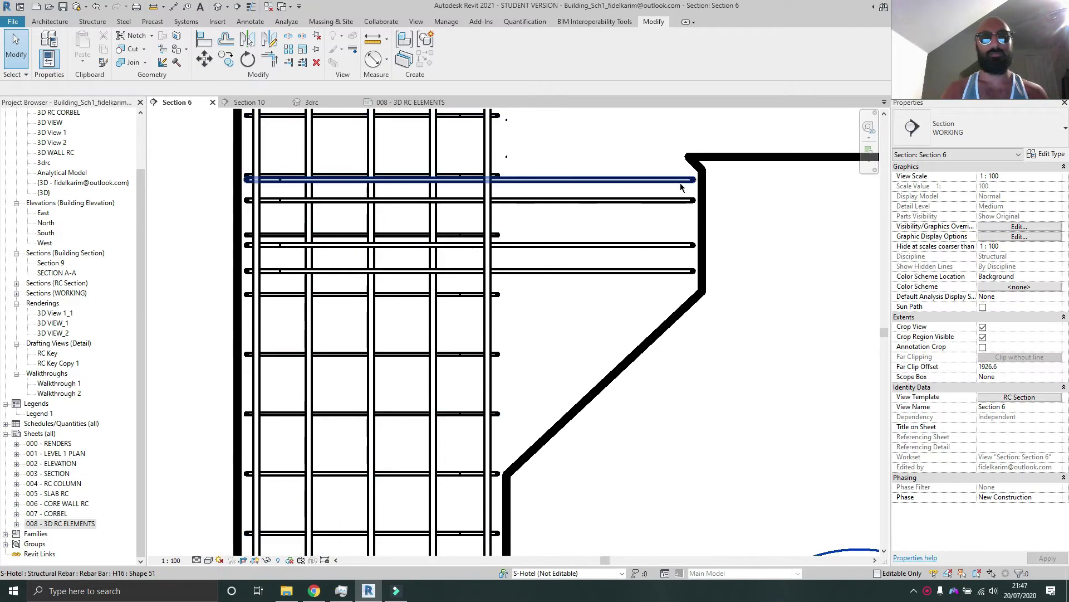
left_click(591, 272)
left_click(730, 219)
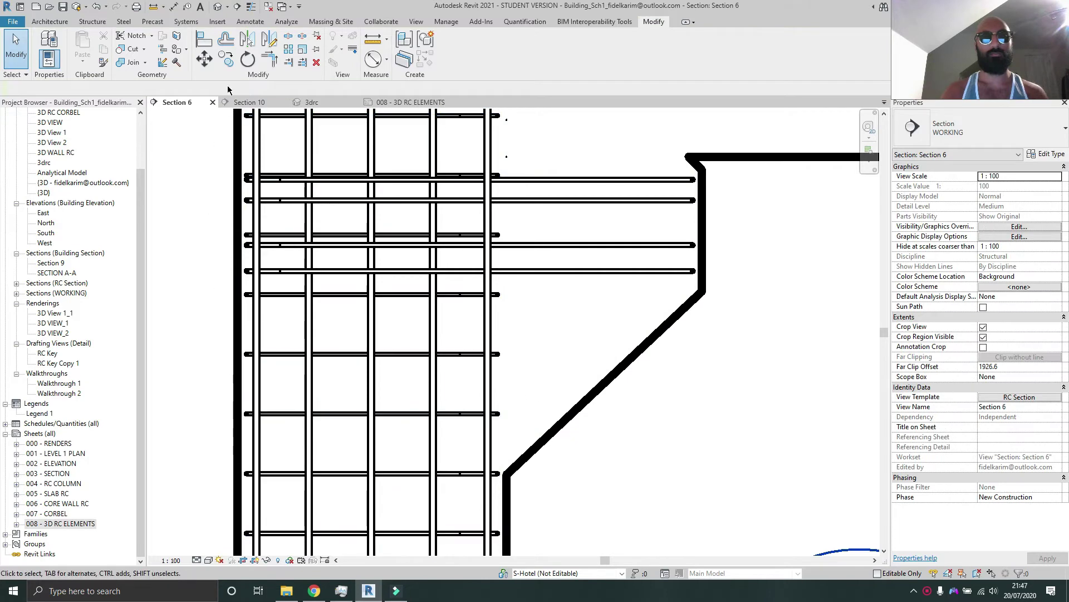
left_click(83, 25)
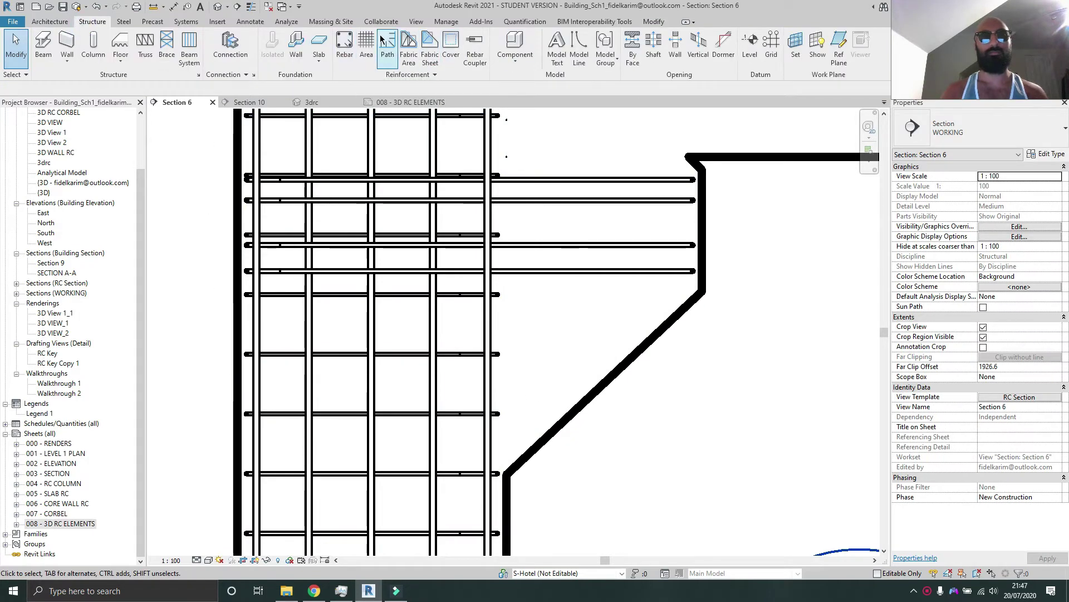
left_click(345, 43)
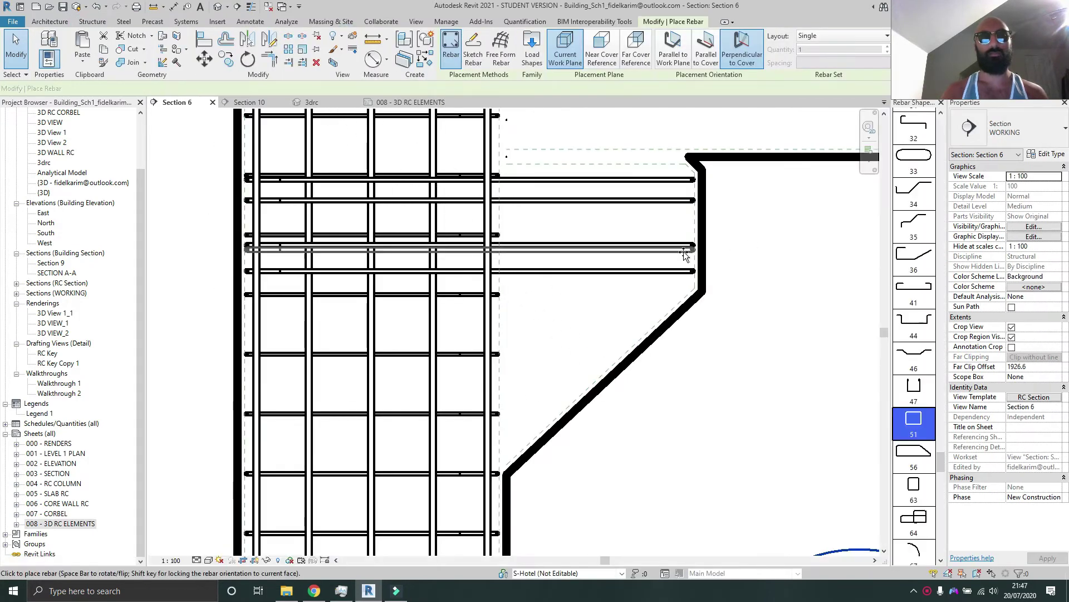
left_click(684, 259)
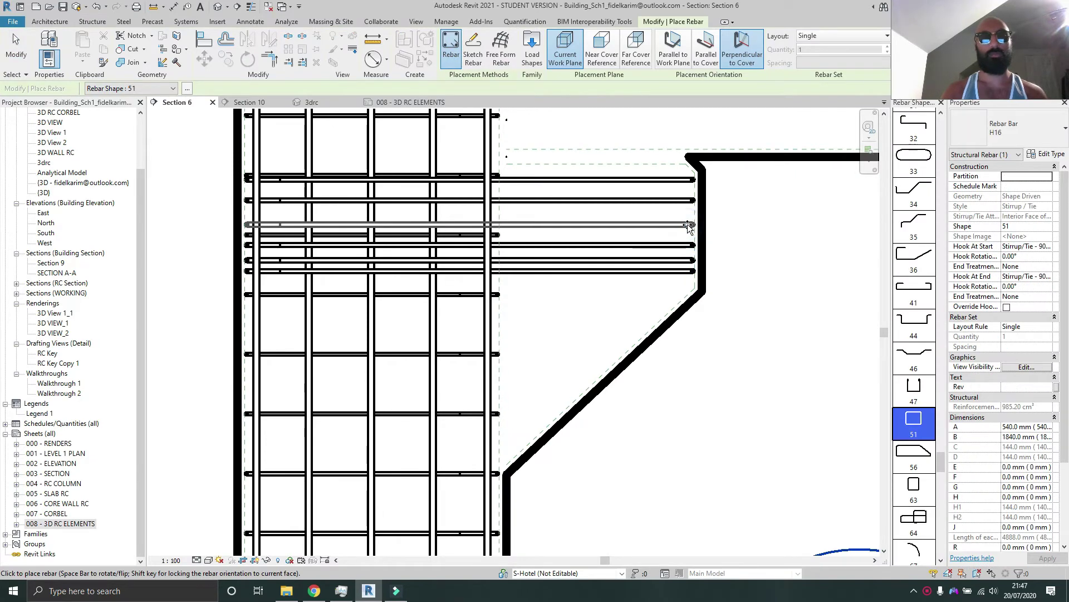
left_click(689, 225)
key("Escape")
scroll(658, 205, "up", 2)
left_click(664, 196)
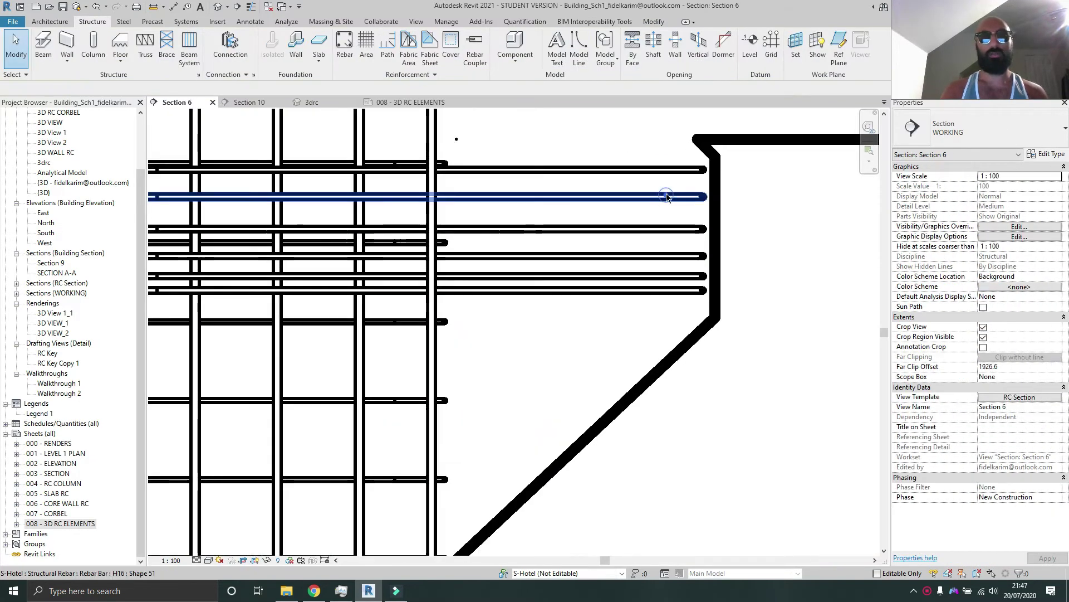
mouse_move(666, 185)
left_mouse_down()
mouse_move(676, 179)
mouse_move(668, 194)
left_mouse_up()
key("Escape")
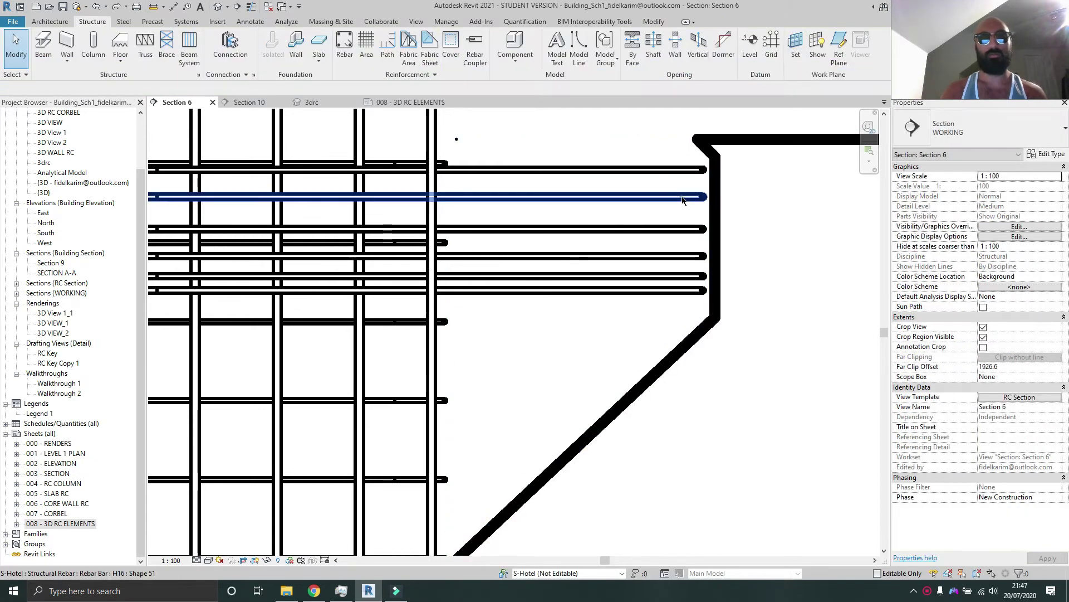
Move the second corbel link from the top up about 20 mm, closer to the uppermost link.
left_click(682, 198)
key("m")
key("v")
scroll(666, 186, "up", 2)
left_click(667, 189)
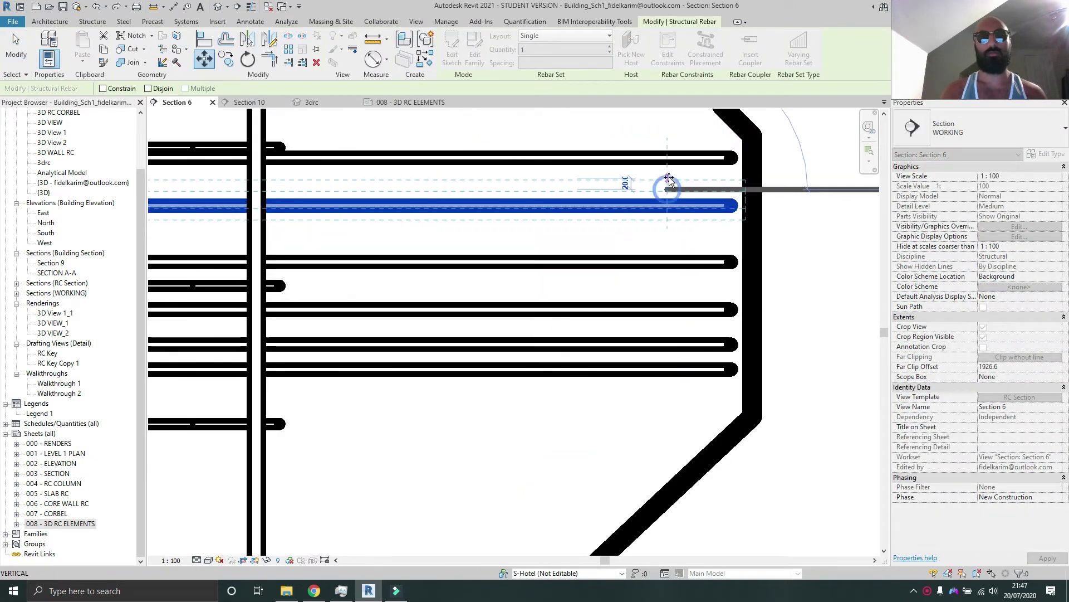
left_click(665, 185)
scroll(666, 198, "down", 2)
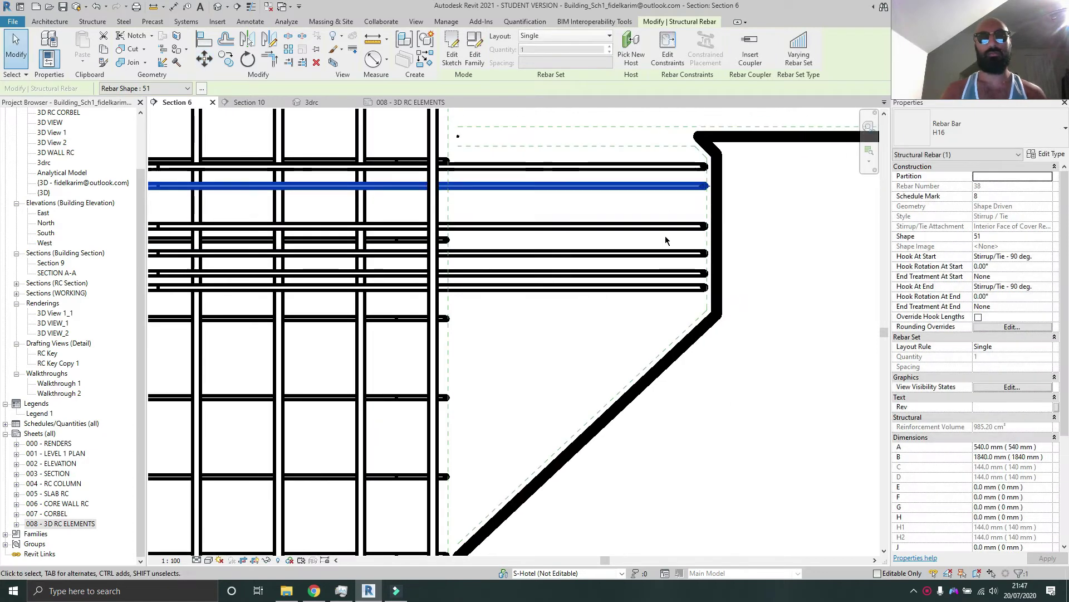
Move the lowest corbel link down about 600 mm and shorten its outer end to the cover line of the sloped face.
left_click(634, 295)
middle_click_drag(634, 296, 723, 236)
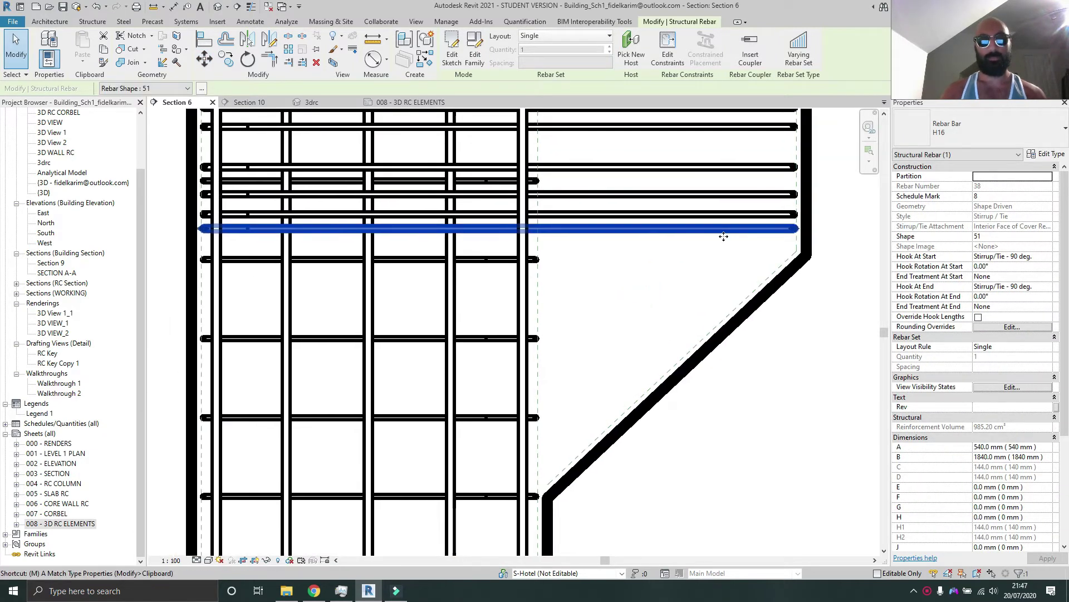
key("m")
key("v")
left_click(678, 234)
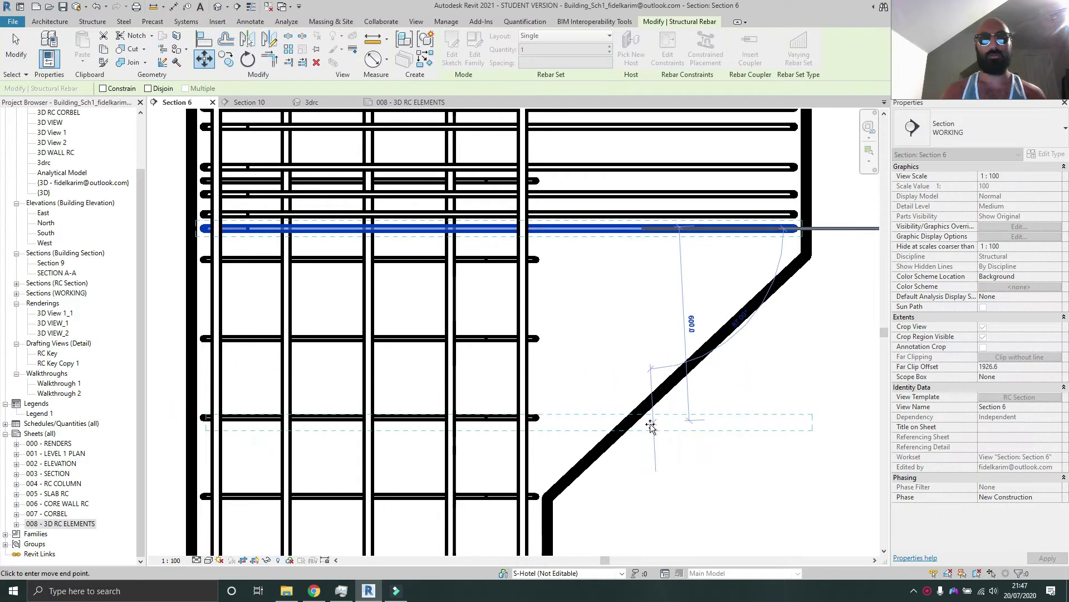
left_click(644, 429)
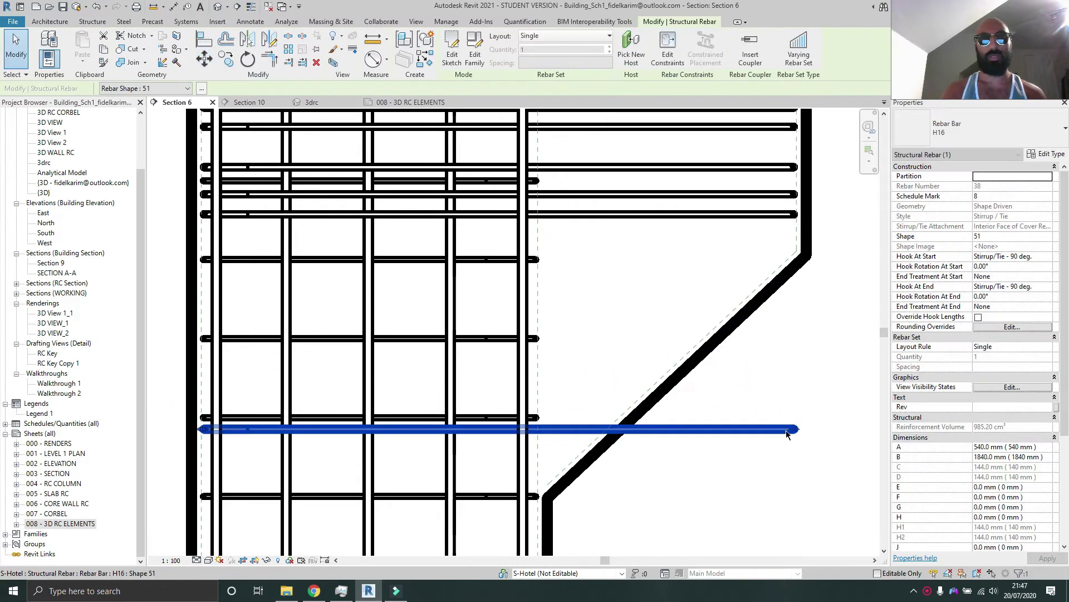
left_click_drag(583, 429, 617, 217)
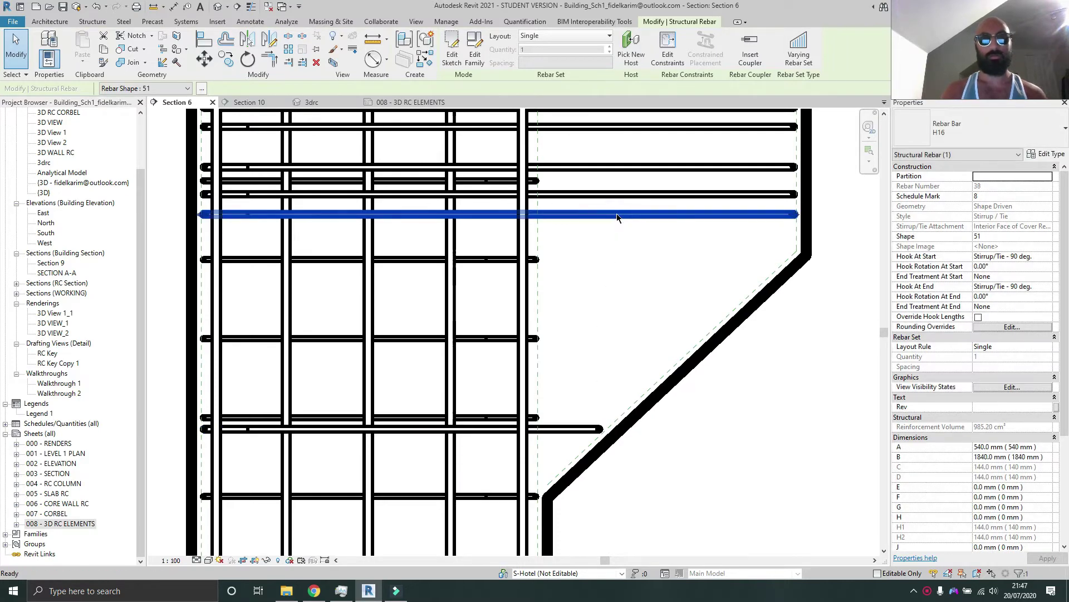
Move the next lowest full-length corbel link down about 460 mm and shorten its outer end to the slope's cover line.
key("m")
key("v")
left_click(605, 216)
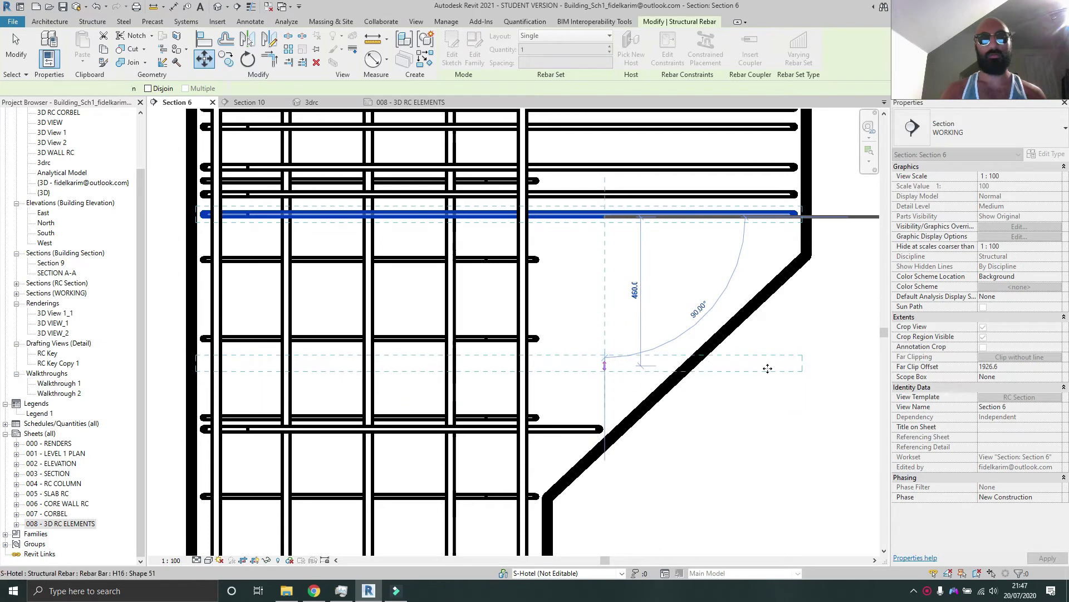
left_click(768, 367)
left_click_drag(668, 361, 681, 285)
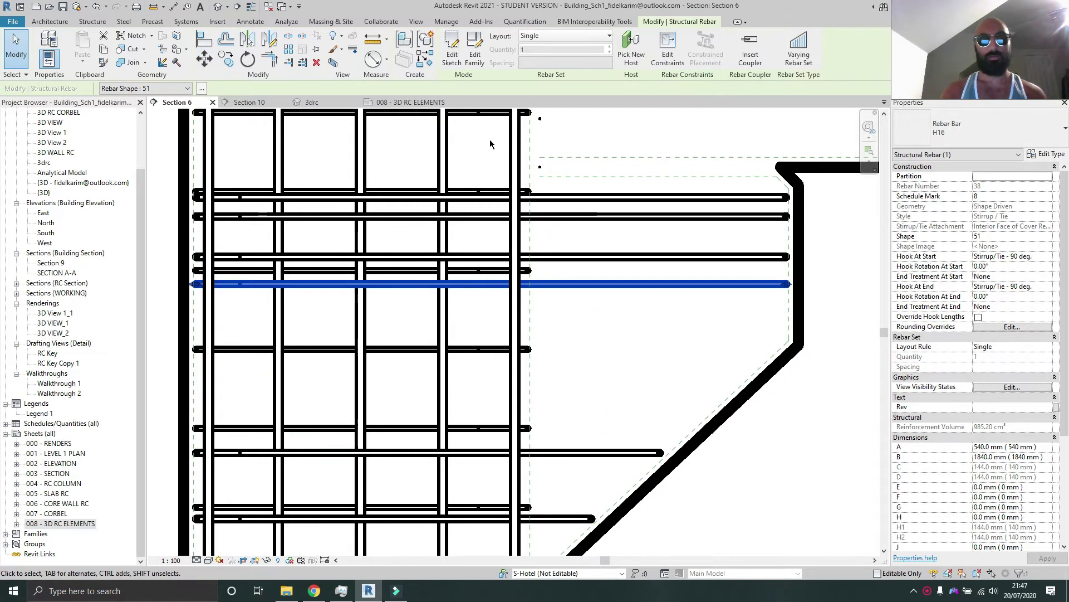
Move the third full-length corbel link down about 300 mm and trim its outer end back to the sloped face's cover.
key("v")
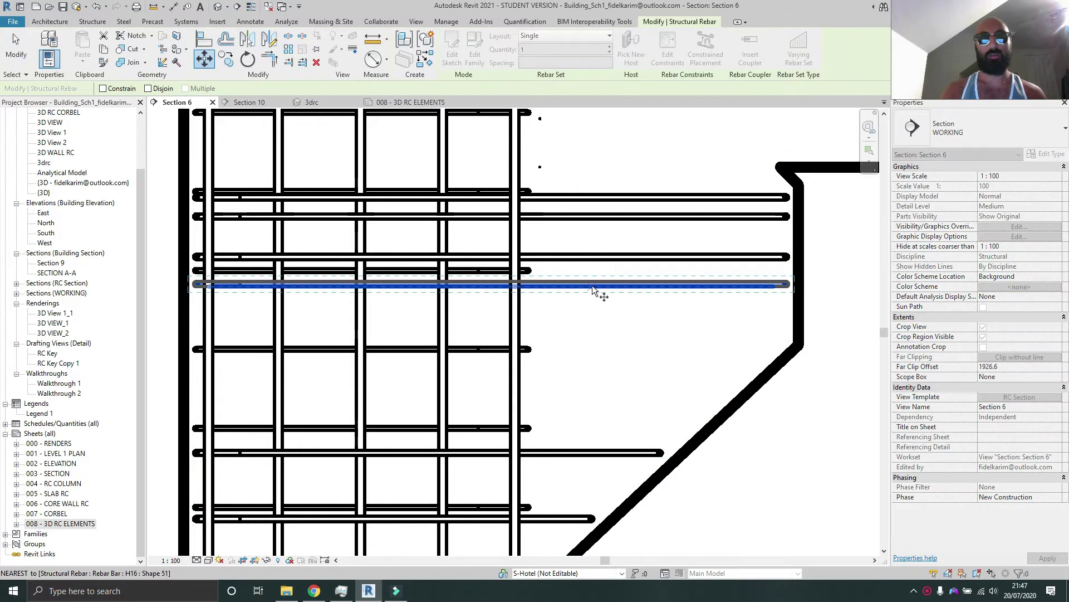
left_click(593, 282)
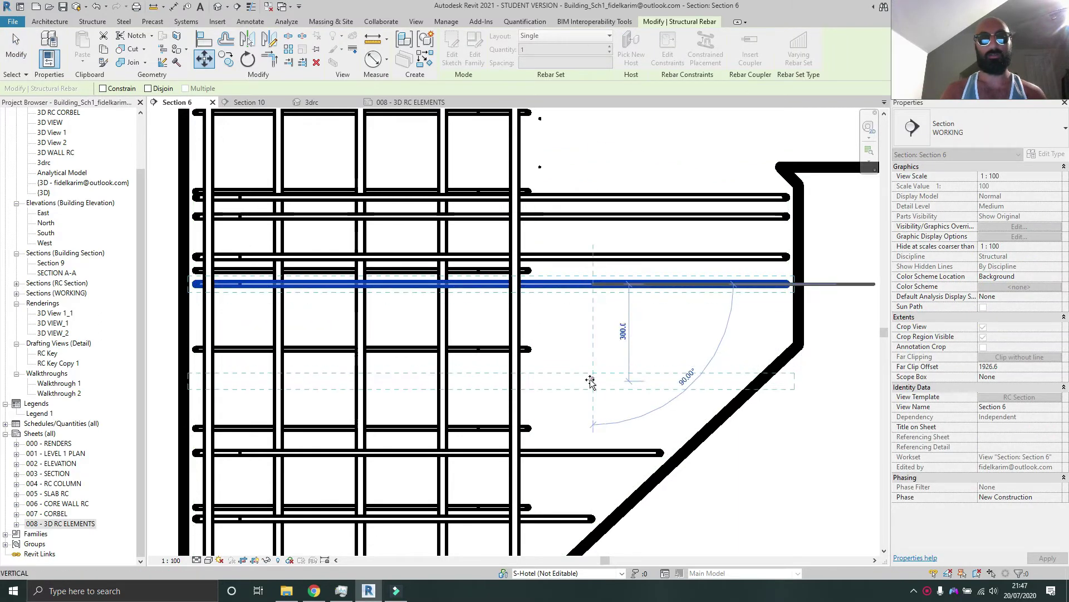
left_click(593, 387)
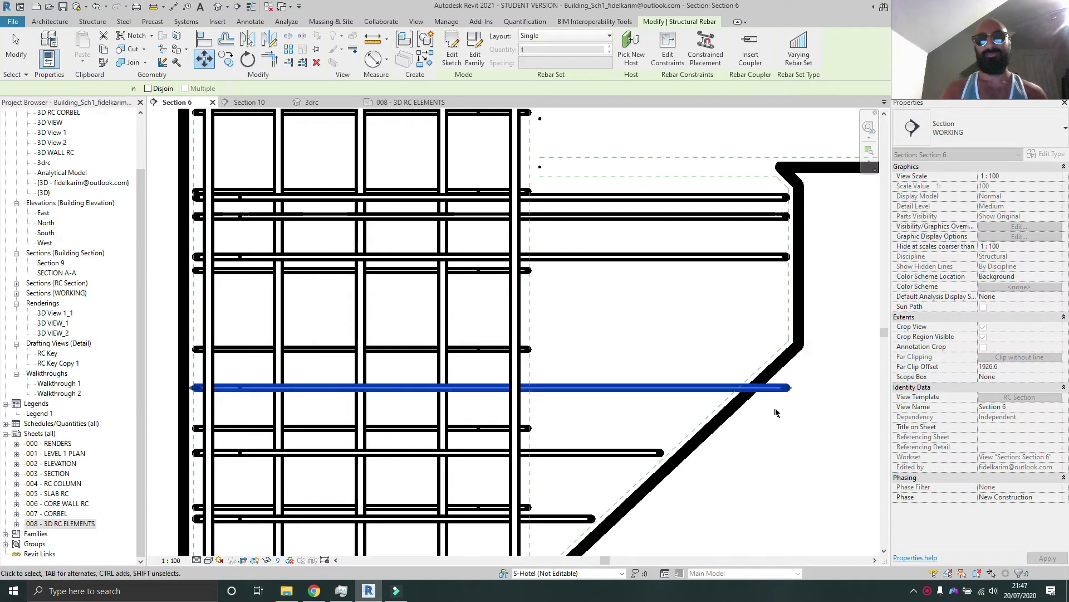
left_click_drag(748, 388, 734, 388)
Move the lowest remaining full-length link down about 240 mm, just above where the corbel's slope begins.
left_click(701, 257)
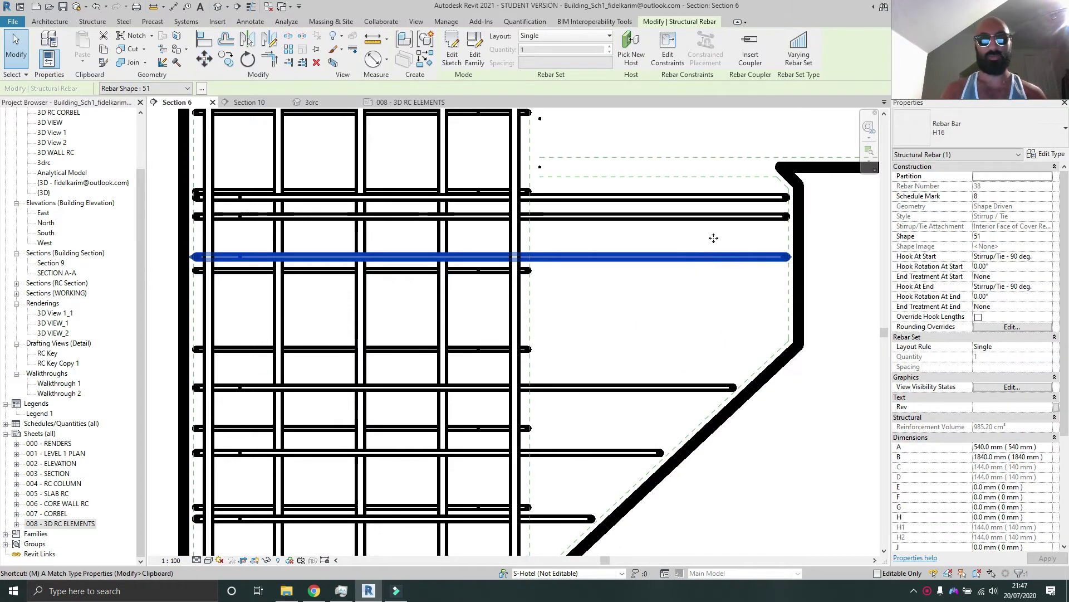
key("m")
key("v")
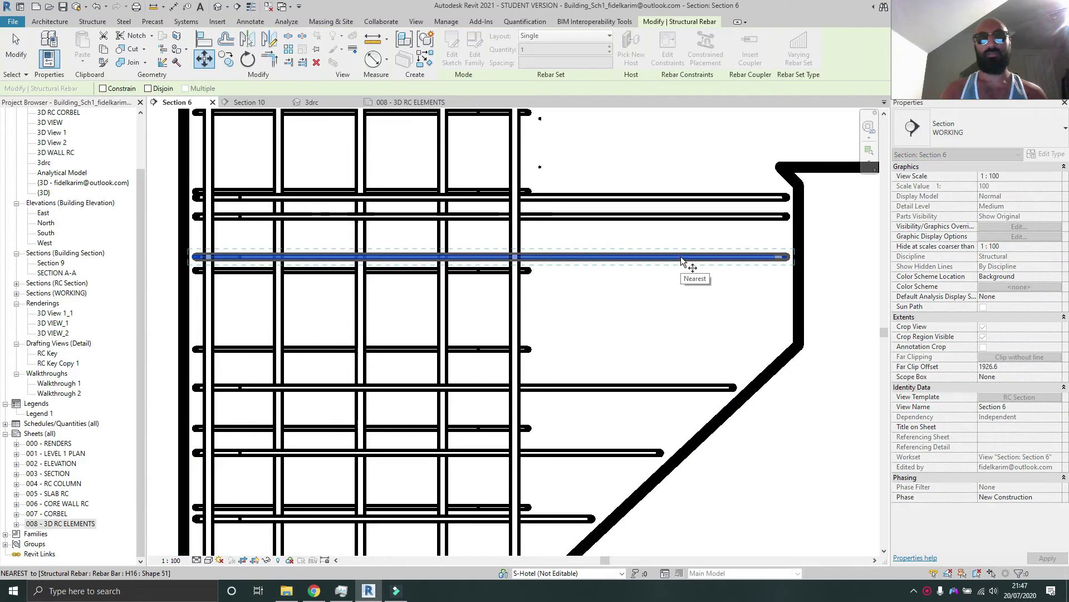
left_click(681, 257)
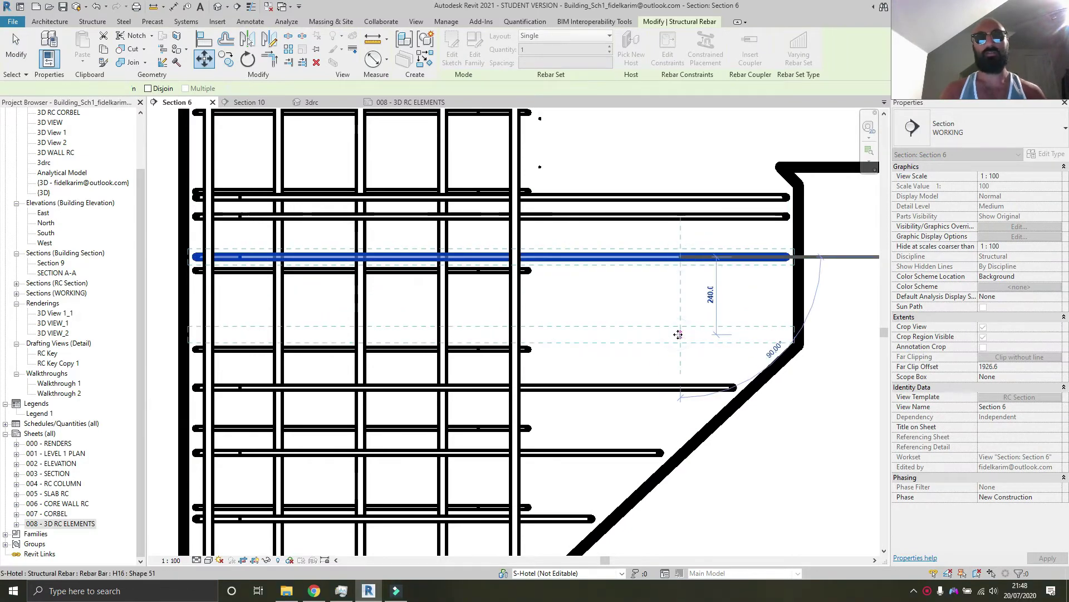
left_click(678, 334)
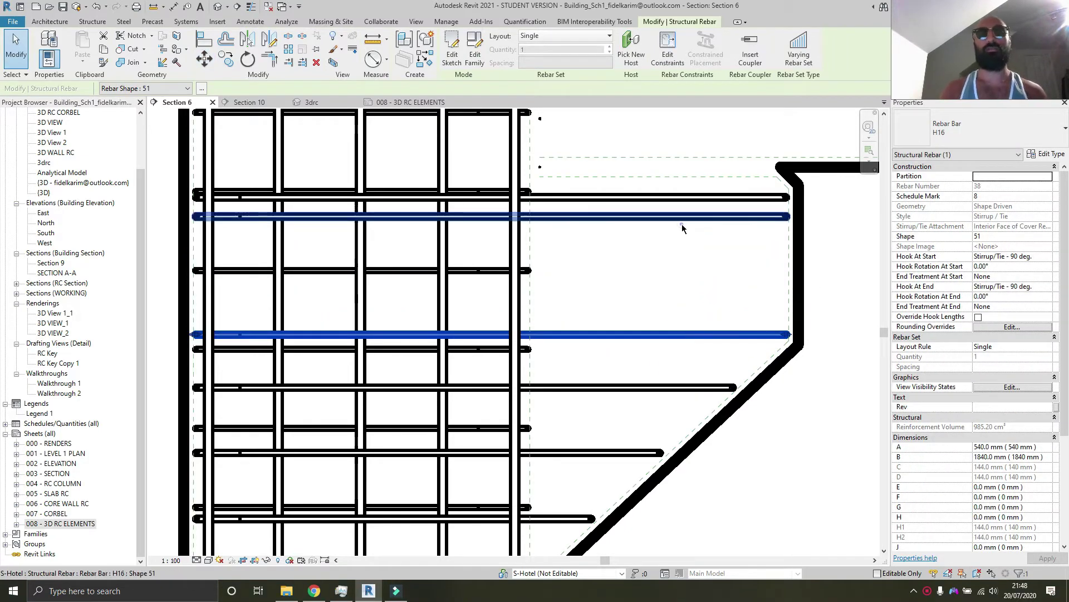
Move the second link from the top slightly down to widen its gap from the uppermost link.
left_click(681, 224)
key("v")
left_click(681, 216)
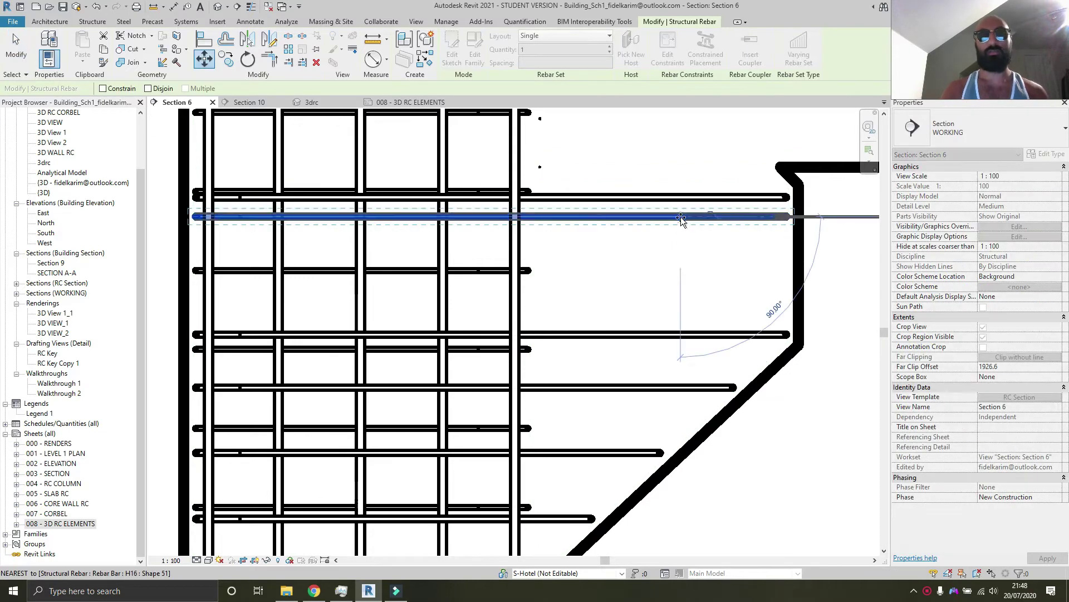
left_click(684, 237)
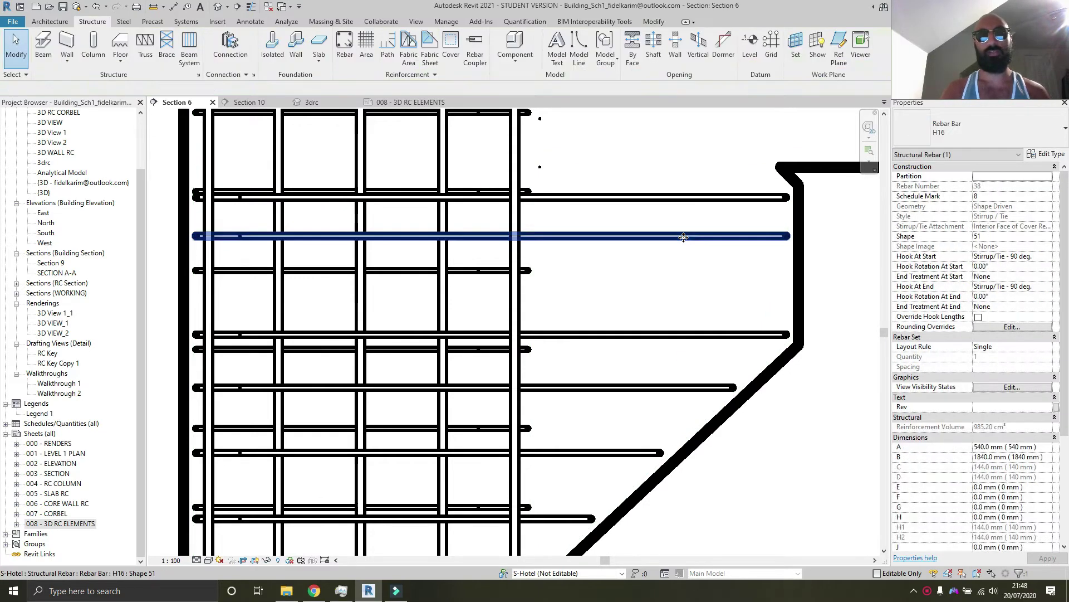
key("Escape")
Examine the spacing and lengths of the rearranged corbel links against the corbel outline in Section 6.
scroll(696, 266, "down", 3)
middle_click_drag(780, 306, 618, 298)
scroll(484, 339, "up", 1)
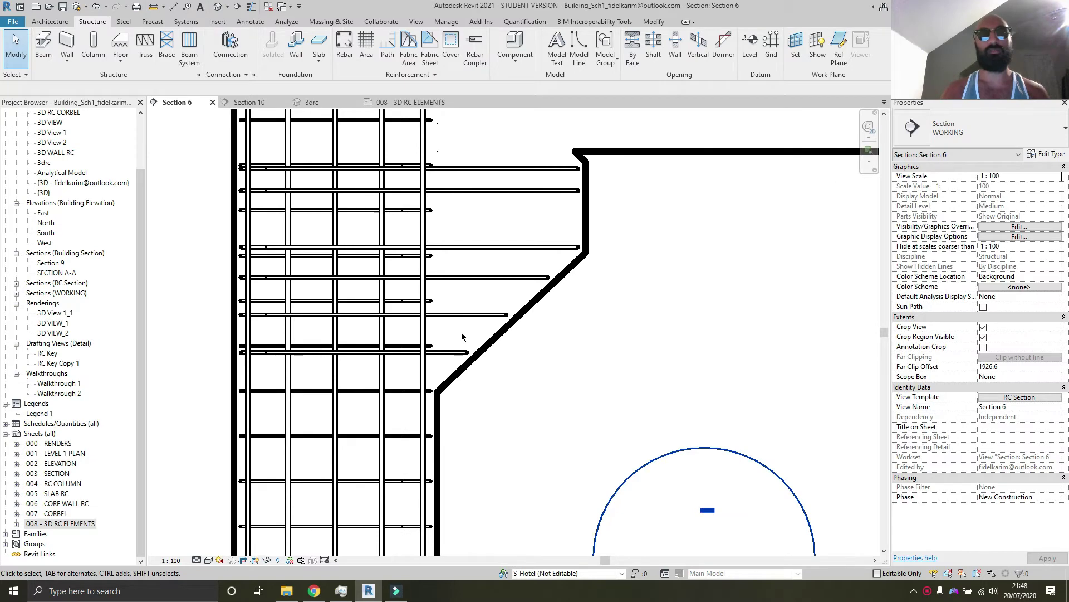
scroll(461, 332, "down", 2)
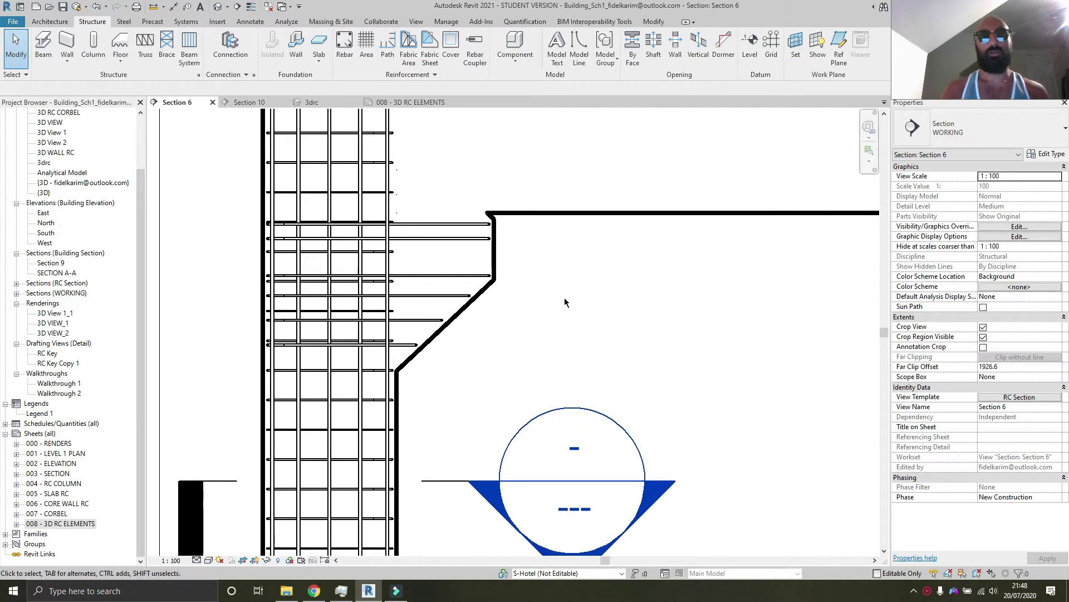
scroll(420, 282, "up", 2)
scroll(530, 245, "up", 1)
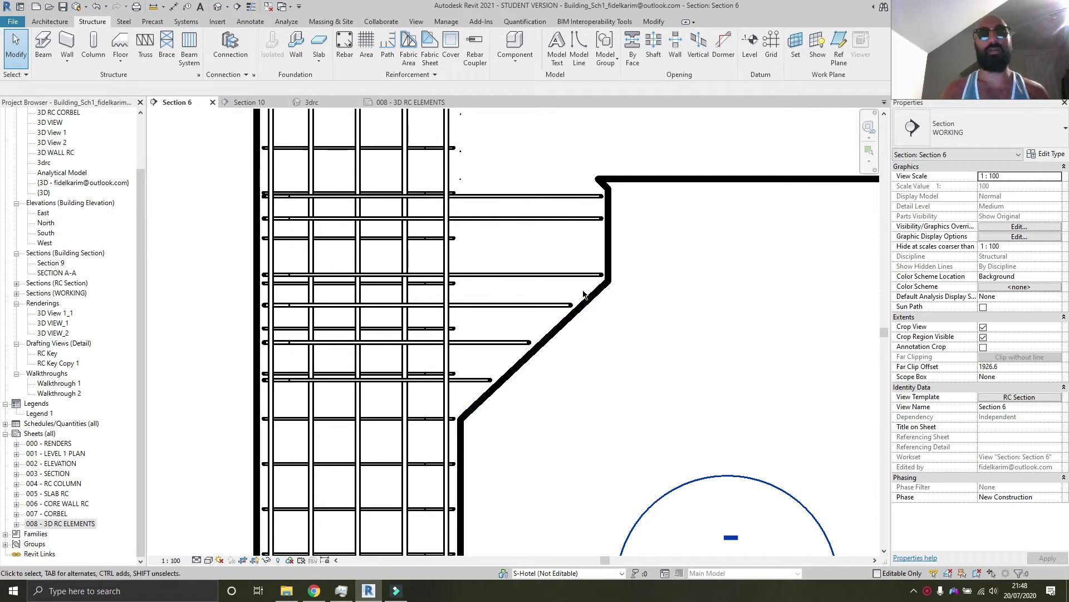
middle_click_drag(583, 294, 547, 290)
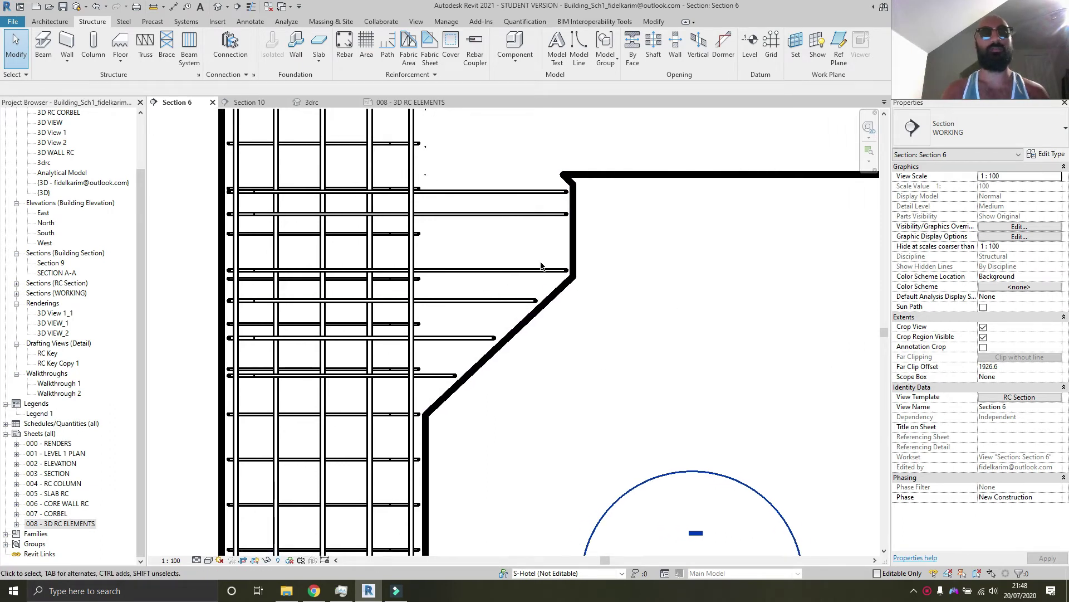
middle_click_drag(541, 266, 563, 269)
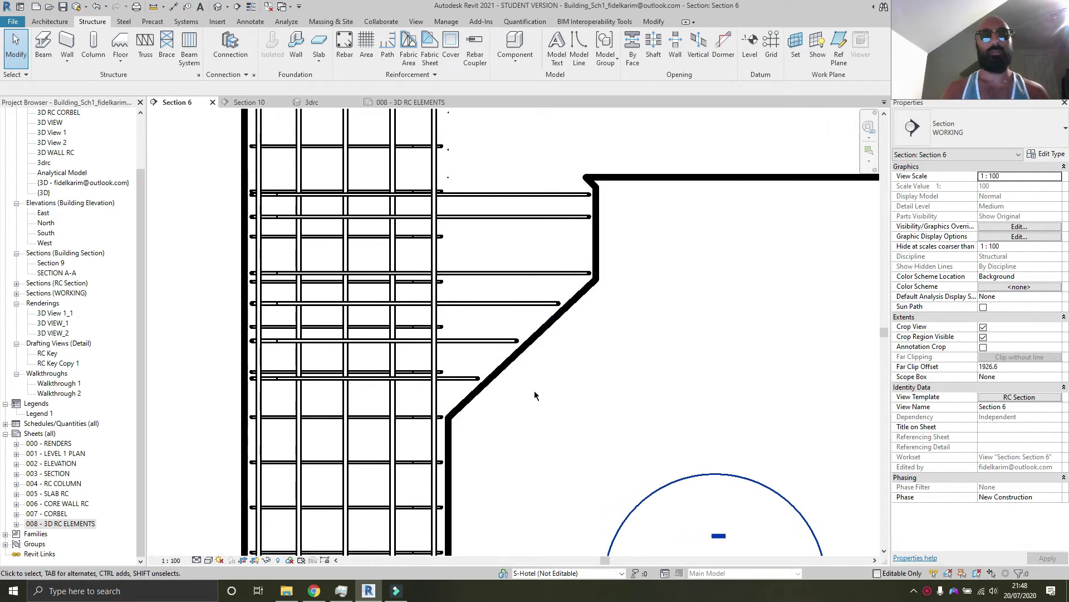
Filter the column and corbel selection to Structural Rebar and show it unobscured and as solid in the 3drc view.
left_click_drag(667, 411, 177, 160)
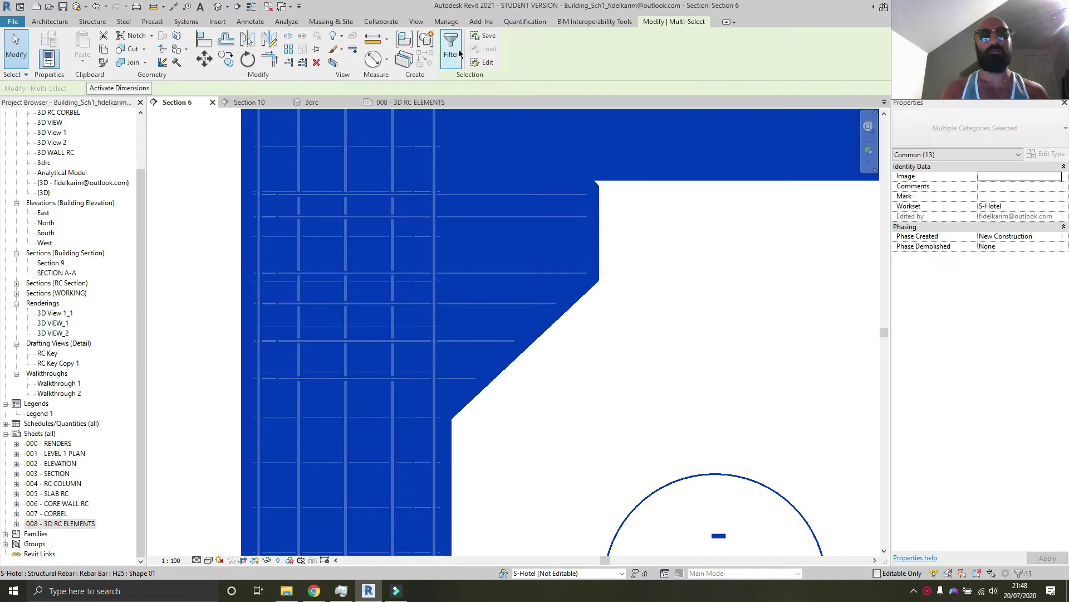
left_click(450, 43)
left_click(586, 243)
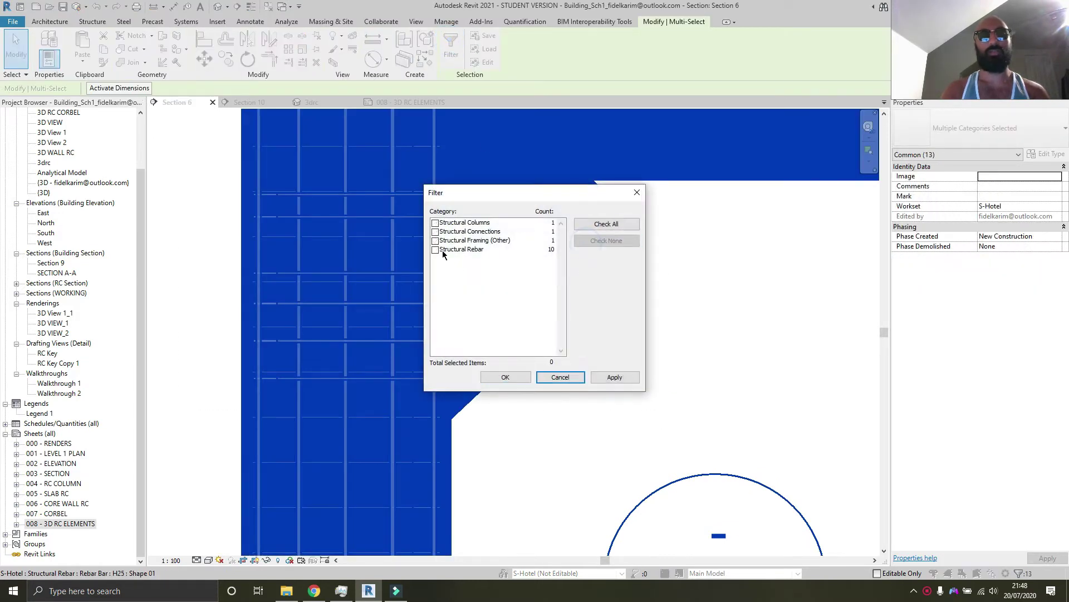
left_click(506, 377)
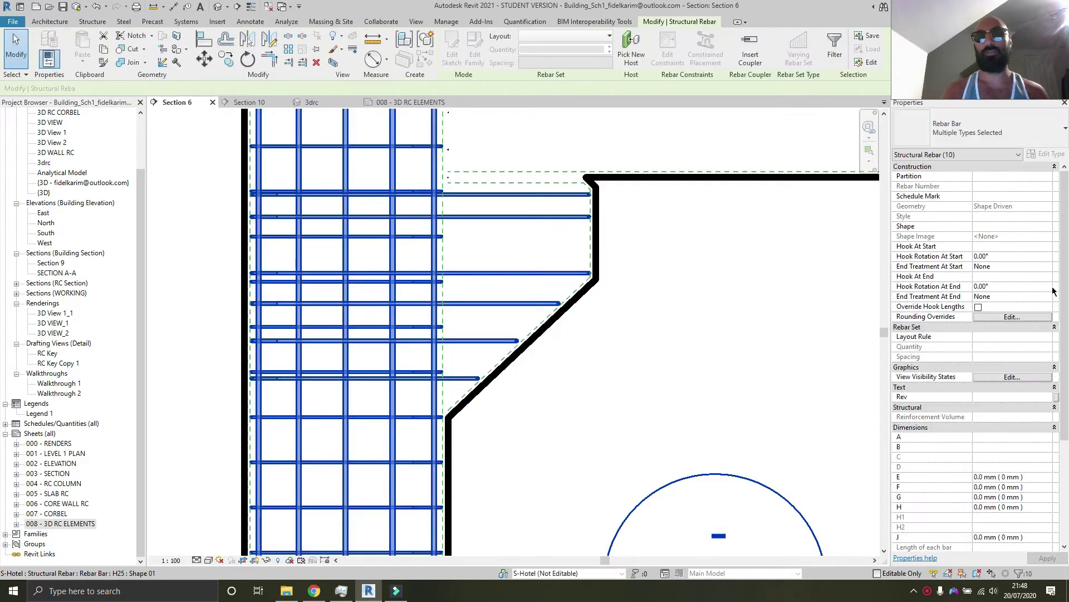
left_click(1014, 378)
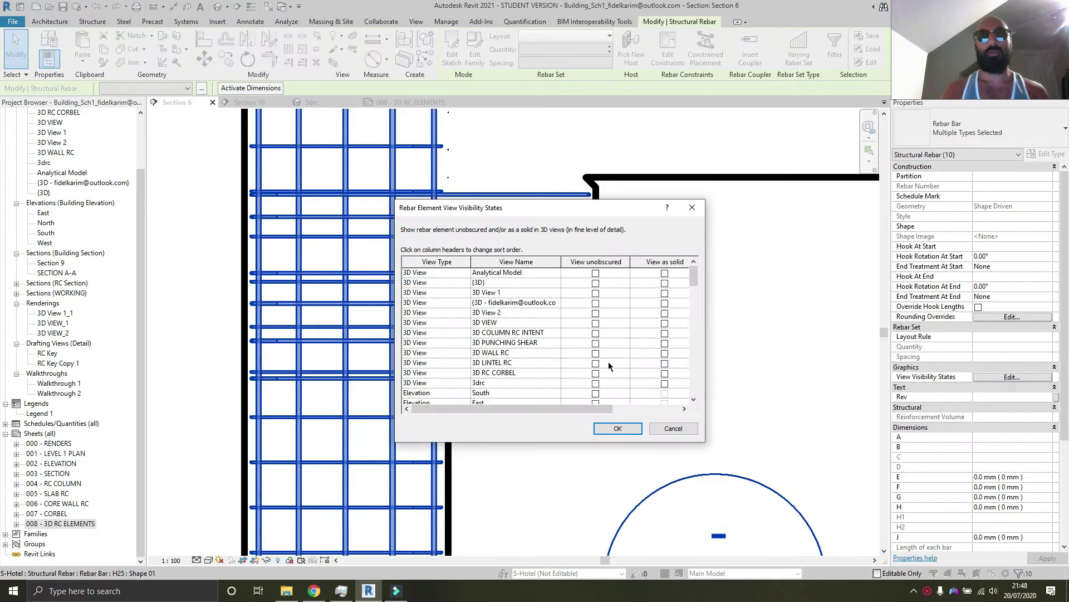
left_click(596, 383)
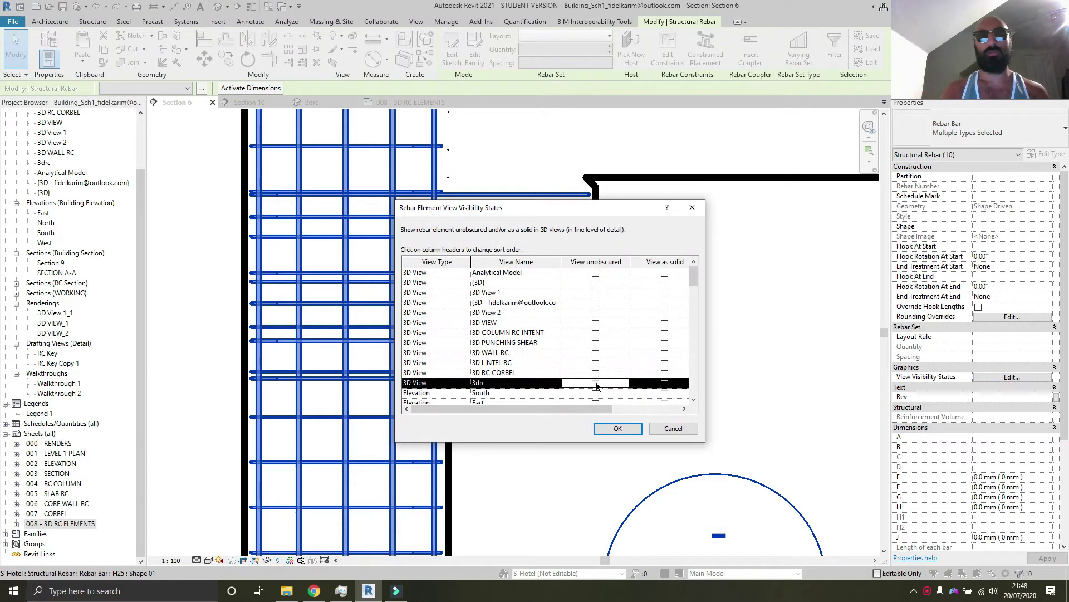
left_click(666, 384)
left_click(616, 426)
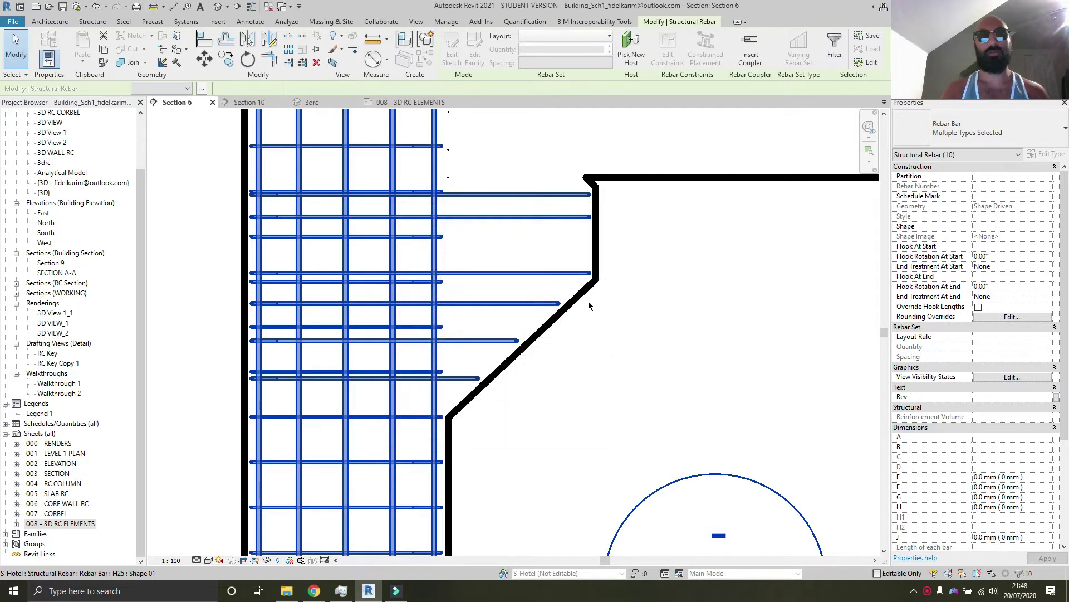
Close sheet 008 - 3D RC ELEMENTS and change the six corbel links in the 3drc view to bar type H20.
left_click(452, 102)
left_click(332, 103)
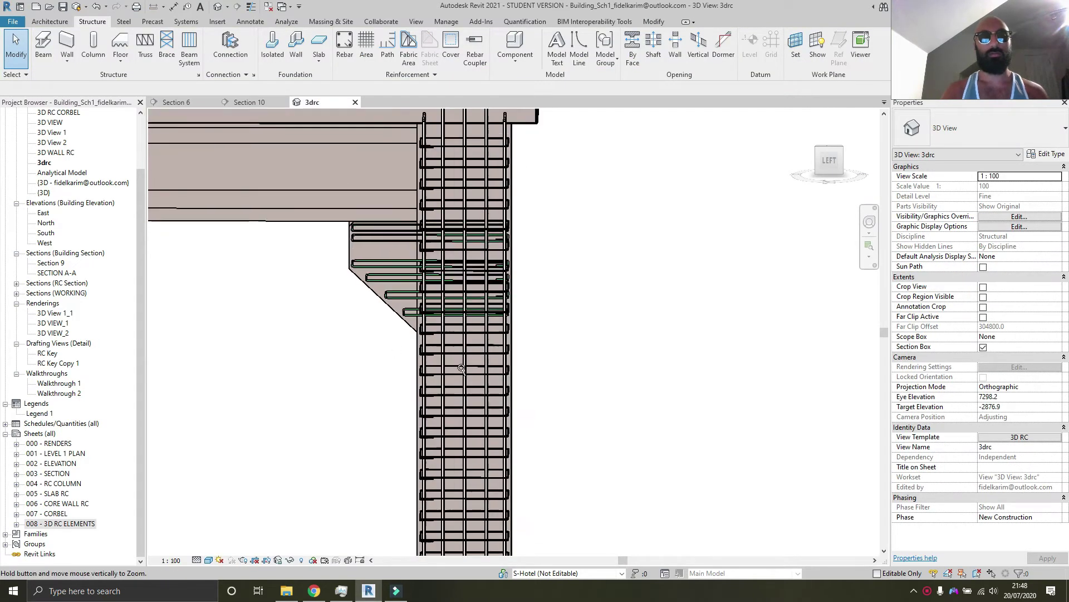
left_click(360, 258)
left_click(363, 229, "ctrl")
scroll(346, 223, "up", 2)
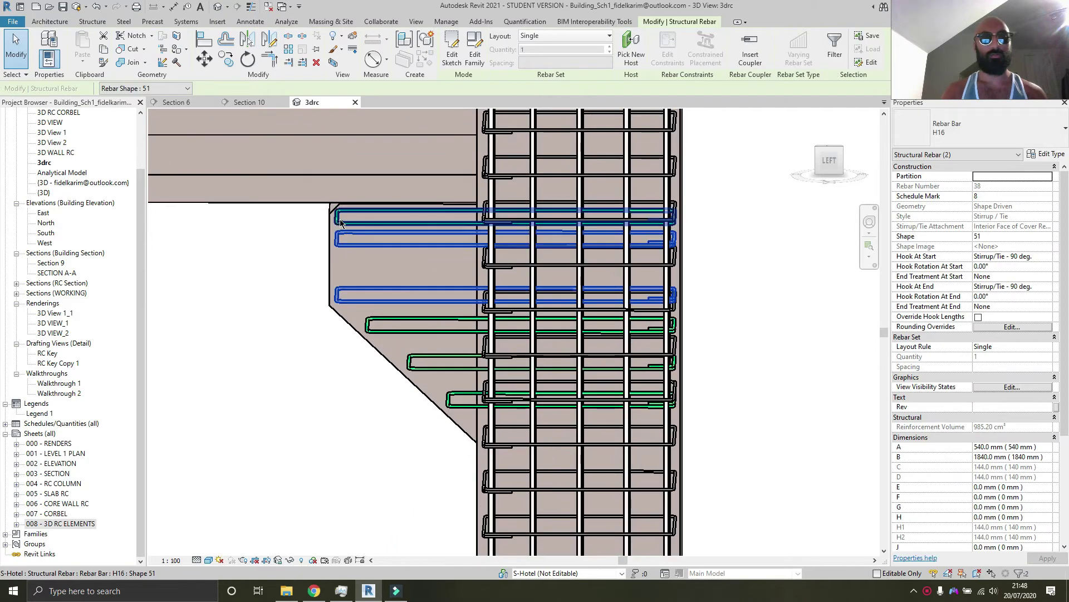
left_click(426, 364, "ctrl")
left_click(418, 330, "ctrl")
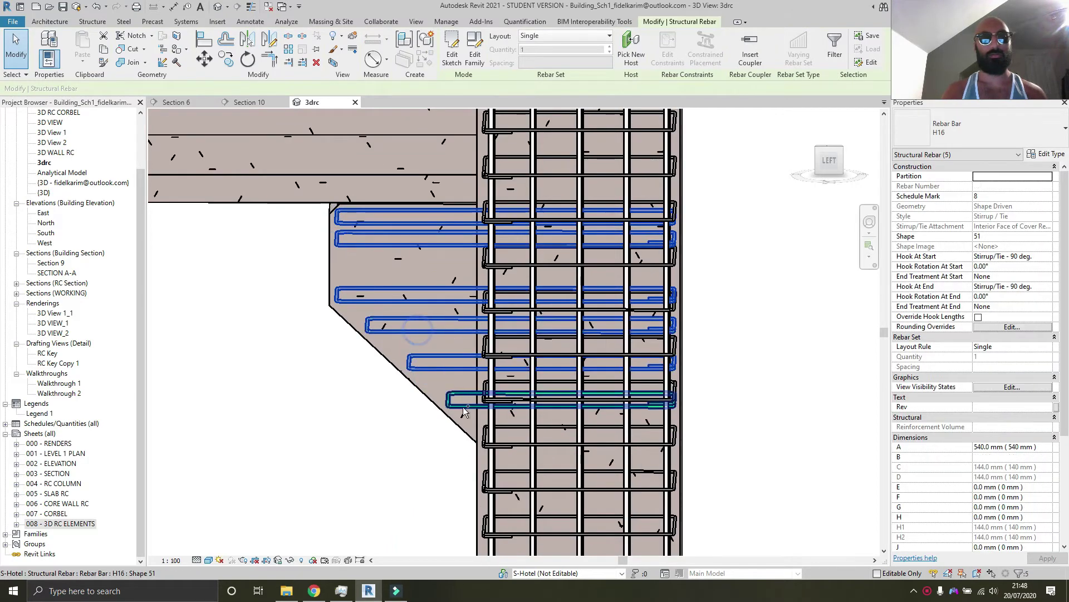
left_click(462, 405, "ctrl")
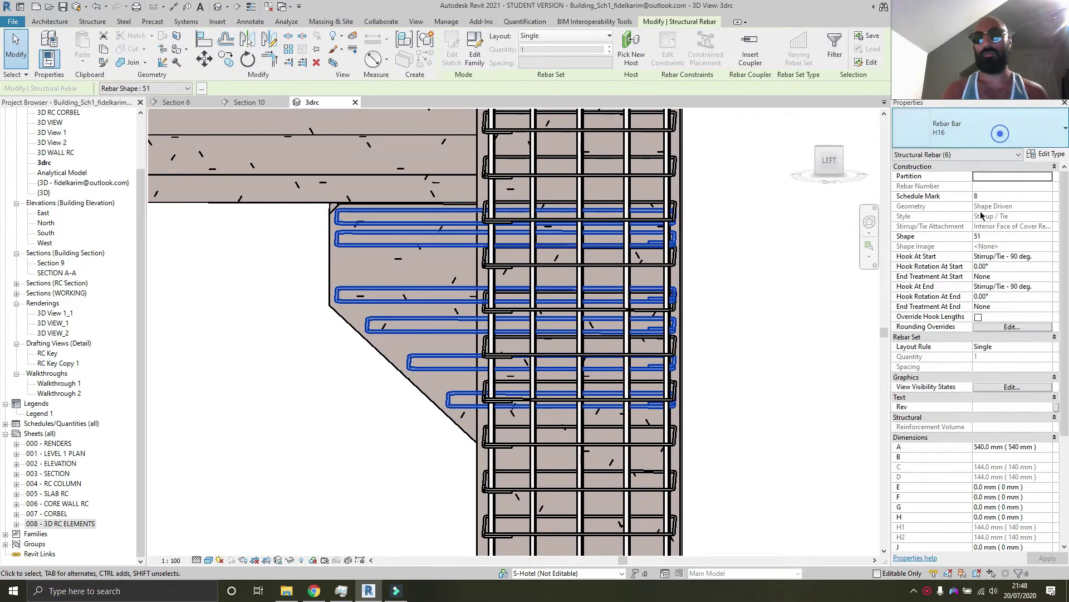
left_click(1000, 134)
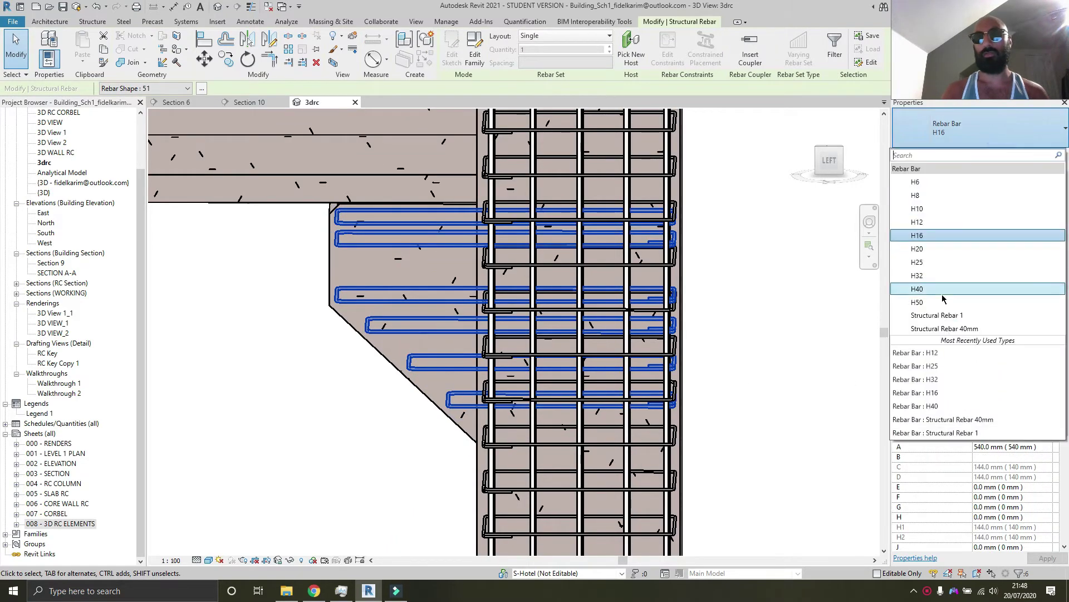
left_click(936, 249)
Inspect the corbel links from another angle in the 3drc view and return to Section 6.
left_click(260, 424)
middle_click_drag(261, 423, 244, 206, "shift")
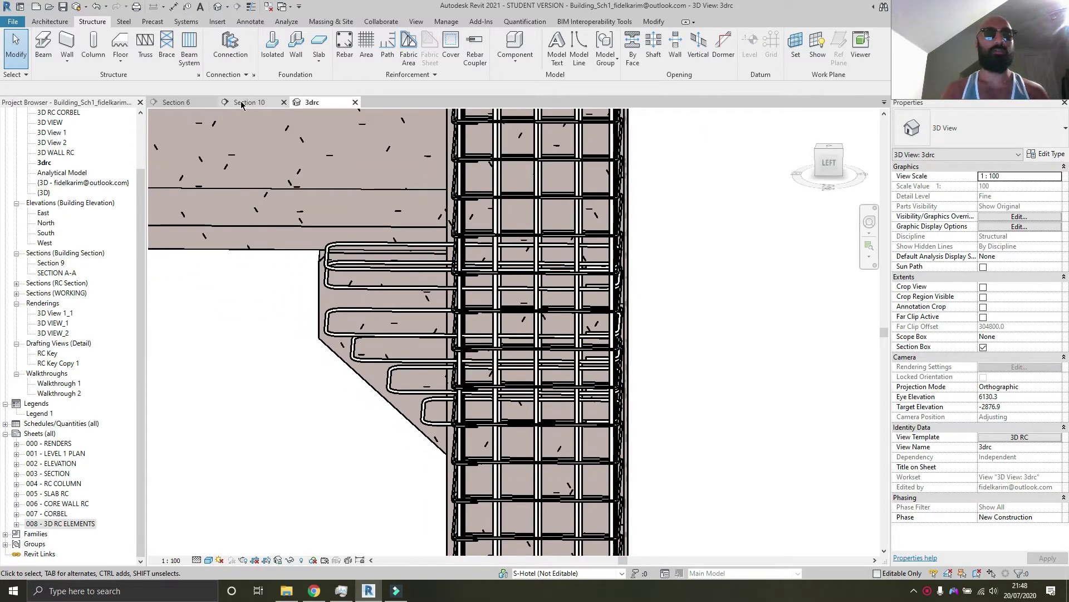
left_click(174, 102)
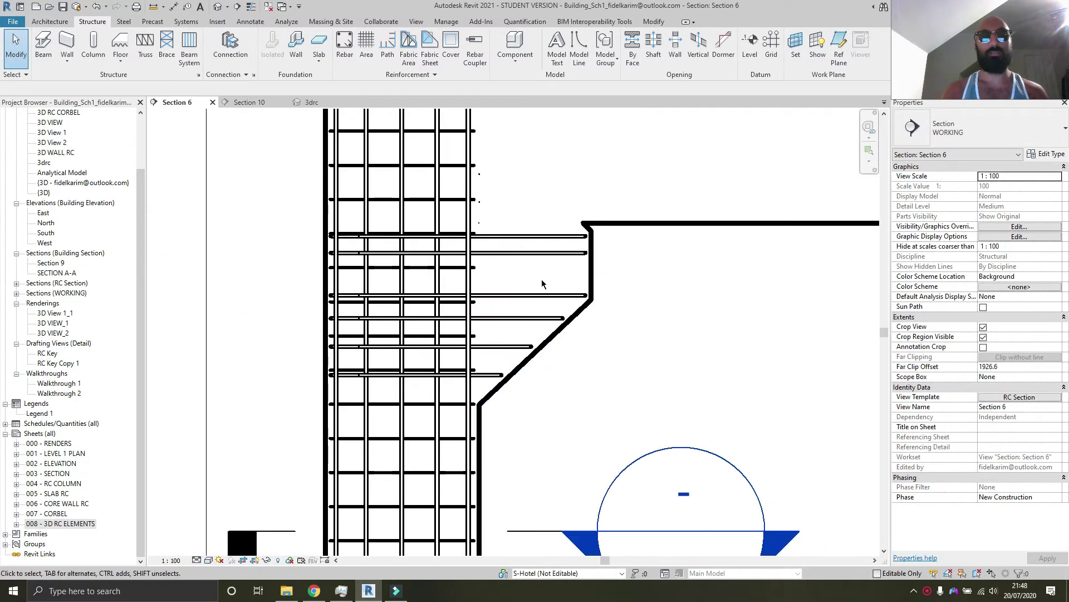
Examine the main corbel bars in the 3D view on sheet 008 - 3D RC ELEMENTS and their properties, and return to Section 6.
double_click(68, 522)
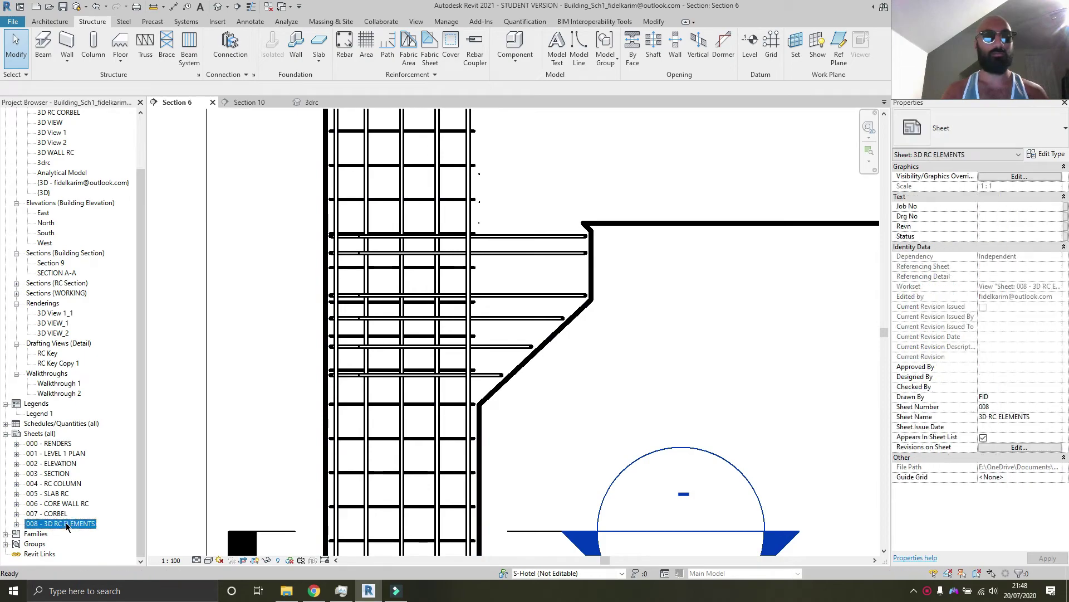
scroll(731, 285, "up", 4)
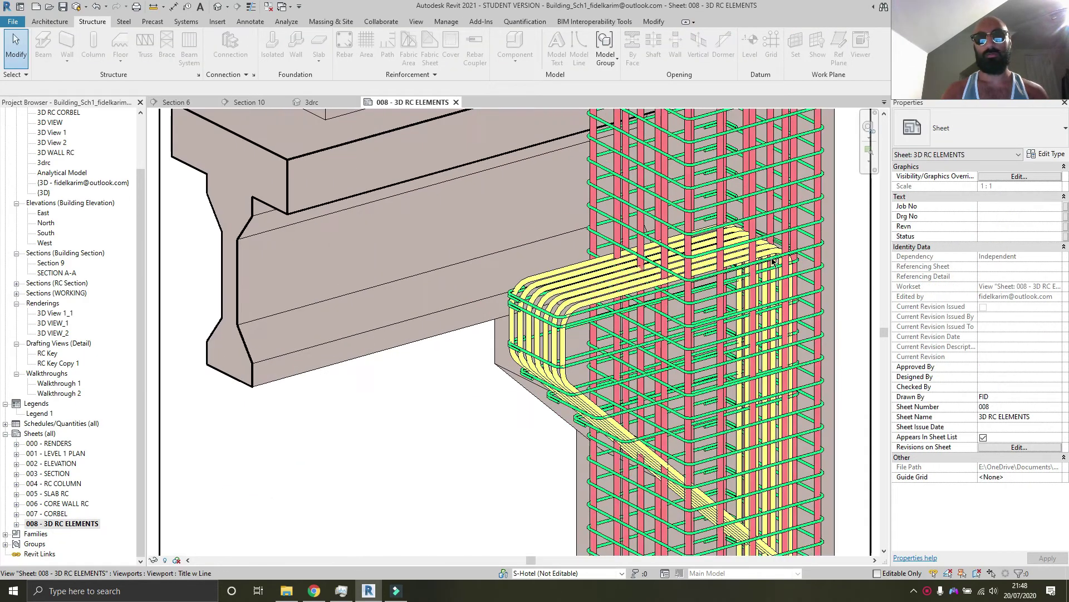
middle_click_drag(710, 465, 506, 300)
double_click(397, 225)
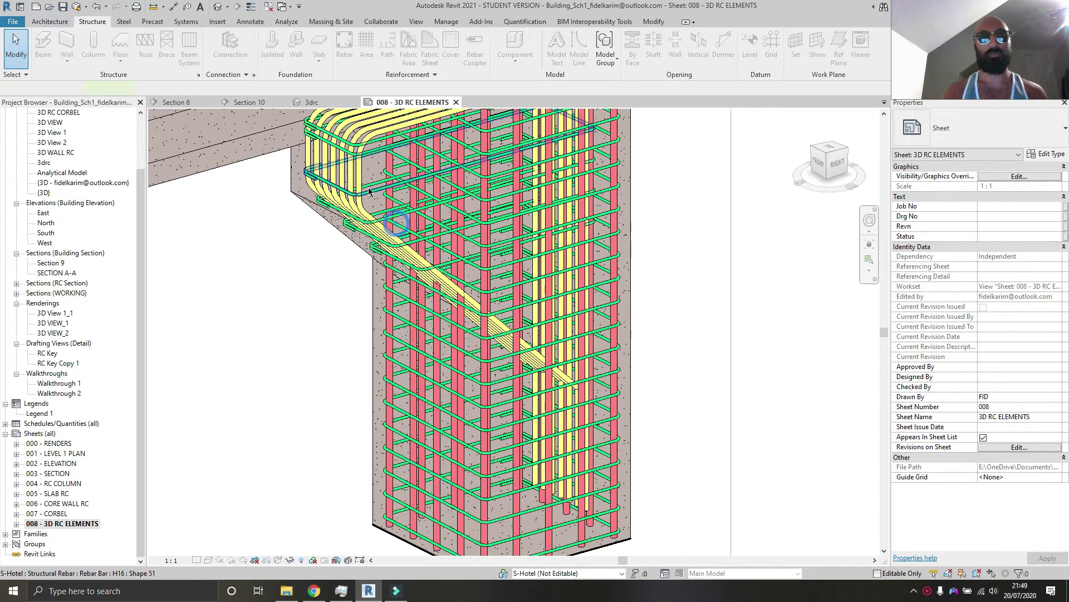
left_click(359, 179)
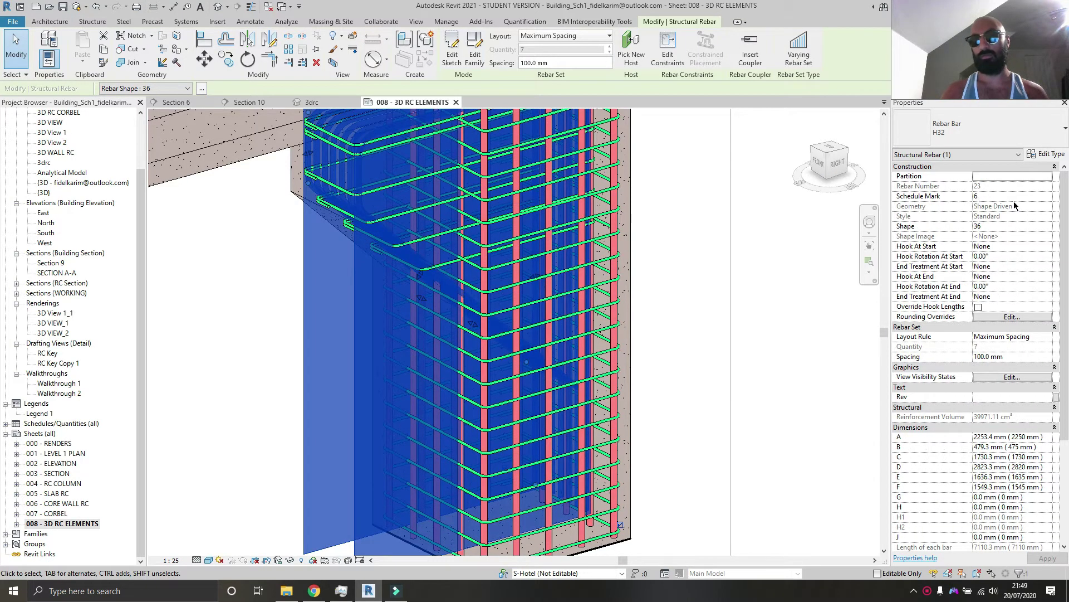
left_click(747, 244)
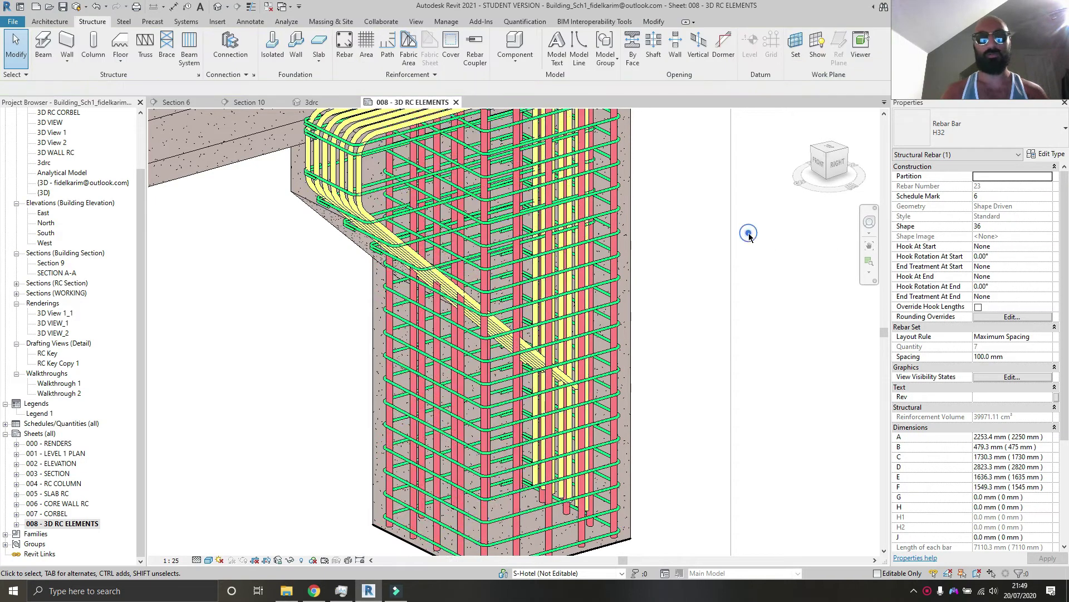
left_click(303, 103)
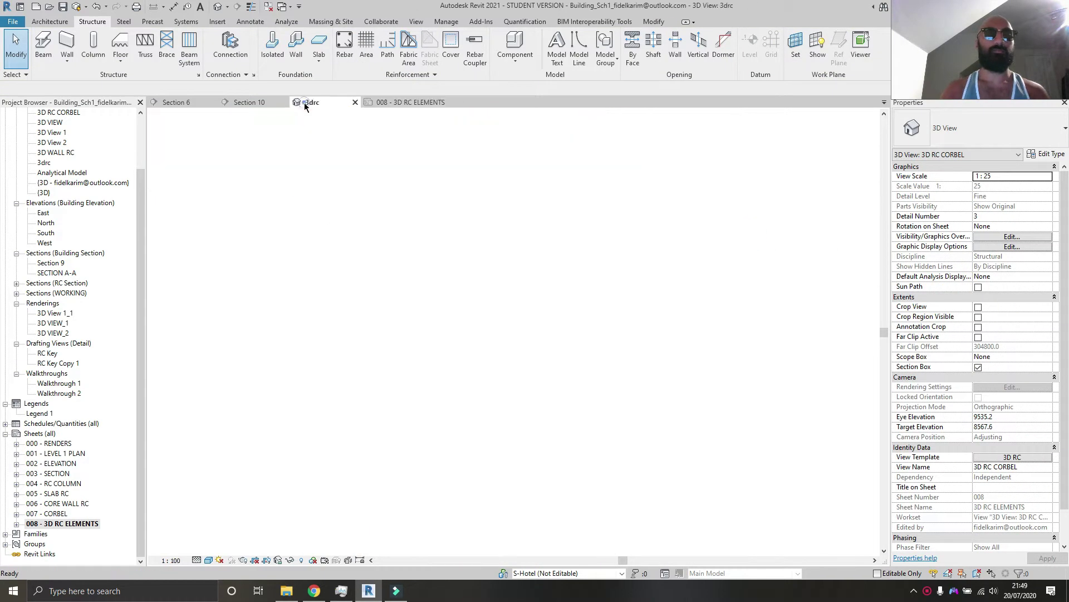
left_click(176, 103)
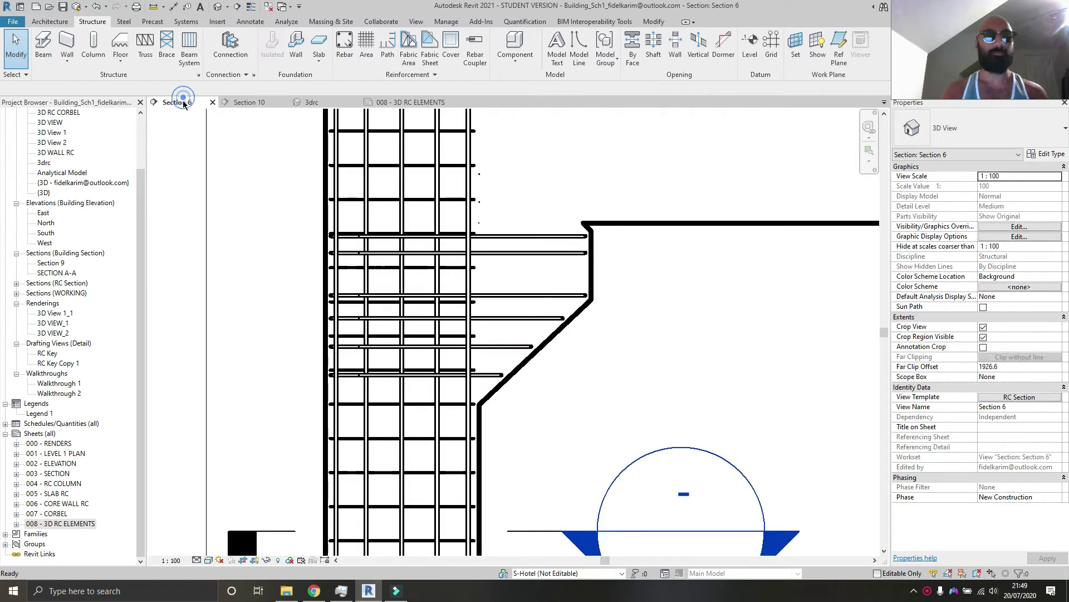
Place a single H16 rebar of shape 36 in the corbel in Section 6, oriented parallel to the work plane.
scroll(510, 392, "up", 2)
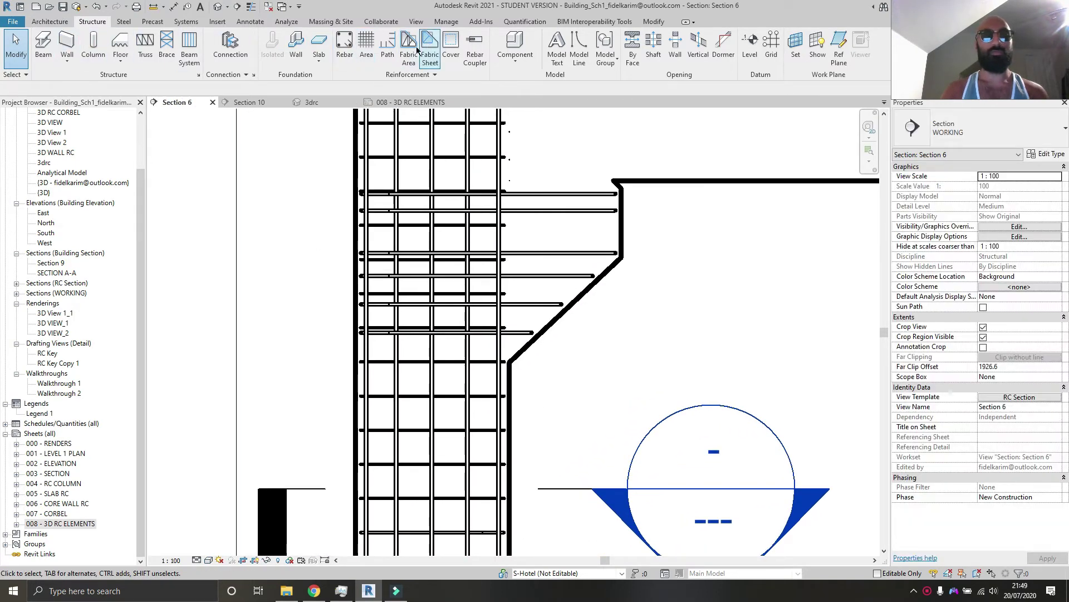
left_click(344, 45)
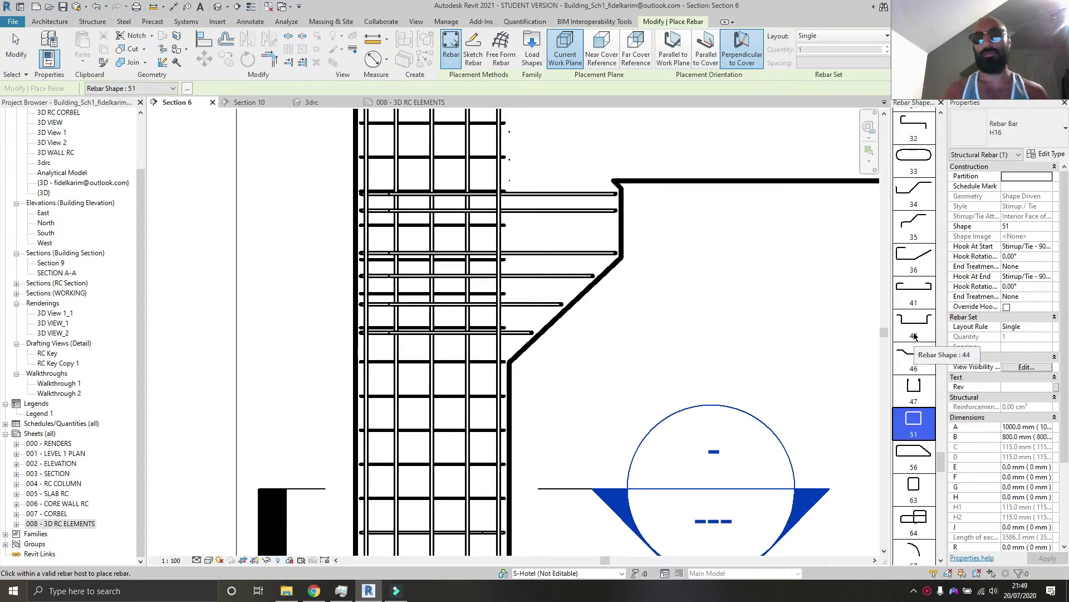
scroll(926, 229, "up", 1)
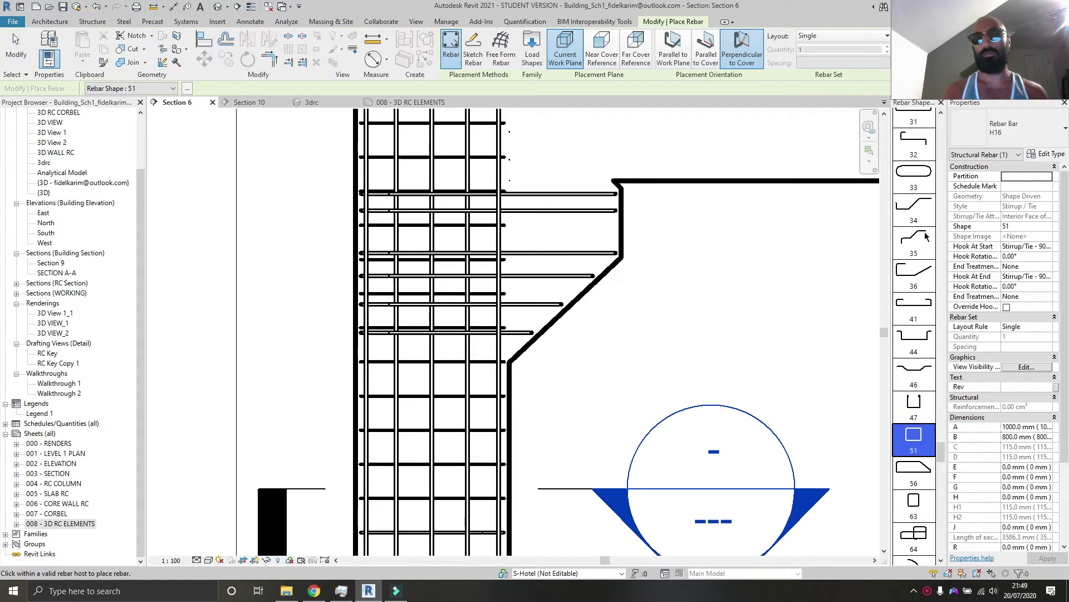
left_click(928, 283)
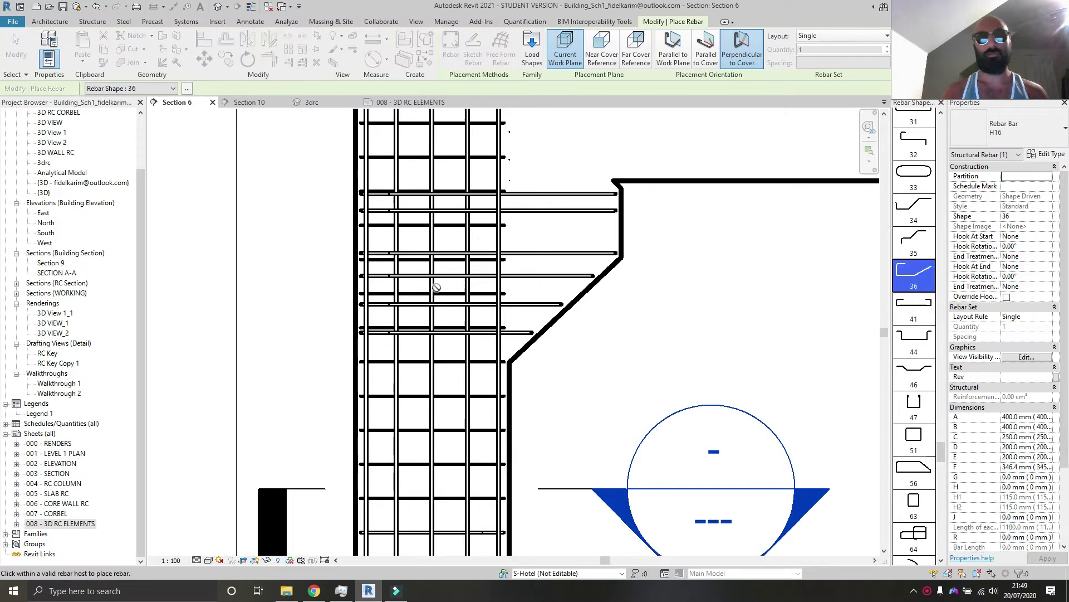
key("Escape")
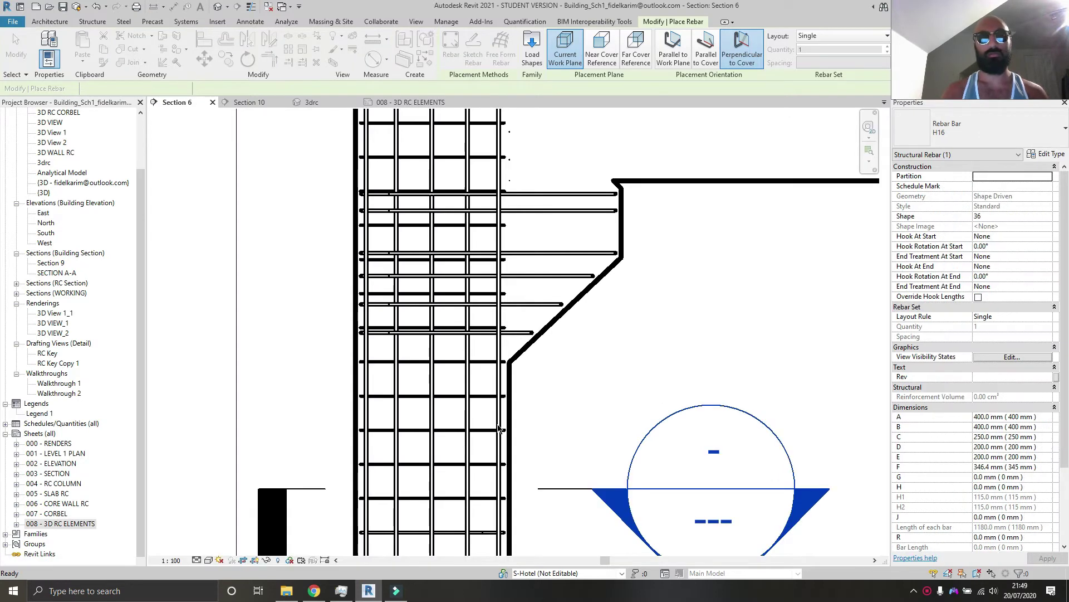
left_click(509, 415)
left_click(598, 47)
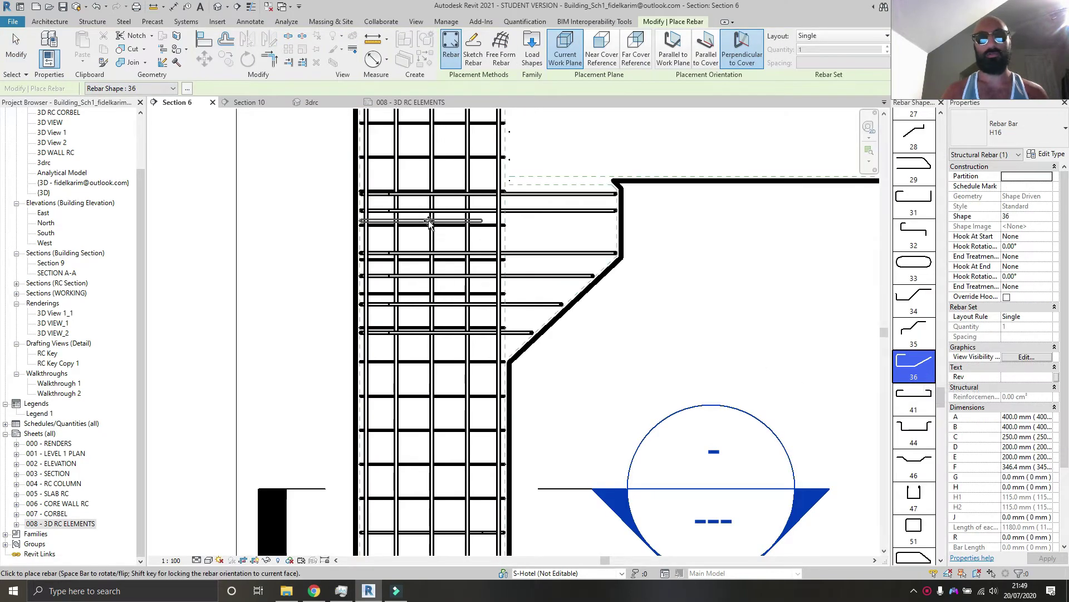
left_click(666, 53)
scroll(415, 321, "down", 4)
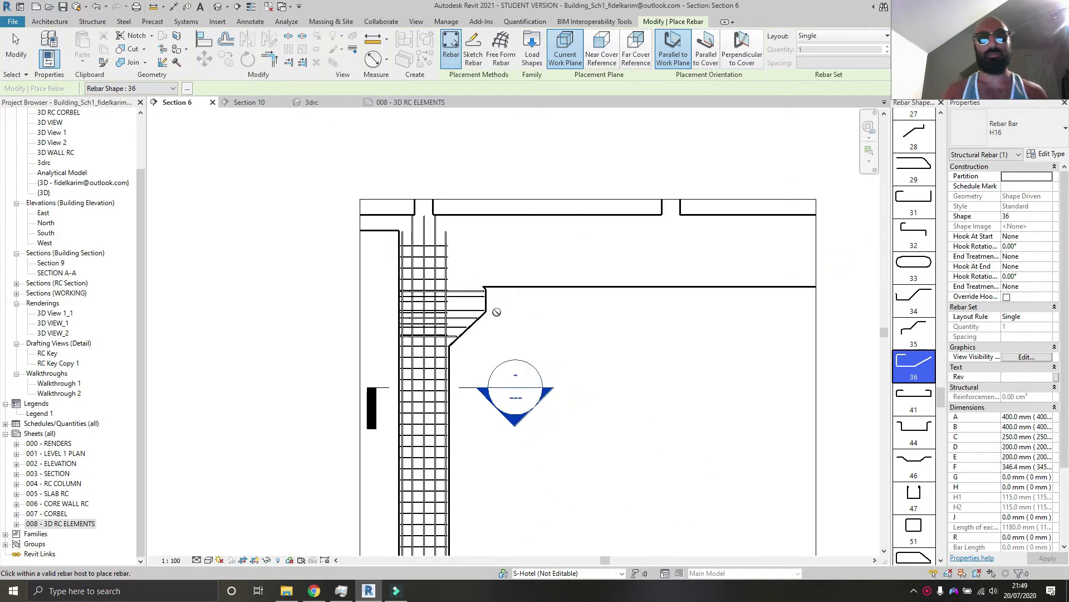
scroll(465, 330, "up", 2)
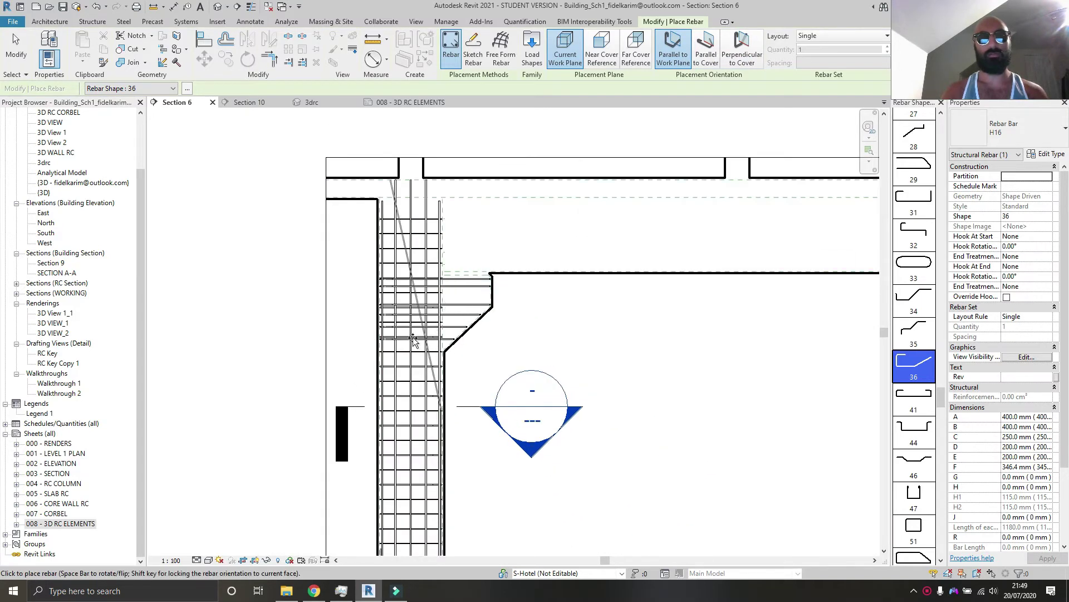
key("space")
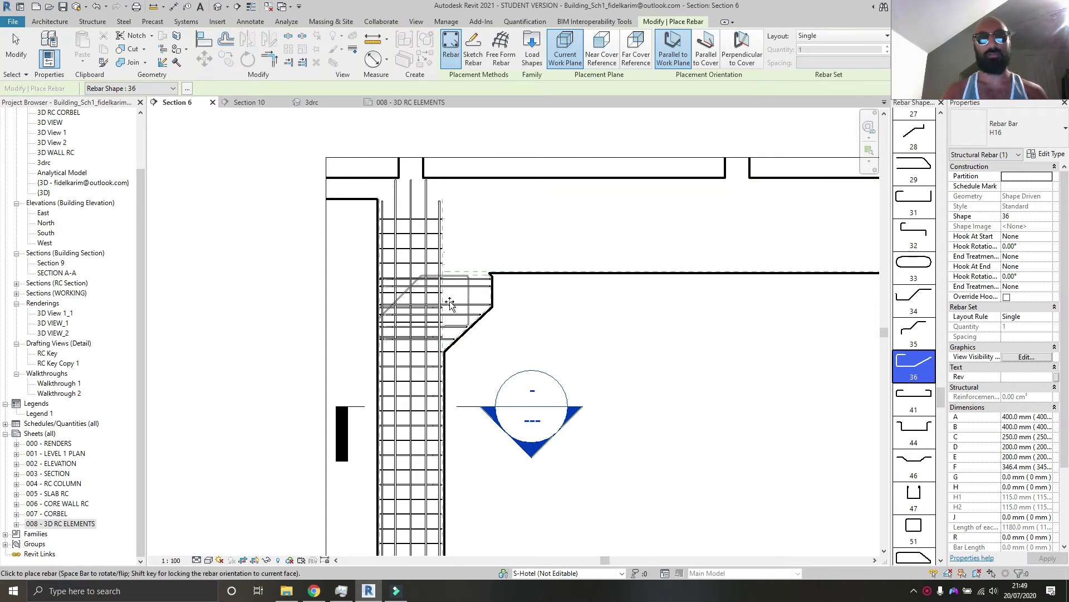
left_click(450, 300)
scroll(449, 301, "up", 3)
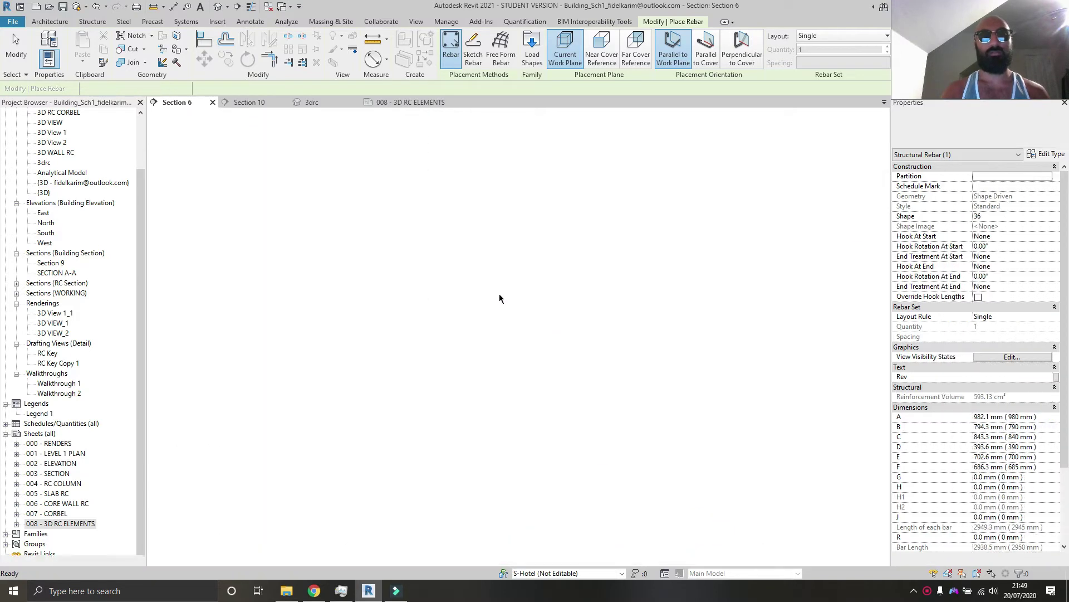
key("Escape")
Rotate the new shape 36 bar a quarter turn clockwise about its centre.
left_click(516, 282)
key("r")
key("o")
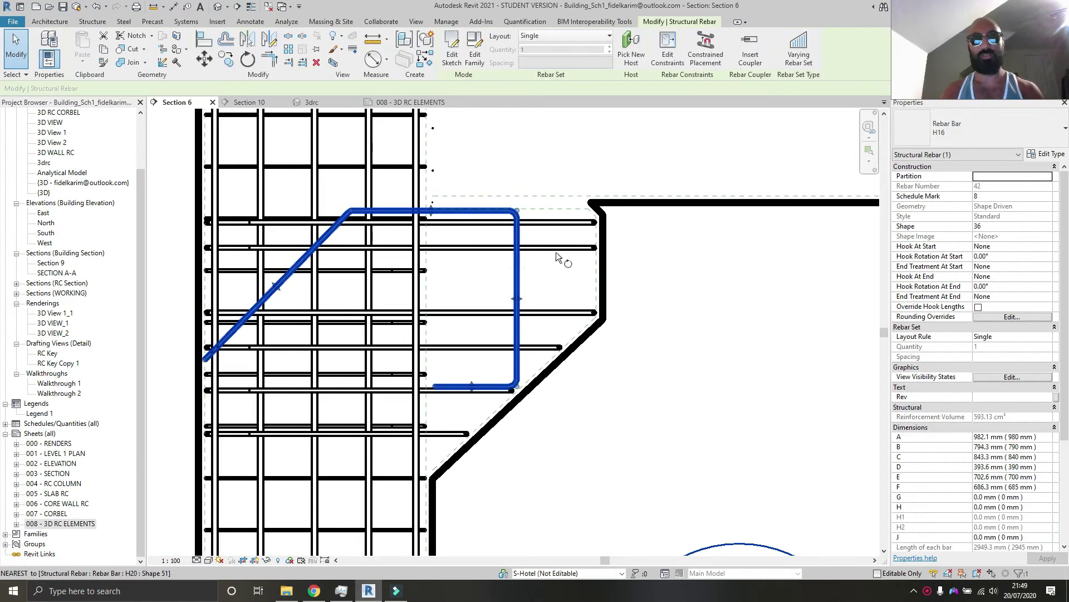
key("r")
key("o")
left_click(681, 299)
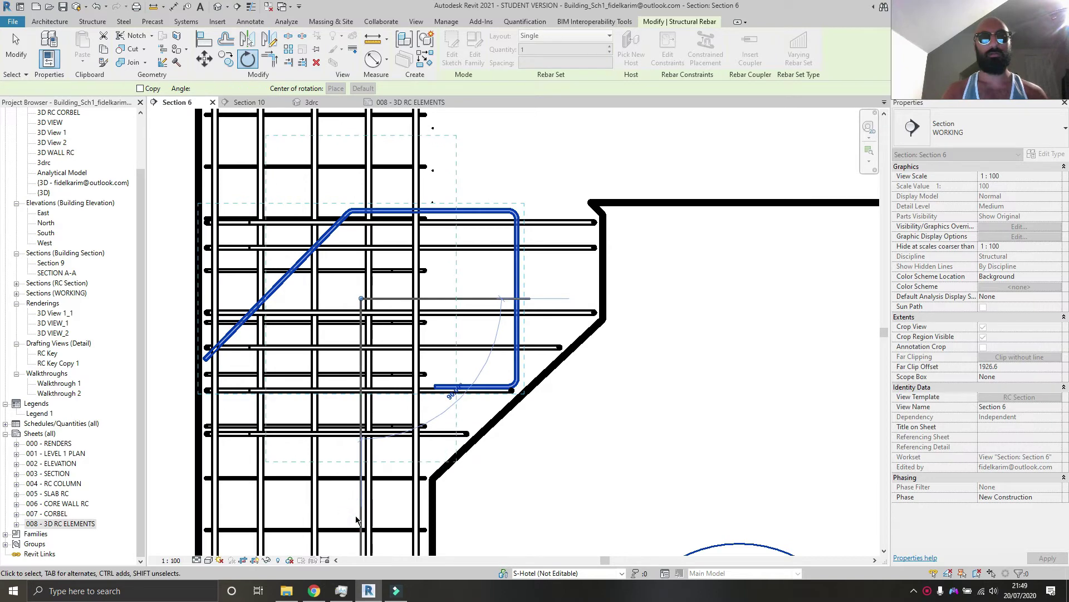
left_click(357, 520)
Mirror the shape 36 bar about a horizontal axis without keeping a copy, so its sloping leg points down into the column.
key("d")
key("m")
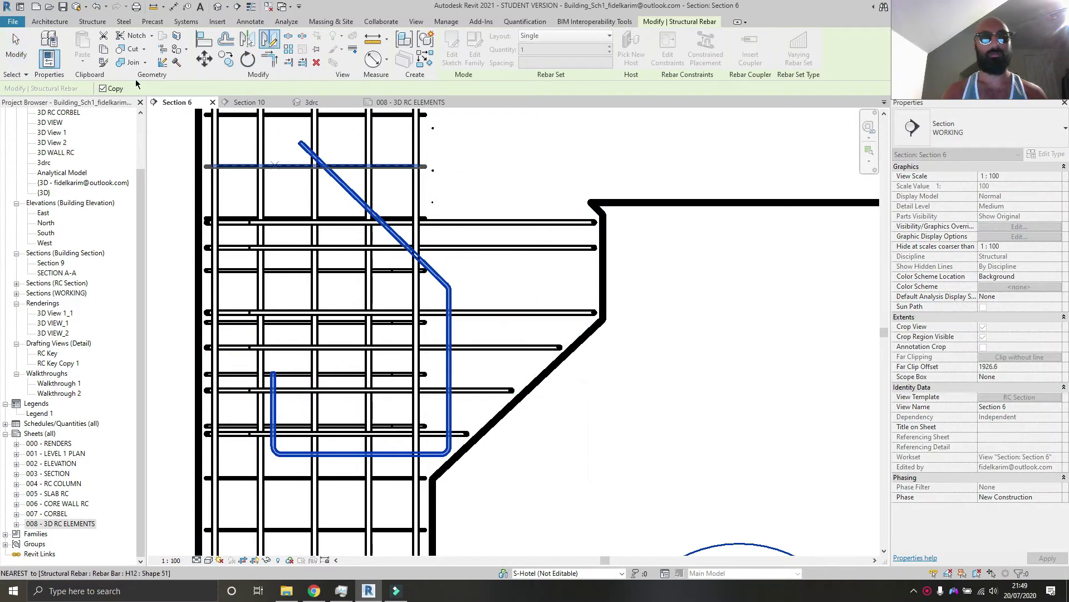
left_click(102, 89)
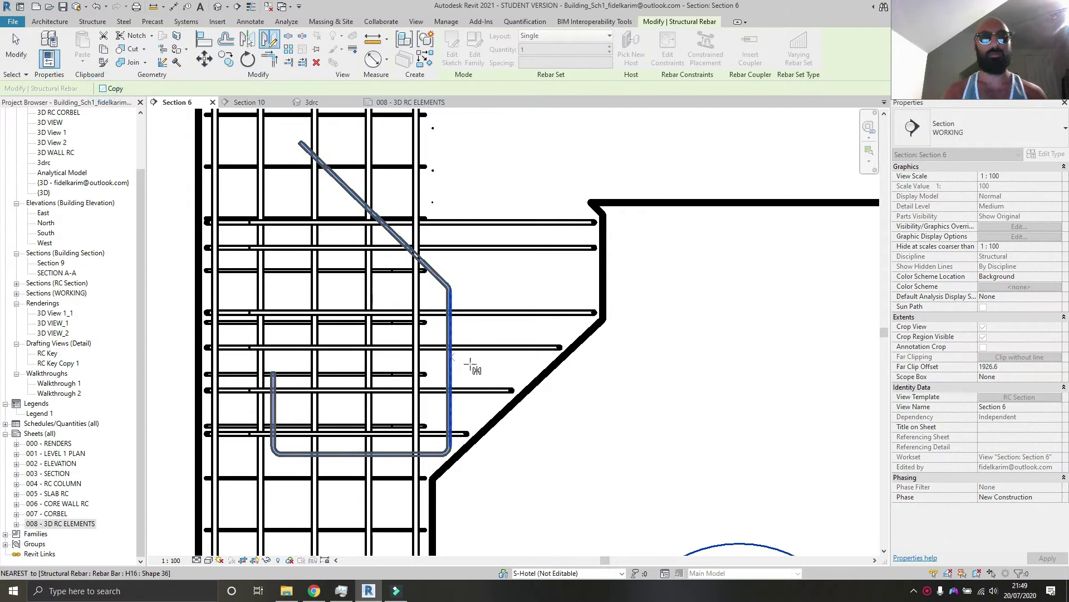
left_click(611, 371)
middle_click_drag(610, 372, 605, 300)
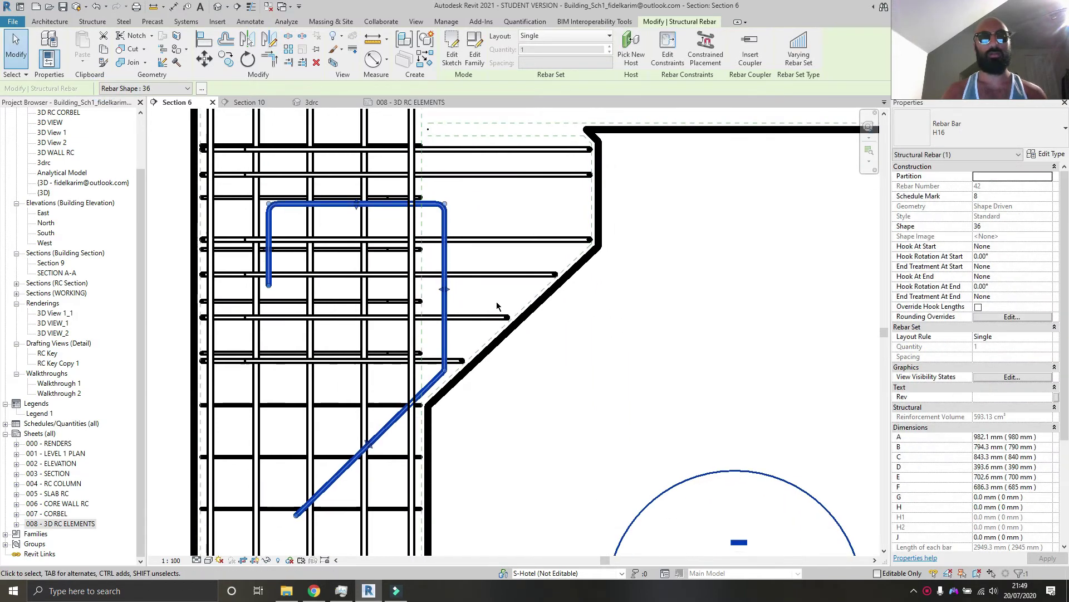
middle_click_drag(348, 227, 403, 247)
key("Escape")
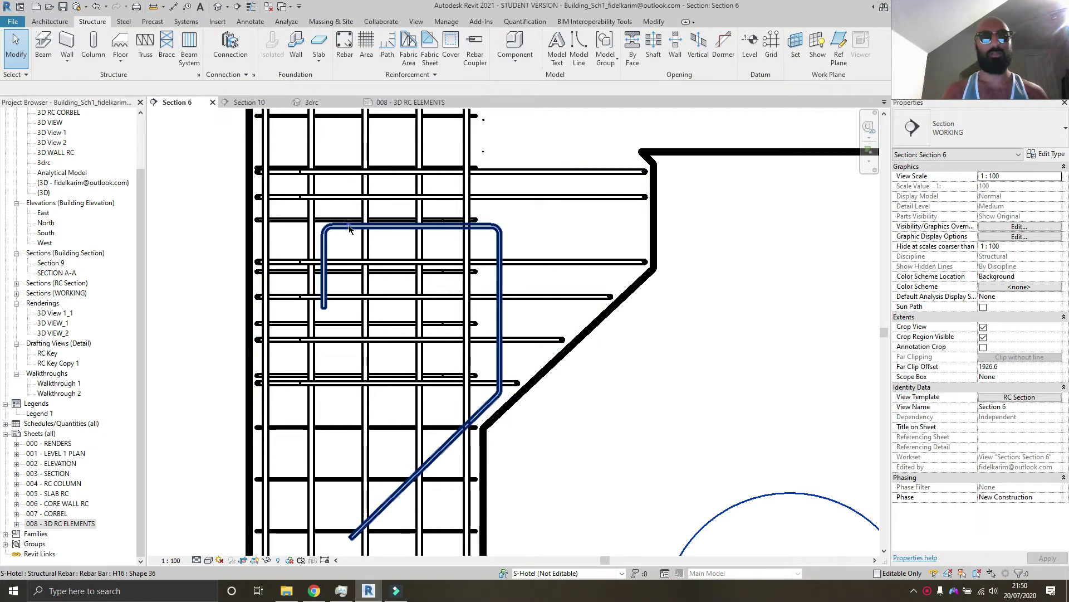
Stretch the shape 36 bar to fit the corbel's top, outer and sloping faces and the column's far side, with a top leg about 1740 mm long.
left_click(349, 226)
left_click_drag(409, 228, 438, 160)
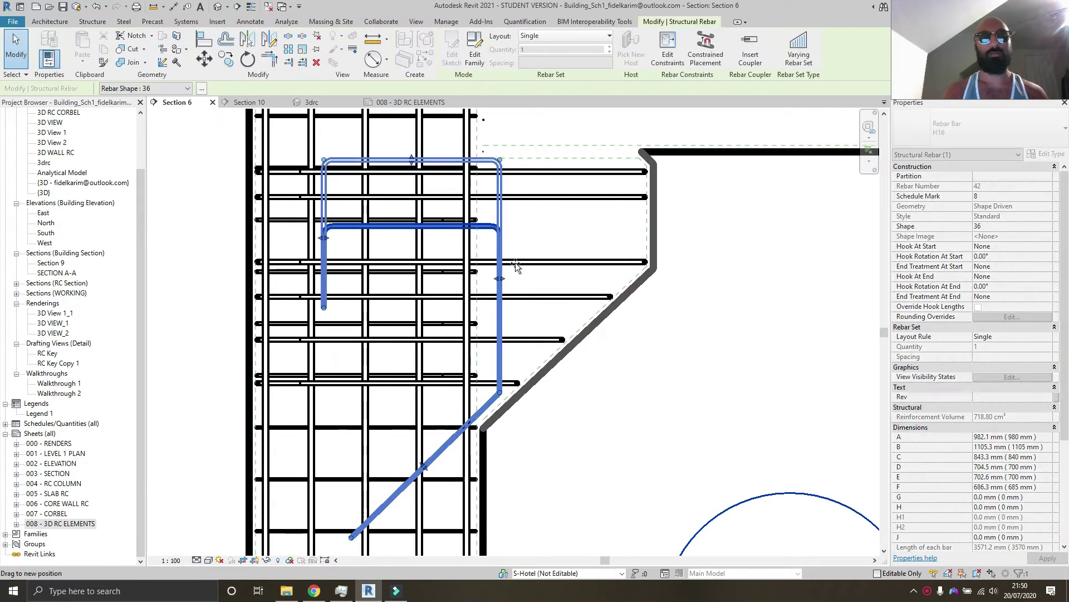
left_click_drag(499, 277, 643, 252)
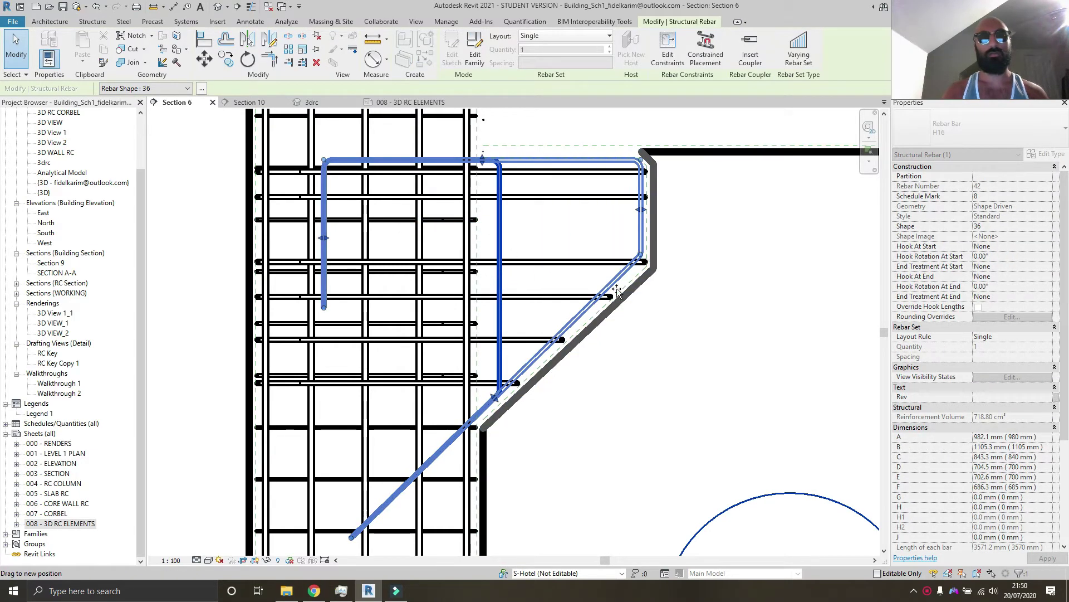
scroll(482, 424, "up", 3)
left_click_drag(509, 360, 518, 373)
scroll(559, 329, "down", 3)
scroll(431, 215, "up", 1)
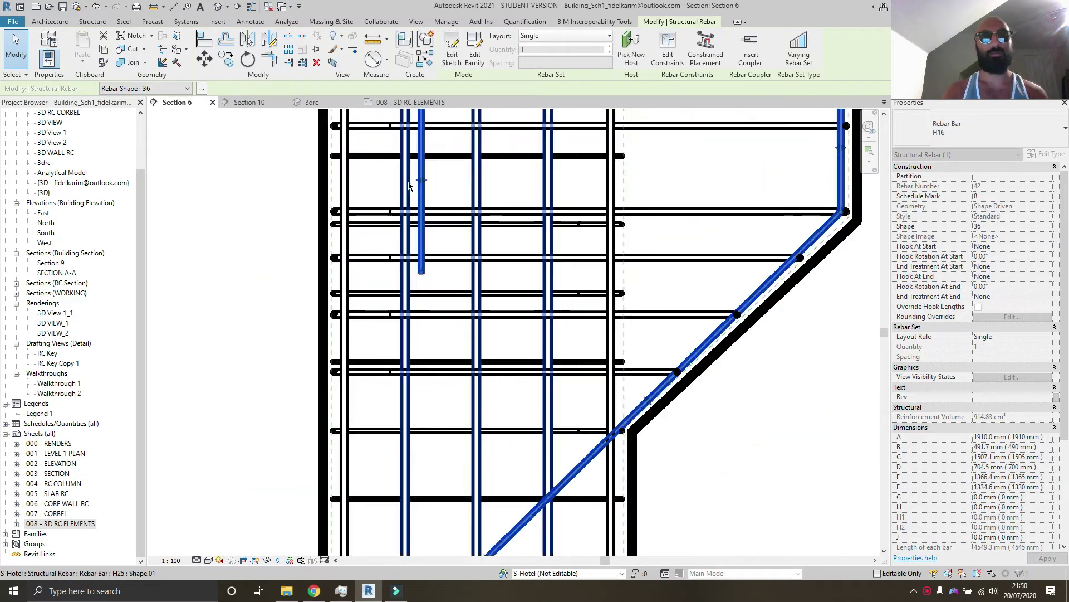
scroll(409, 186, "up", 2)
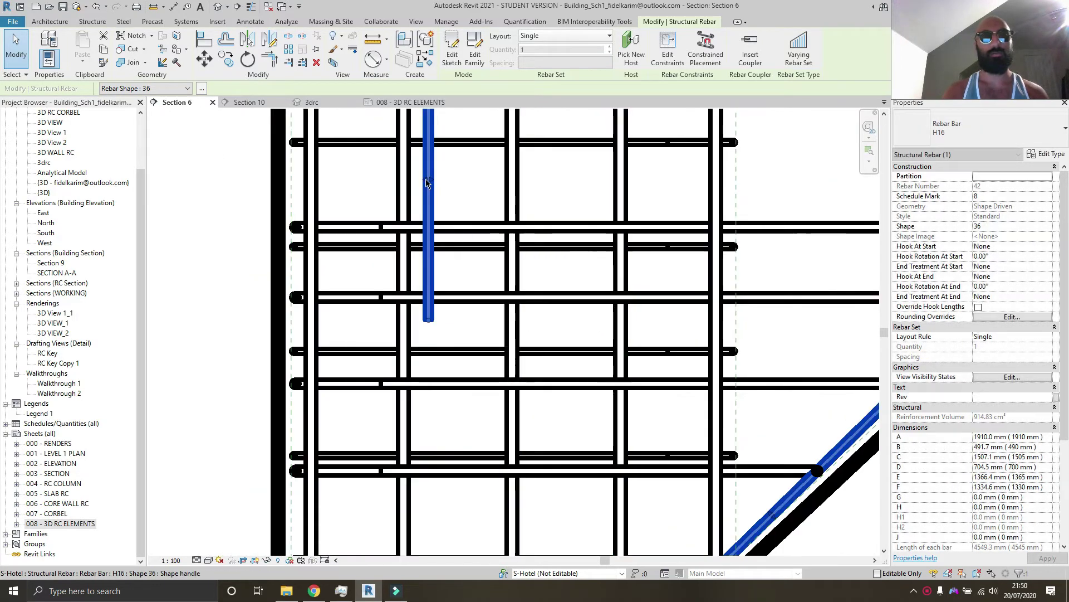
Change the corbel bar's type to H40 and fine-tune the positions of its vertical and sloping legs against the existing reinforcement.
left_click(959, 136)
left_click(964, 290)
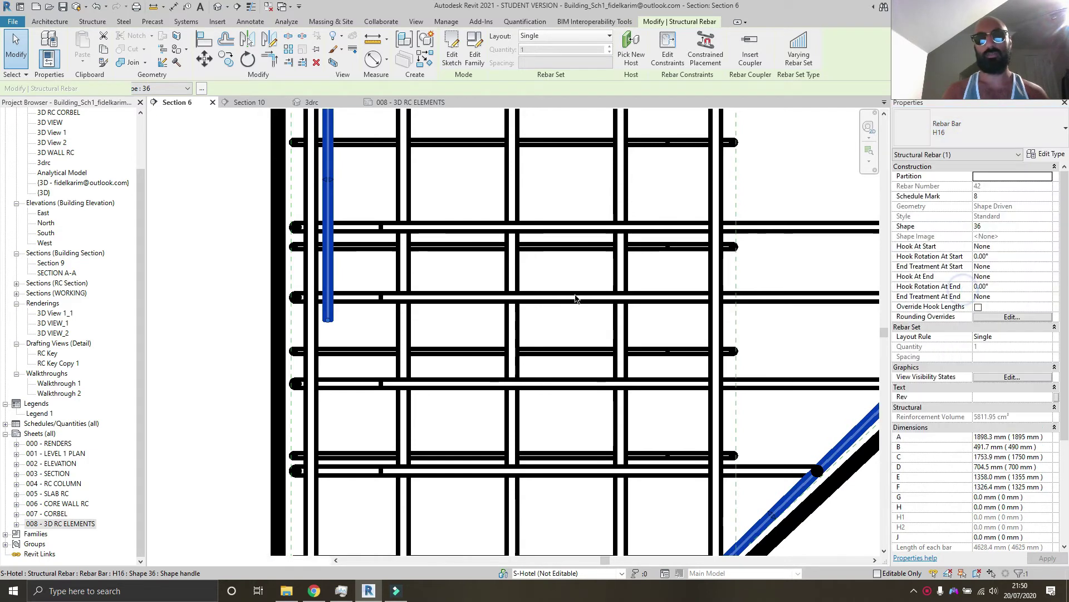
left_click_drag(329, 208, 335, 207)
scroll(548, 381, "down", 1)
middle_click_drag(549, 381, 415, 224)
scroll(567, 384, "up", 2)
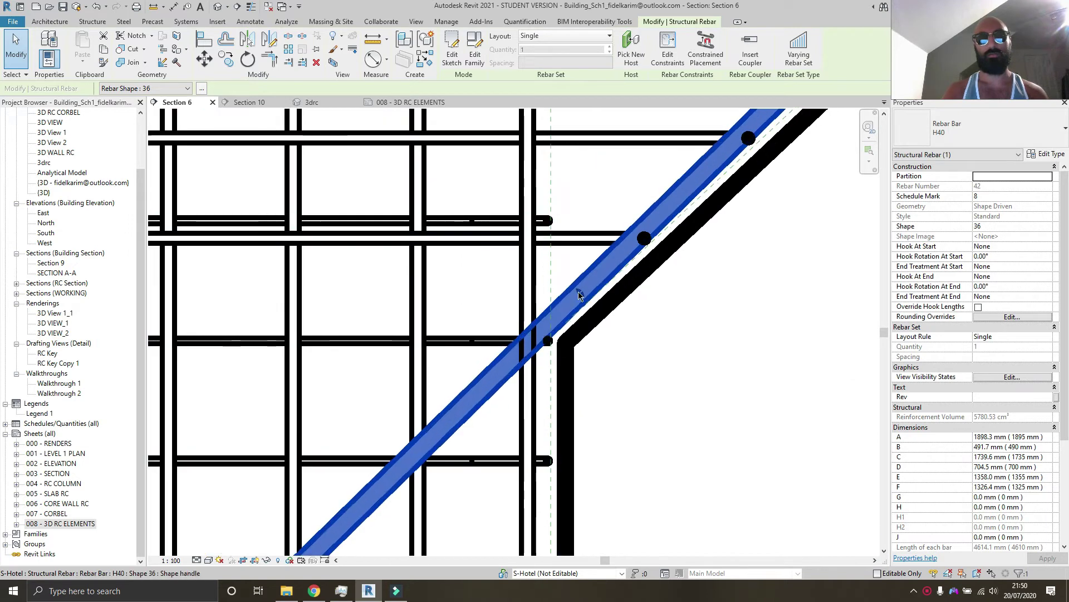
left_click_drag(579, 292, 577, 290)
scroll(549, 307, "down", 3)
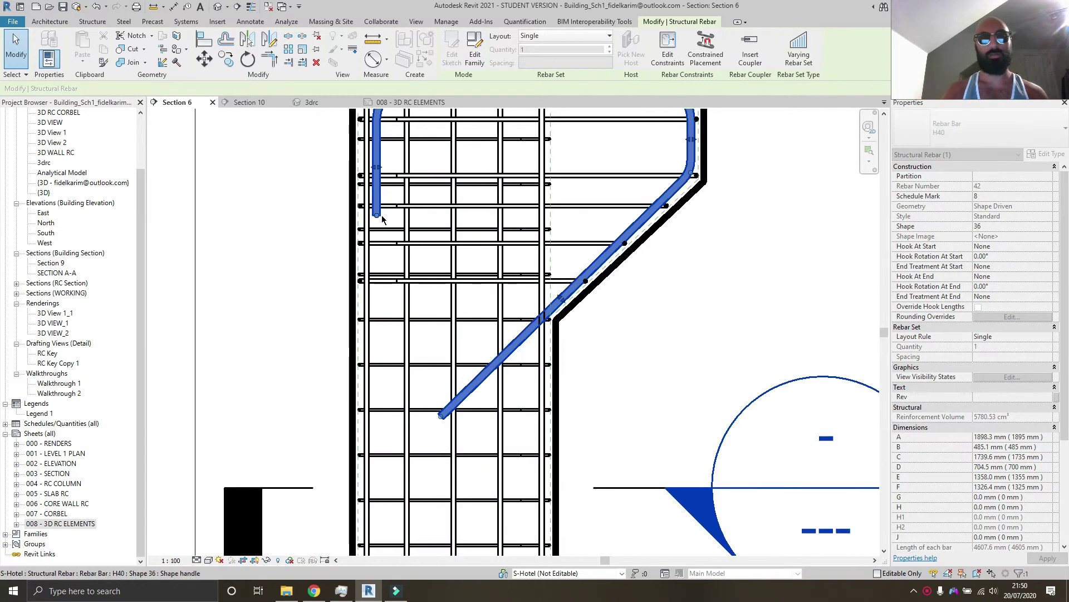
Lengthen the H40 bar's free vertical leg to about 1350 mm and its sloping leg to about 2320 mm inside the column.
left_click_drag(382, 218, 380, 220)
left_click_drag(377, 322, 388, 475)
left_click_drag(341, 389, 341, 389)
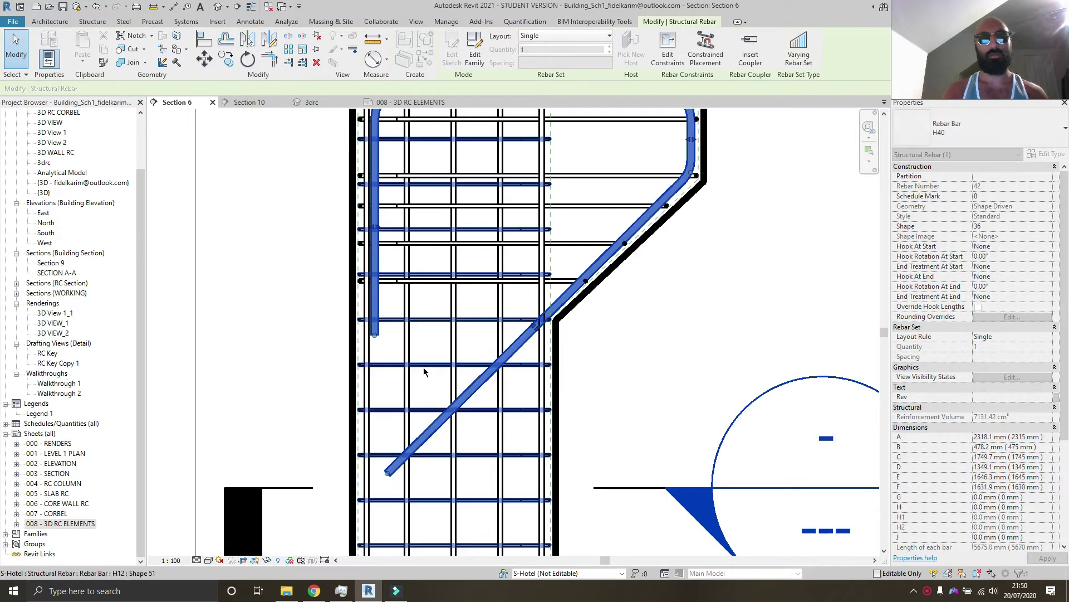
Set the H40 corbel bar's layout rule to Maximum Spacing.
scroll(426, 368, "down", 3)
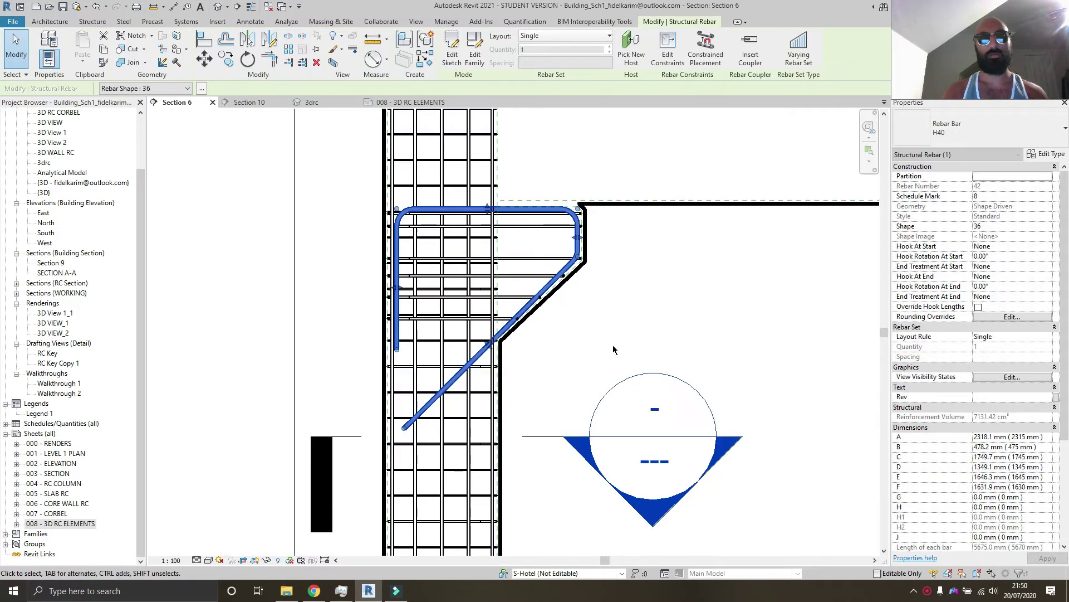
left_click(575, 35)
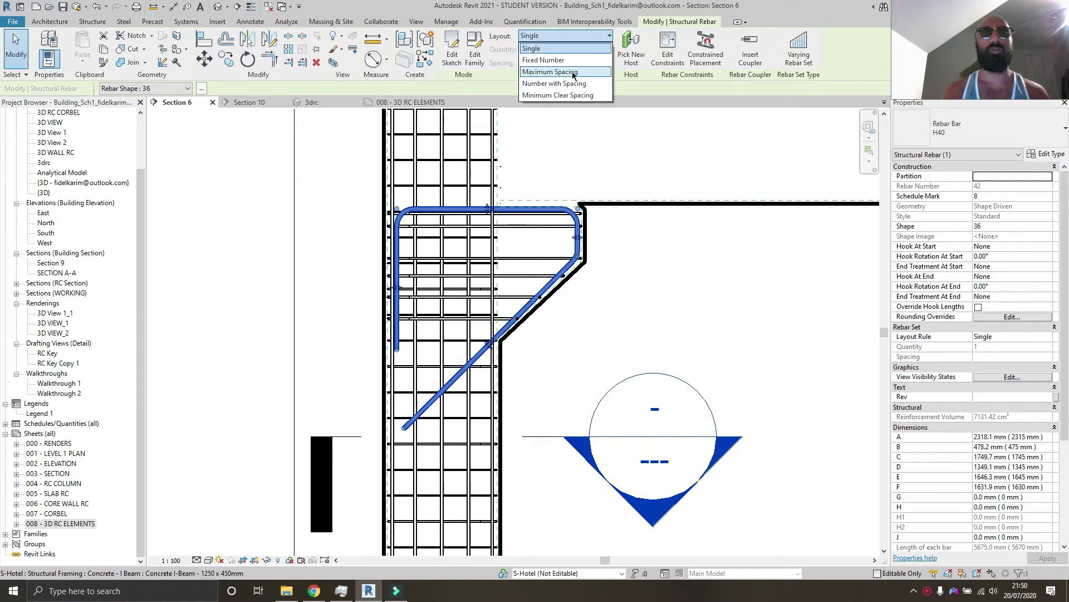
left_click(573, 72)
left_click(651, 260)
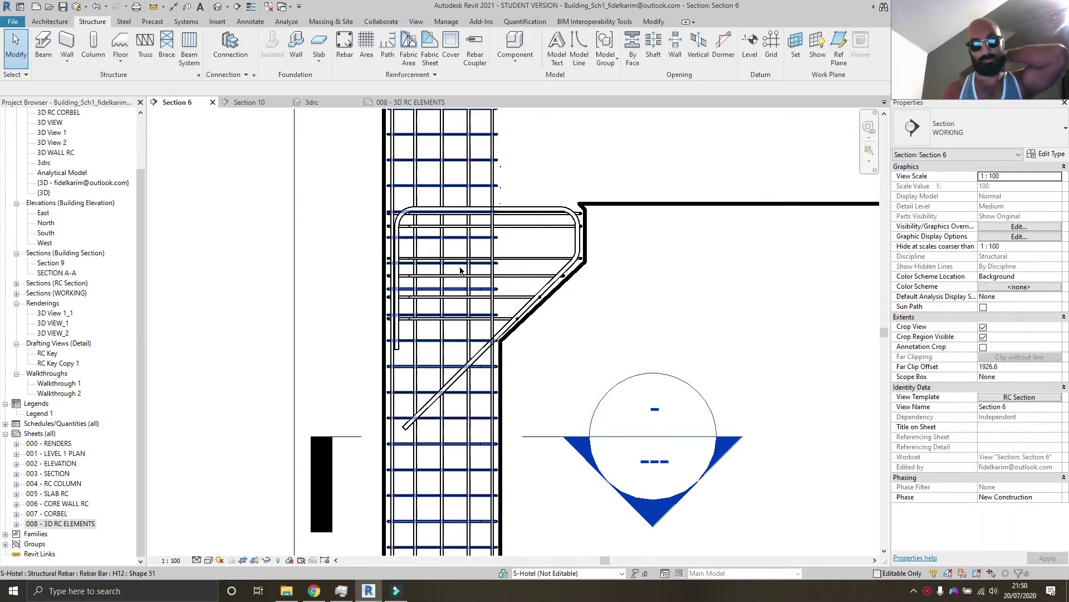
Move Section 10's section line to just above the corbel and open that section's view.
left_click(549, 436)
left_click_drag(550, 437, 574, 171)
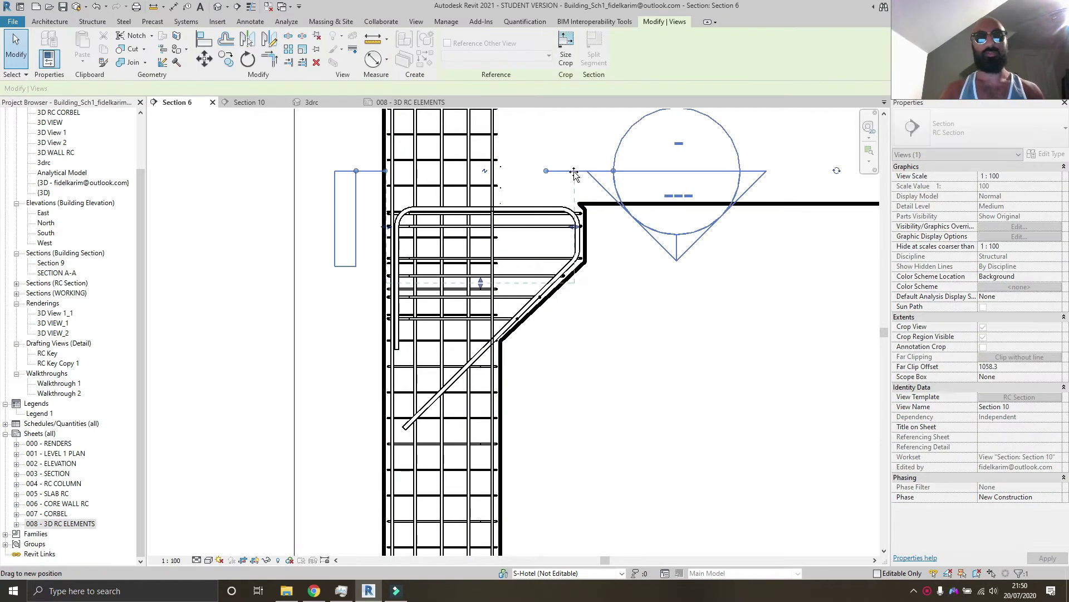
right_click(557, 161)
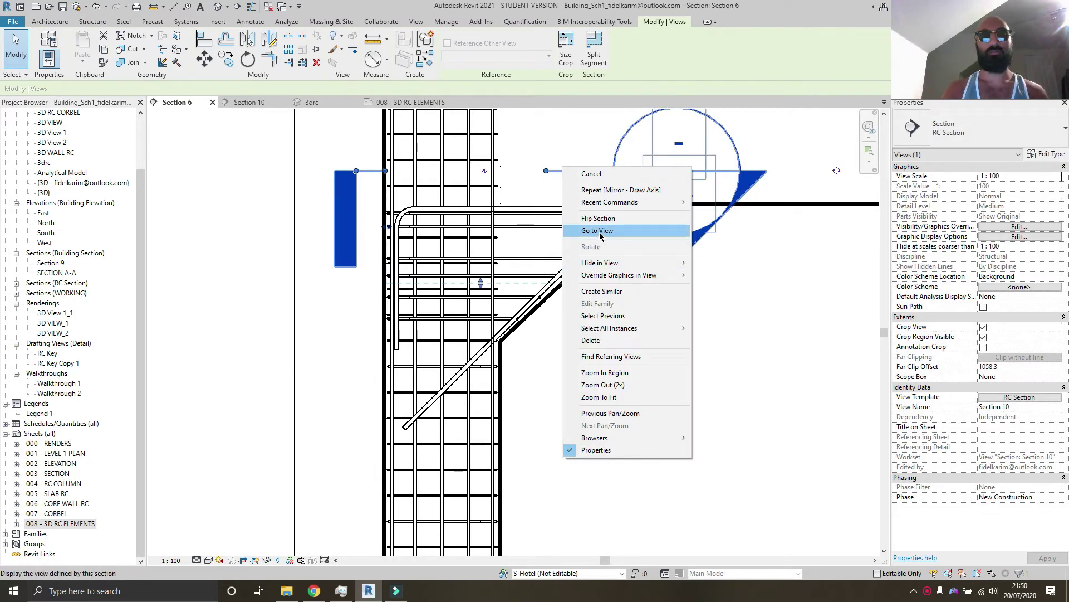
left_click(573, 216)
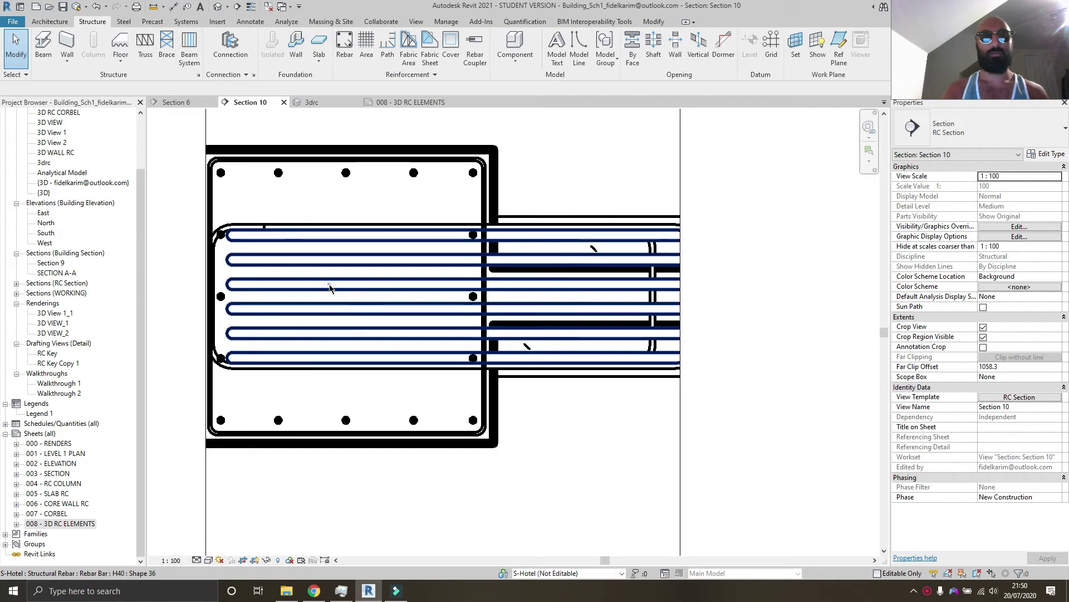
Pull in the end of the H40 bar set inside the corbel and widen the Section 10 crop region to show the full corbel.
left_click(330, 284)
left_click_drag(461, 358, 460, 346)
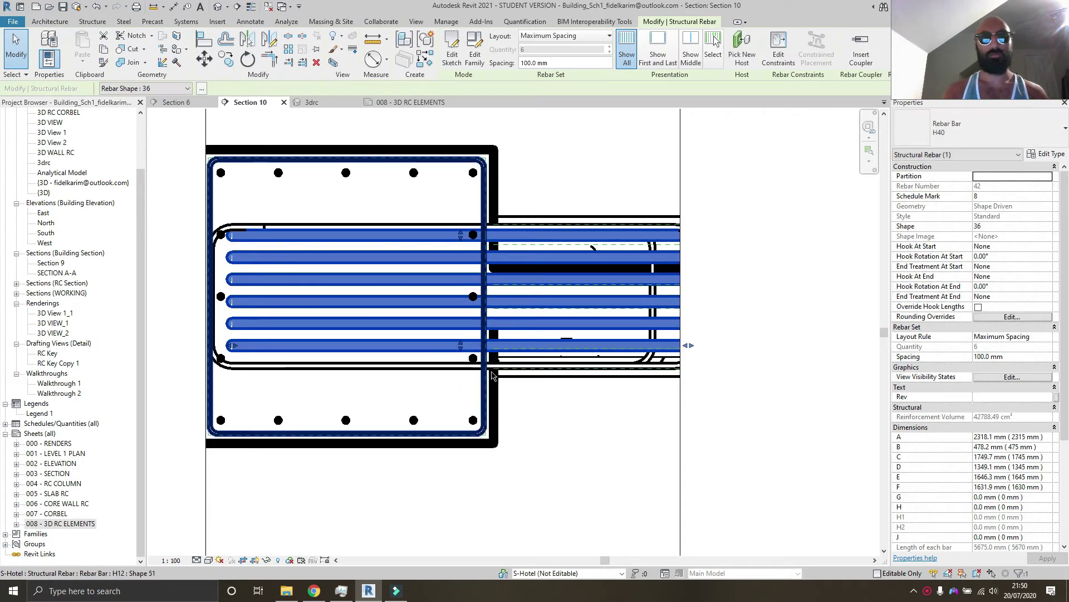
scroll(671, 422, "down", 2)
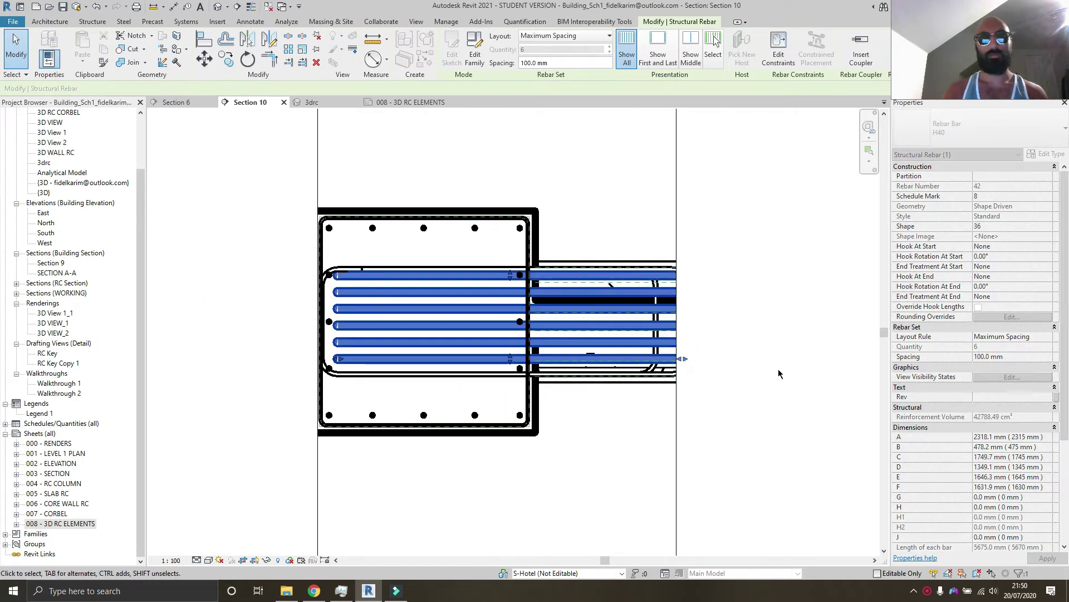
left_click_drag(684, 359, 761, 356)
left_click(711, 417)
scroll(713, 417, "down", 2)
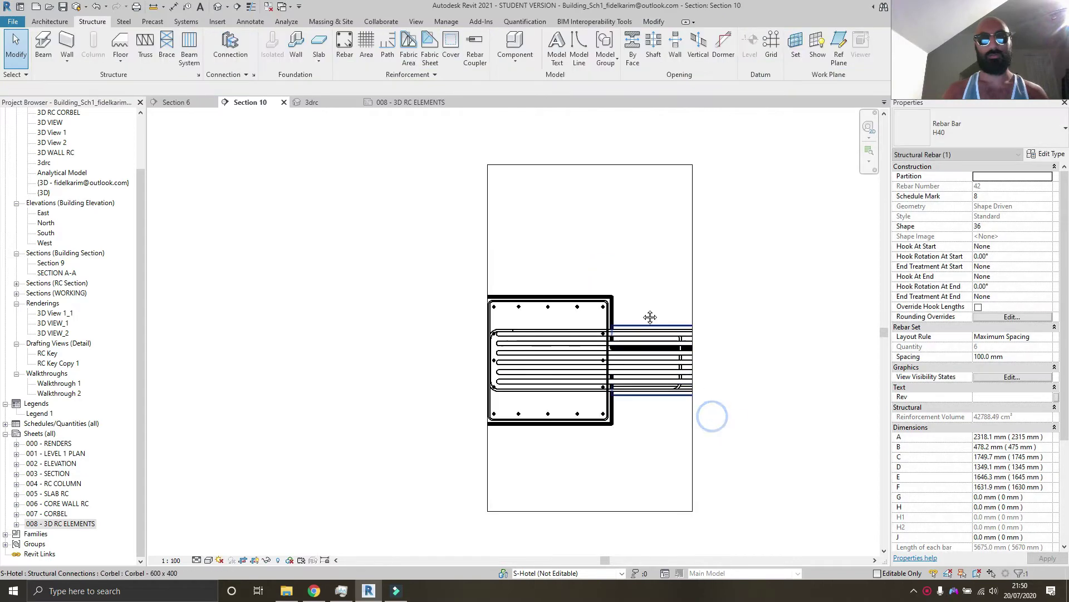
middle_click_drag(649, 318, 603, 296)
left_click(645, 389)
scroll(646, 329, "up", 2)
left_click_drag(652, 307, 694, 307)
scroll(565, 380, "up", 1)
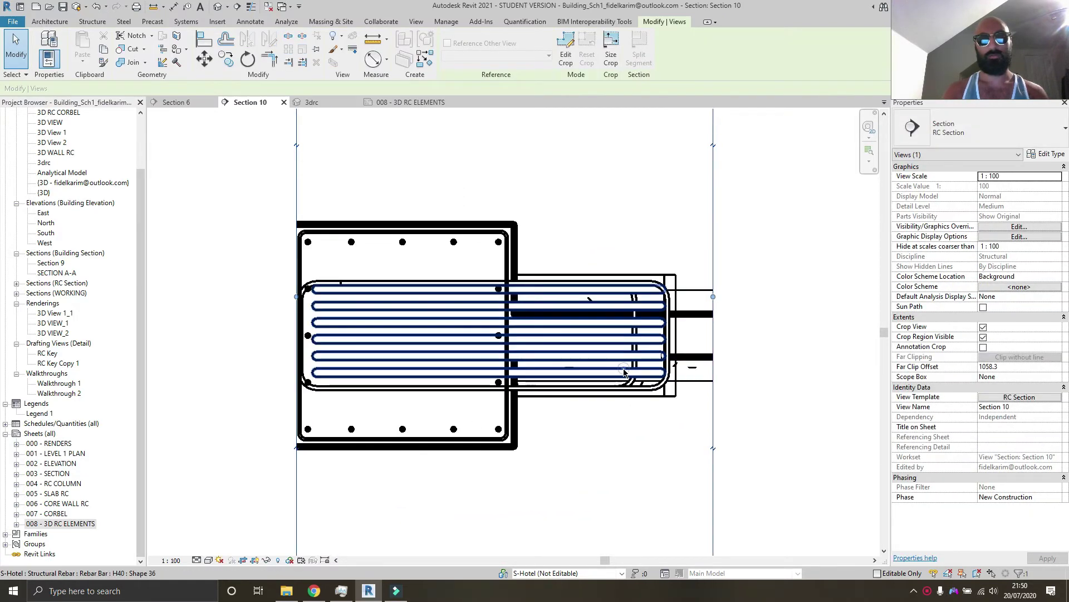
Adjust both ends of the H40 bar set so the bars spread across the corbel's width inside its links.
left_click(515, 387)
scroll(491, 301, "up", 3)
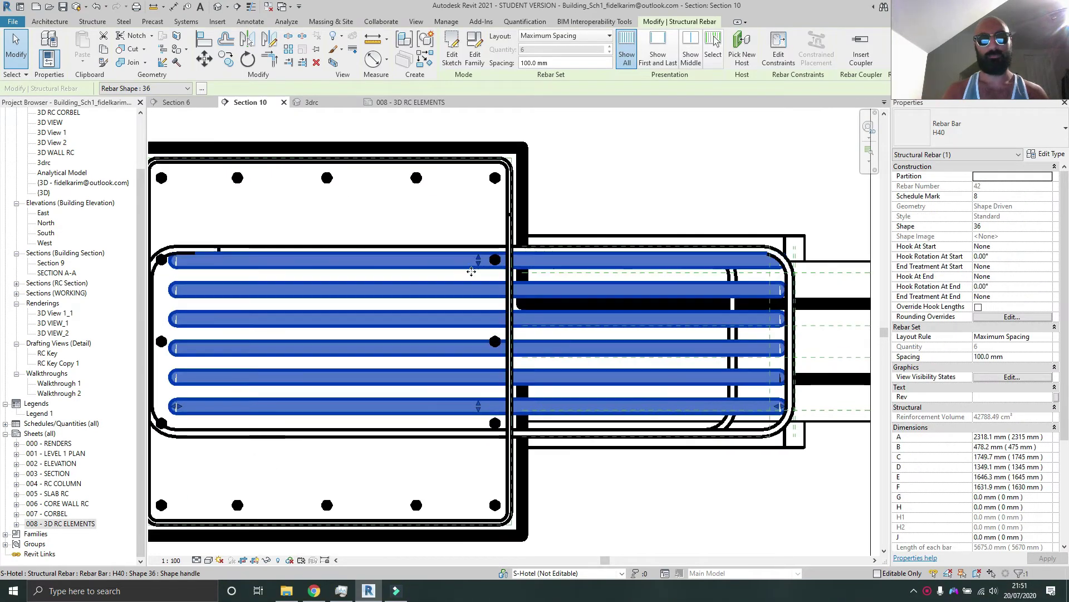
left_click_drag(480, 268, 479, 275)
left_click_drag(480, 265, 483, 261)
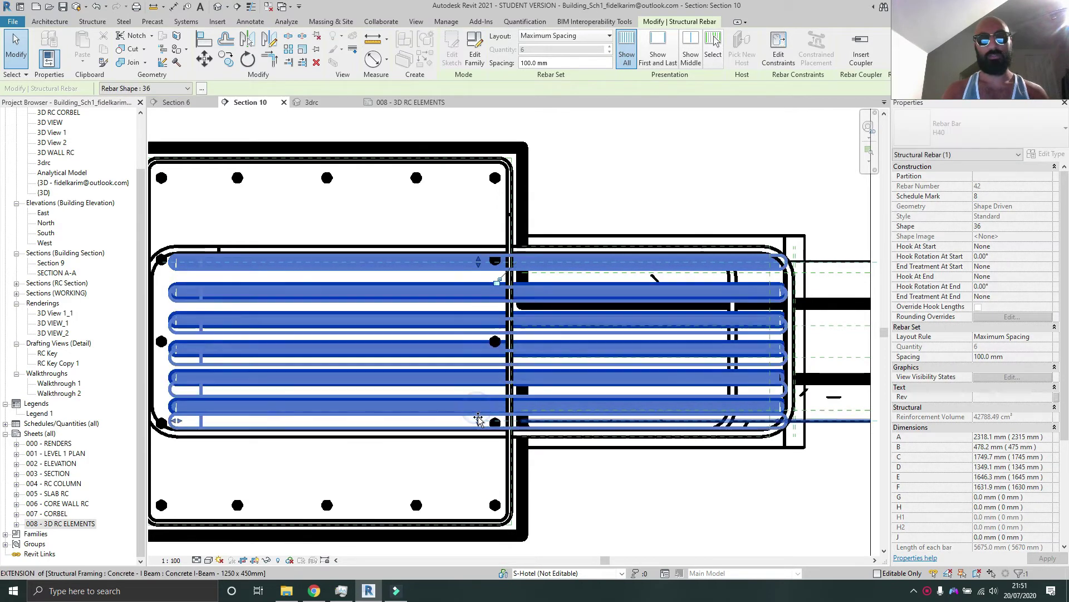
left_click(650, 499)
scroll(453, 263, "down", 2)
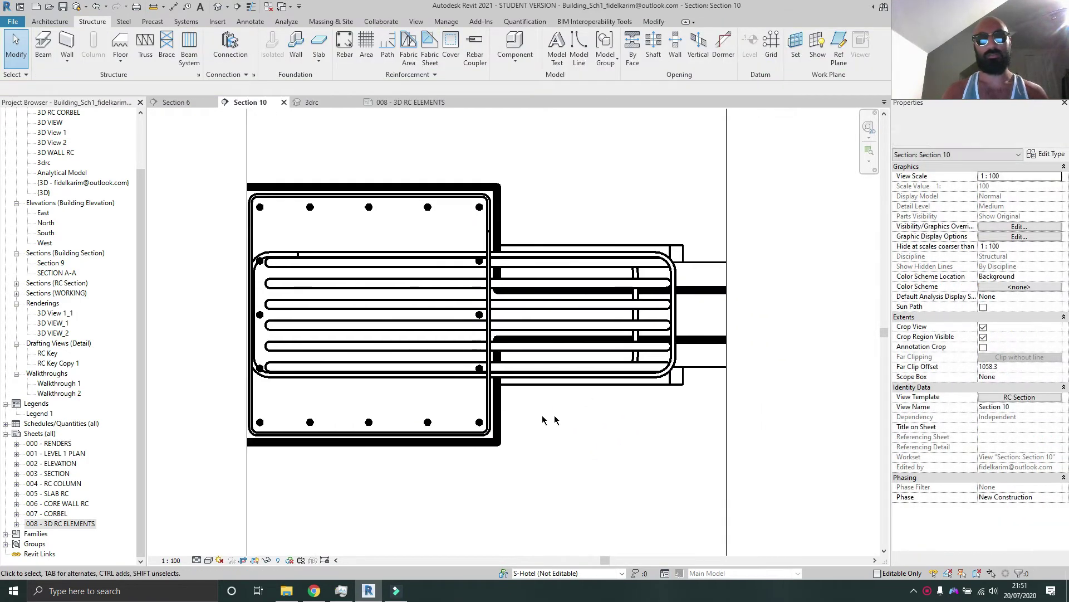
Look at the corbel reinforcement on sheet 008 - 3D RC ELEMENTS, then close the sheet and open the 3drc view.
left_click(404, 104)
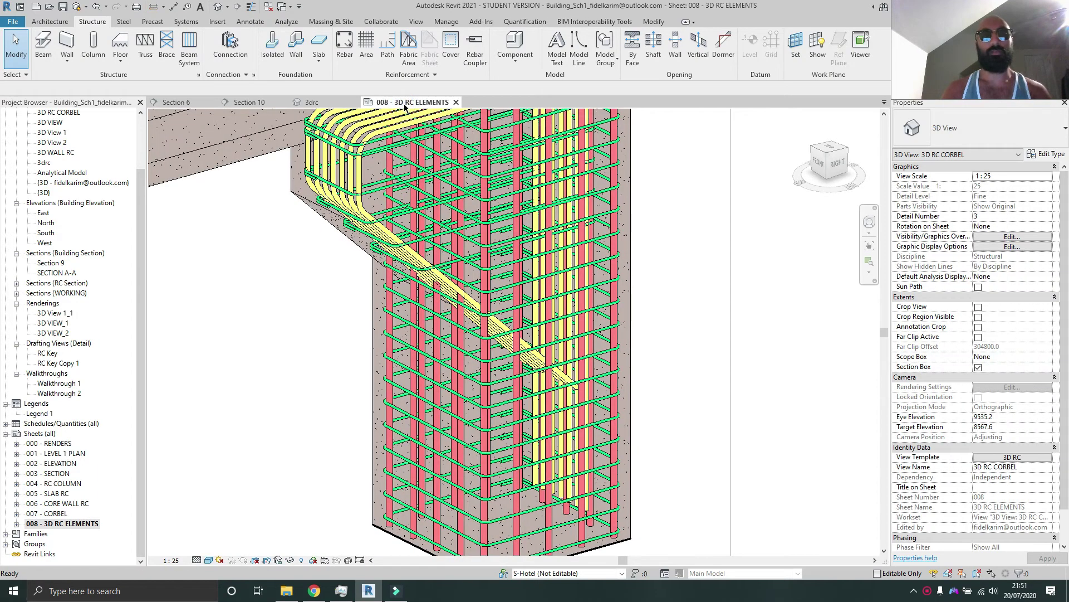
left_click(455, 102)
left_click(340, 102)
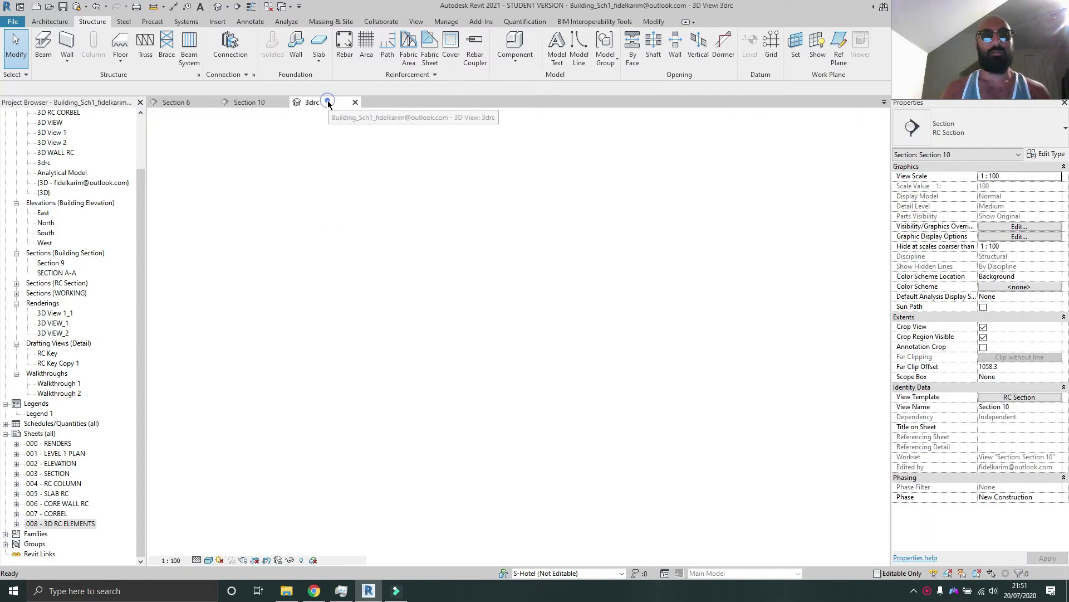
Select the column and corbel elements in 3drc and filter the selection down to Structural Rebar in the Section 6 view.
scroll(483, 281, "down", 1)
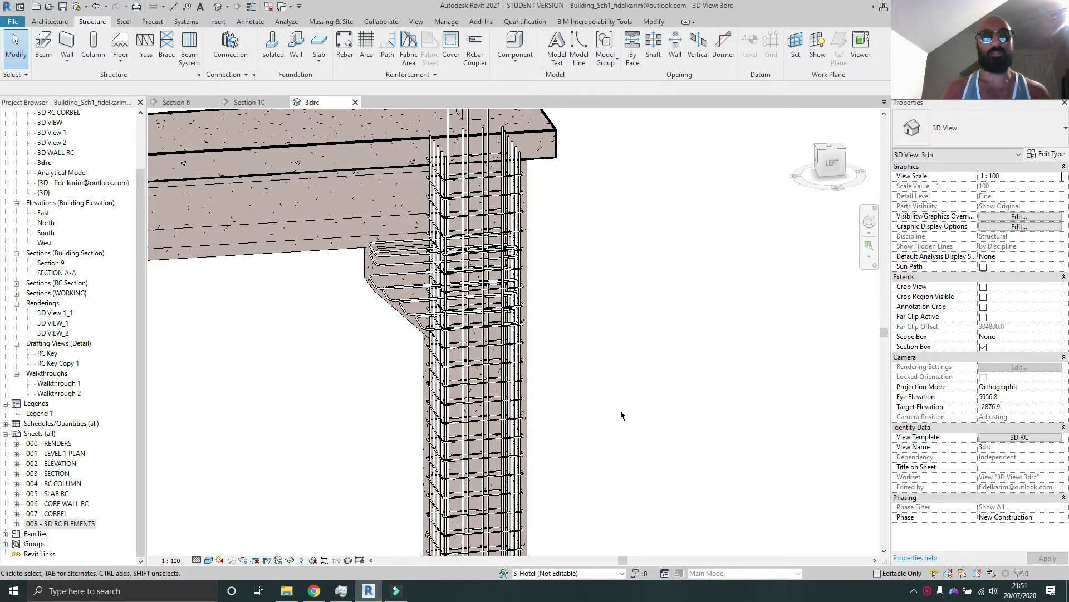
left_click_drag(633, 417, 337, 186)
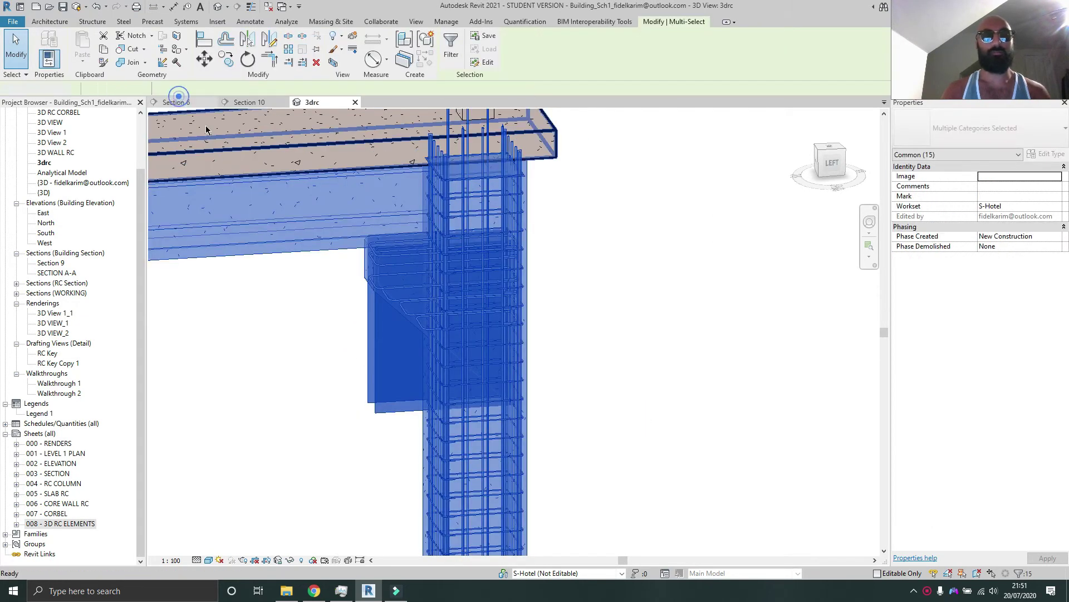
left_click(176, 102)
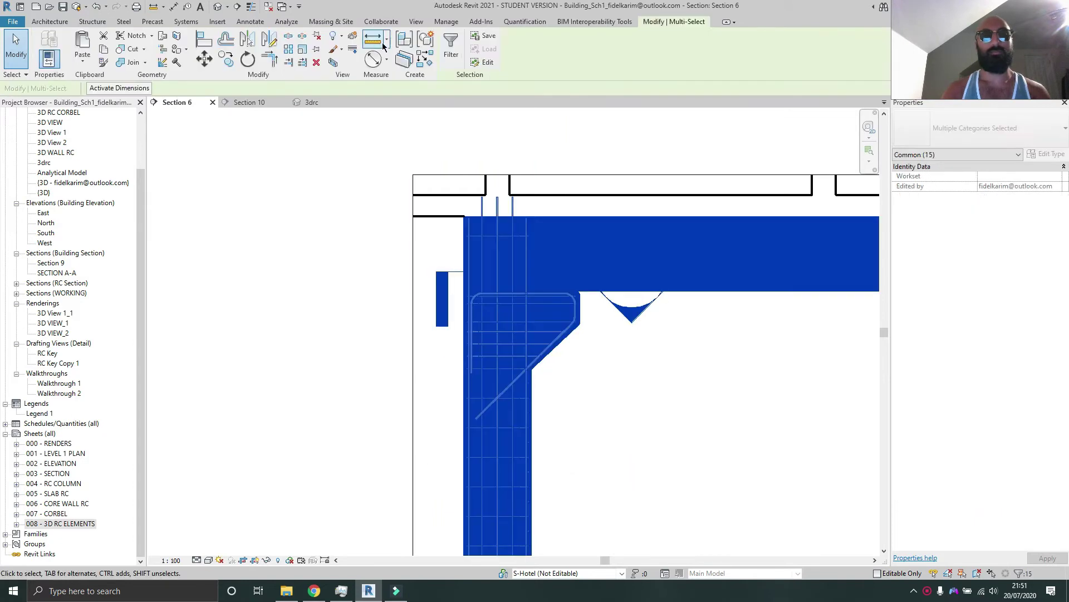
left_click(451, 45)
left_click(606, 240)
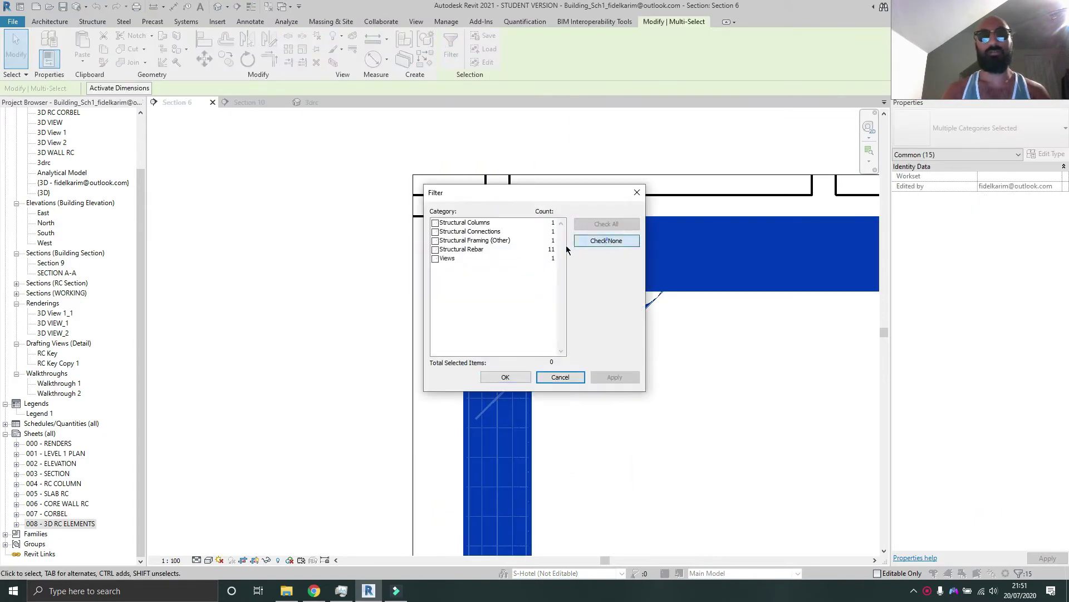
left_click(435, 249)
left_click(506, 377)
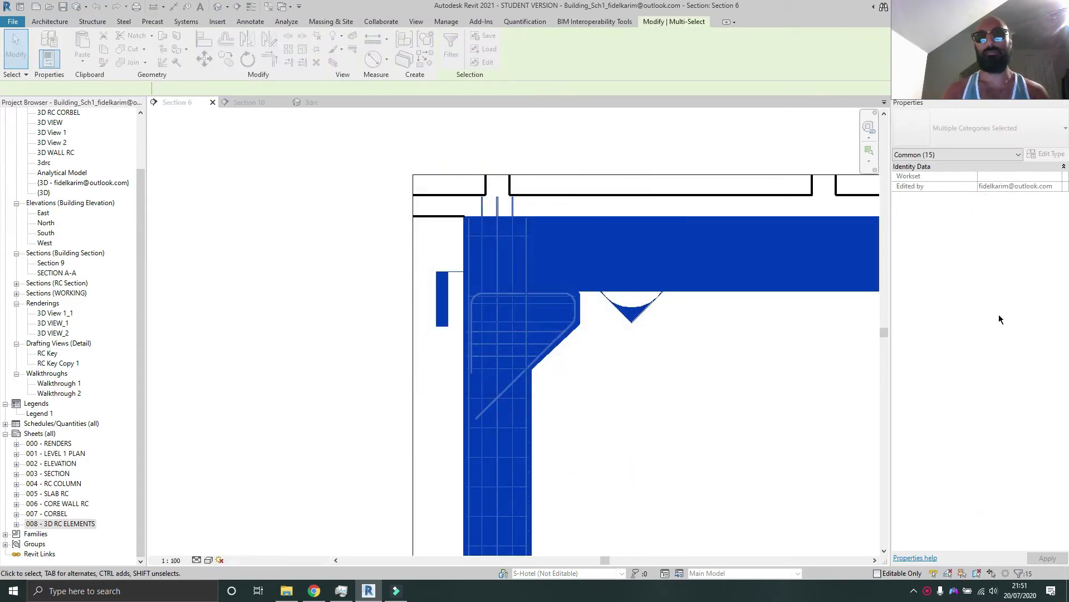
Set the selected rebar's view visibility states to unobscured and solid in the 3drc view.
left_click(1012, 377)
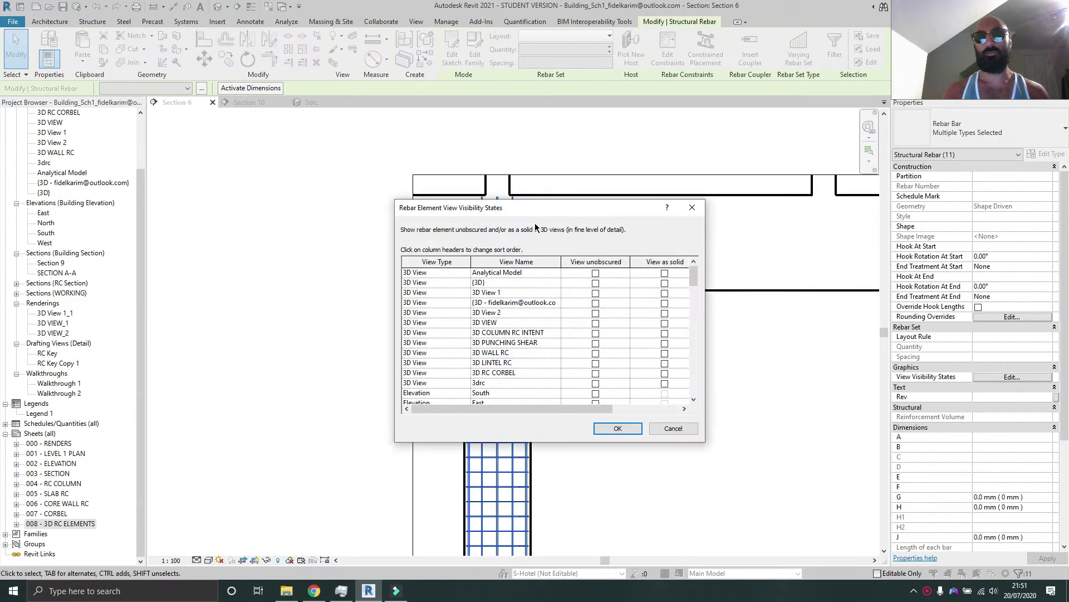
left_click(596, 384)
left_click(664, 383)
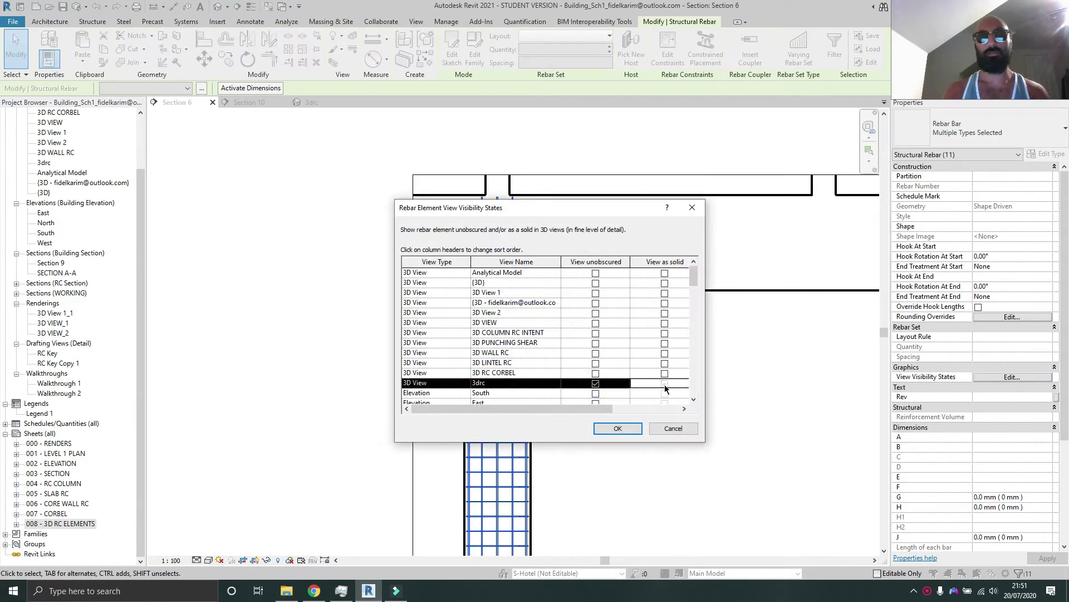
left_click(619, 425)
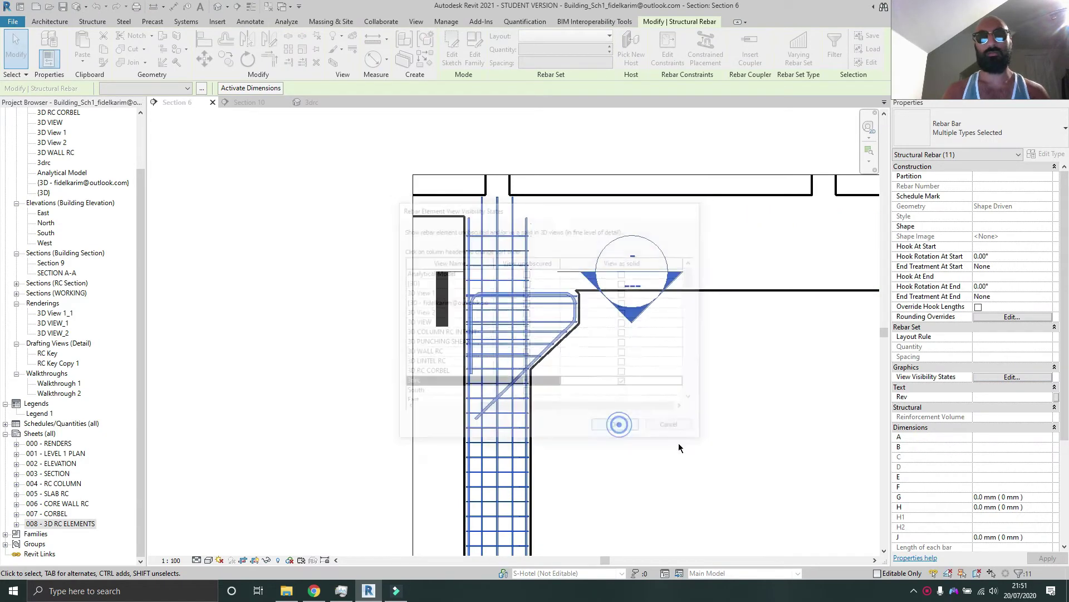
Return to the 3drc view and inspect the column and corbel reinforcement around the H40 bars.
left_click(326, 105)
left_click(585, 353)
key("Caps_Lock")
middle_click_drag(323, 361, 370, 364)
middle_click_drag(418, 278, 462, 270, "shift")
scroll(462, 269, "up", 2)
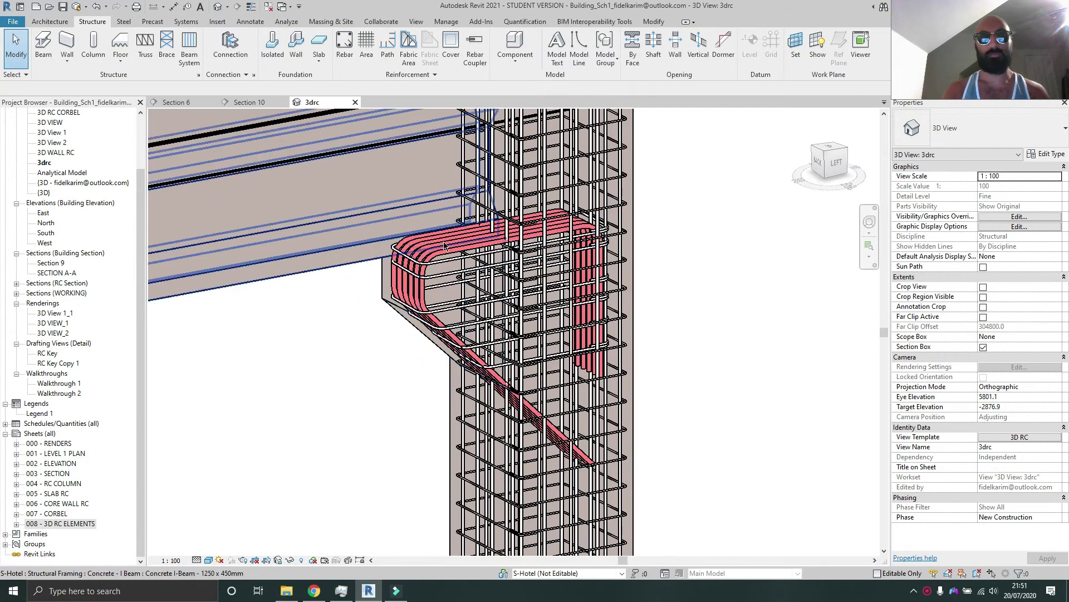
Change the shape 36 corbel bars' type to H32.
left_click(529, 247)
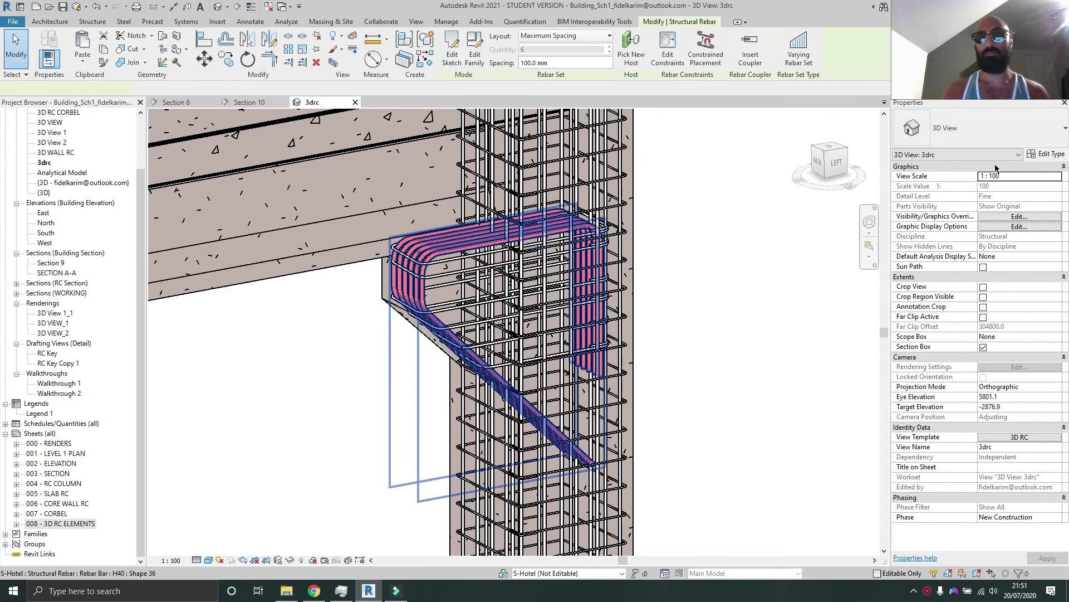
left_click(1003, 131)
left_click(916, 275)
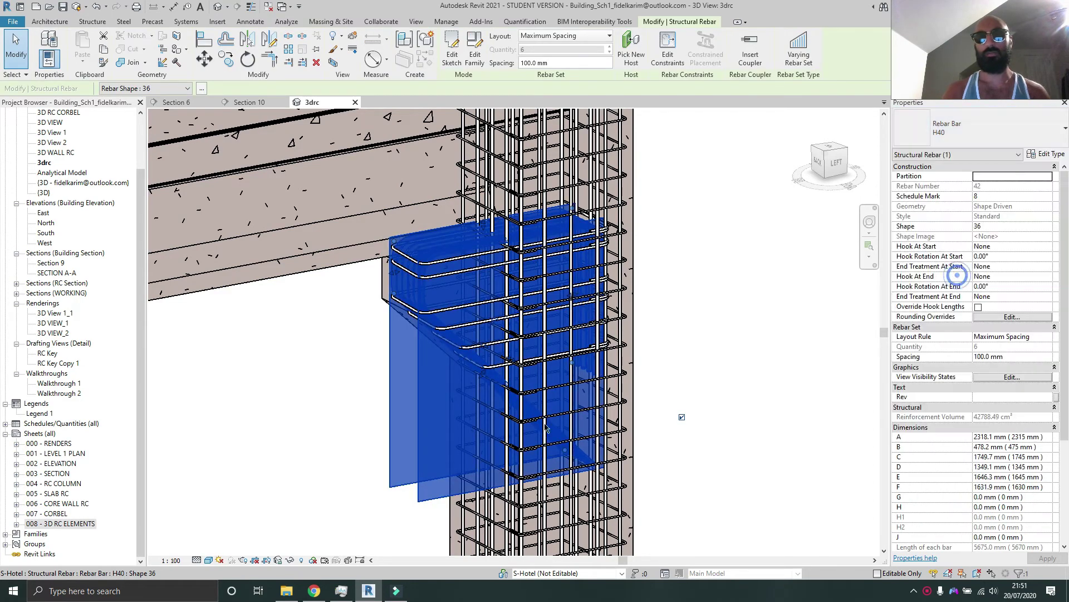
left_click(741, 357)
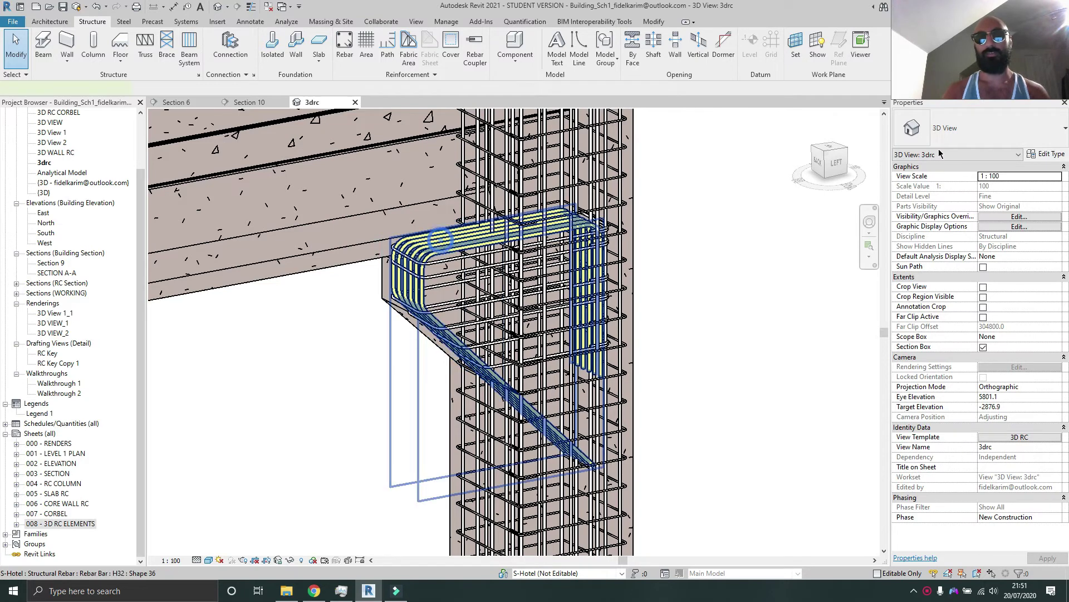
Change the shape 36 corbel bars' type to H50.
left_click(967, 131)
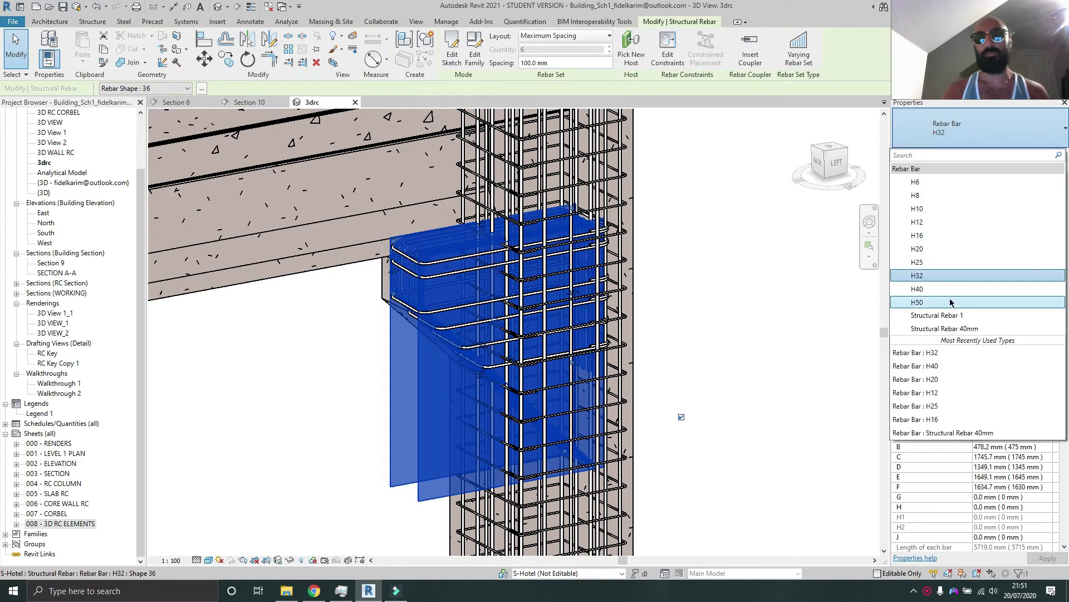
left_click(948, 299)
left_click(743, 306)
Examine the column and corbel reinforcement from several angles in 3D, both close up and with the whole frame.
key("Caps_Lock")
middle_click_drag(521, 305, 474, 318)
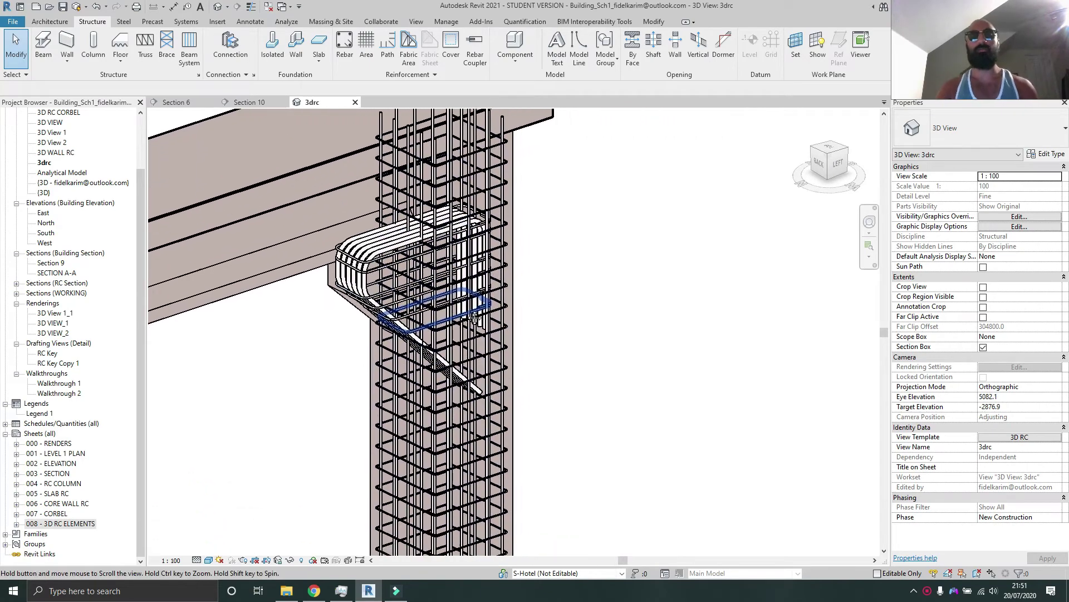
scroll(638, 317, "down", 6)
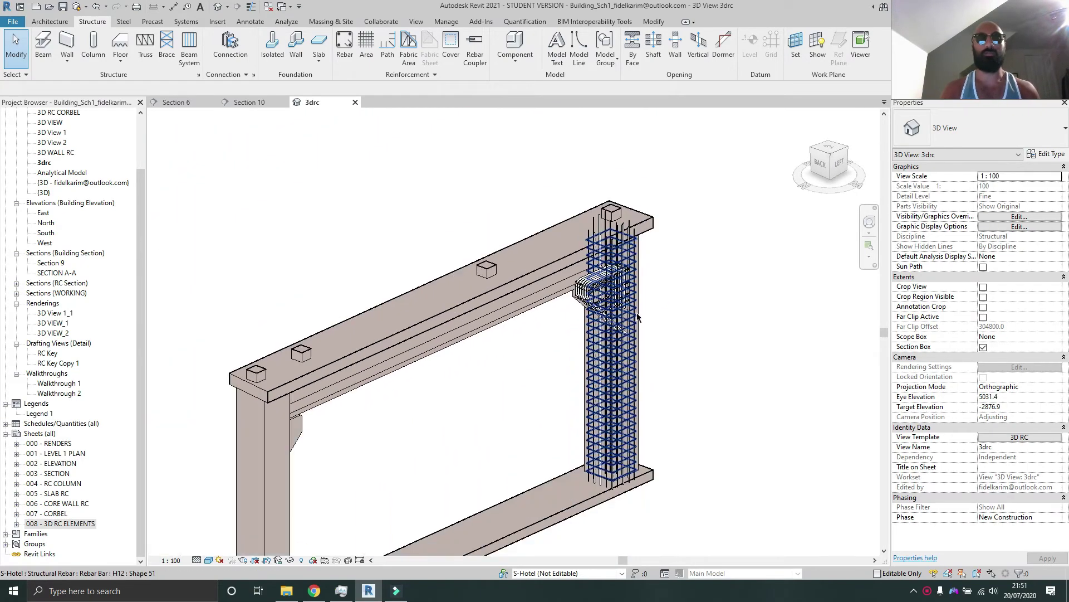
middle_click_drag(638, 317, 527, 312, "shift")
scroll(524, 267, "up", 5)
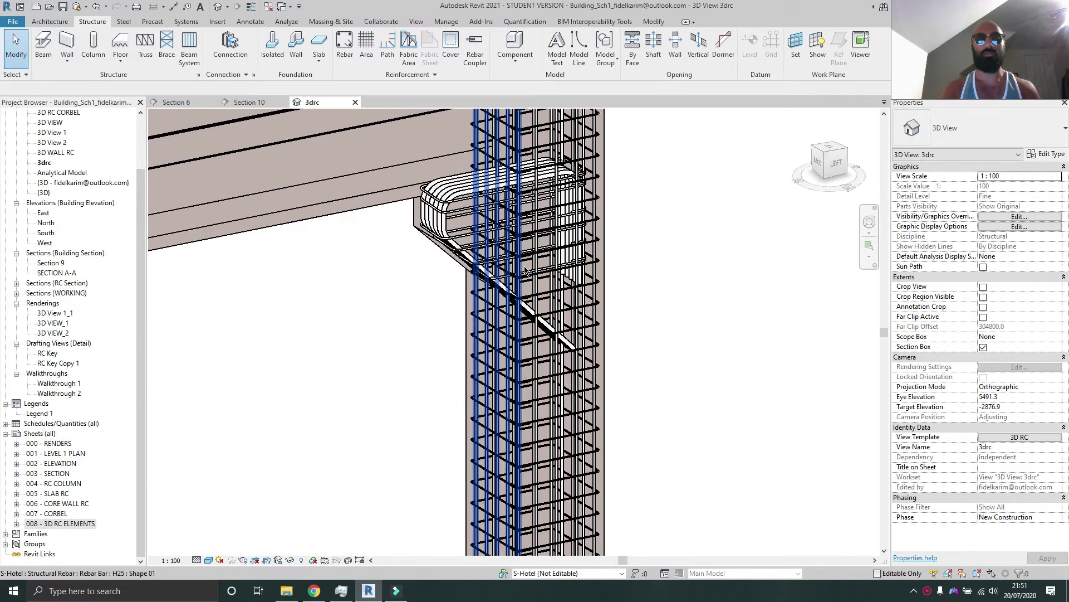
middle_click_drag(525, 270, 755, 394, "shift")
middle_click_drag(764, 348, 706, 329)
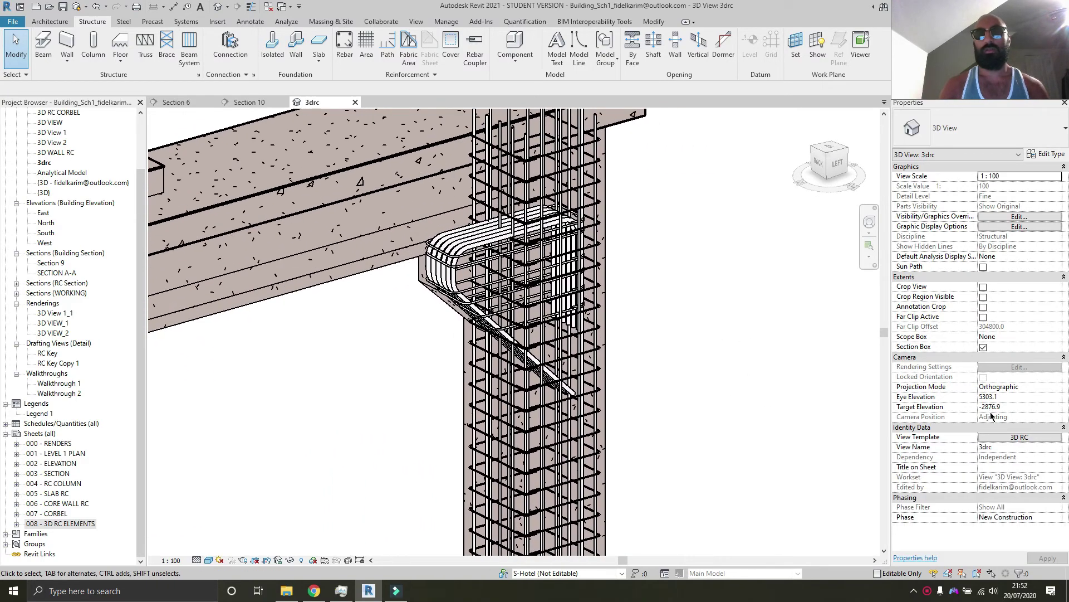
Open the filter overrides of the 3D RC view template assigned to the 3drc view.
left_click(1025, 438)
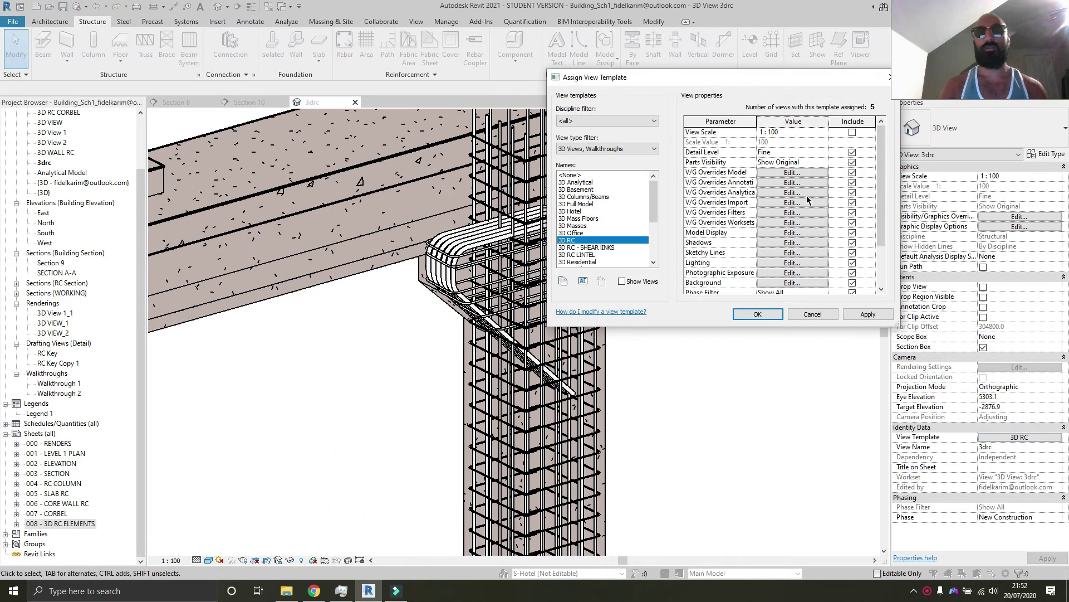
left_click(806, 194)
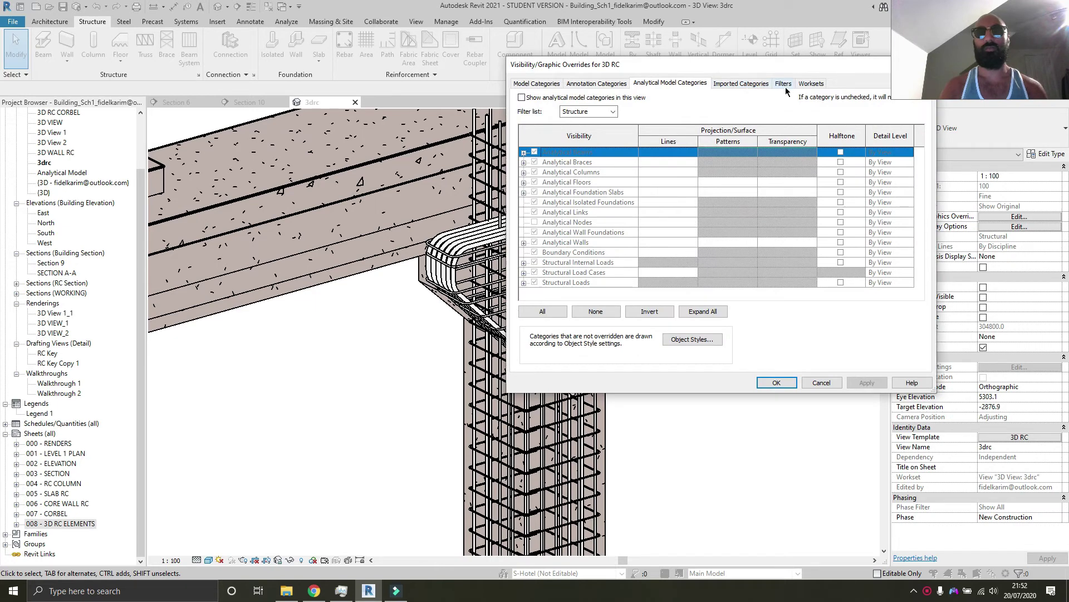
left_click(784, 84)
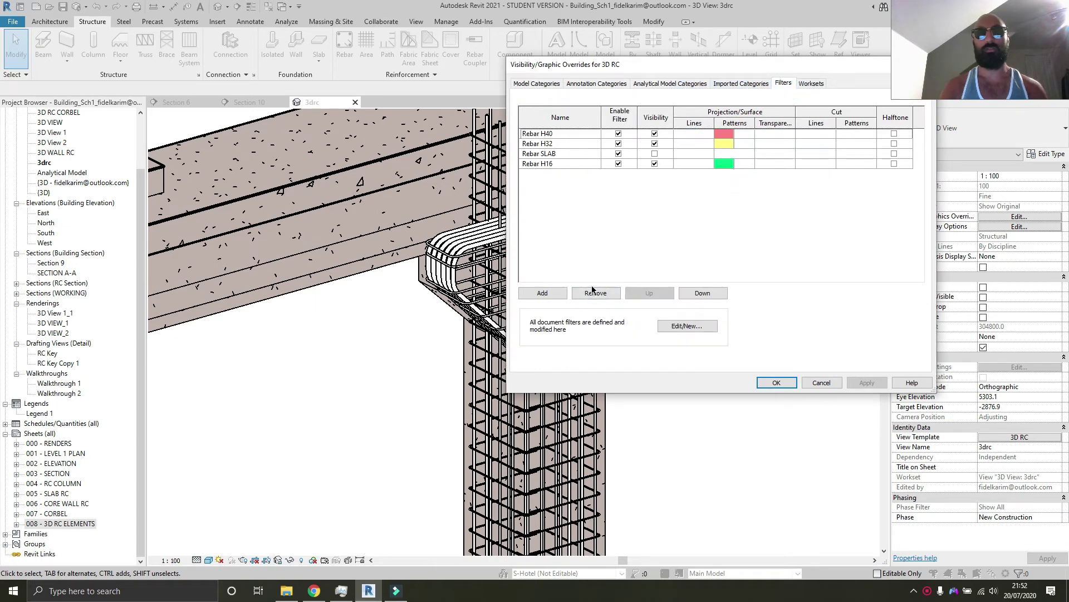
left_click(544, 293)
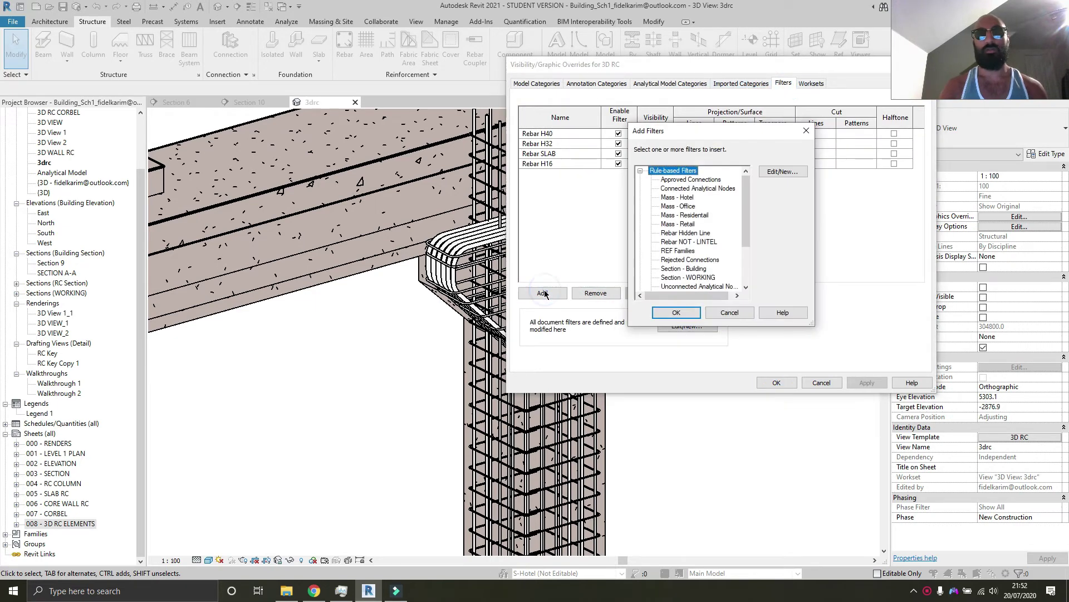
left_click(785, 173)
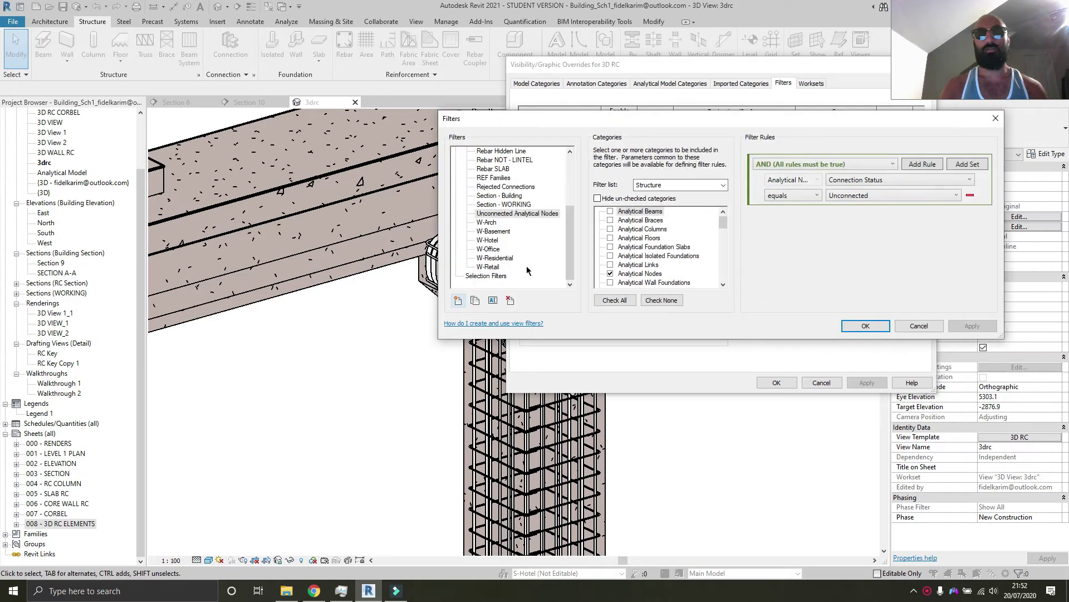
left_click(458, 301)
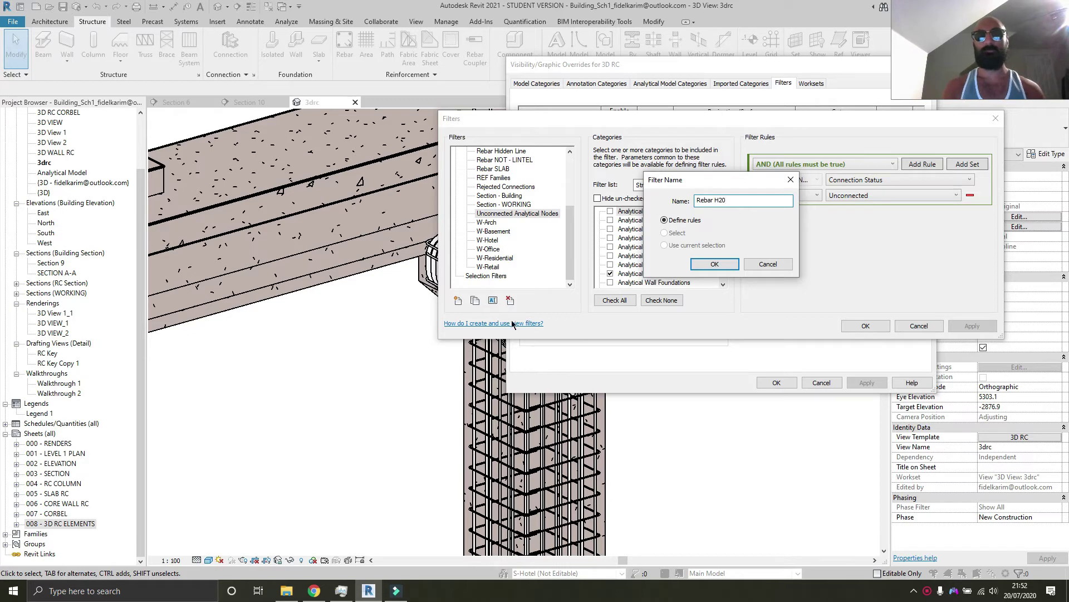
left_click(731, 269)
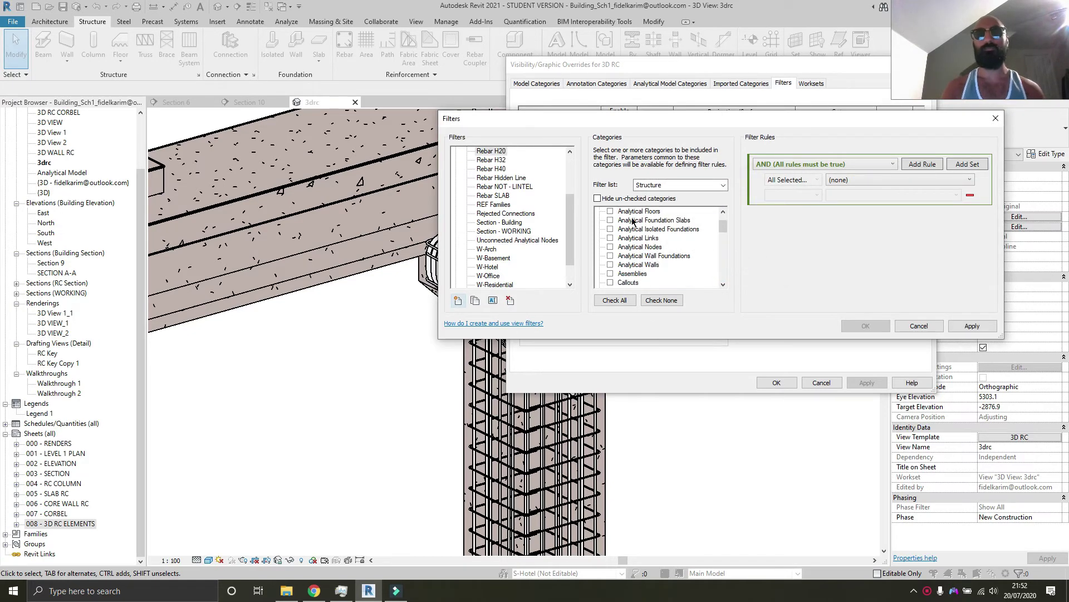
scroll(629, 237, "down", 15)
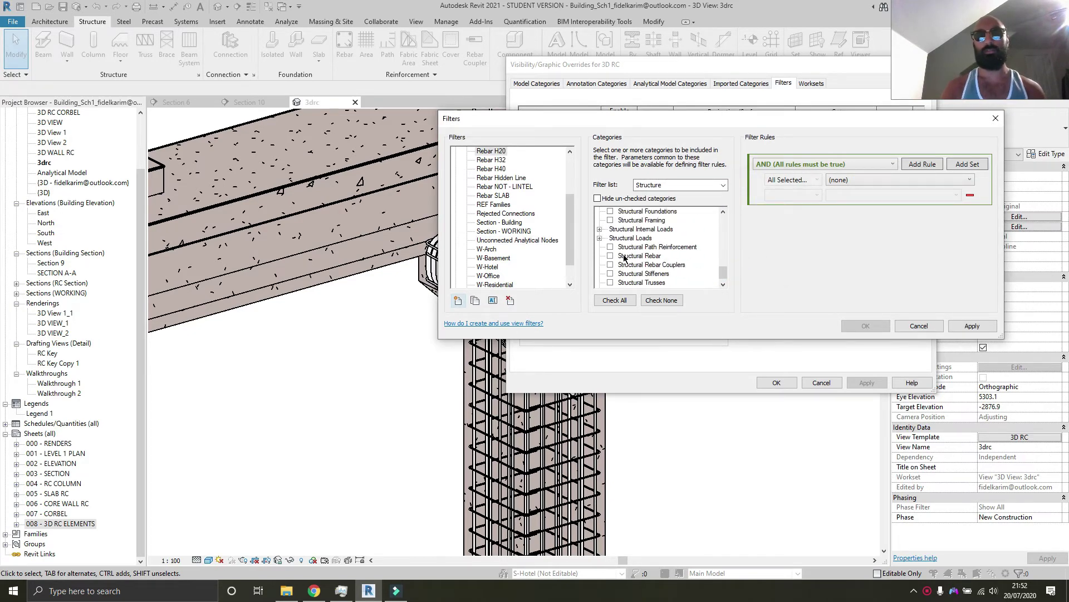
left_click(611, 256)
left_click(610, 265)
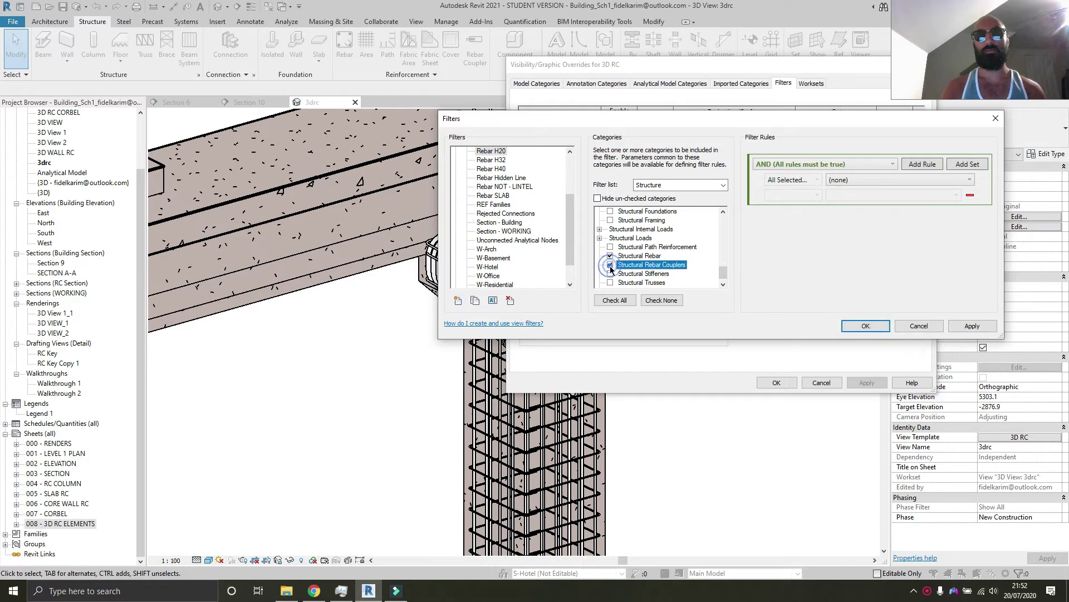
left_click(881, 179)
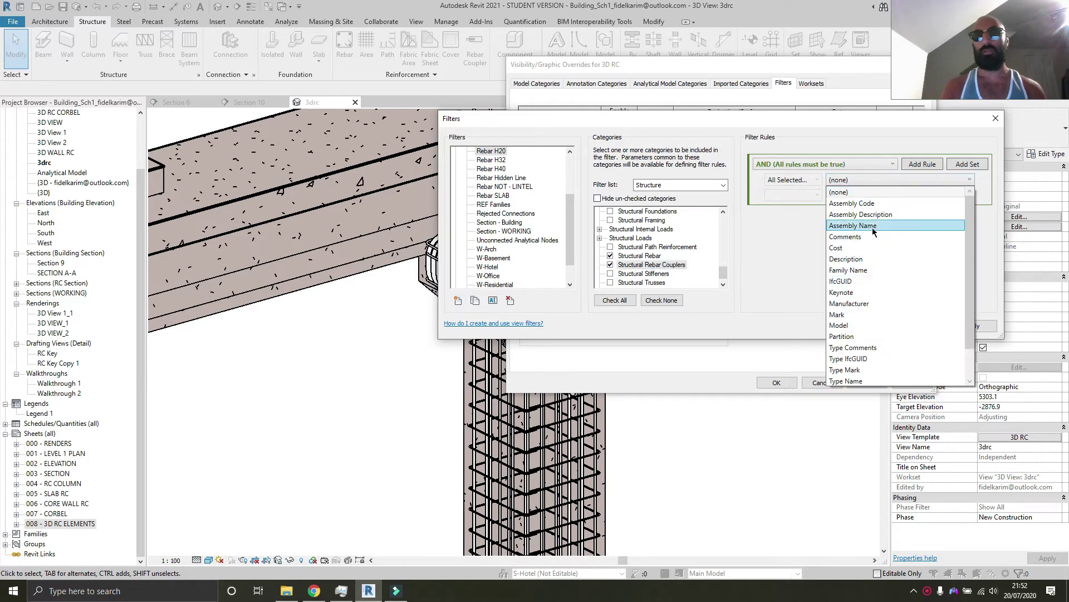
left_click(866, 270)
left_click(809, 195)
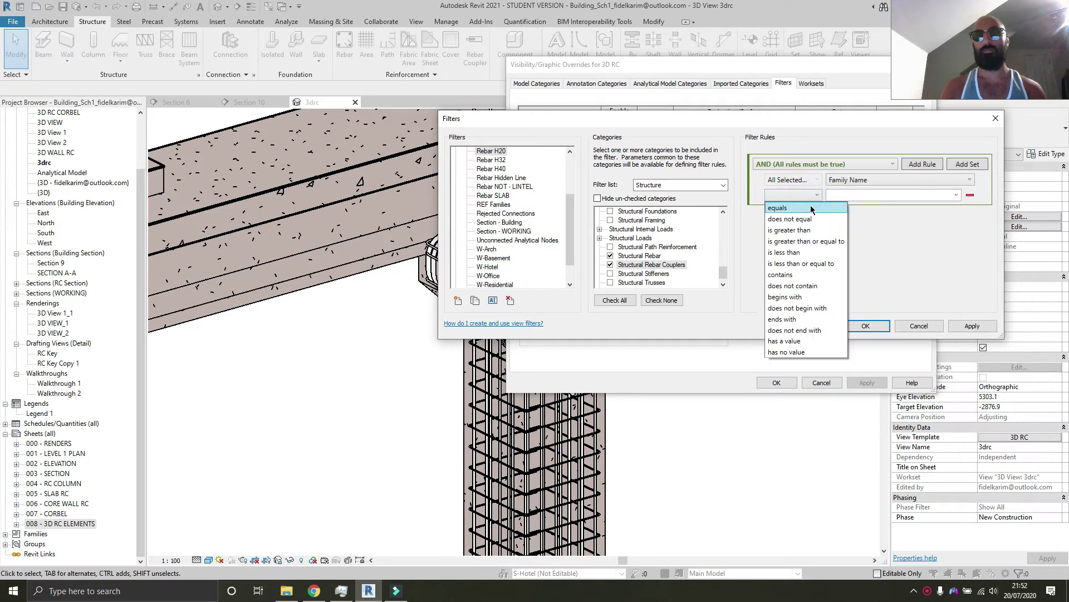
left_click(809, 206)
left_click(957, 196)
left_click(957, 196)
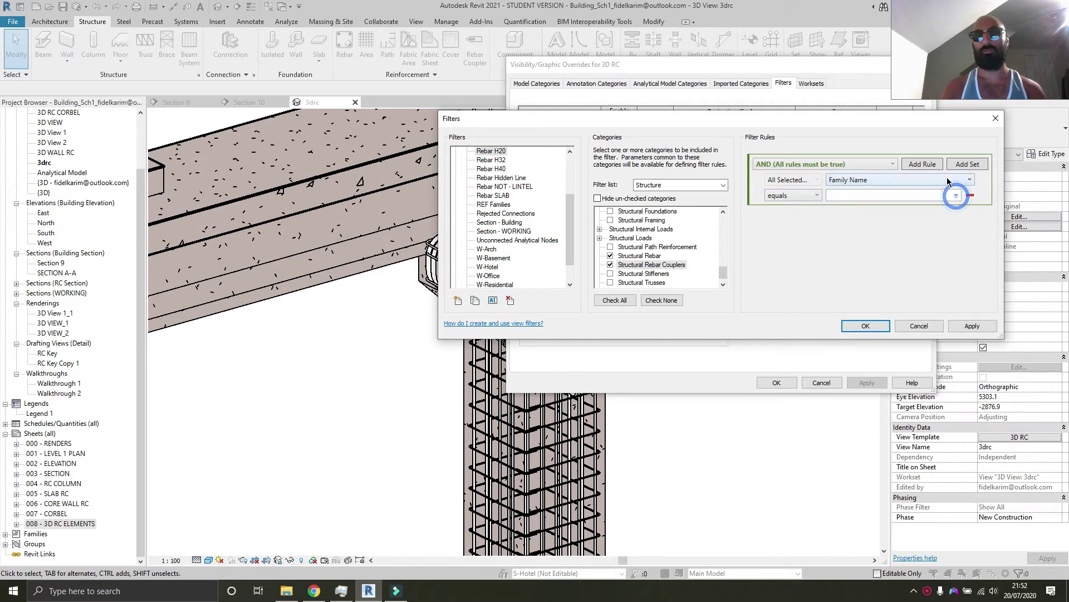
left_click(949, 180)
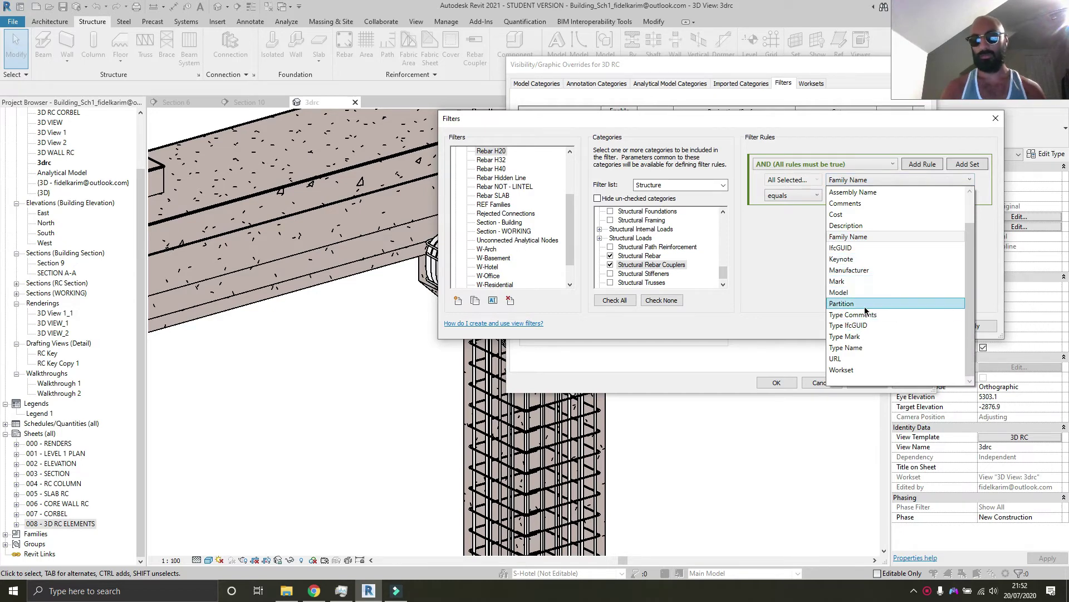
left_click(867, 336)
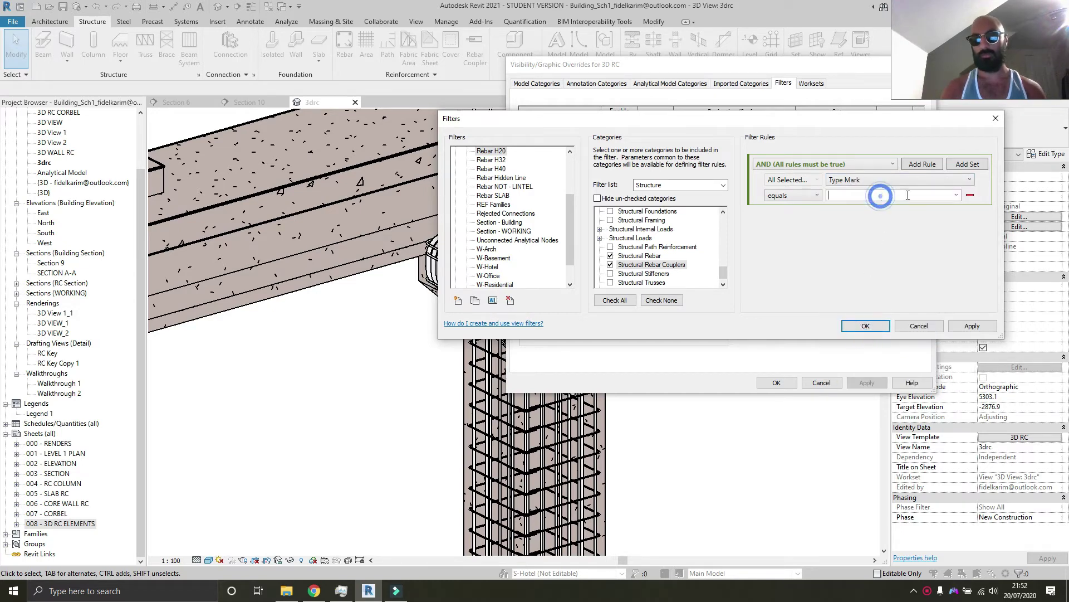
left_click(970, 180)
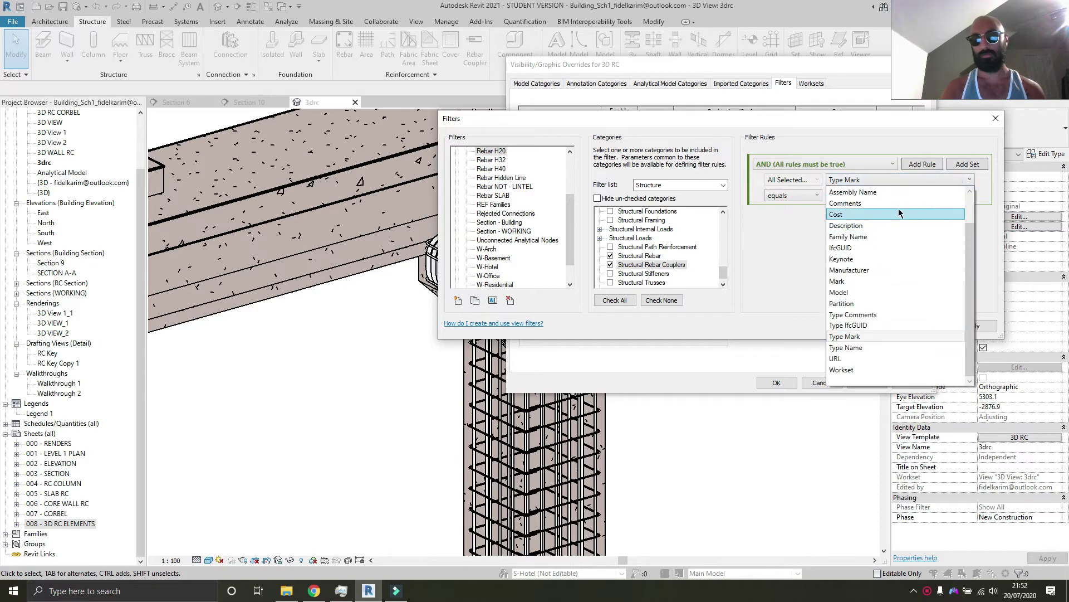
left_click(969, 179)
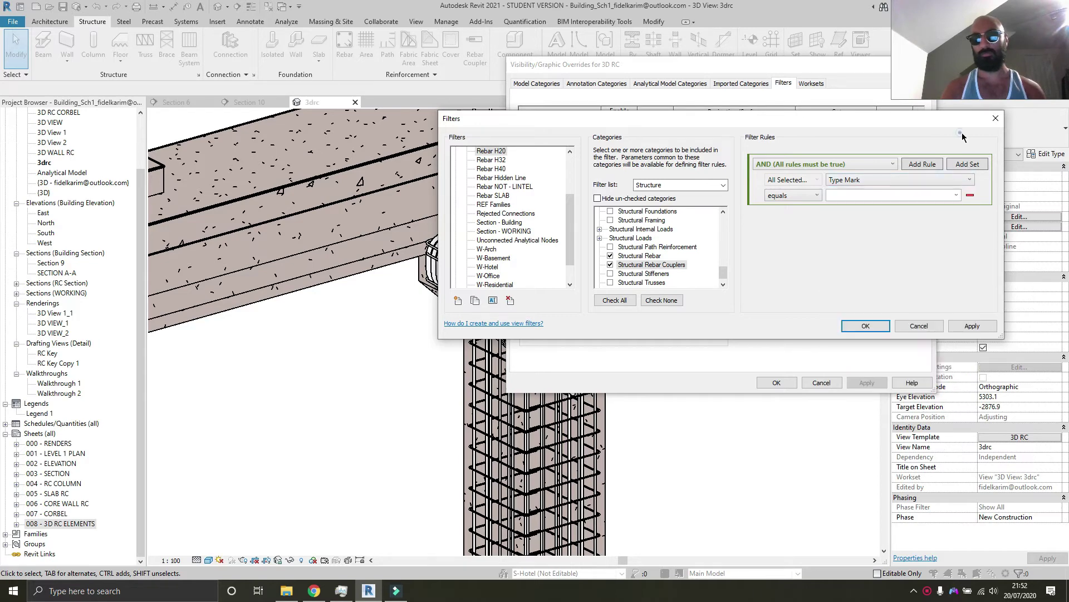
left_click(996, 118)
left_click(806, 130)
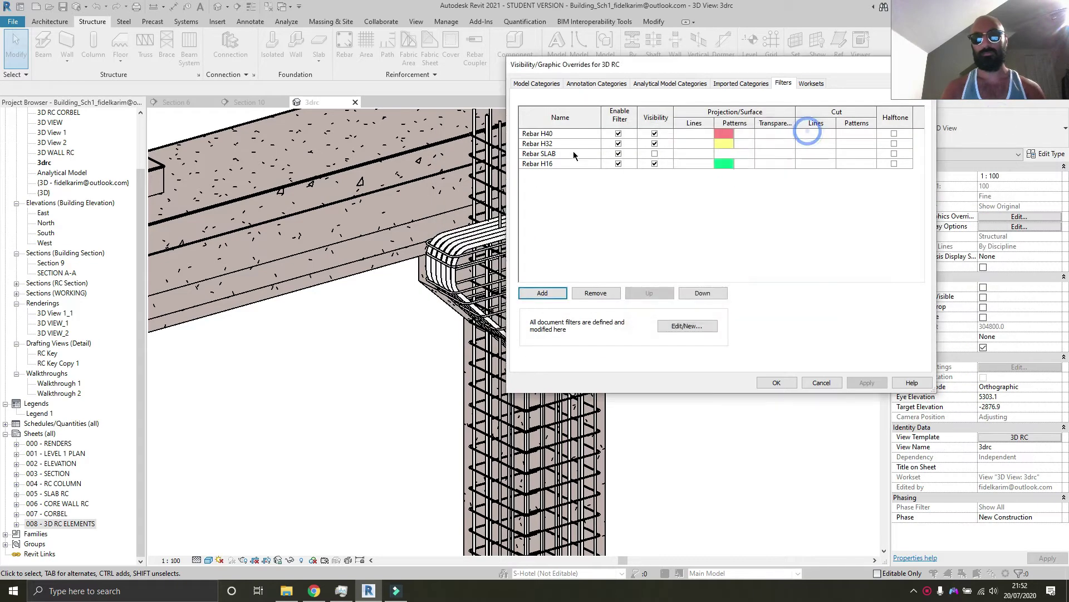
Check how the rule of the existing Rebar H40 filter is defined.
left_click(550, 134)
left_click(687, 326)
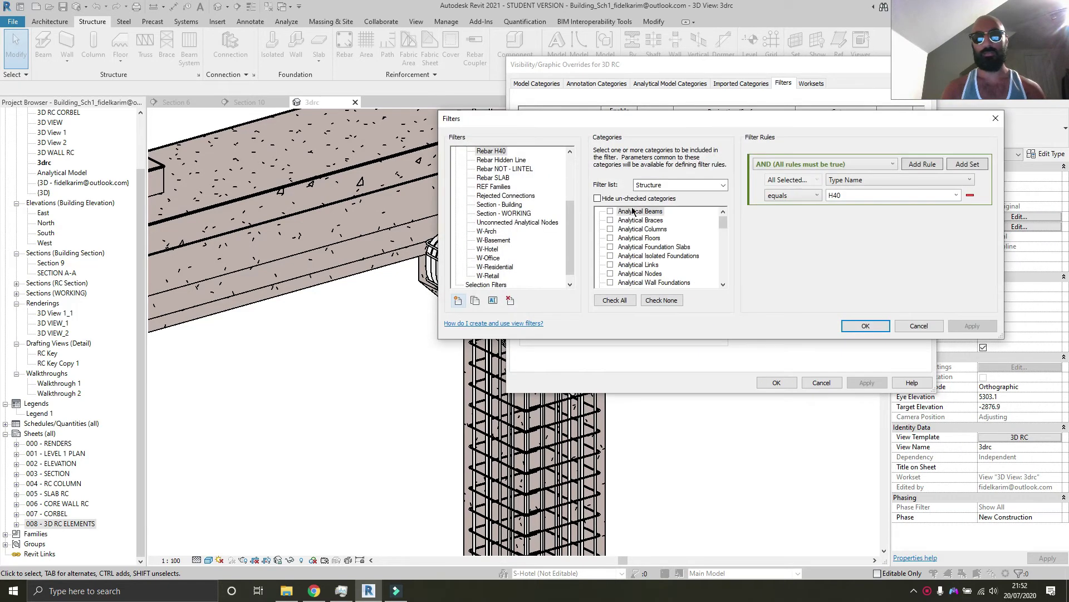
left_click(993, 119)
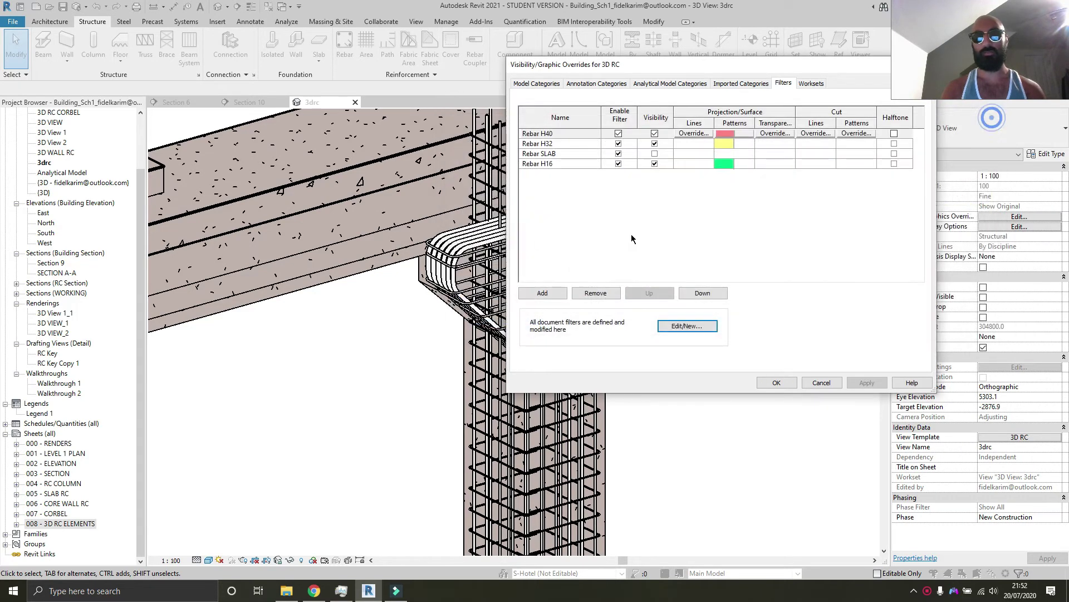
Create a rule-based filter named Rebar H20 that covers the Structural Rebar category.
left_click(679, 326)
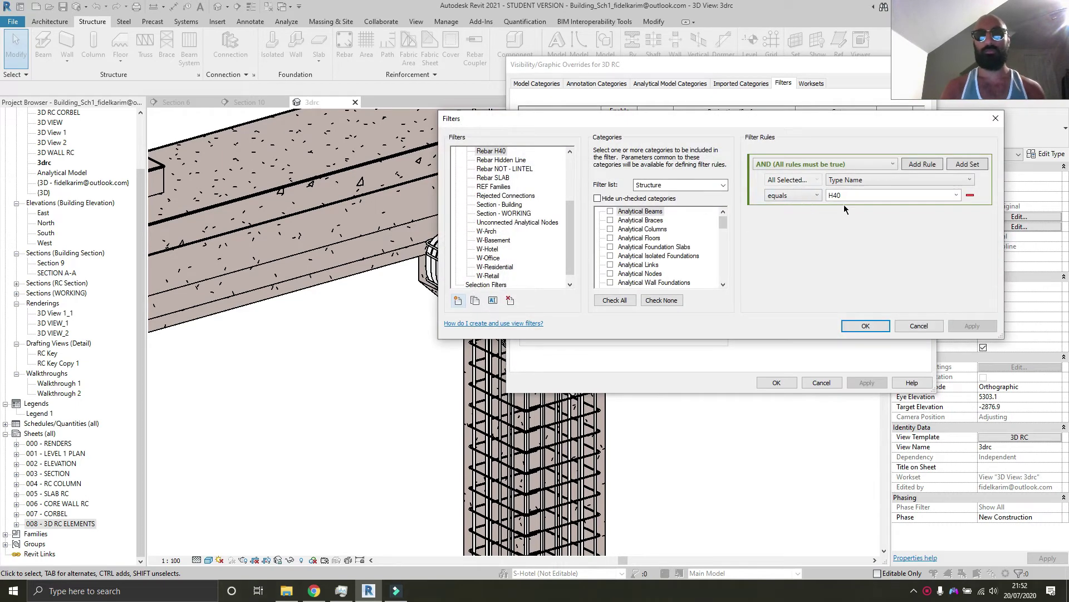
scroll(493, 281, "down", 1)
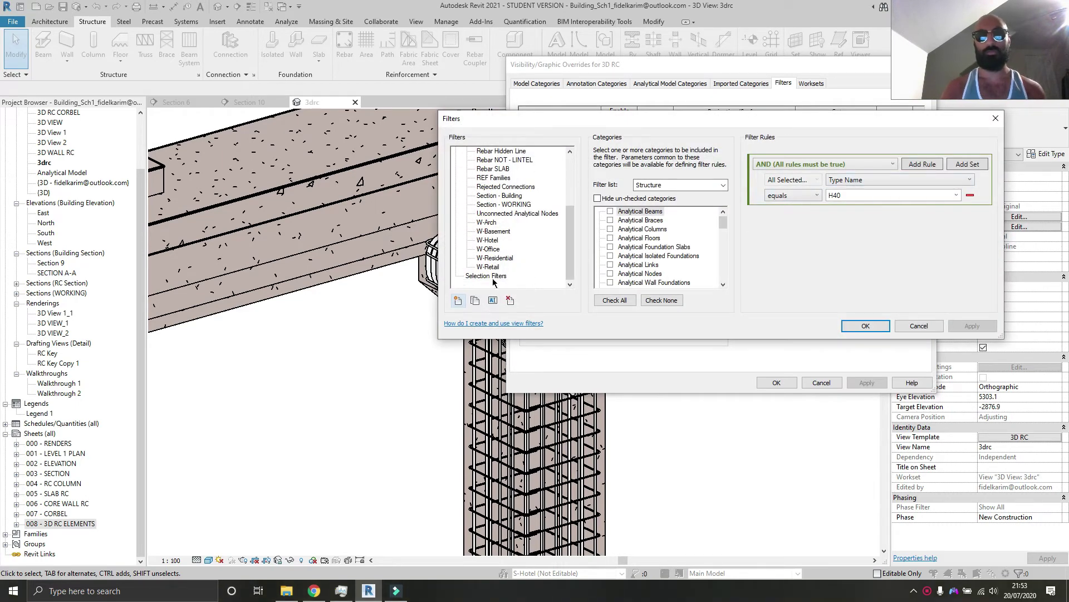
left_click(458, 300)
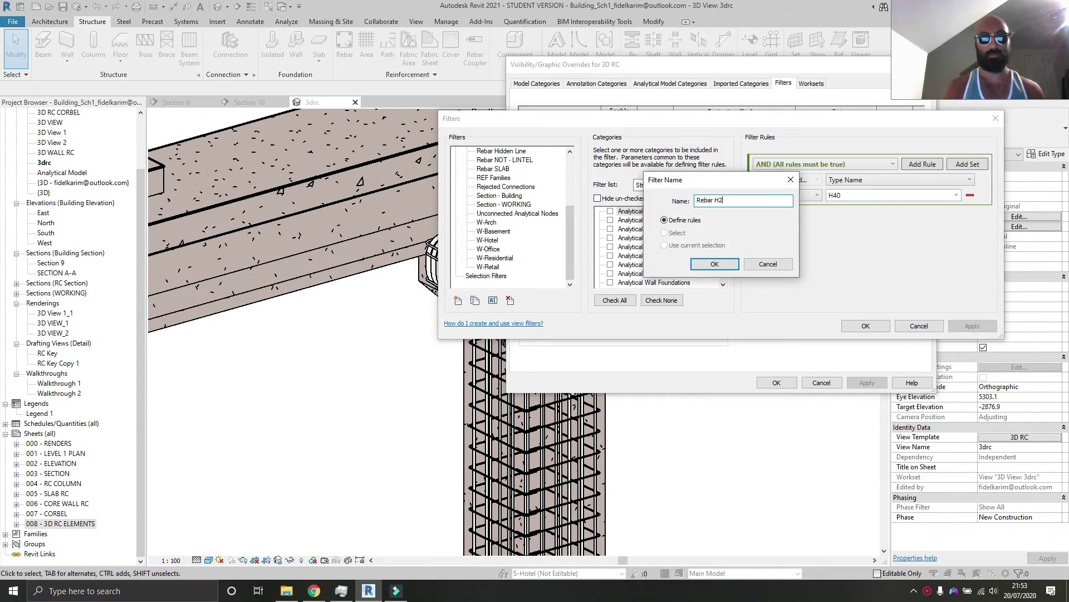
left_click(714, 263)
left_click(846, 179)
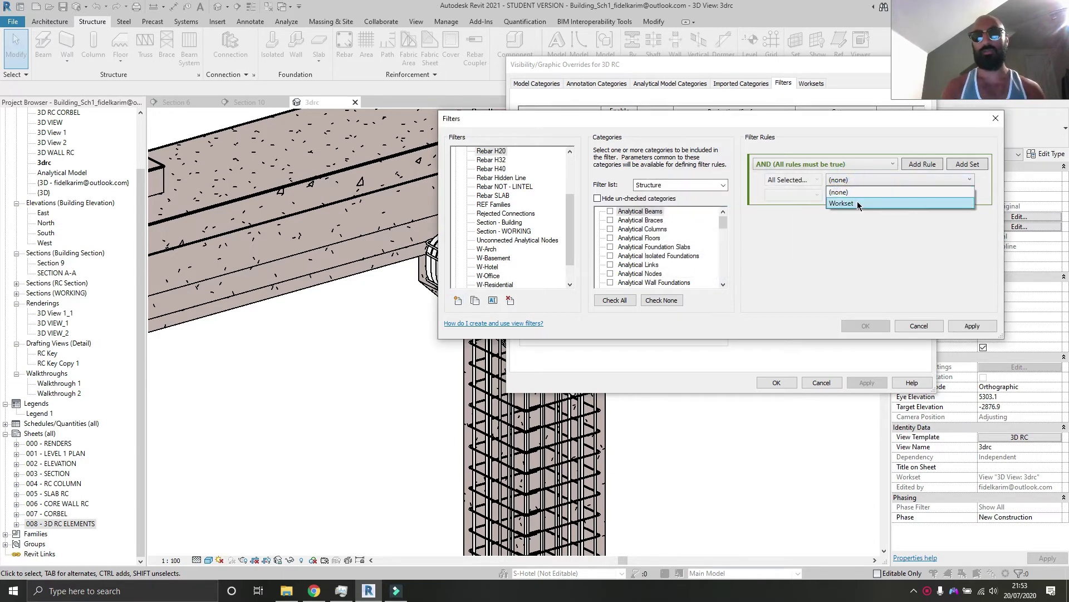
left_click(820, 243)
left_click_drag(724, 223, 726, 277)
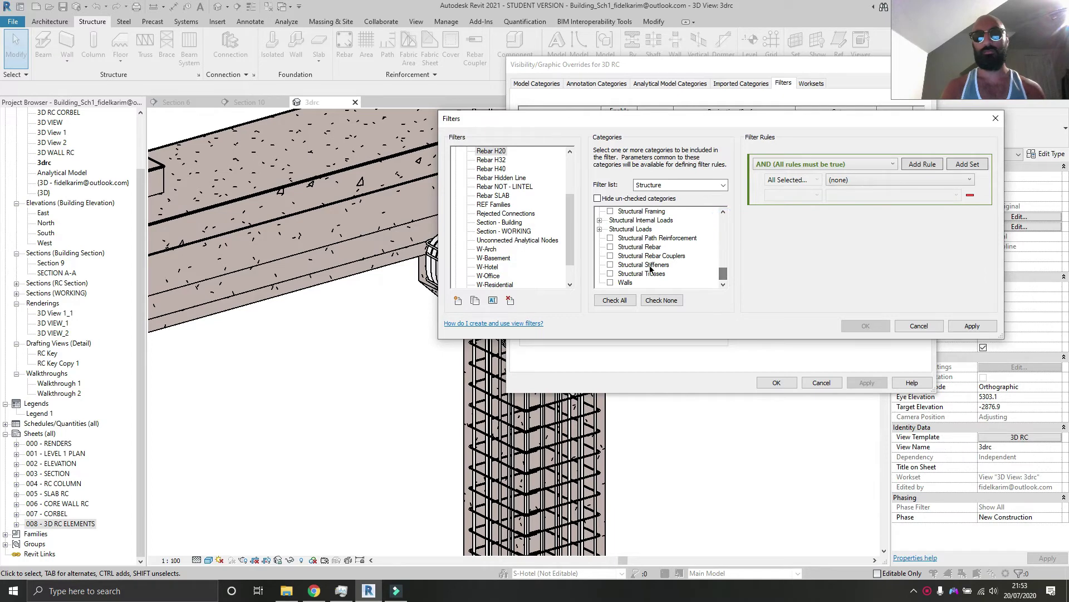
left_click(610, 247)
Define the Rebar H20 filter's rule as Type Name equals H20 and save the filter.
left_click(891, 180)
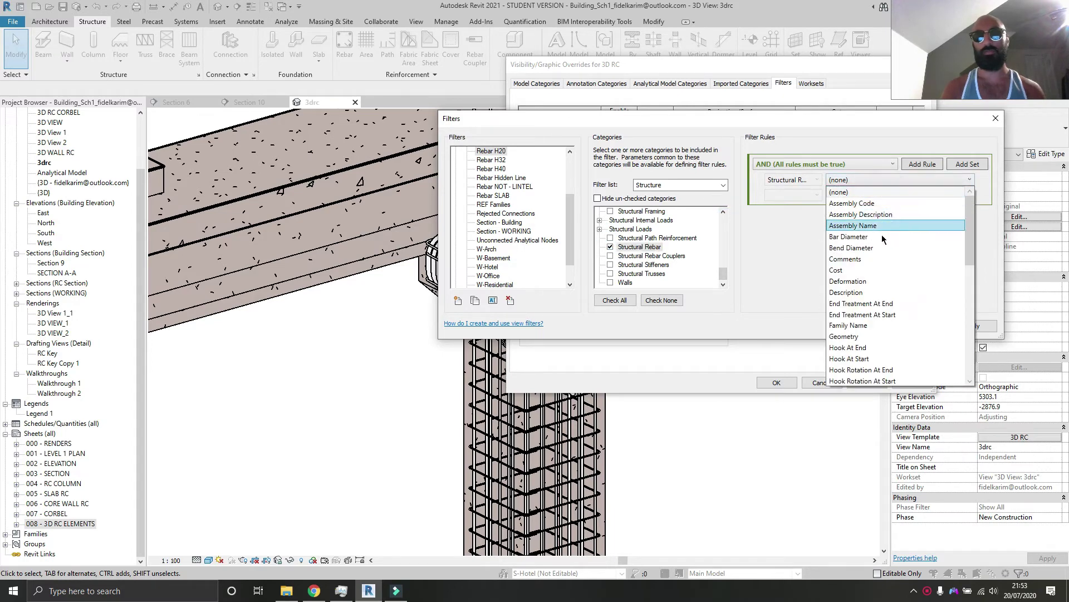
scroll(878, 324, "down", 10)
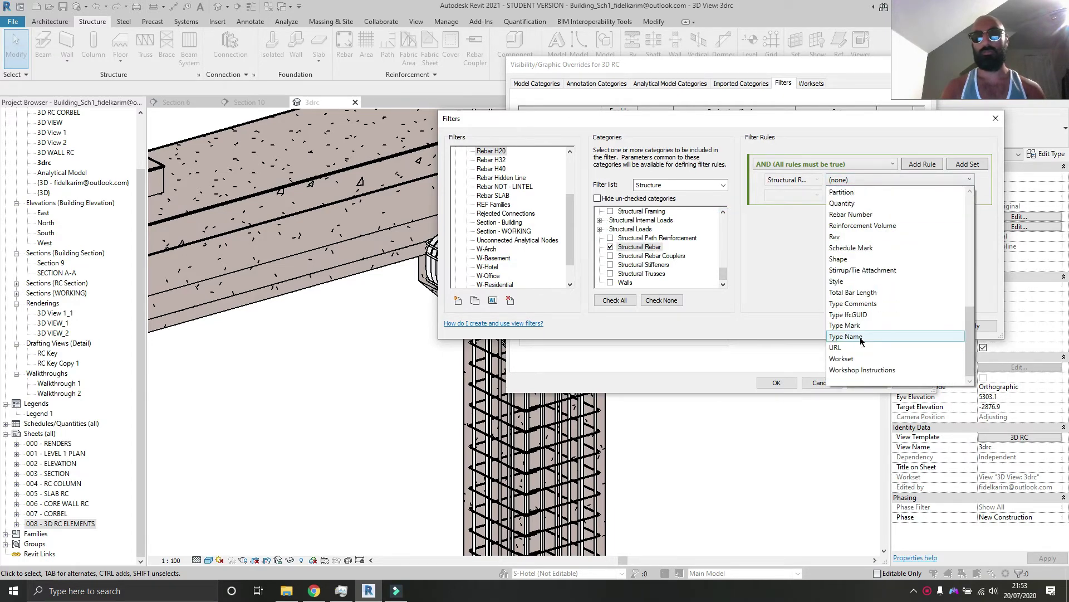
left_click(846, 337)
left_click(792, 195)
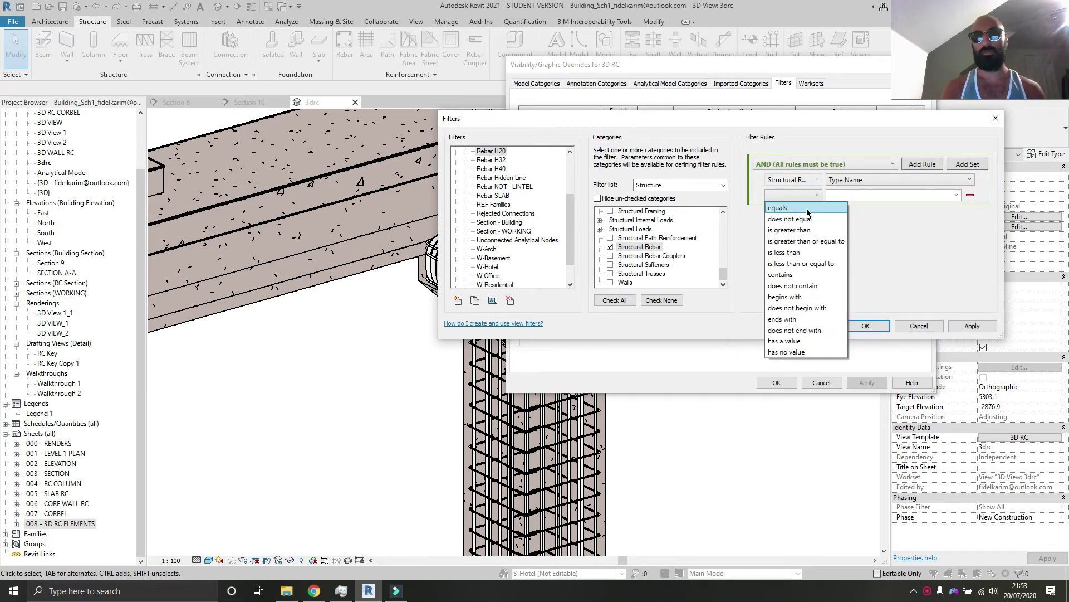
left_click(806, 208)
left_click(957, 195)
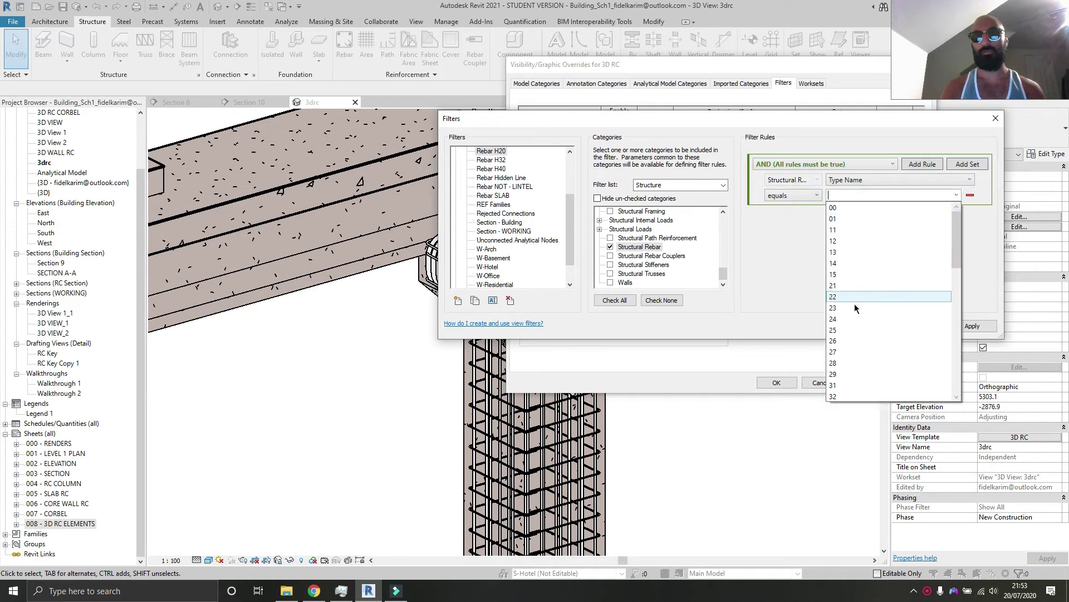
scroll(856, 288, "down", 10)
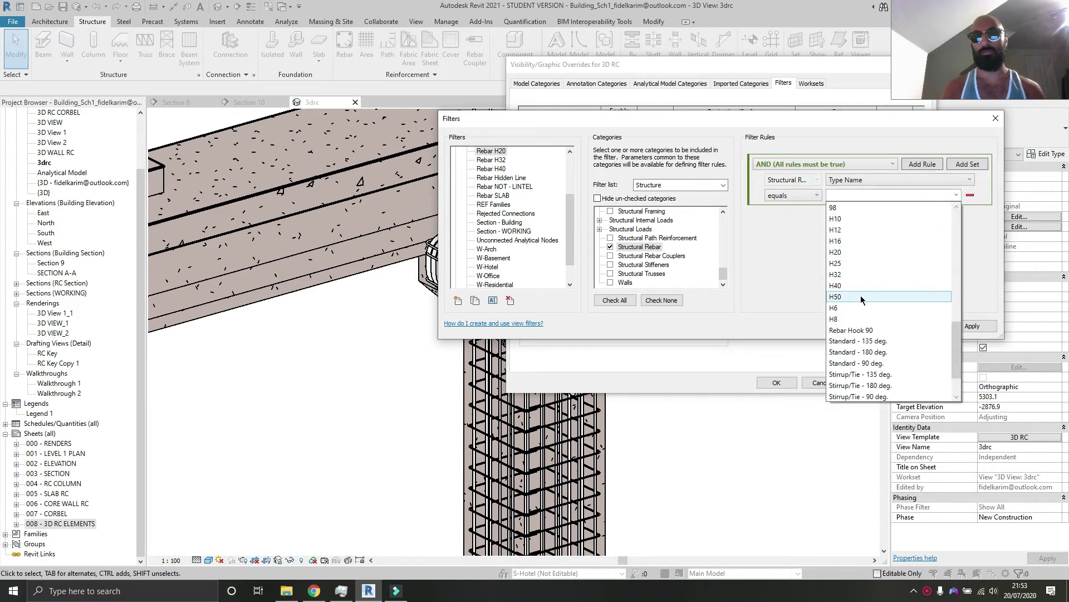
left_click(858, 286)
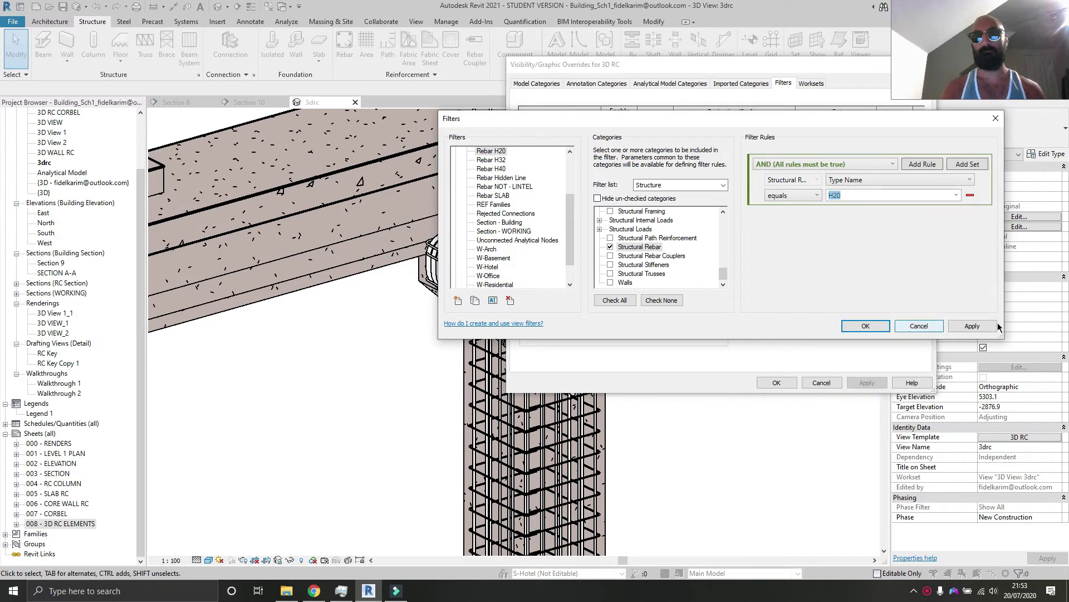
left_click(972, 326)
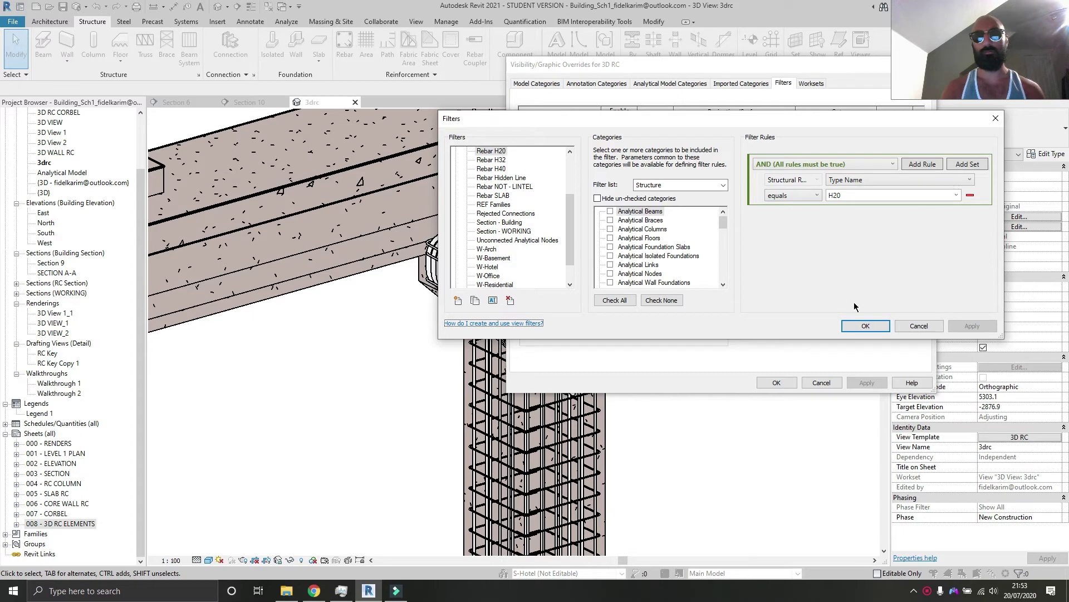
left_click(864, 325)
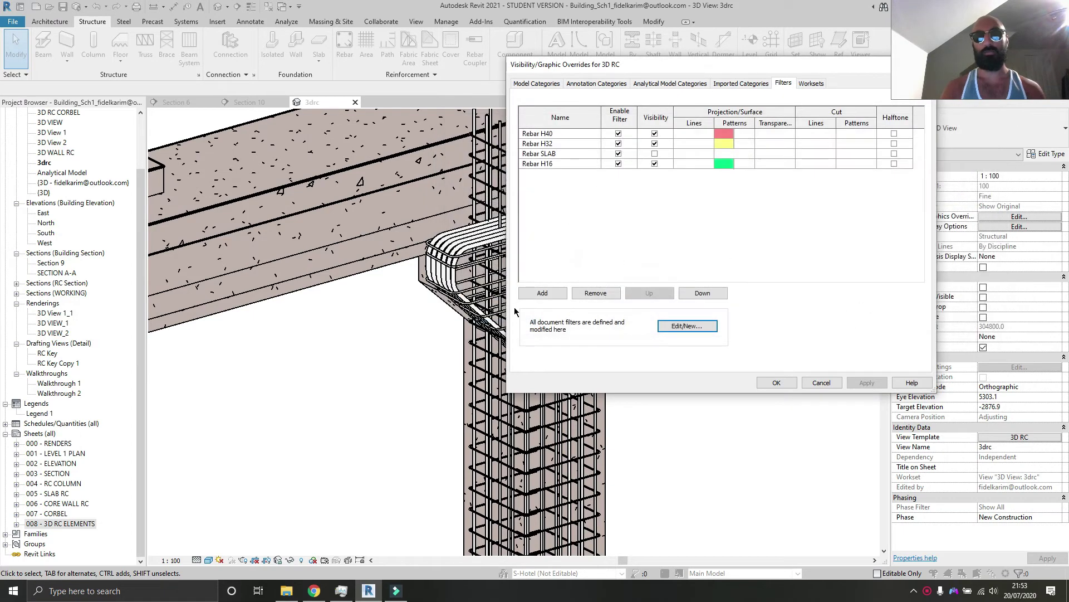
Add the Rebar H20 filter to the 3D RC template and override its surface pattern with solid fill in RGB 000-128-255.
left_click(534, 292)
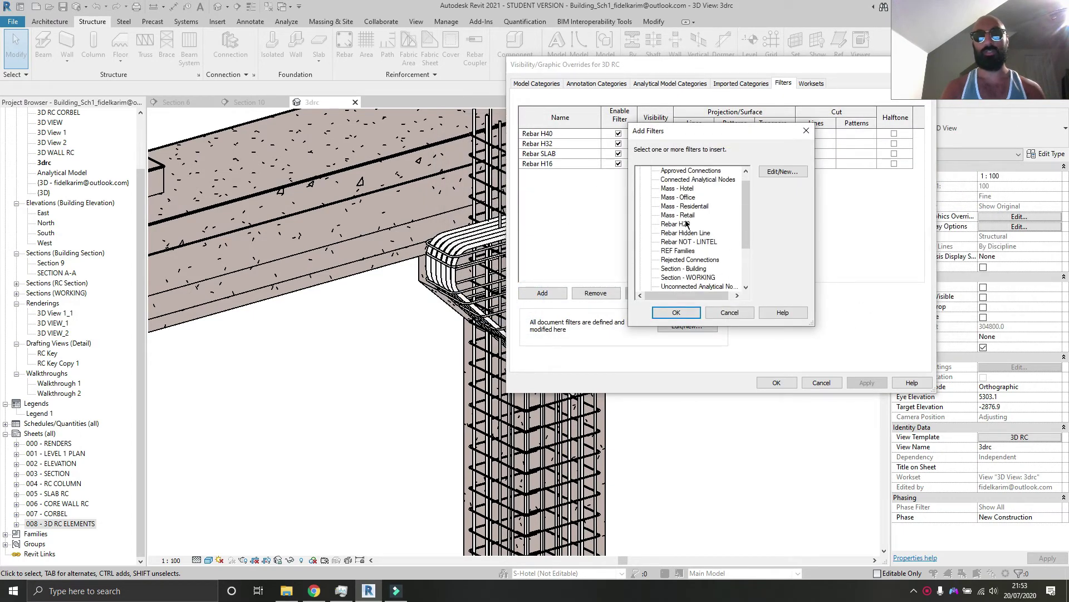
left_click(676, 312)
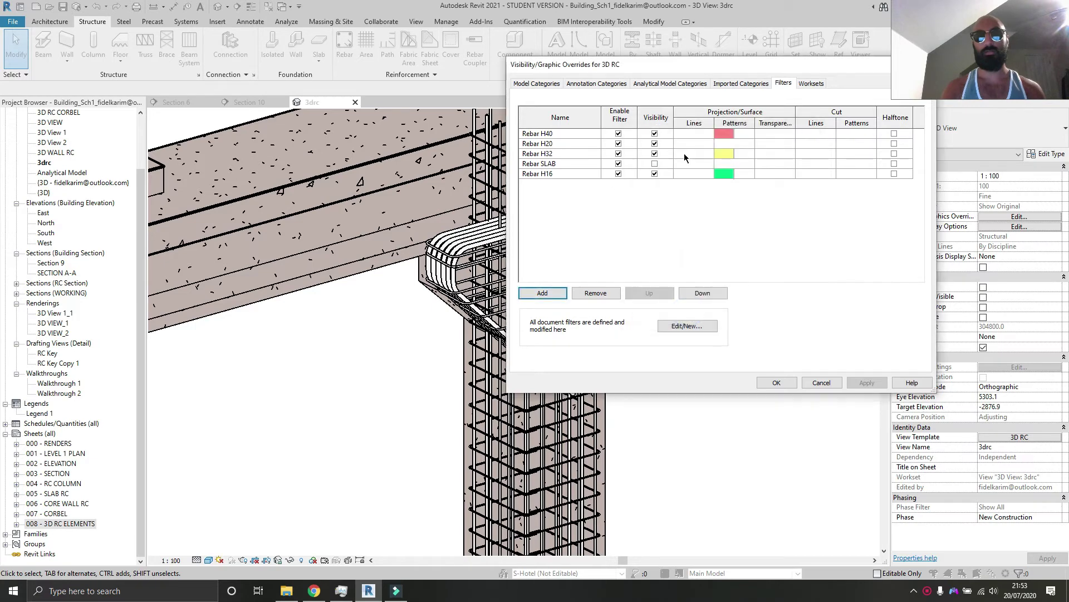
left_click(724, 146)
left_click(724, 145)
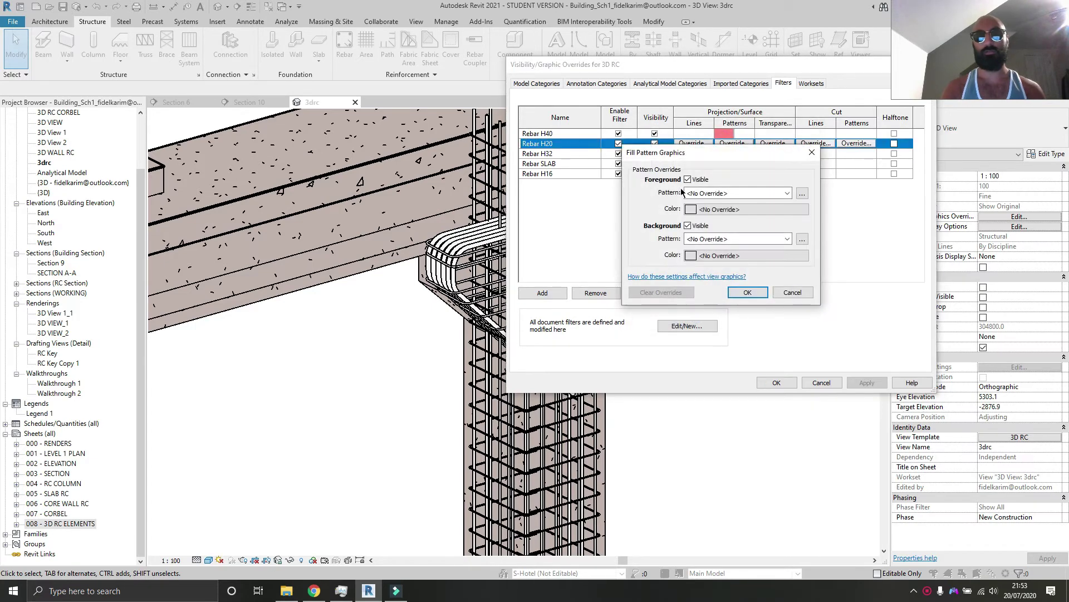
left_click(725, 193)
left_click(721, 204)
left_click(721, 210)
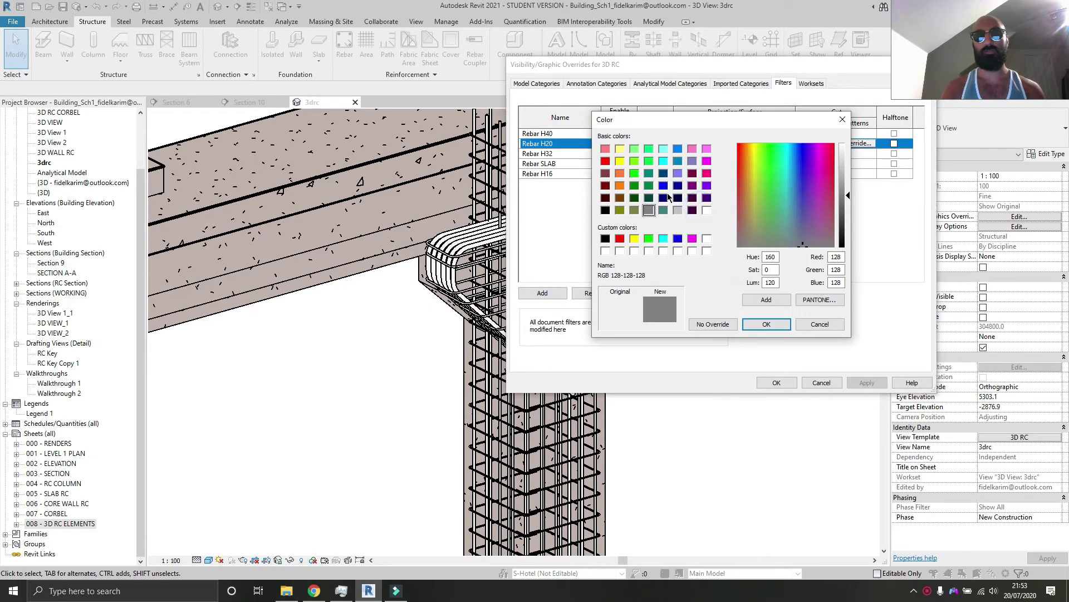
left_click(678, 148)
left_click(772, 324)
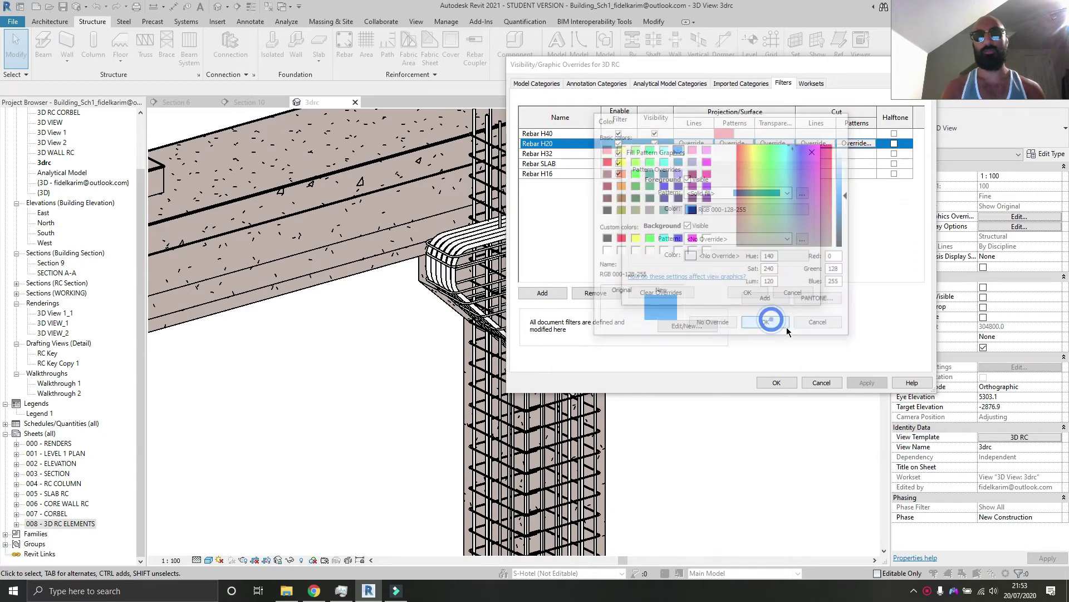
left_click(737, 295)
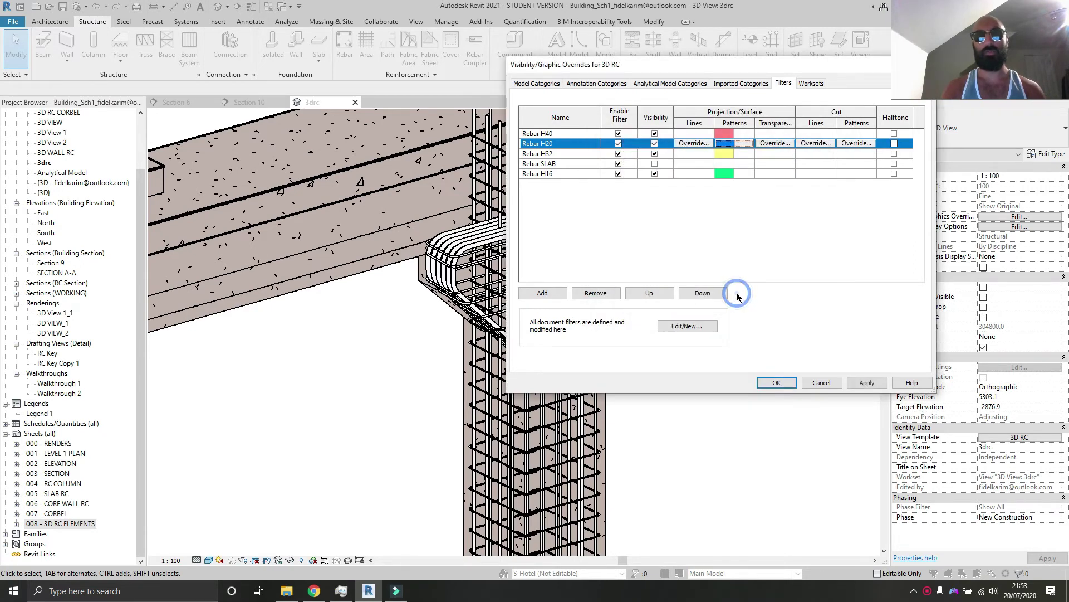
left_click(874, 379)
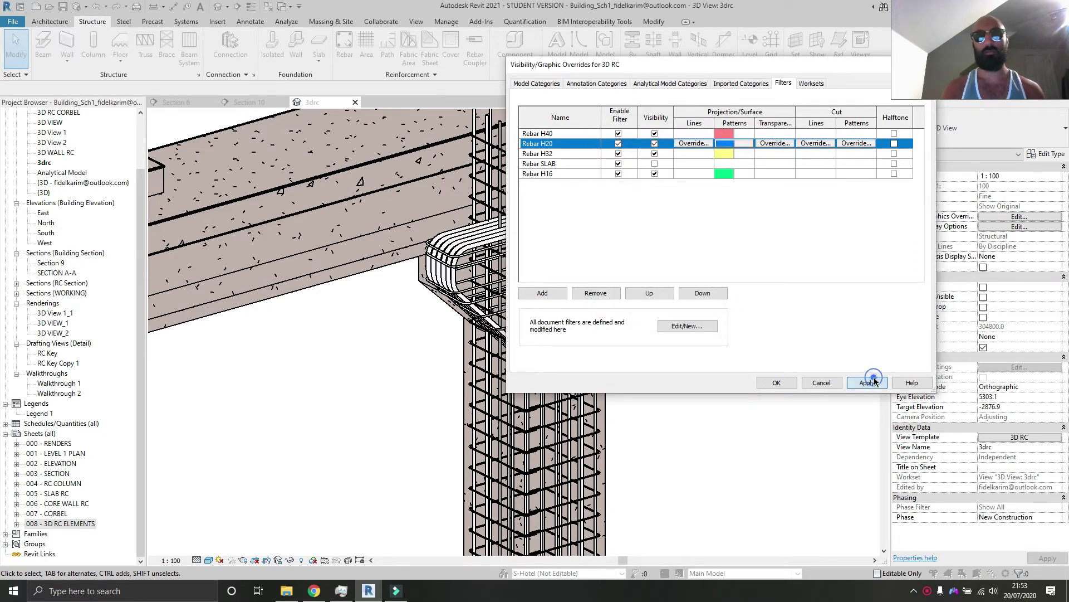
left_click(777, 384)
left_click(767, 319)
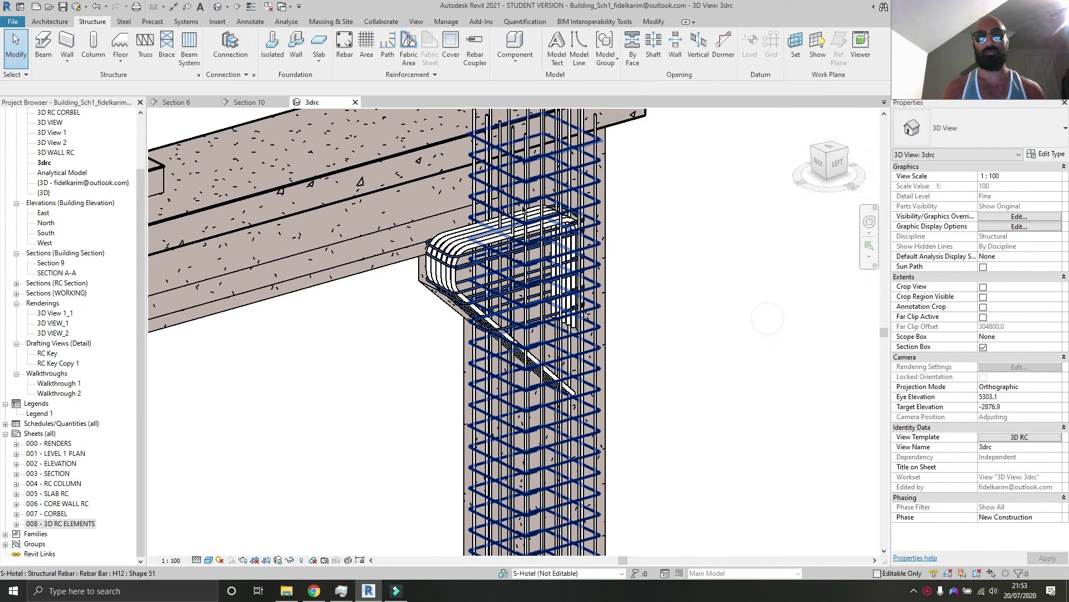
Check the bar type of the column links and inspect the corbel in the 3D view.
left_click(515, 199)
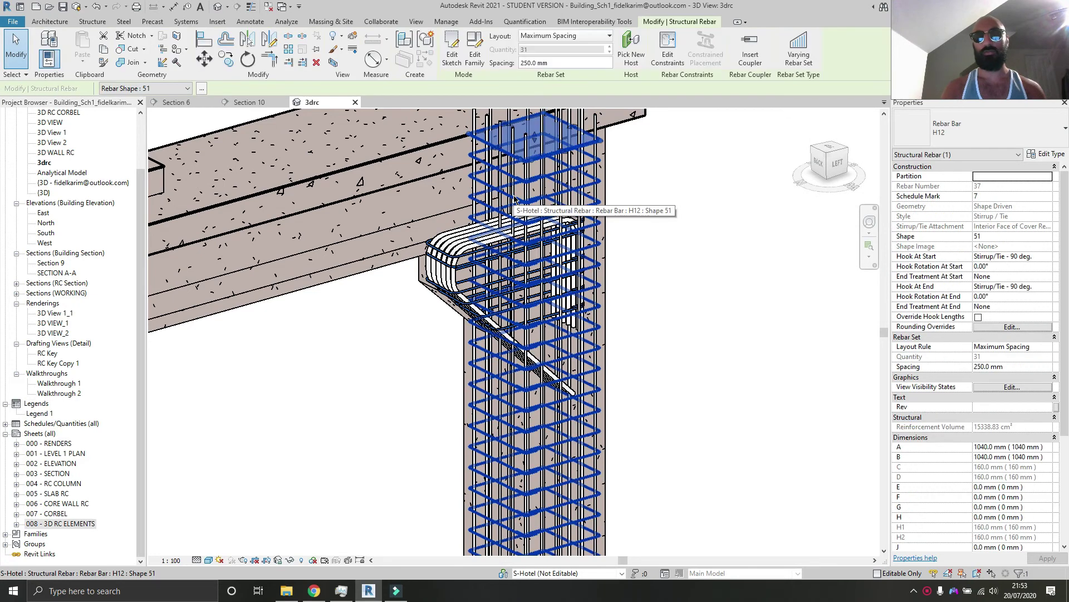
left_click(440, 273)
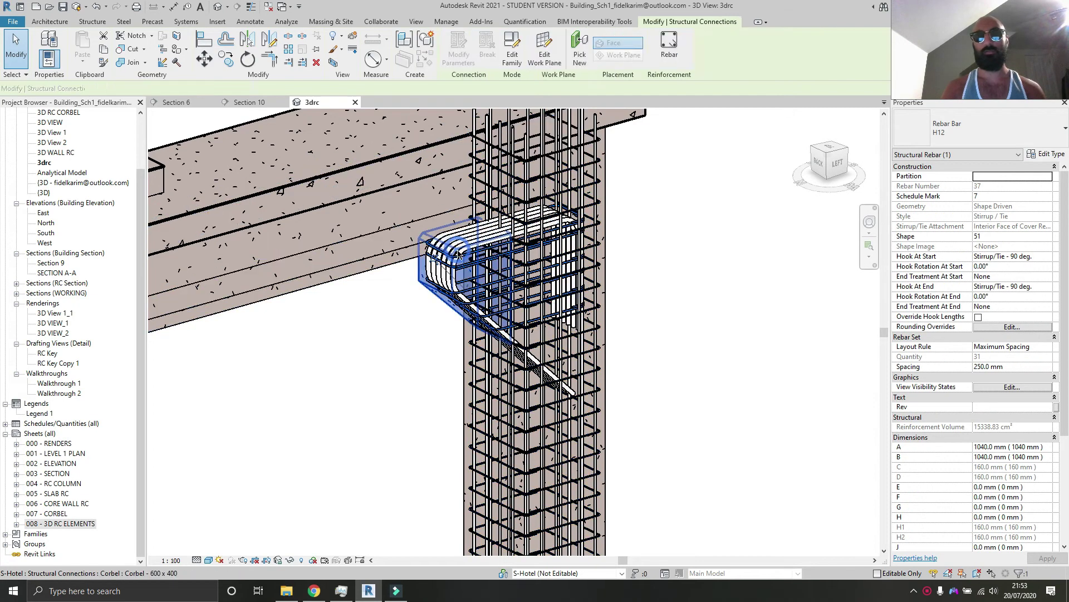
left_click(793, 364)
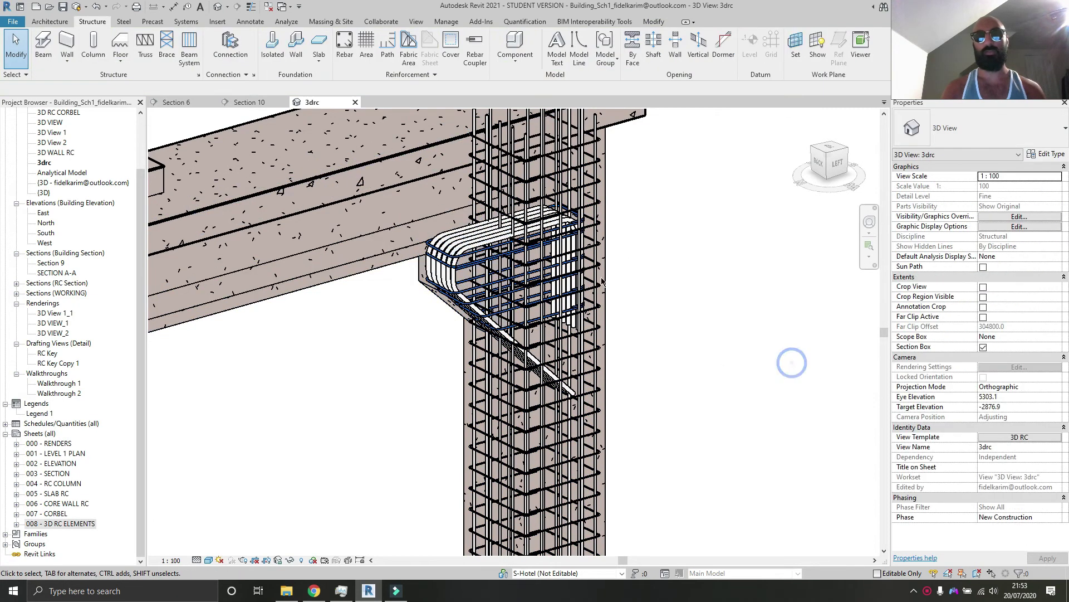
left_click(598, 182)
left_click(703, 222)
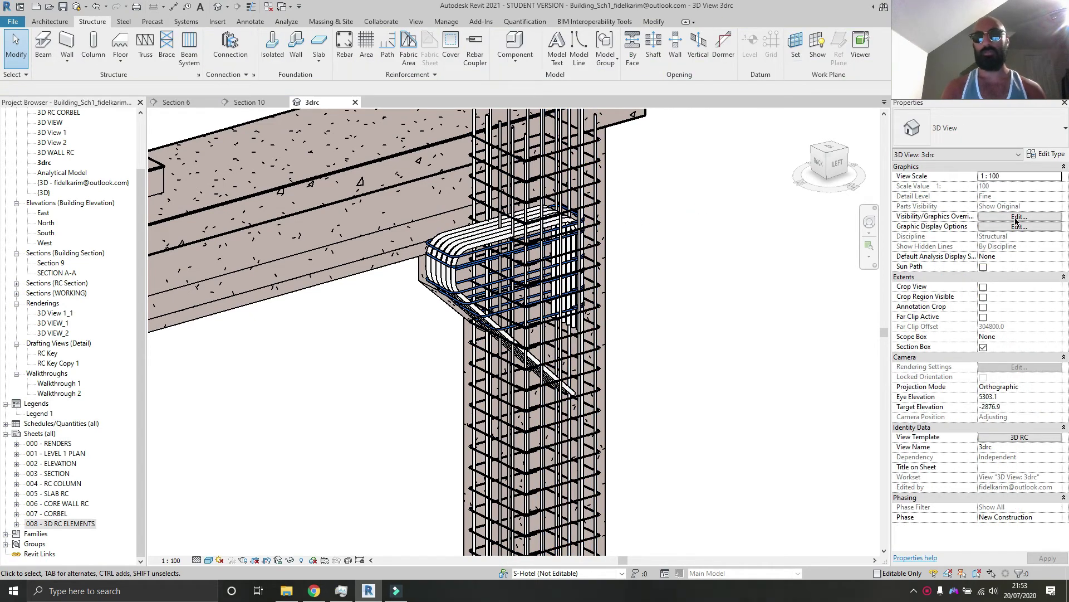
Open the filter overrides of the 3D RC view template.
left_click(1024, 439)
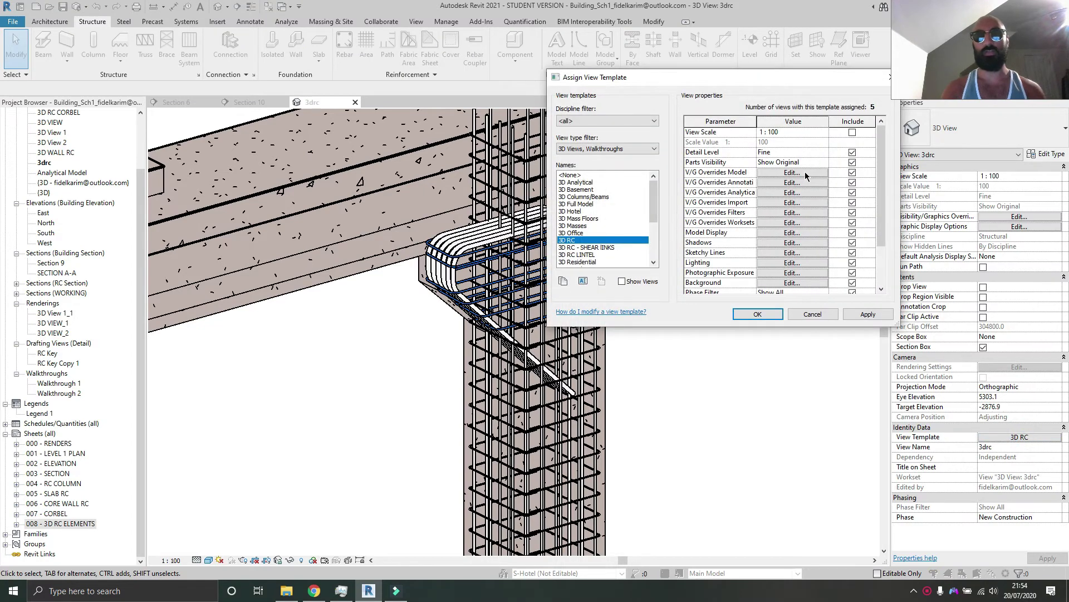
left_click(786, 233)
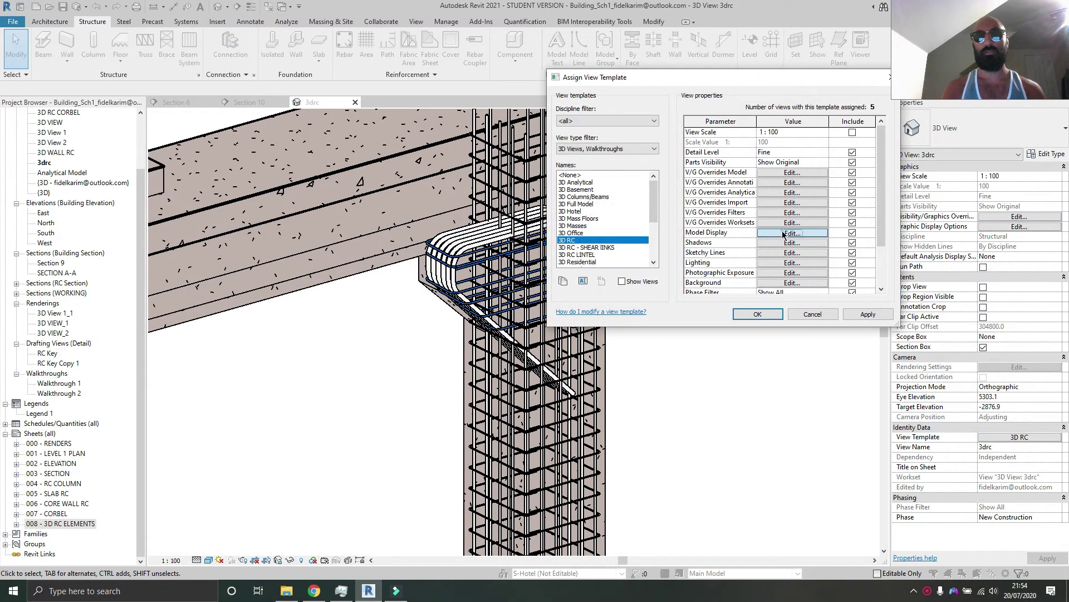
left_click(810, 77)
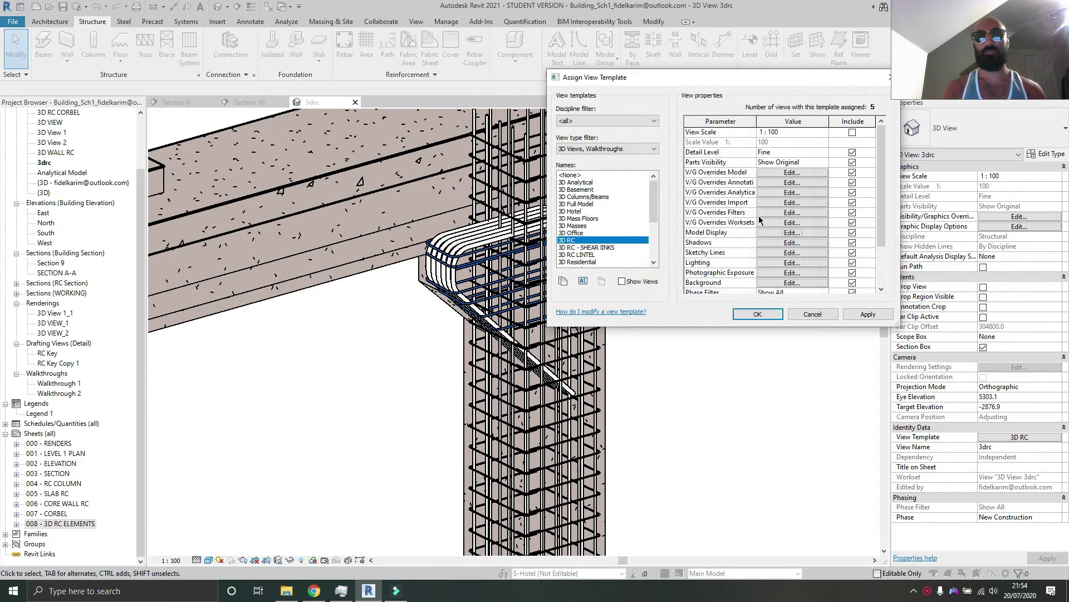
left_click(761, 217)
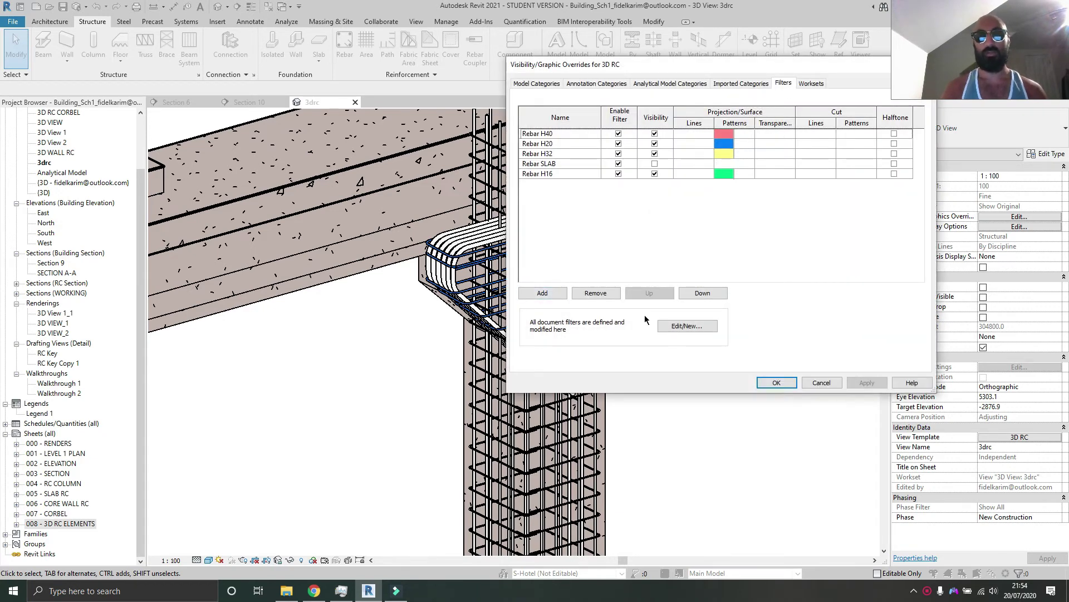
Duplicate the Rebar H20 filter and rename the copy Rebar H25.
left_click(705, 329)
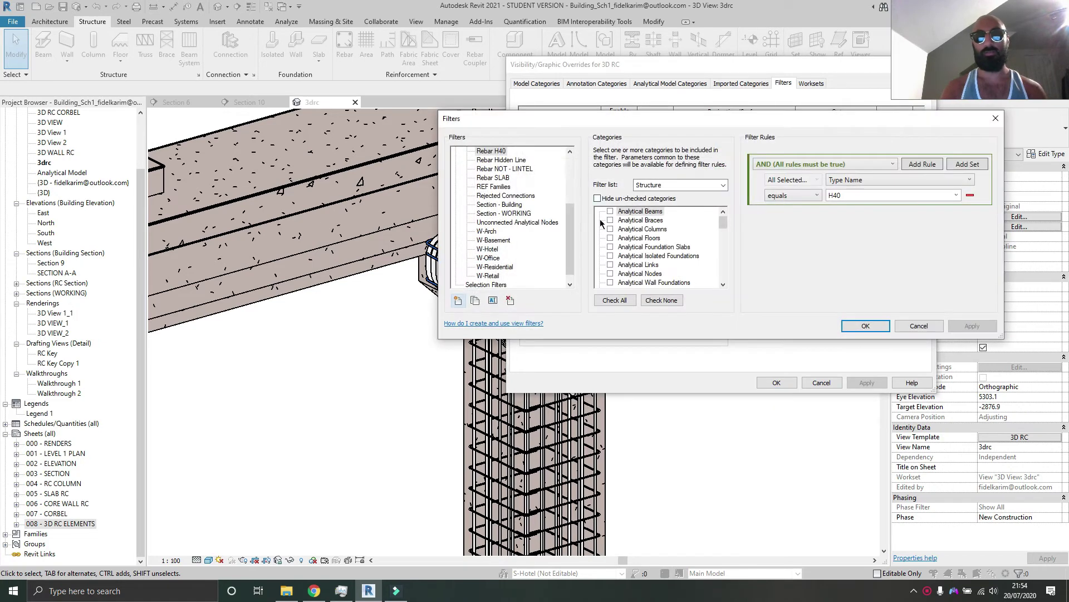
scroll(507, 161, "up", 3)
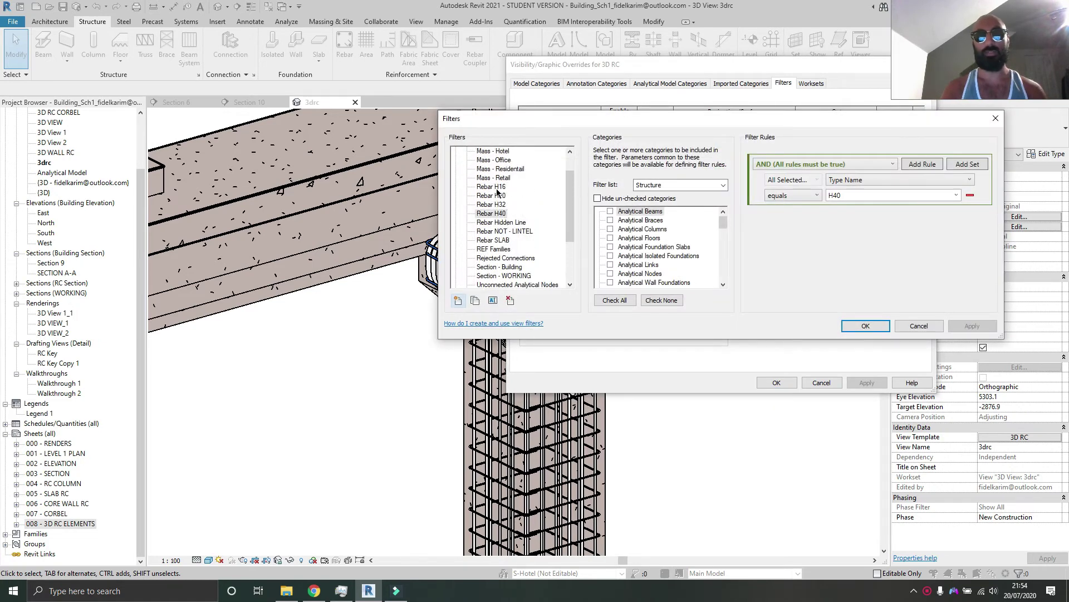
left_click(498, 196)
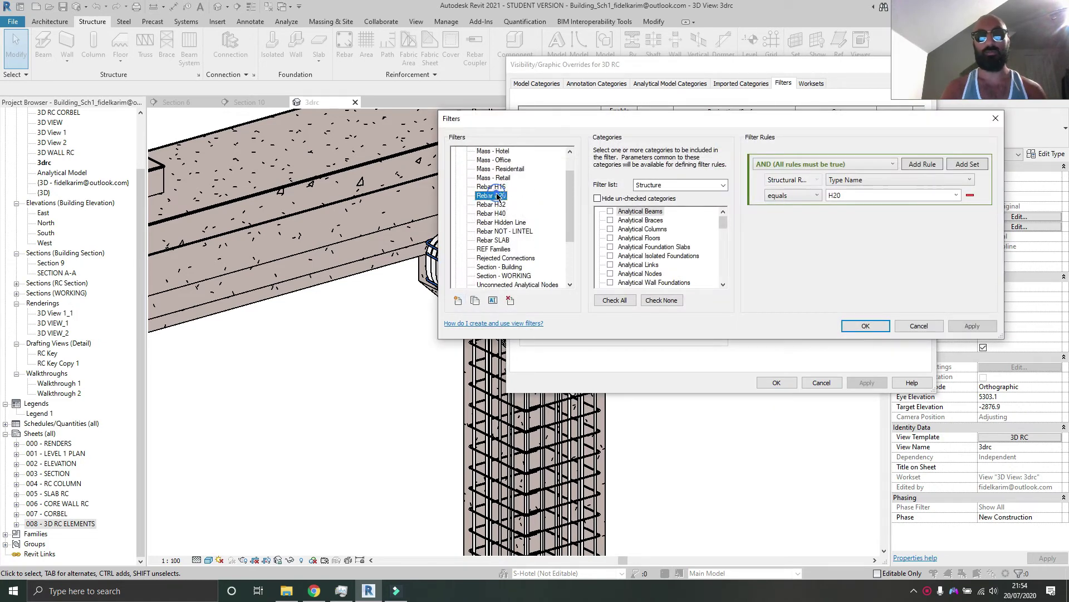
left_click(475, 300)
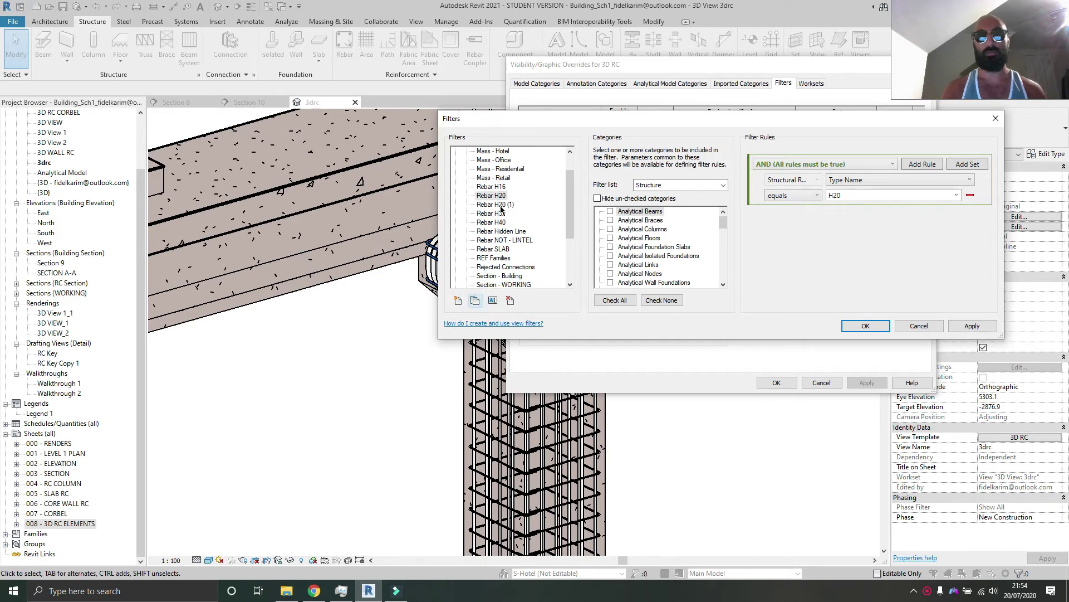
left_click(500, 205)
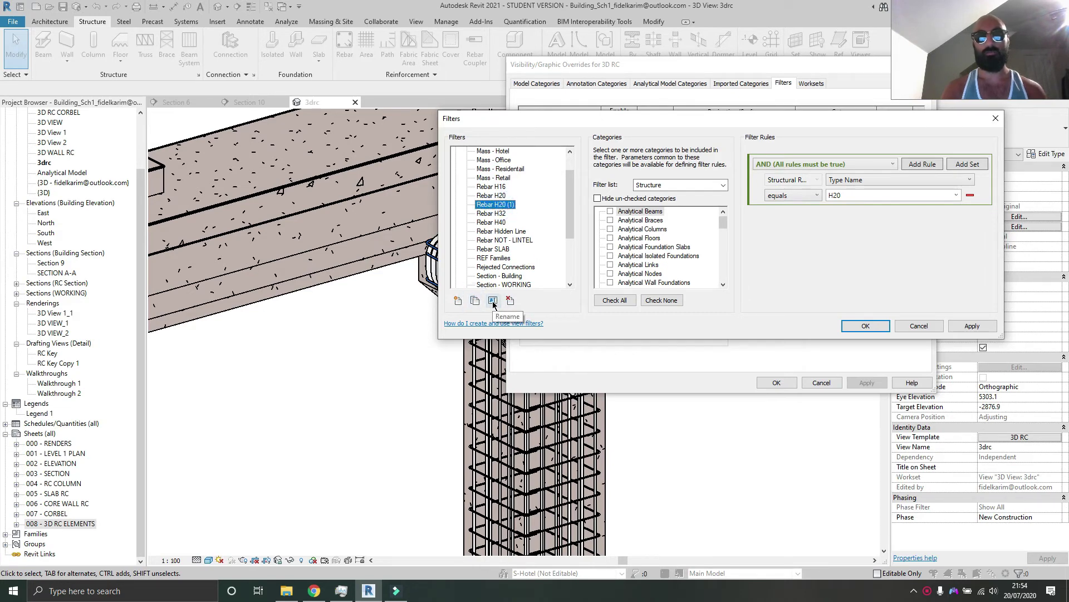
left_click(493, 300)
left_click_drag(886, 134, 875, 134)
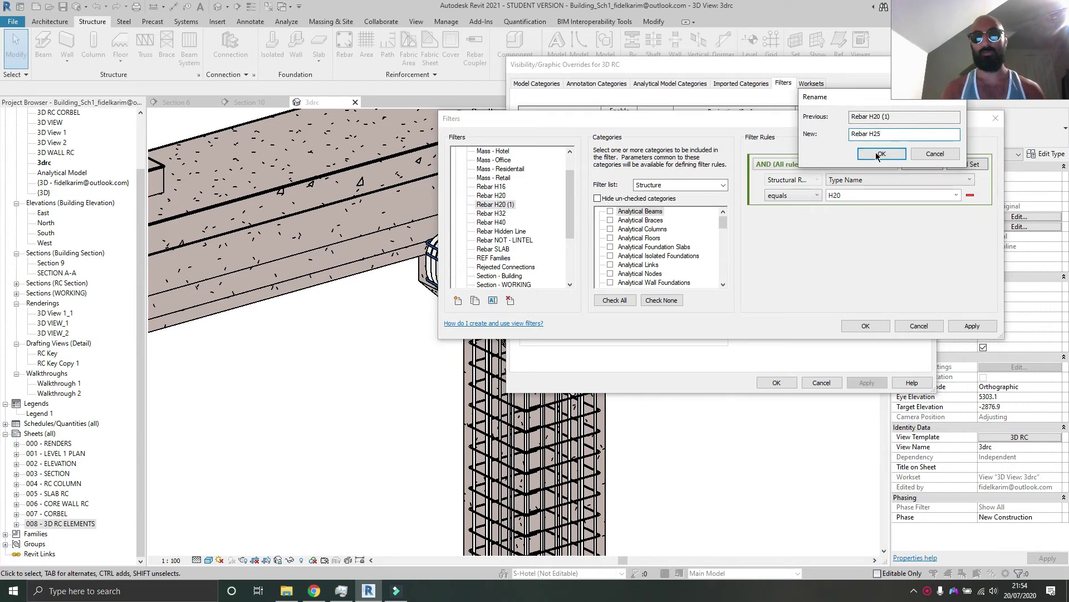
left_click(886, 153)
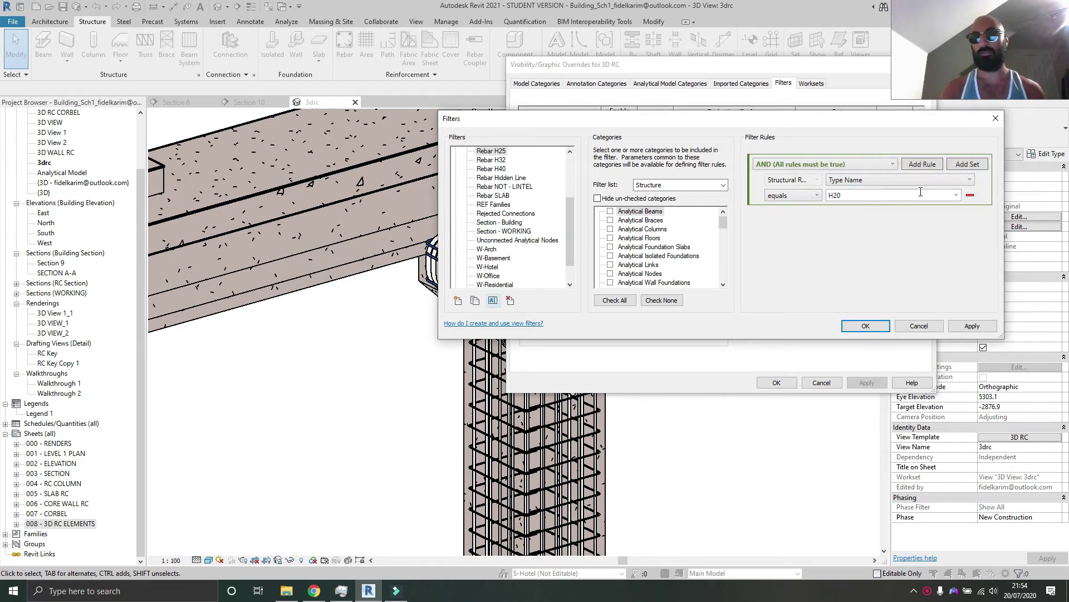
Set the Rebar H25 filter's rule to Type Name equals H25 and save the filter.
left_click(956, 195)
left_click(871, 221)
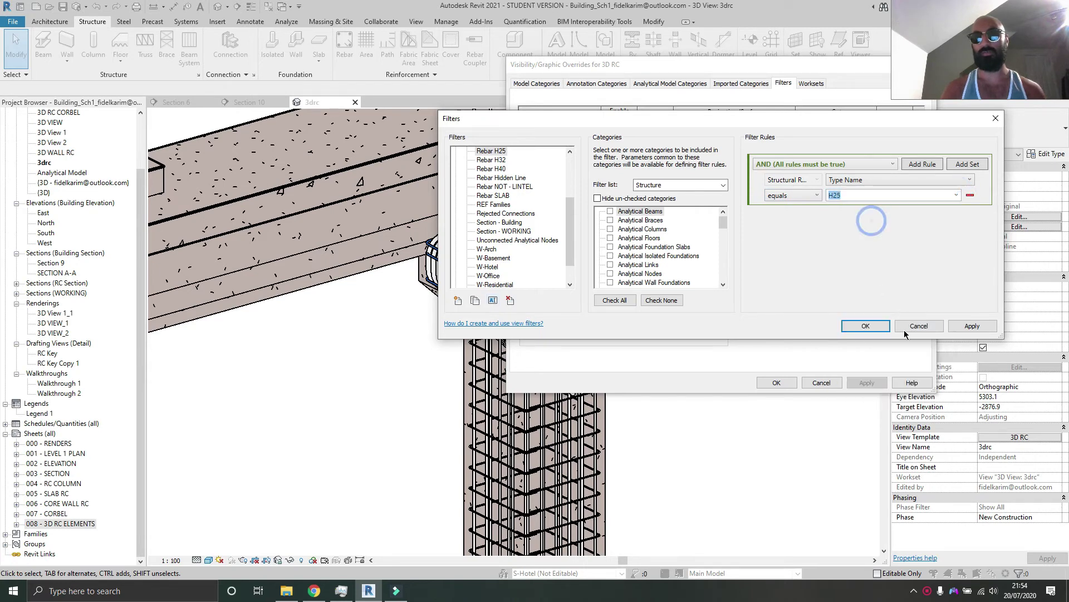
left_click(864, 326)
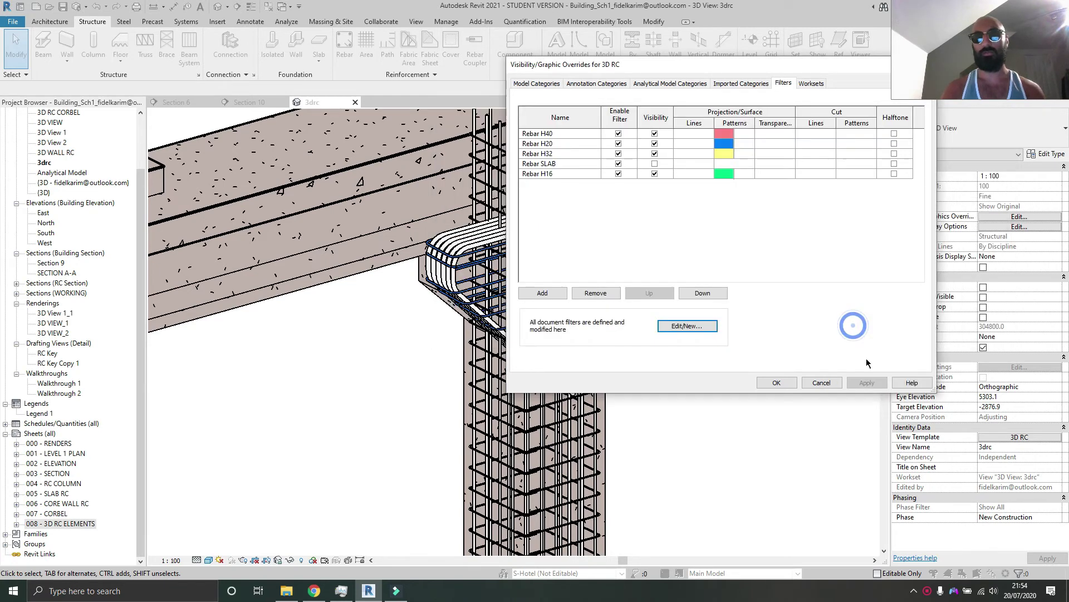
Add the Rebar H25 filter to the 3D RC template's filter overrides.
left_click(724, 163)
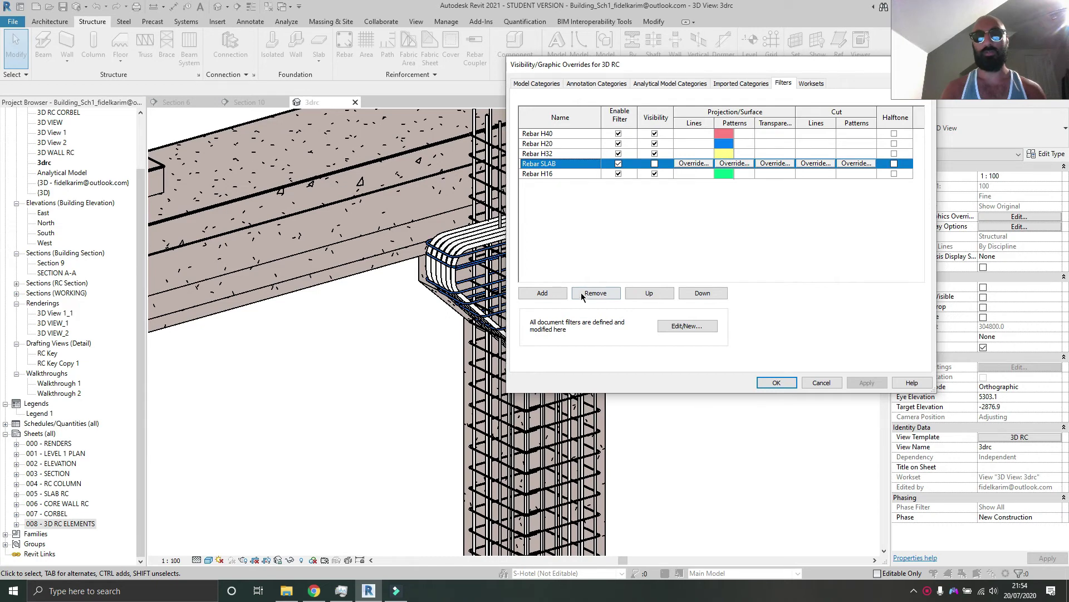
left_click(550, 294)
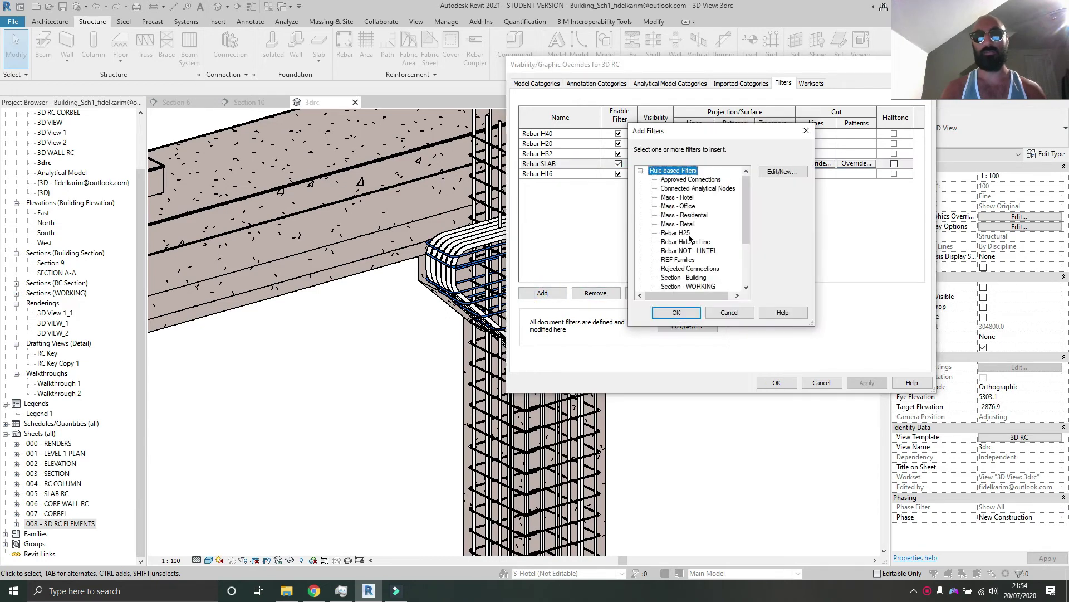
left_click(685, 233)
left_click(689, 311)
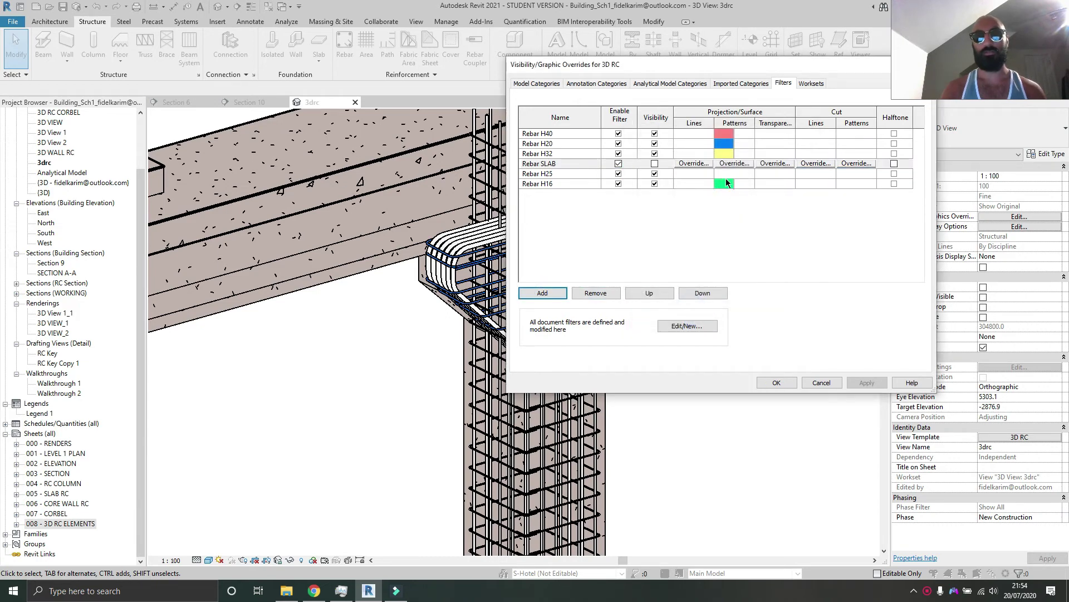
Override the Rebar H25 filter's surface pattern with solid fill in RGB 255-128-192 and apply it.
left_click(726, 179)
left_click(726, 174)
left_click(718, 173)
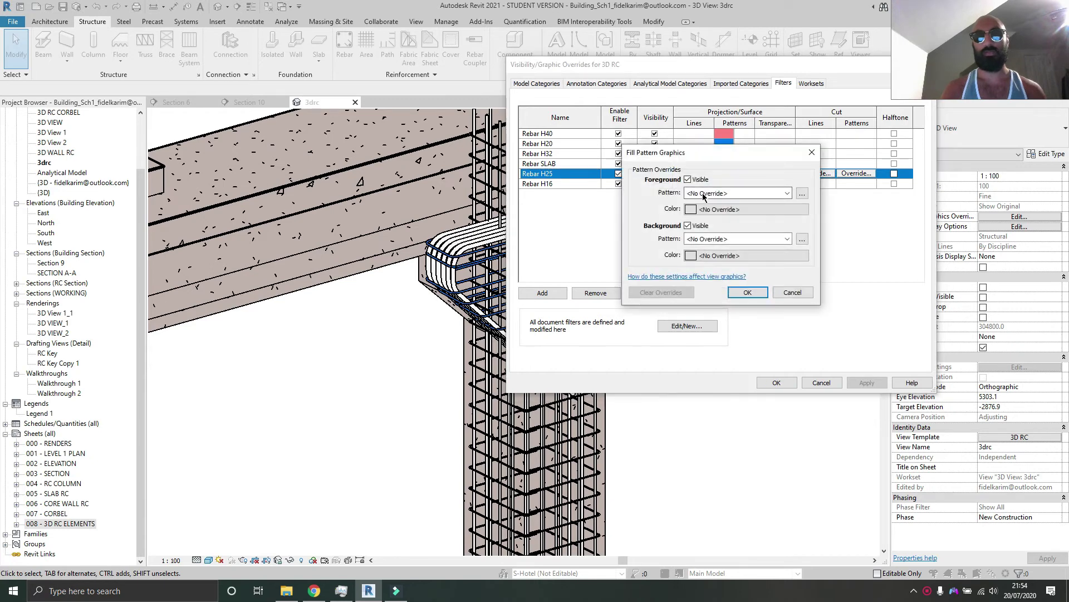
left_click(704, 194)
left_click(708, 211)
left_click(716, 210)
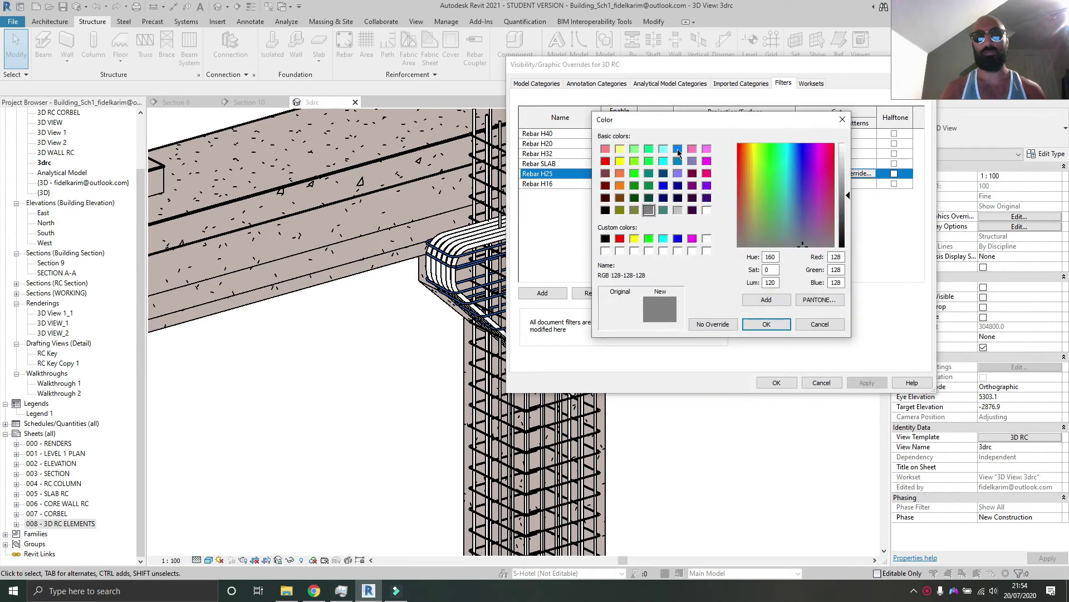
left_click(691, 149)
left_click(767, 323)
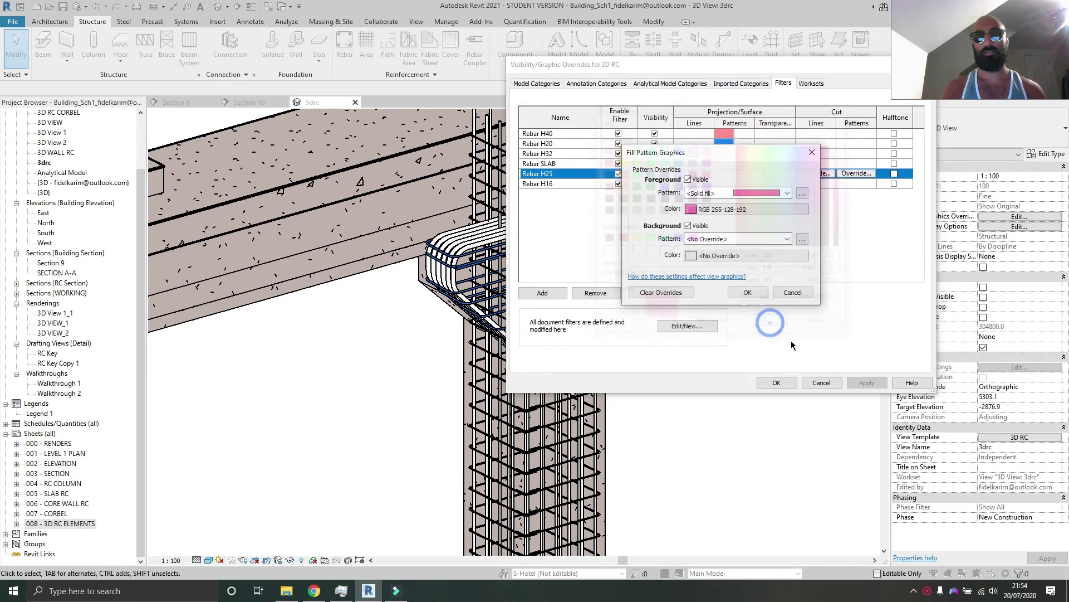
left_click(748, 293)
left_click(866, 383)
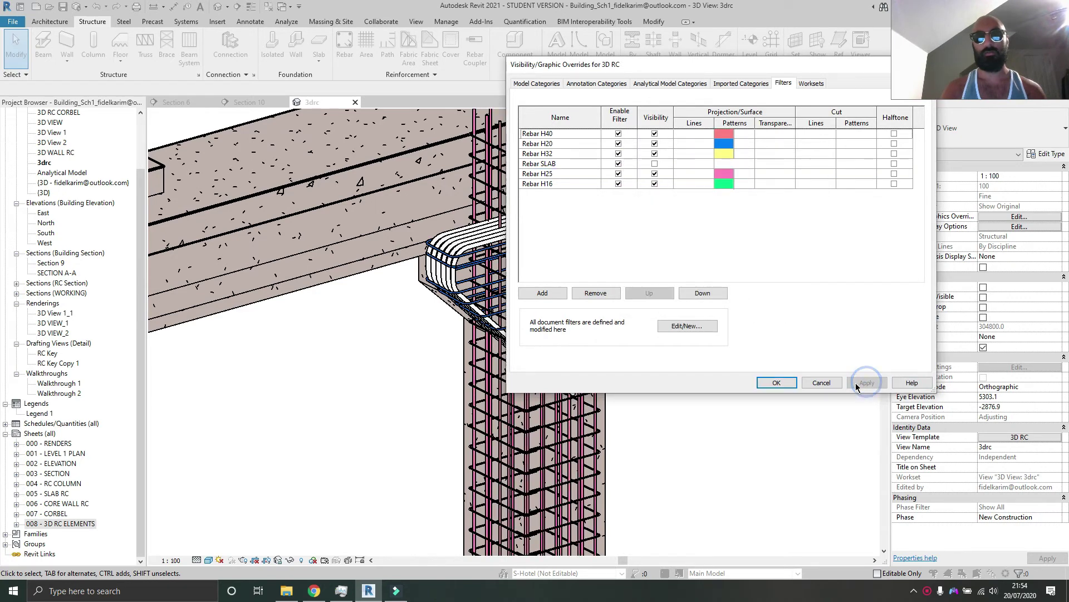
left_click(786, 385)
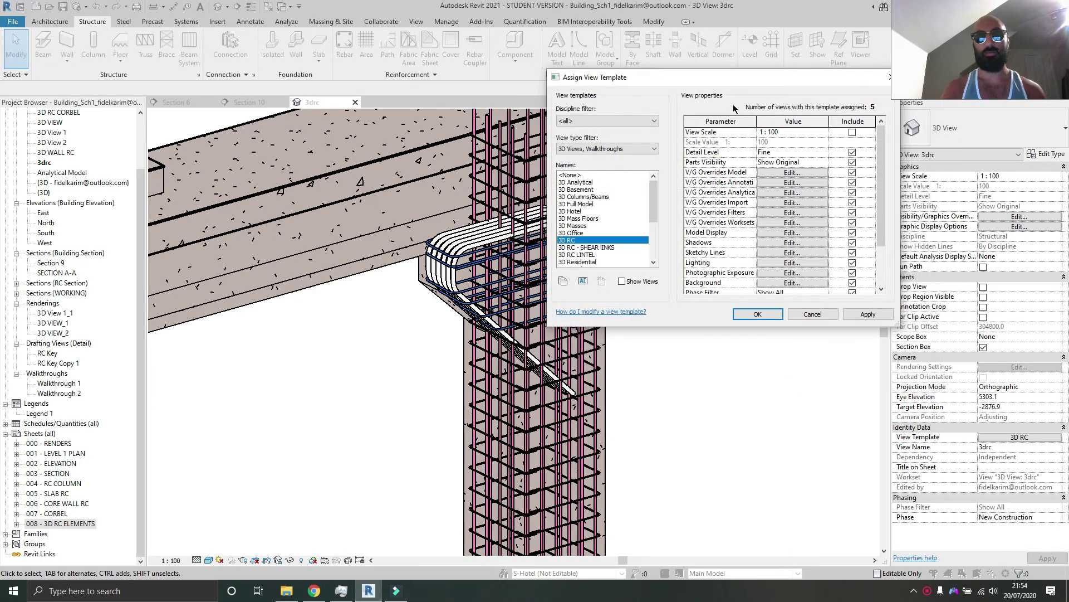
Accept the modified 3D RC view template and inspect the corbel reinforcement up close.
left_click_drag(728, 84, 830, 234)
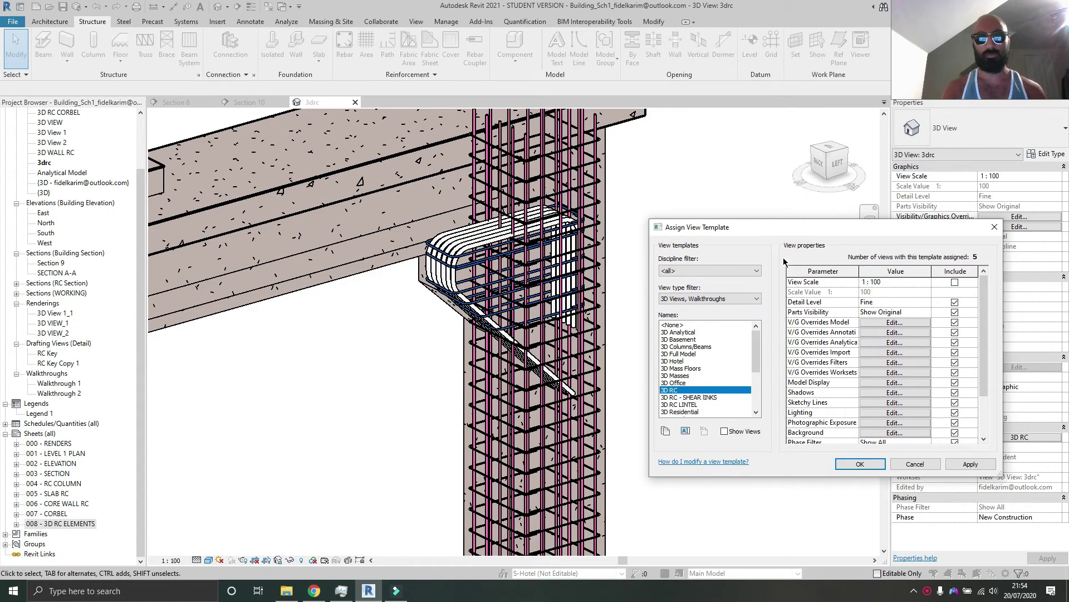
left_click(860, 464)
scroll(578, 216, "up", 5)
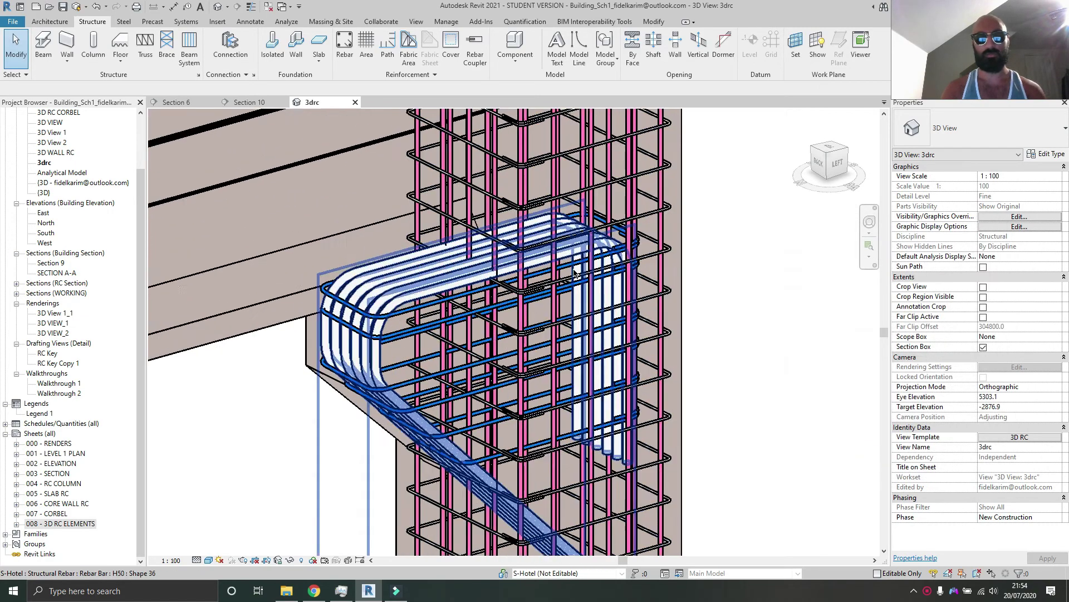
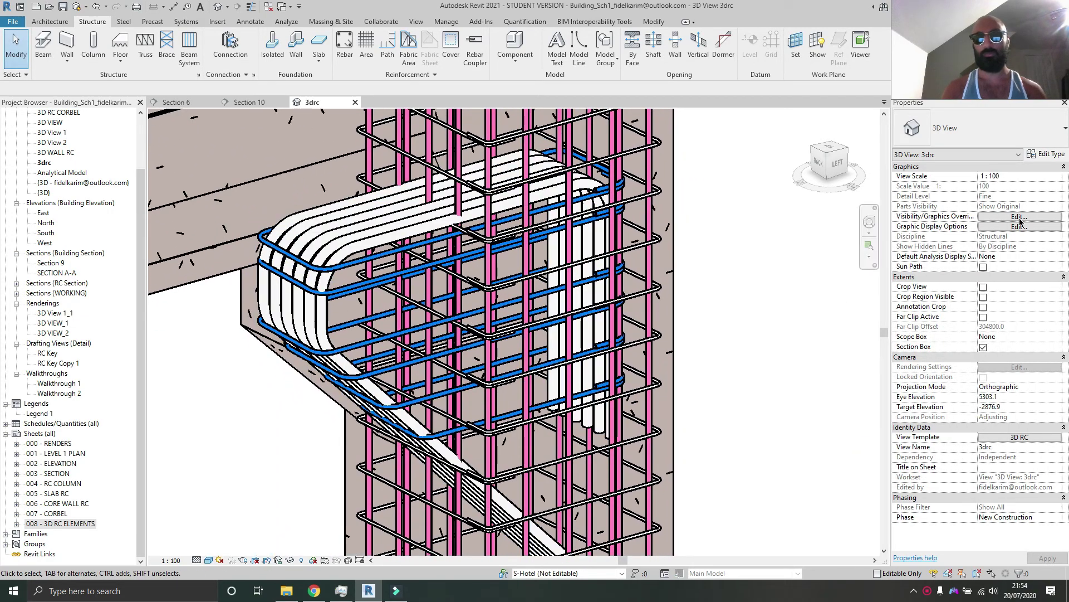
Check the bar type of the column's links in the 3D view.
left_click(1040, 440)
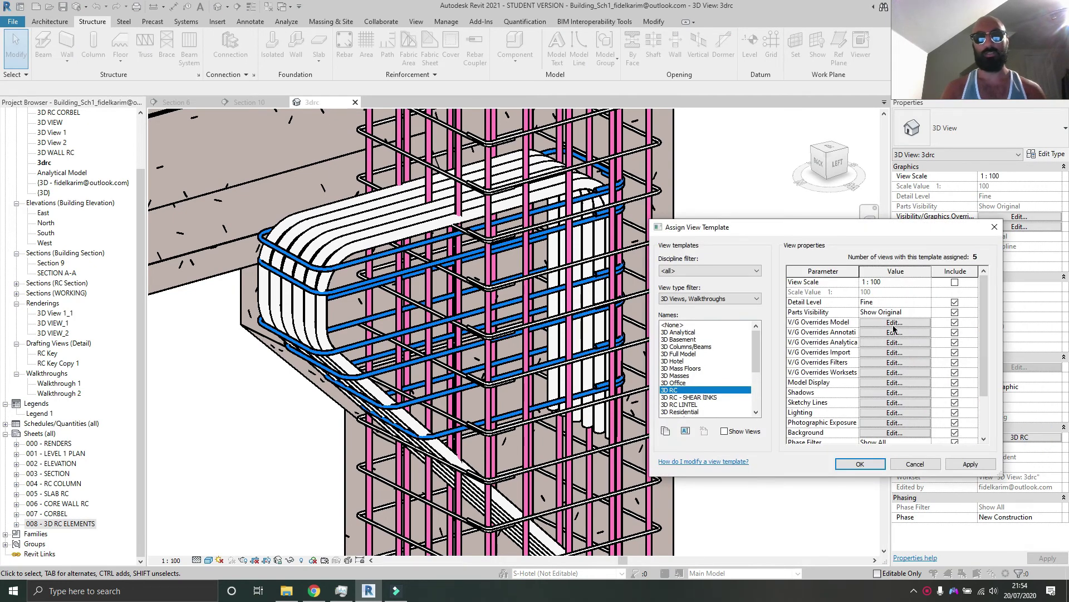
left_click(994, 228)
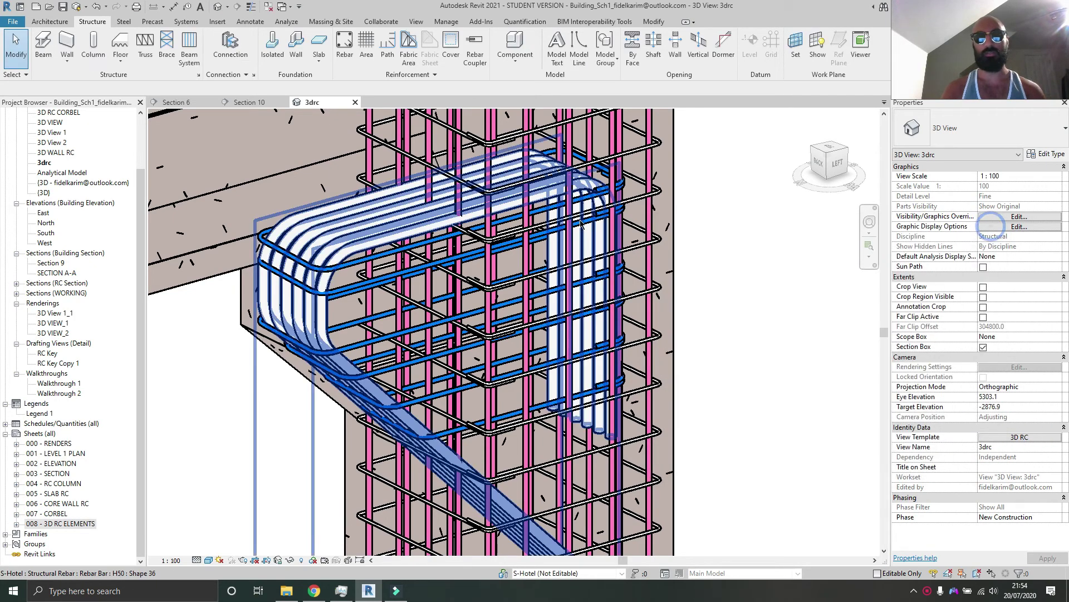
left_click(611, 211)
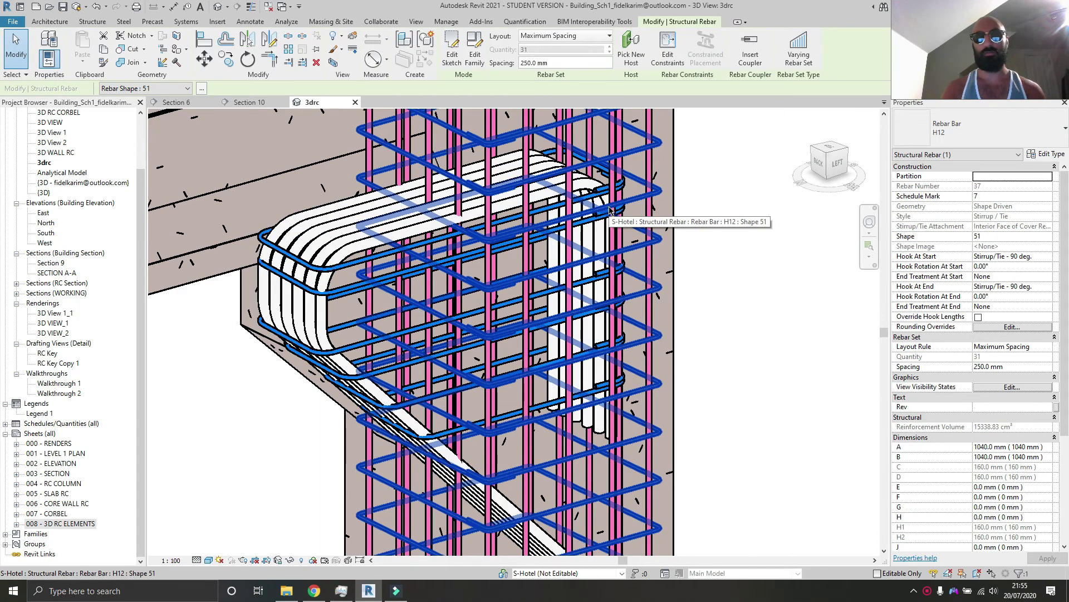
left_click(752, 228)
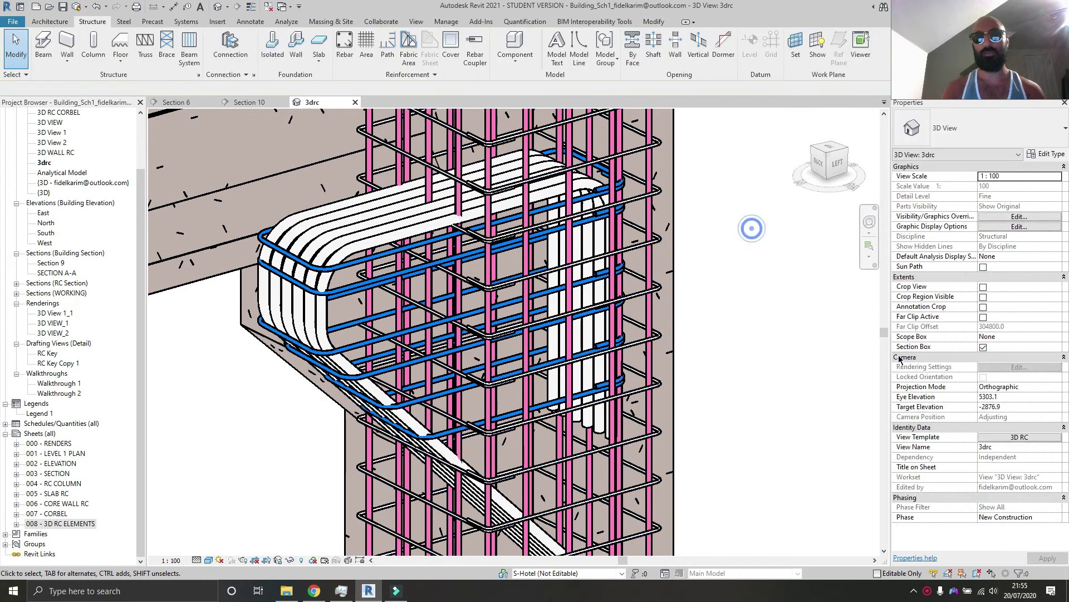
Open the filter definitions from the 3D RC view template and duplicate the Rebar H32 filter twice.
left_click(998, 439)
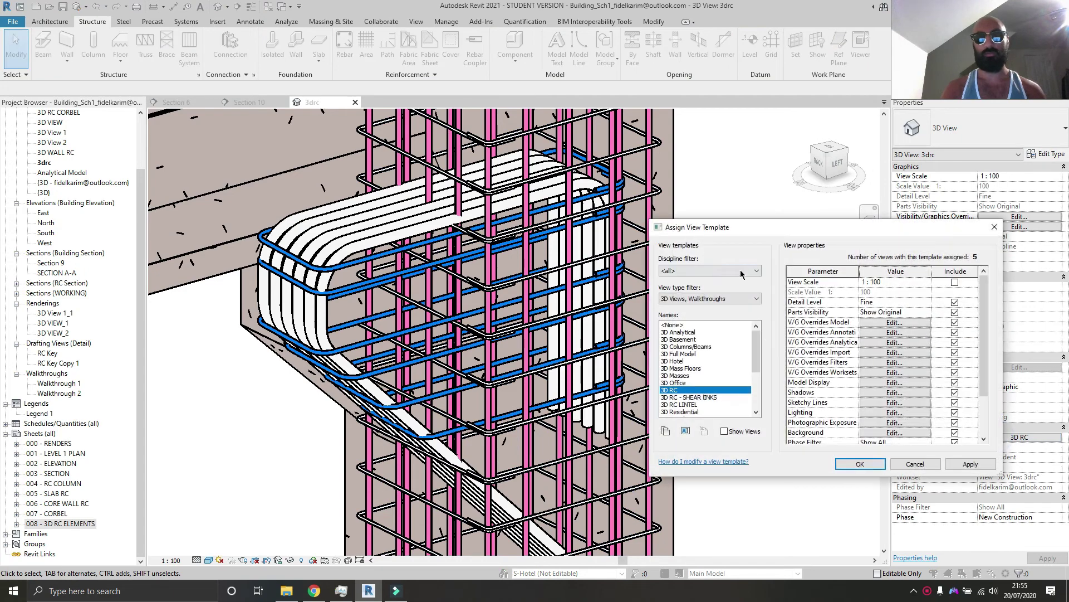
left_click(874, 333)
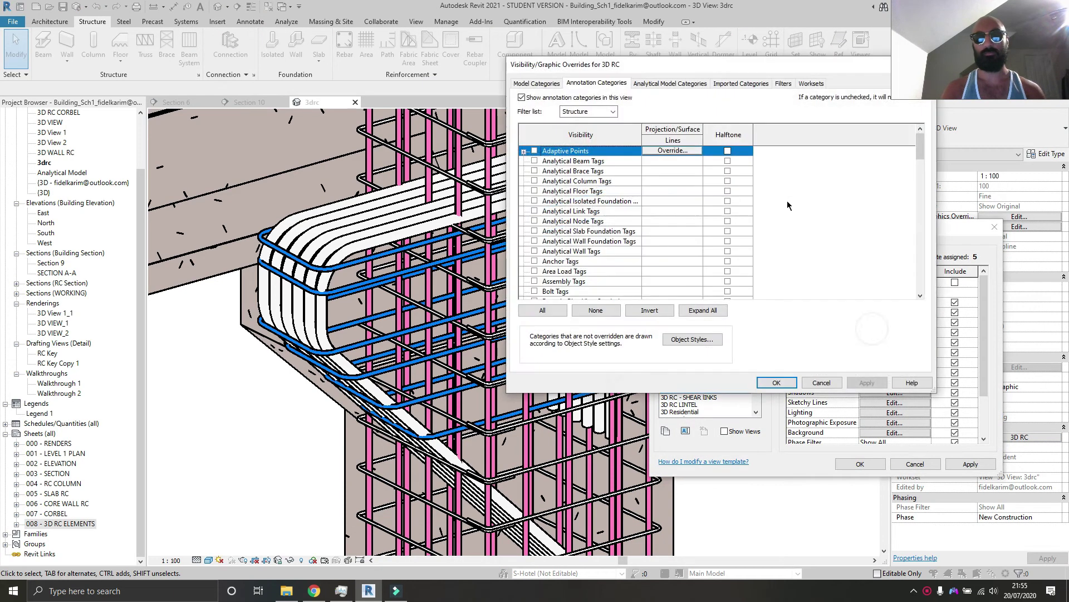
left_click(784, 84)
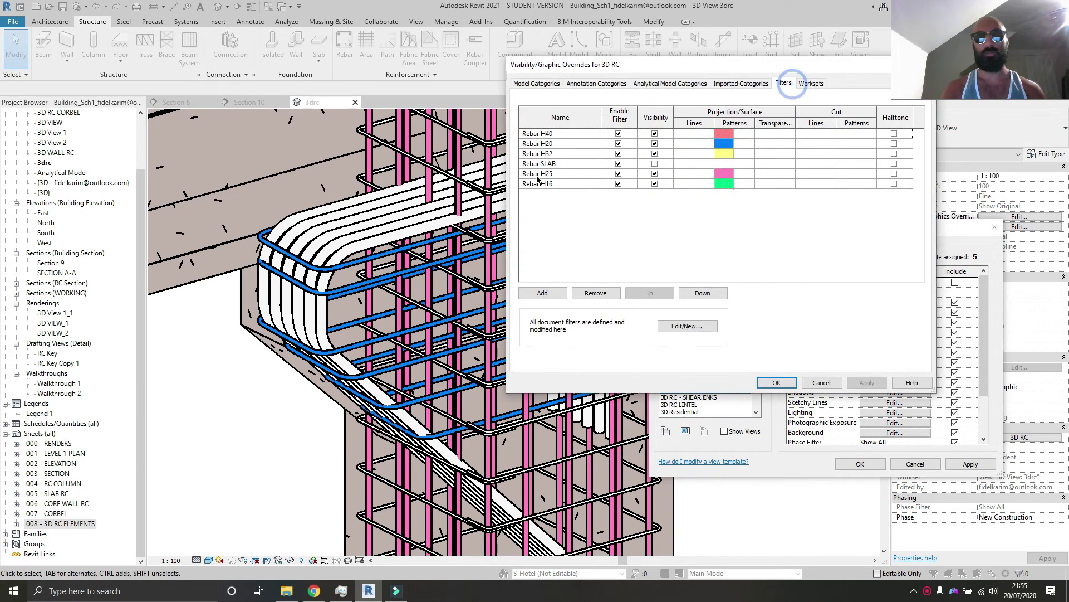
left_click(556, 154)
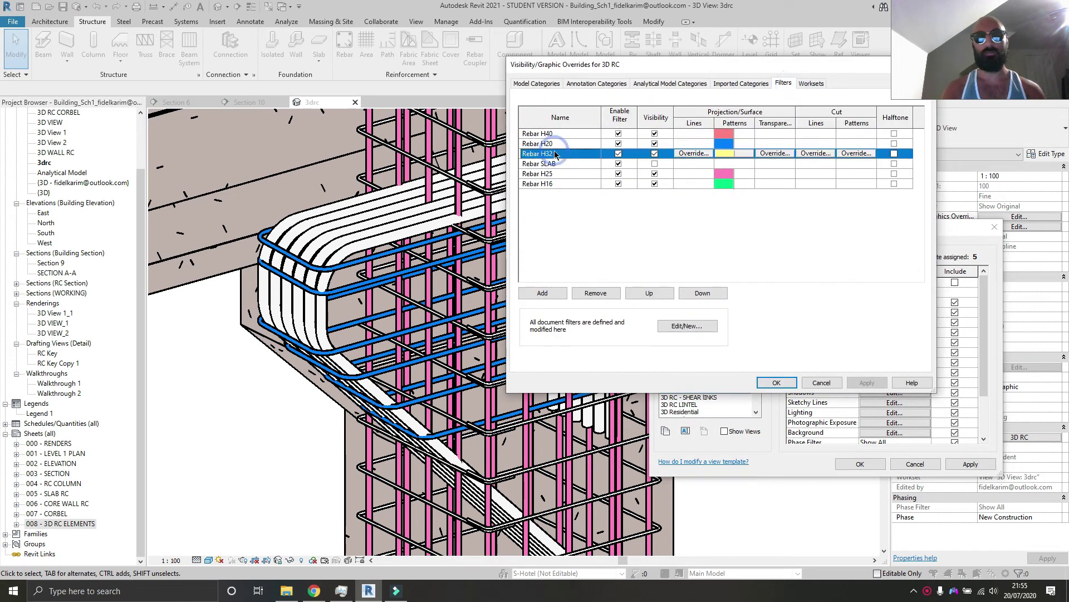
left_click(679, 326)
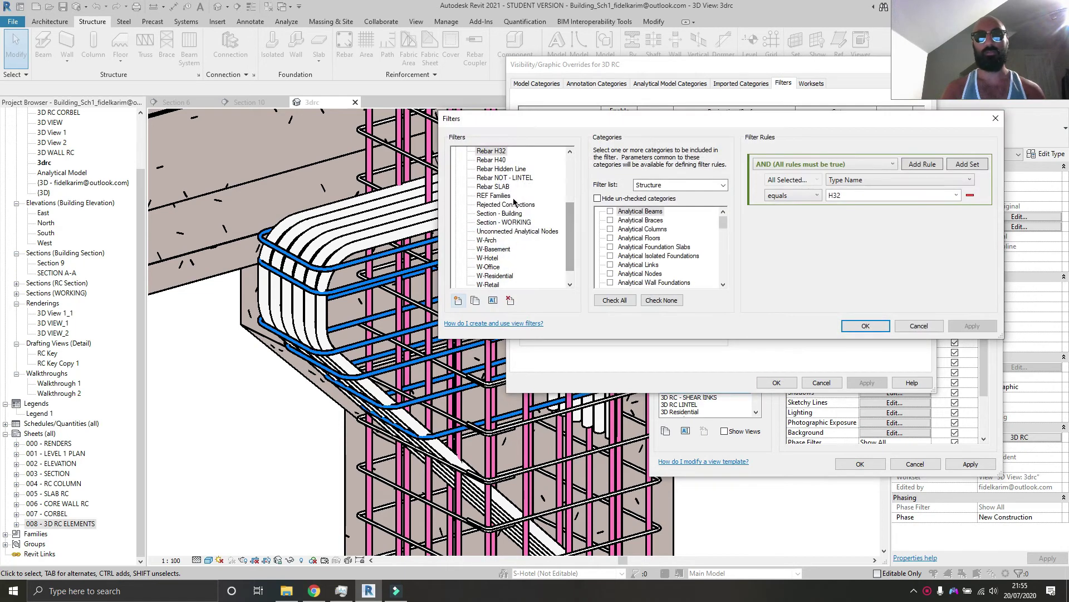
left_click(457, 301)
left_click(766, 264)
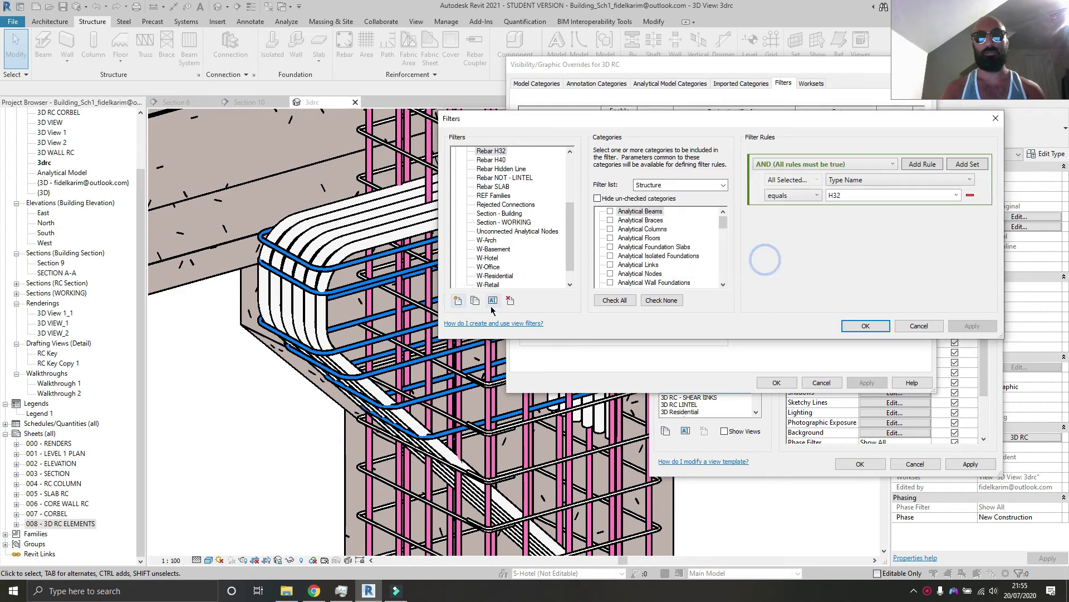
left_click(475, 300)
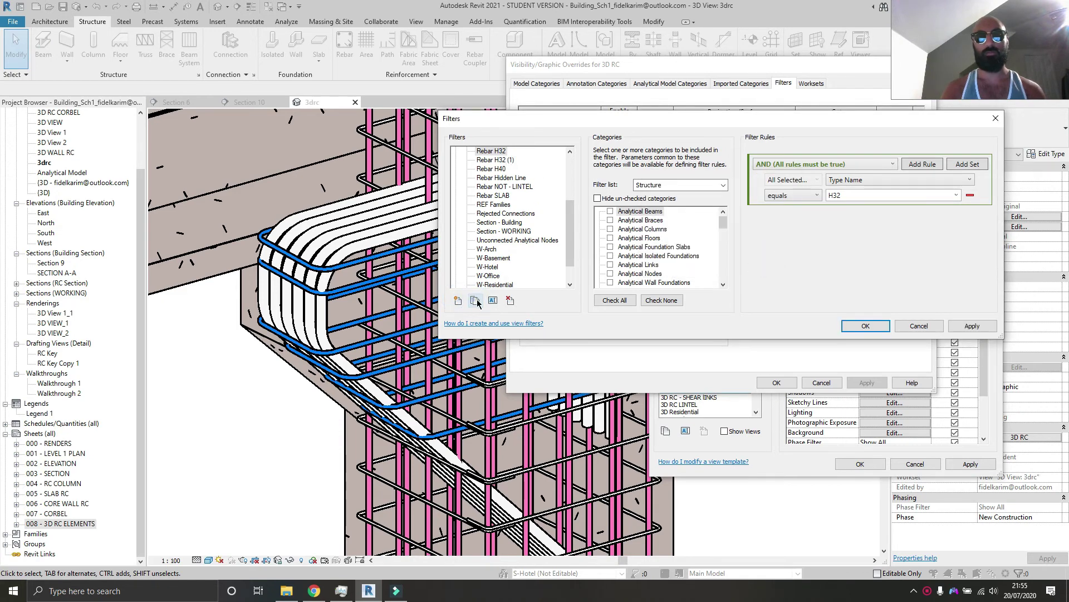
left_click(475, 301)
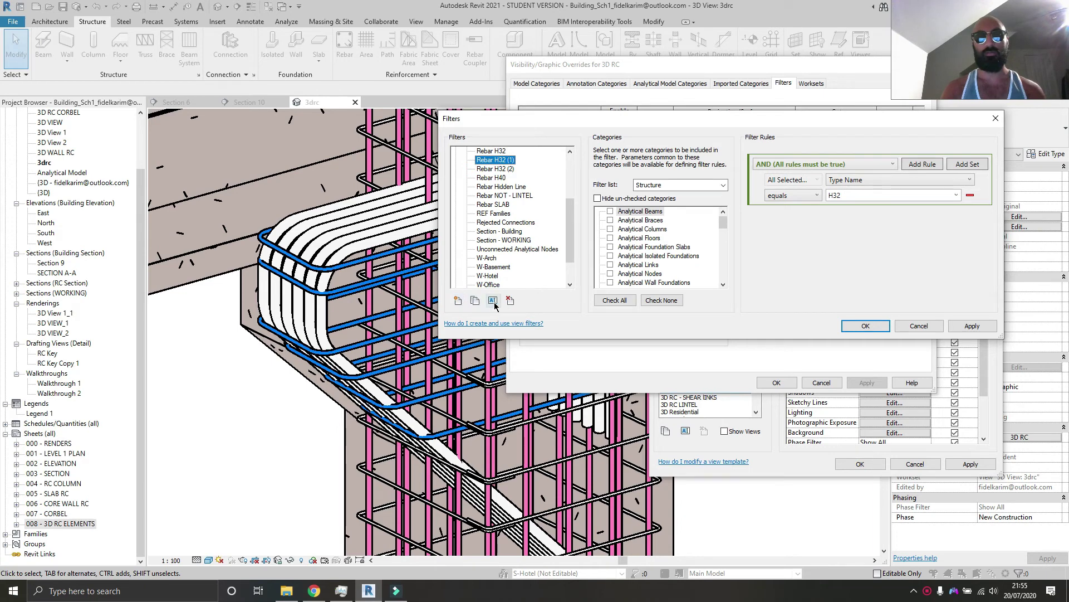
Rename the two copies of the Rebar H32 filter as Rebar H50 and Rebar H12.
left_click(493, 300)
left_click_drag(905, 134, 878, 136)
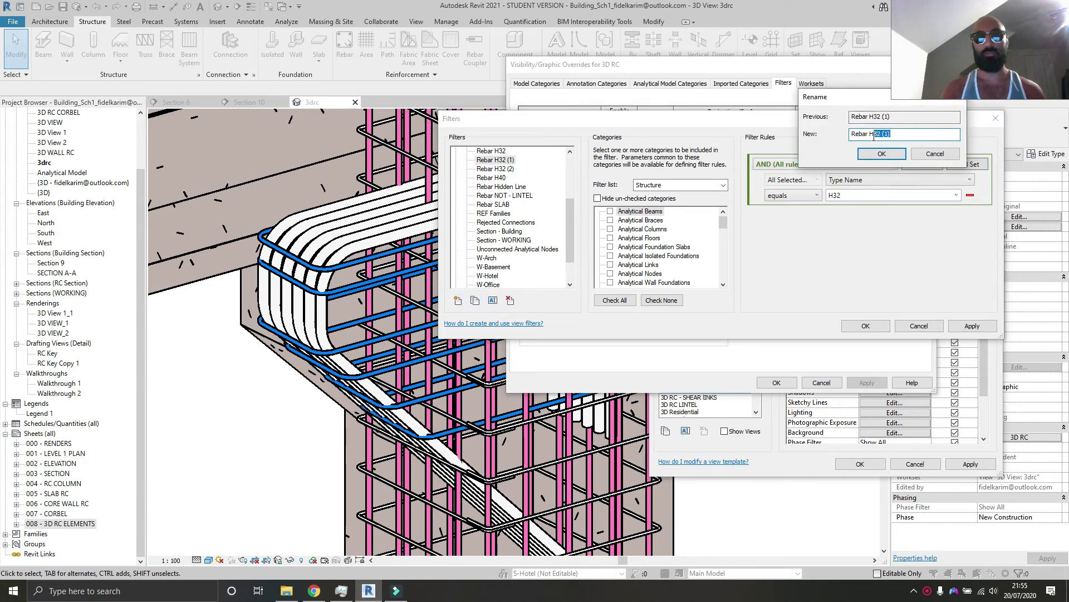
type("50")
left_click(882, 153)
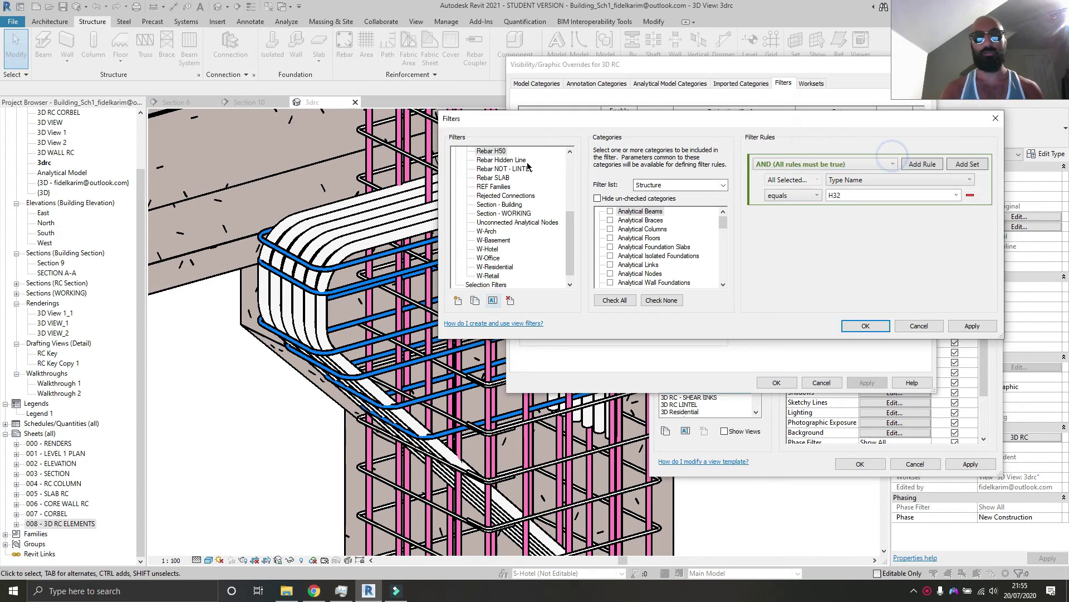
scroll(509, 167, "up", 3)
left_click(501, 160)
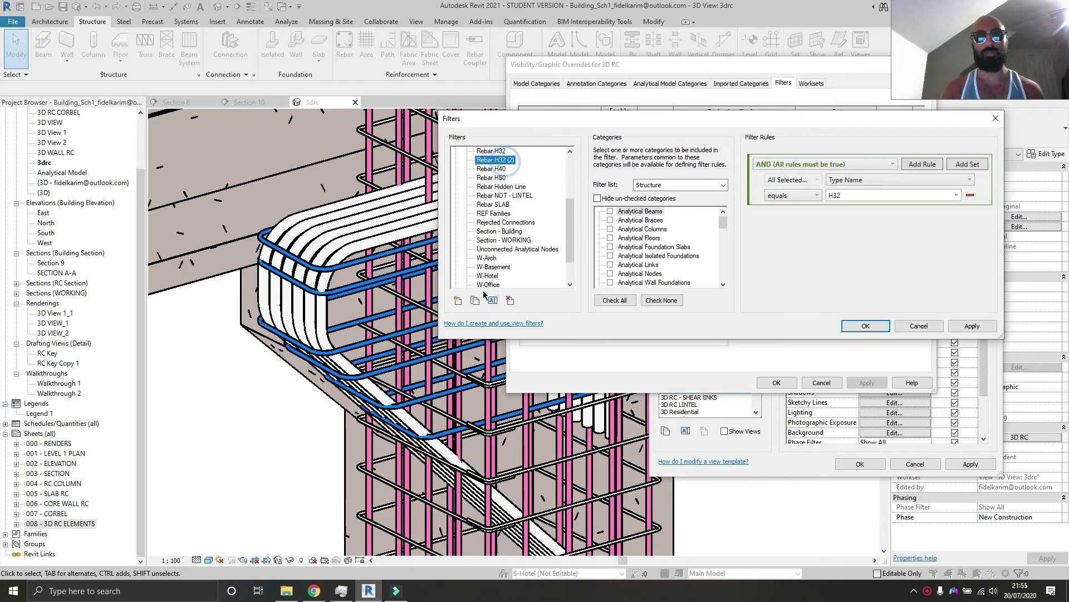
left_click(492, 301)
left_click_drag(903, 133, 874, 132)
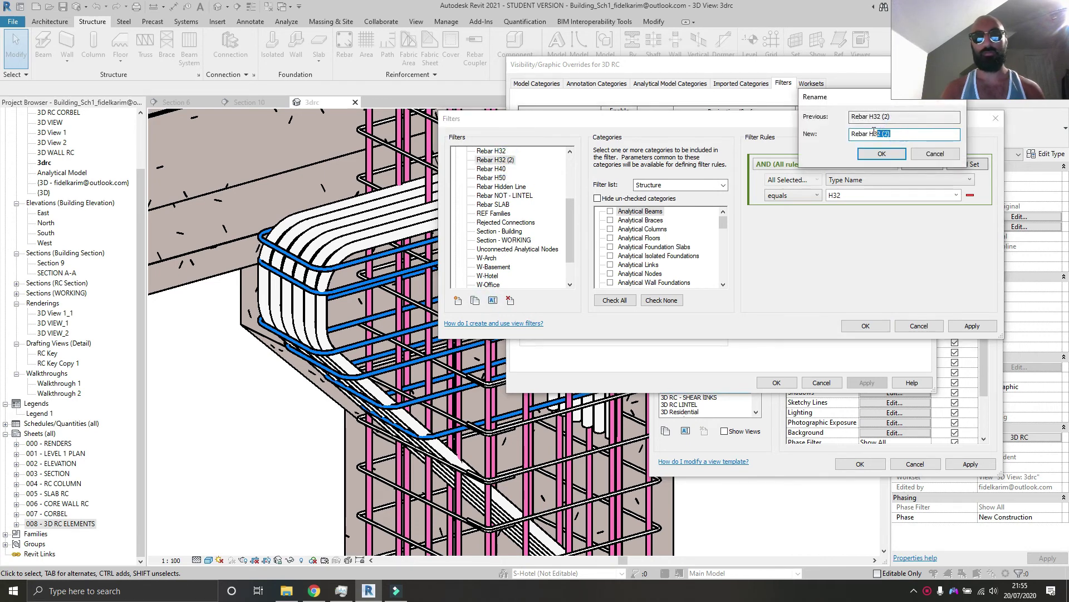
left_click(884, 154)
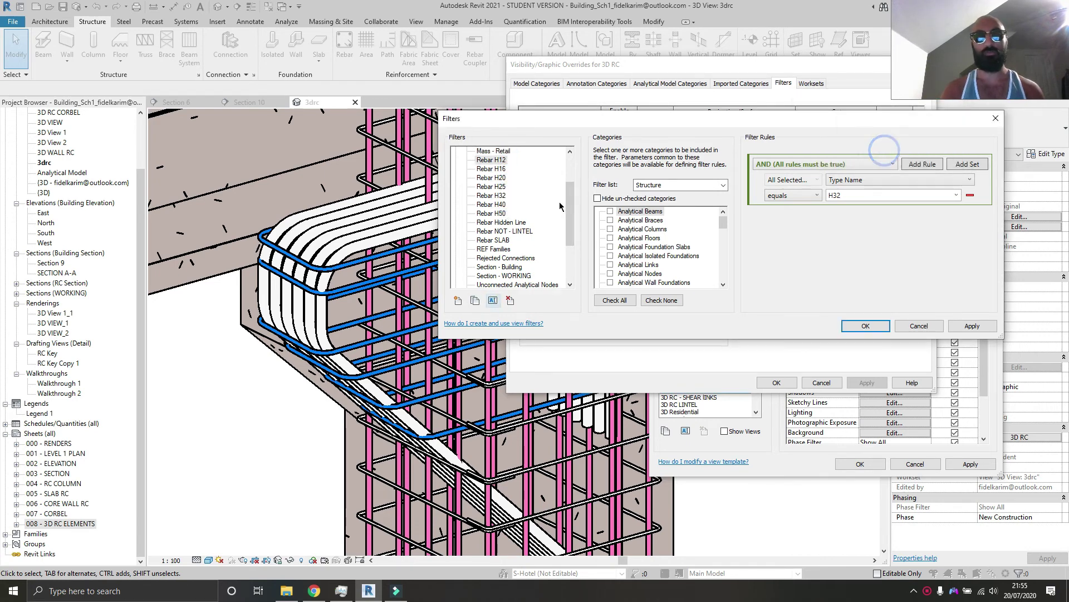
Set the Rebar H12 filter's rule to Type Name equals H12 and Rebar H50's to equals H50, and save both filters.
left_click(956, 195)
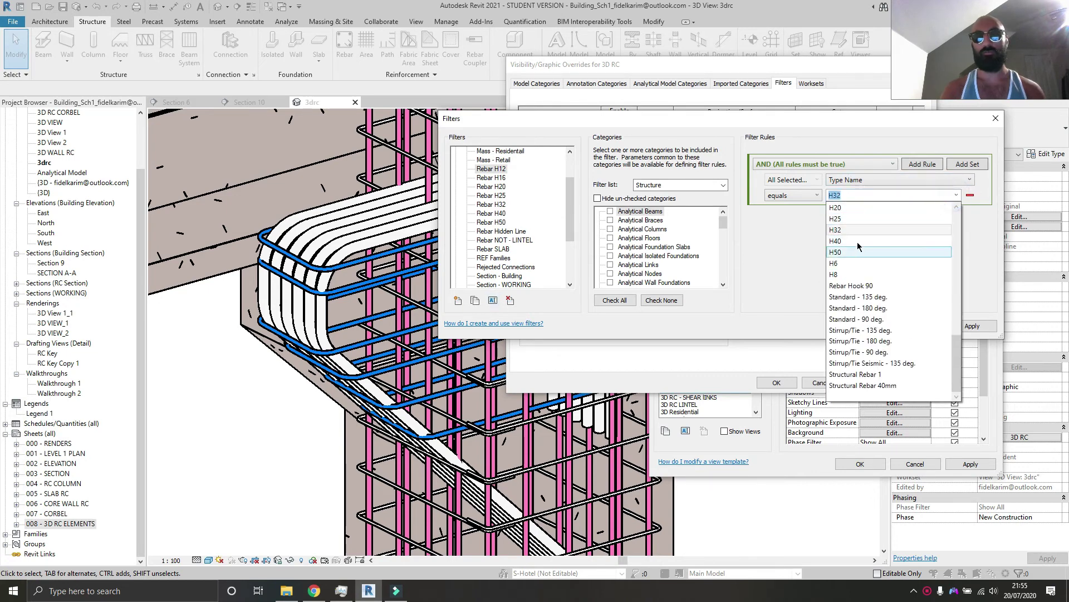
scroll(862, 226, "up", 2)
left_click(855, 225)
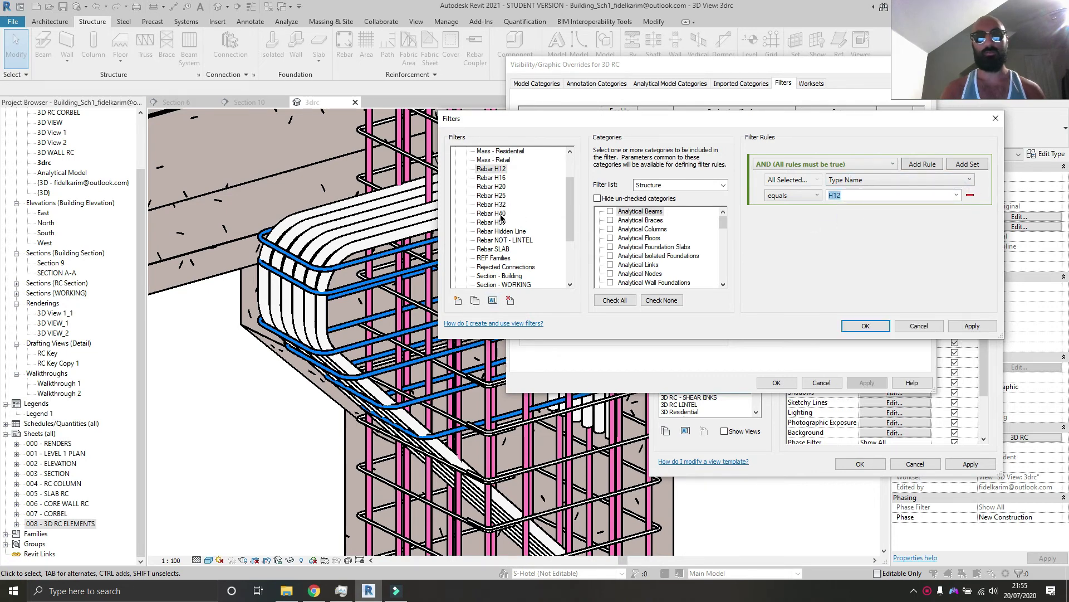
left_click(491, 221)
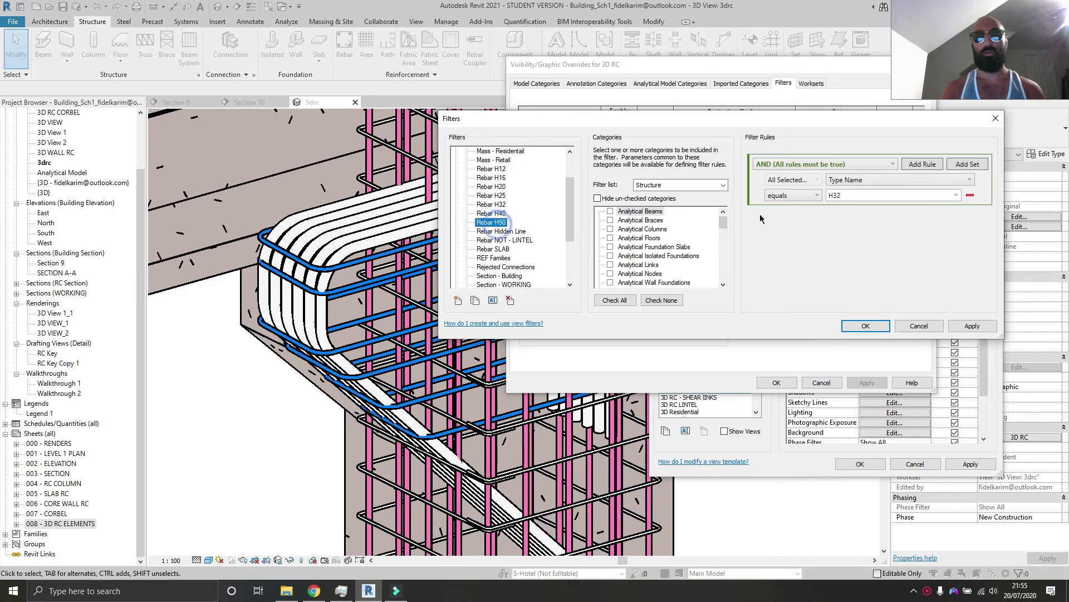
left_click(953, 195)
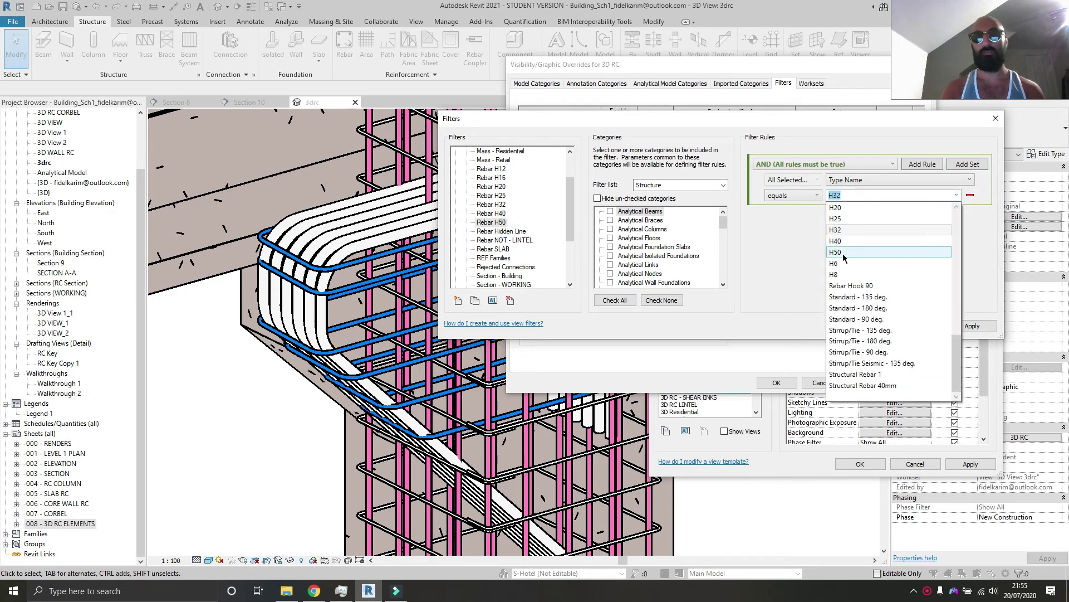
left_click(852, 260)
left_click(866, 326)
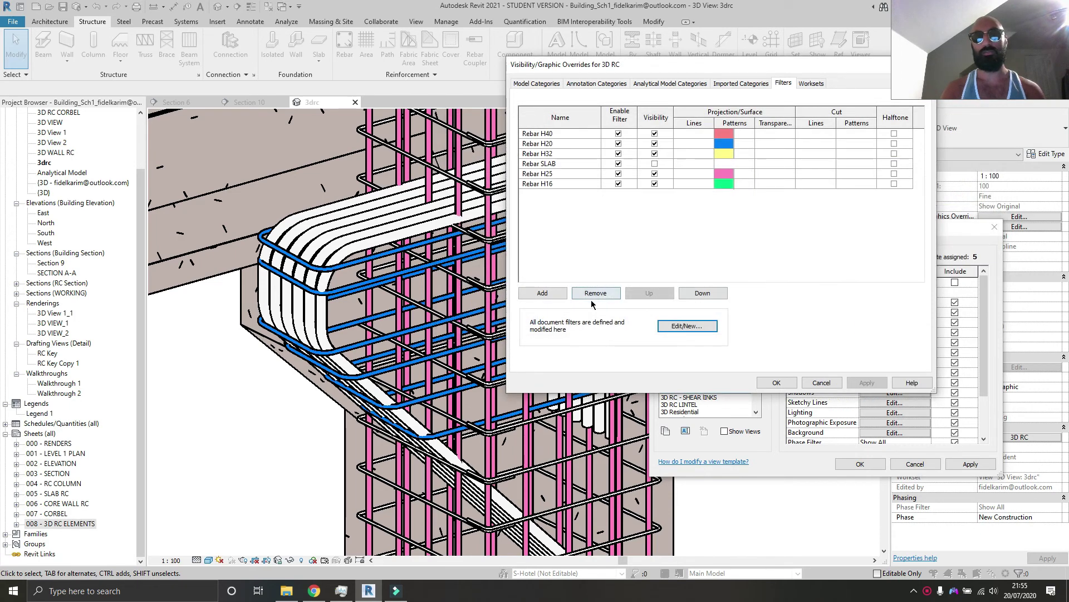
Add the Rebar H12 and Rebar H50 filters to the 3D RC template's filter overrides.
left_click(544, 293)
left_click(676, 232)
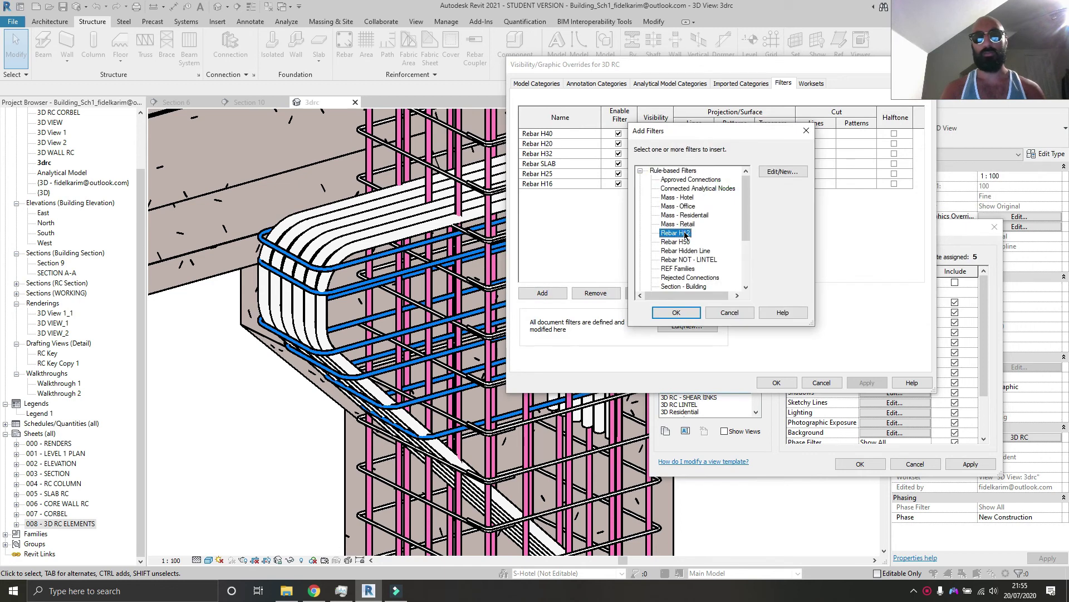
left_click(675, 241, "ctrl")
left_click(678, 313)
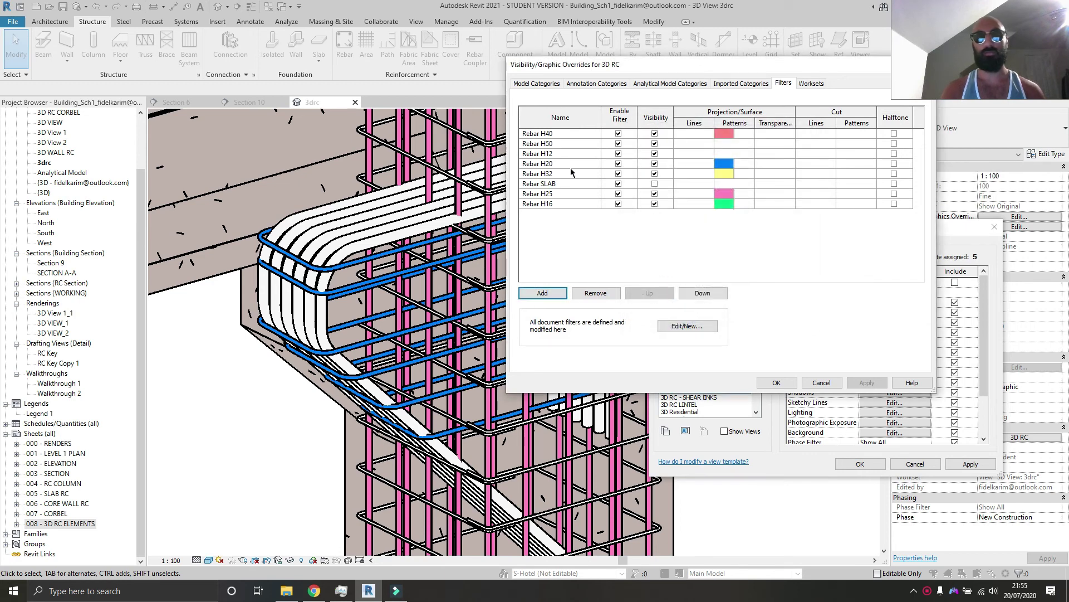
Override the Rebar H12 filter's surface foreground pattern with solid fill in RGB 128-255-128.
left_click(715, 156)
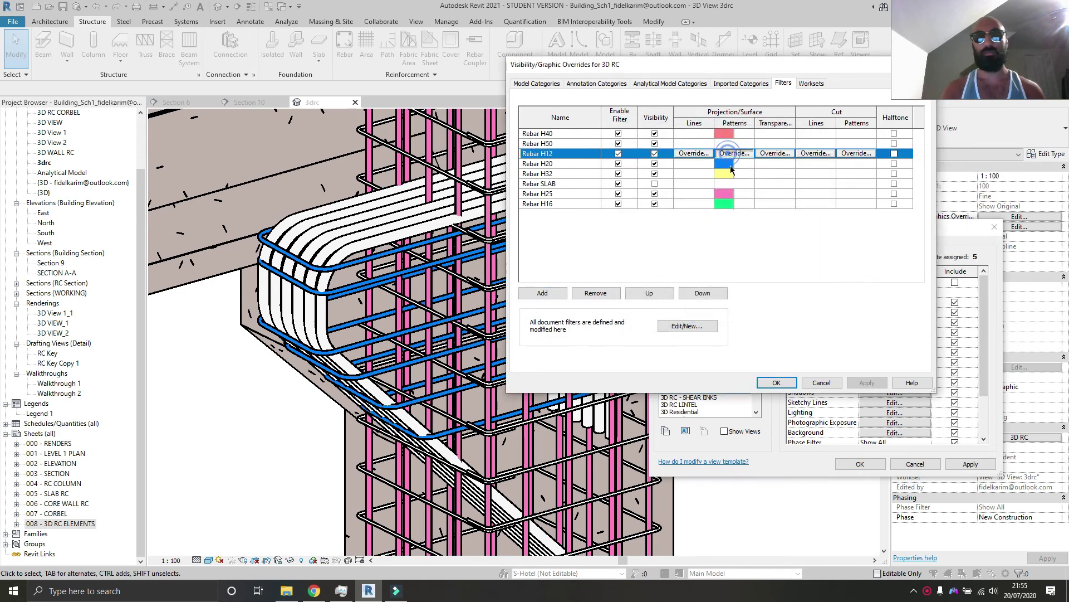
left_click(725, 154)
left_click(715, 194)
scroll(716, 201, "up", 2)
left_click(713, 201)
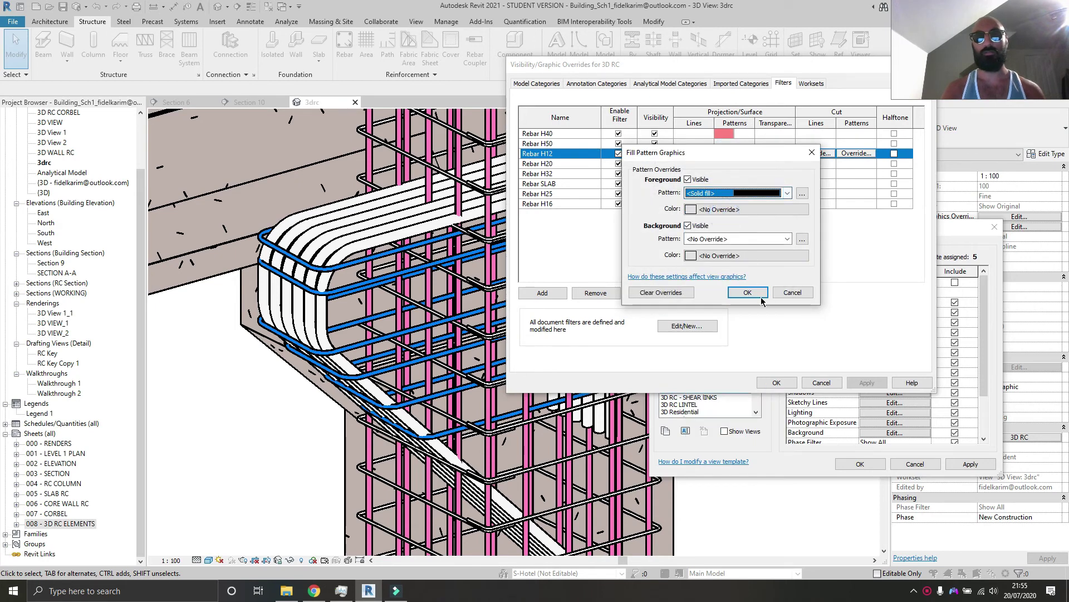
left_click(738, 209)
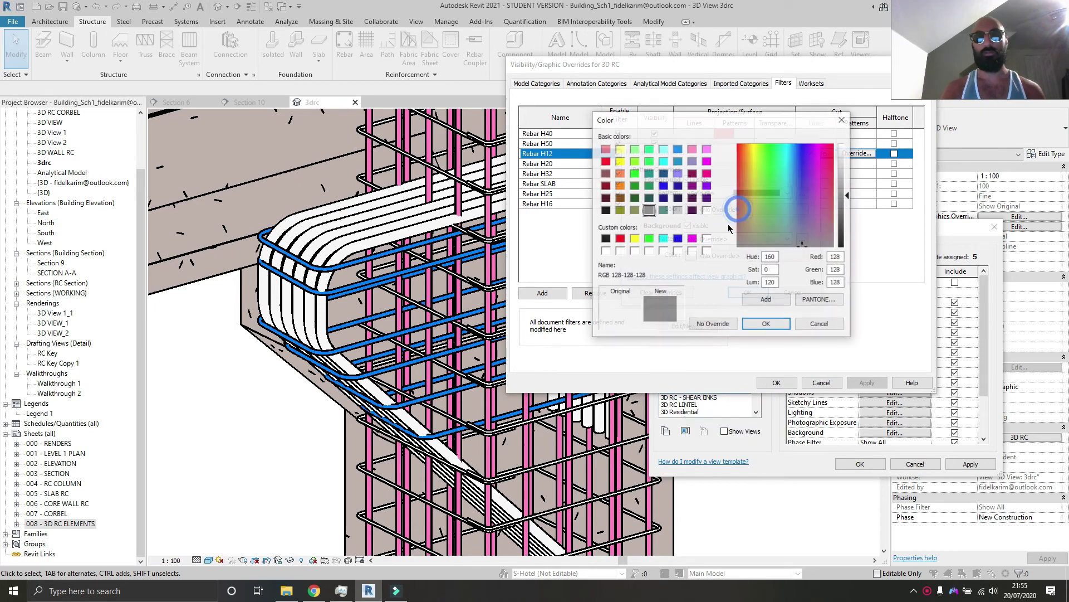
left_click(635, 149)
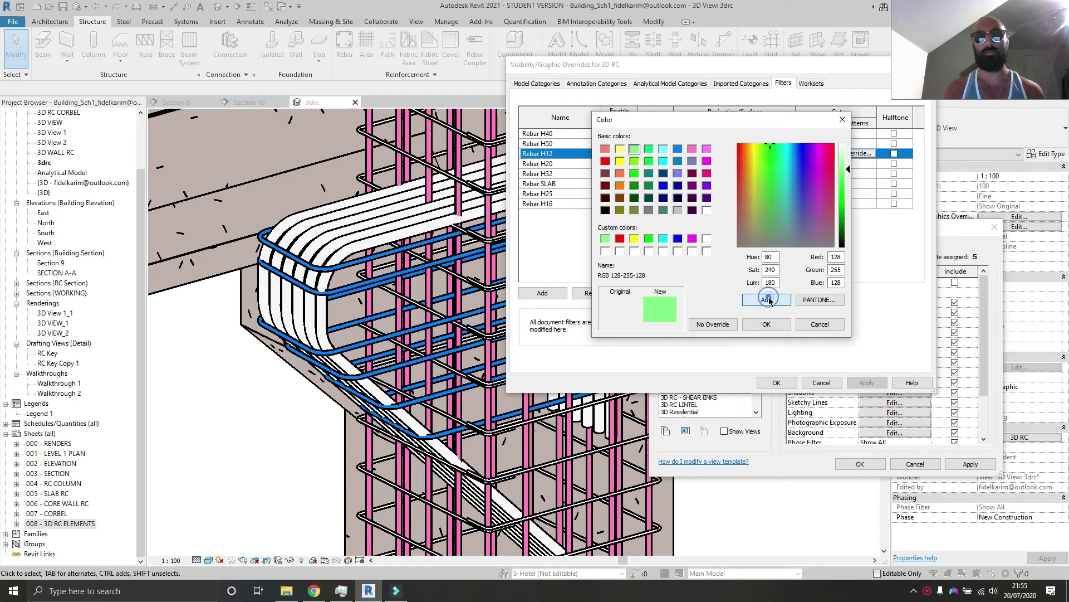
left_click(766, 324)
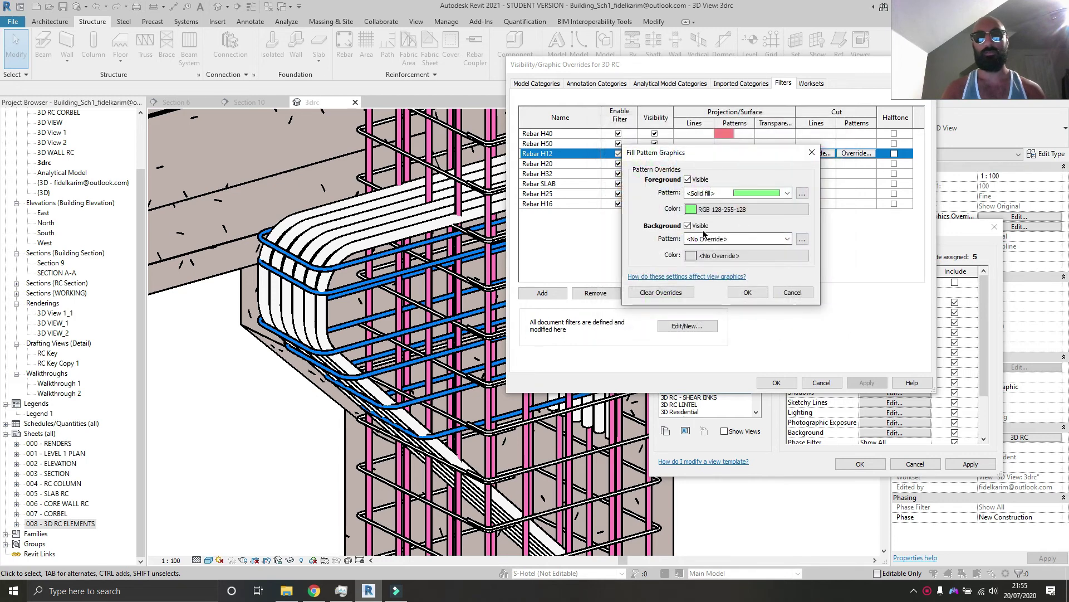
left_click(748, 293)
left_click(729, 182)
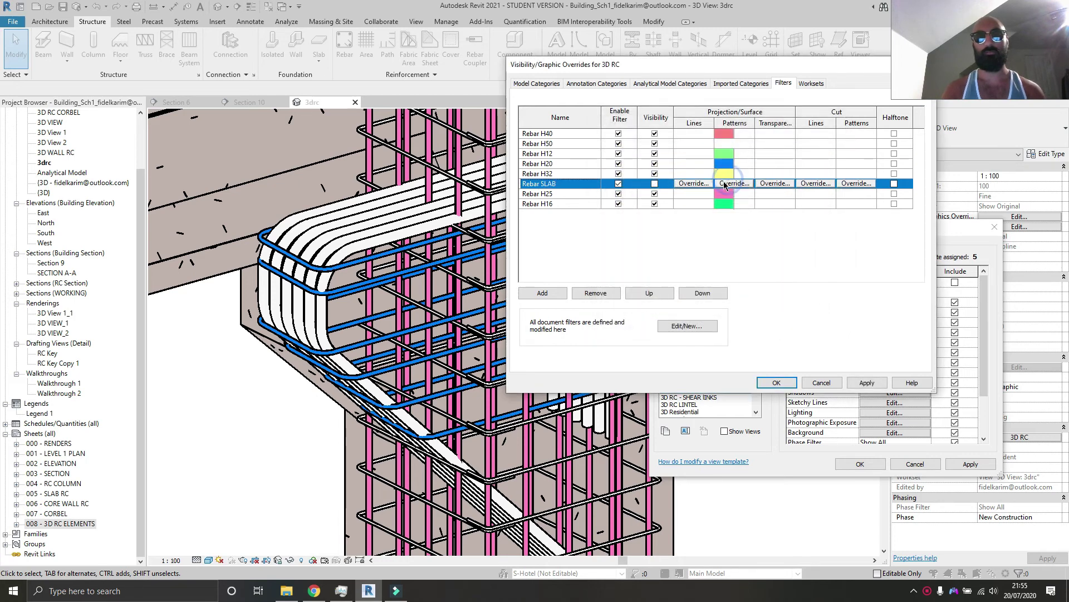
left_click(731, 183)
left_click(785, 291)
Override the Rebar H50 filter's surface foreground pattern with solid fill in RGB 255-128-064.
left_click(694, 144)
left_click(724, 143)
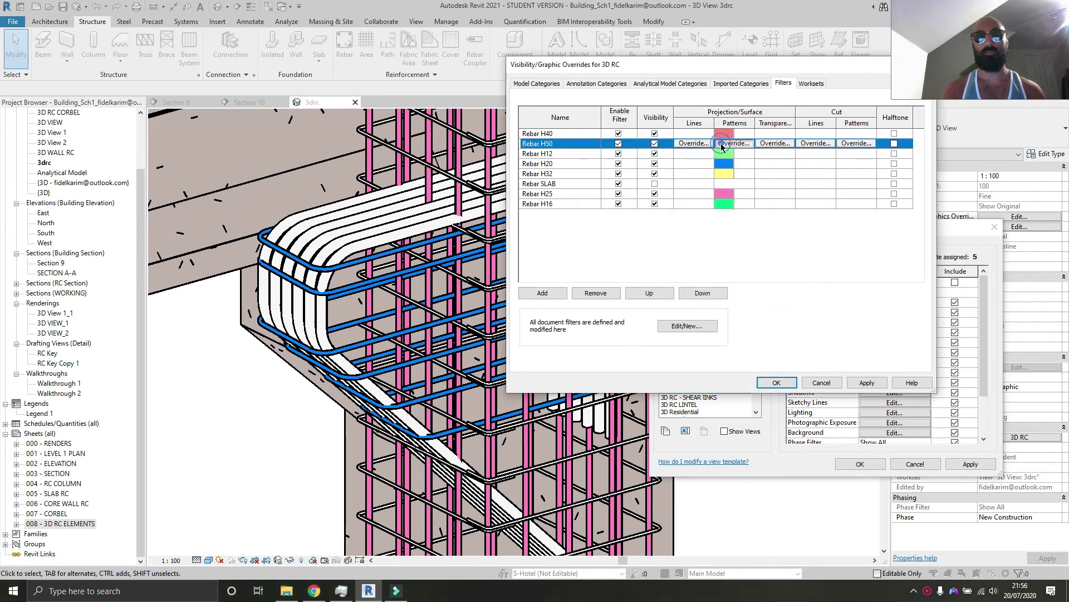
left_click(720, 193)
left_click(718, 208)
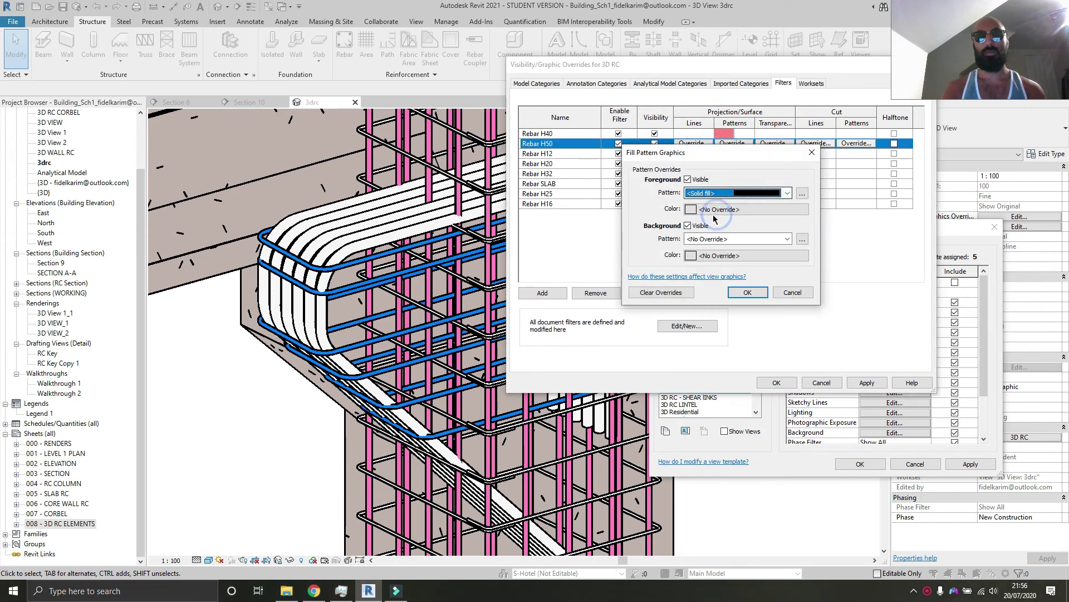
left_click(724, 208)
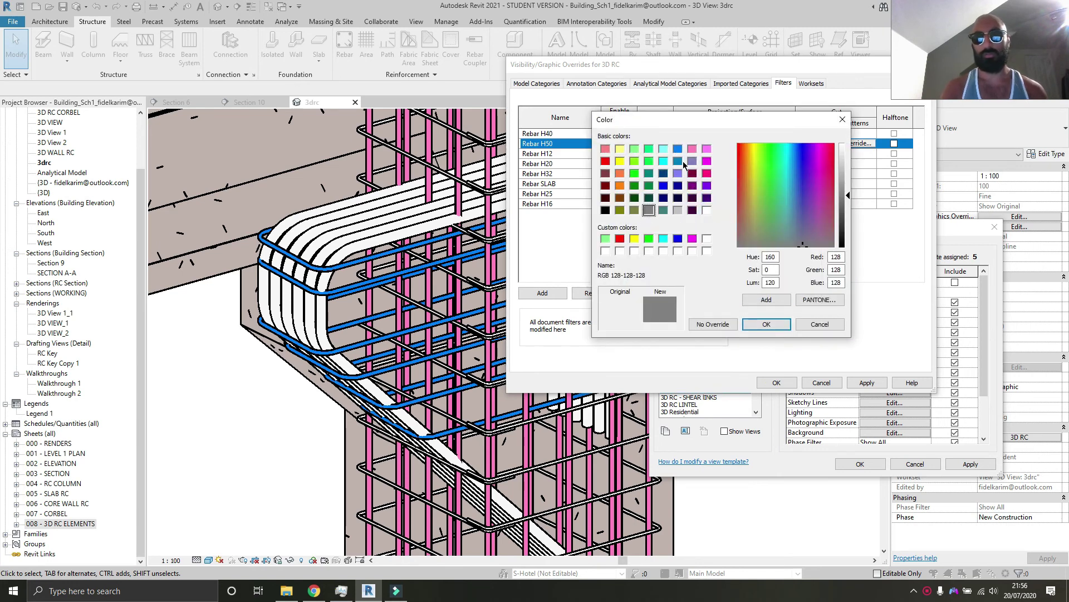
left_click(620, 174)
left_click(762, 326)
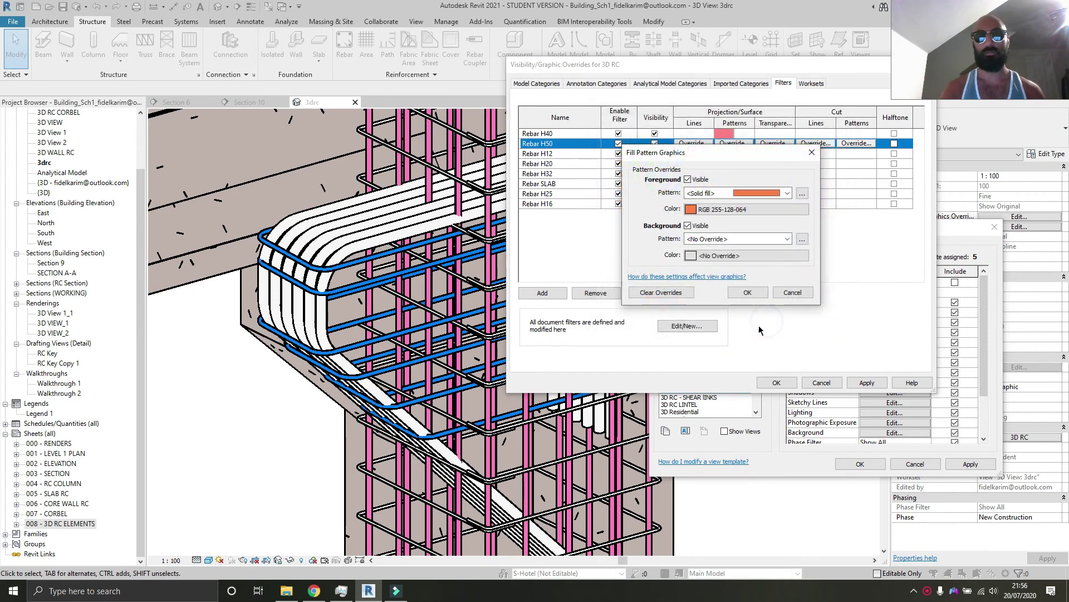
left_click(746, 293)
Apply the filter overrides and accept the modified 3D RC view template.
left_click(867, 383)
left_click(777, 383)
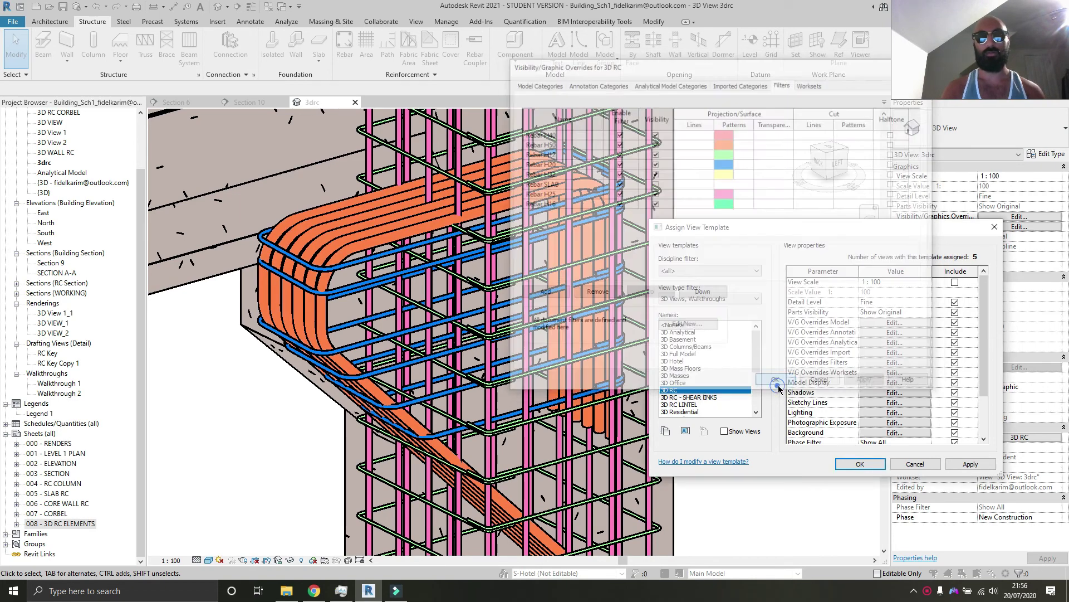
left_click(860, 463)
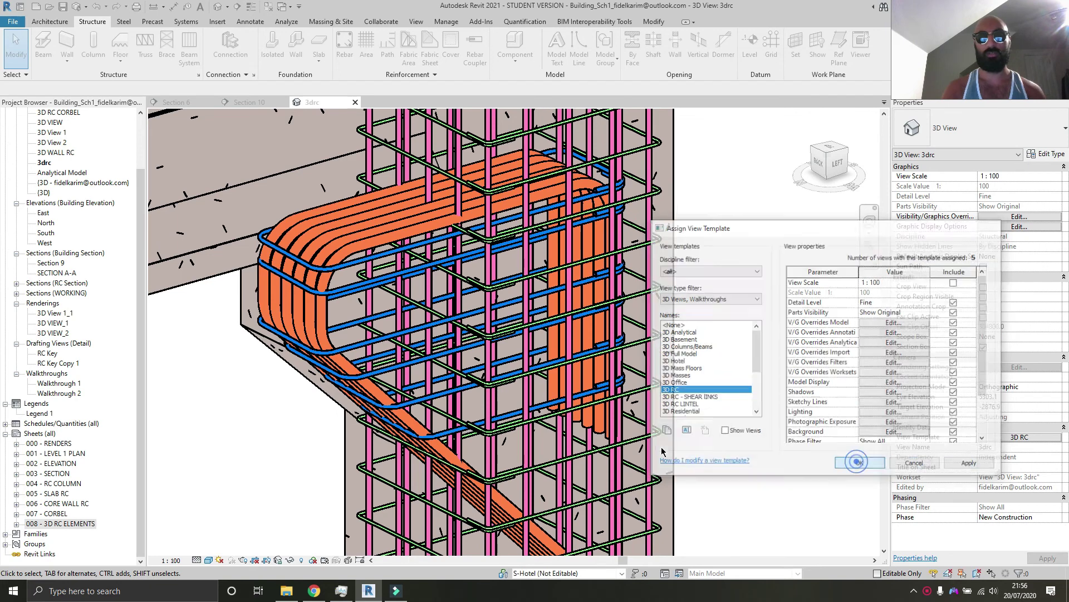
Swap the column's shape 51 ties to another bar type to test the colour-by-diameter filters.
scroll(561, 299, "down", 5)
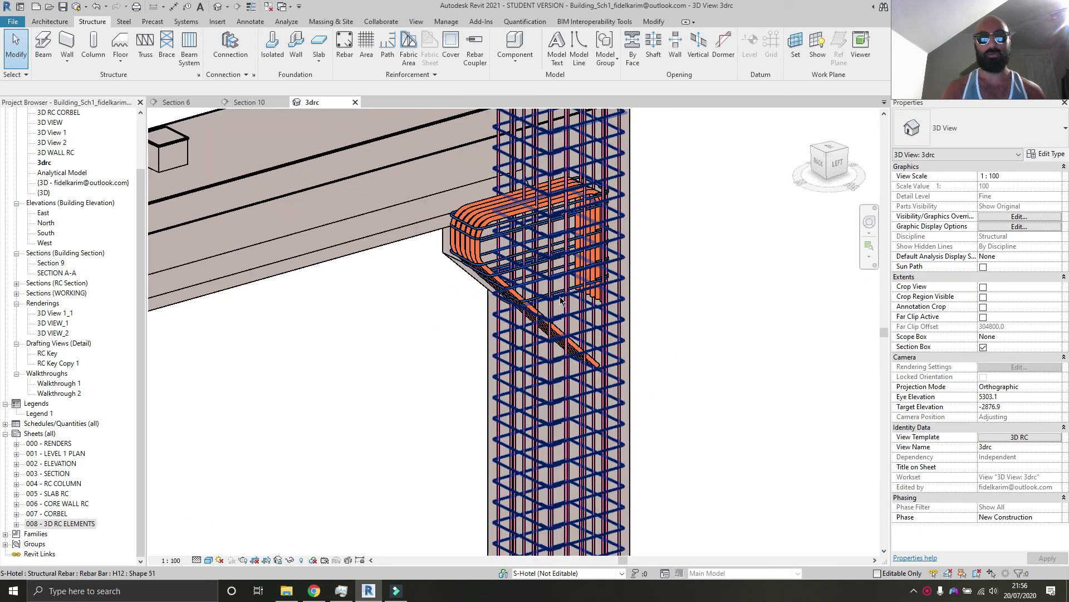
left_click(561, 299)
scroll(561, 300, "up", 2)
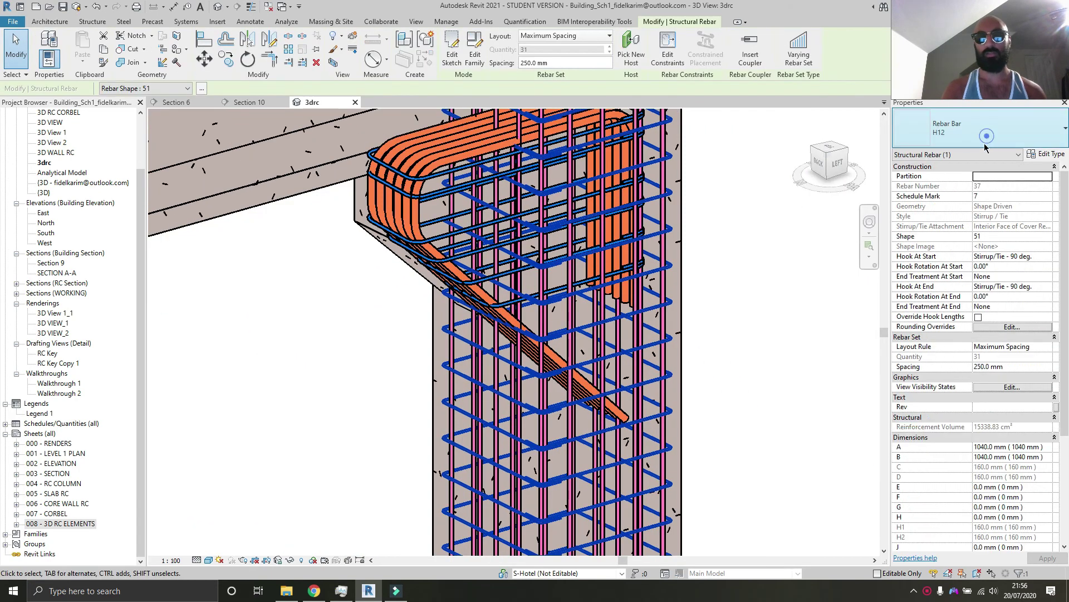
left_click(987, 136)
left_click(935, 239)
left_click(748, 251)
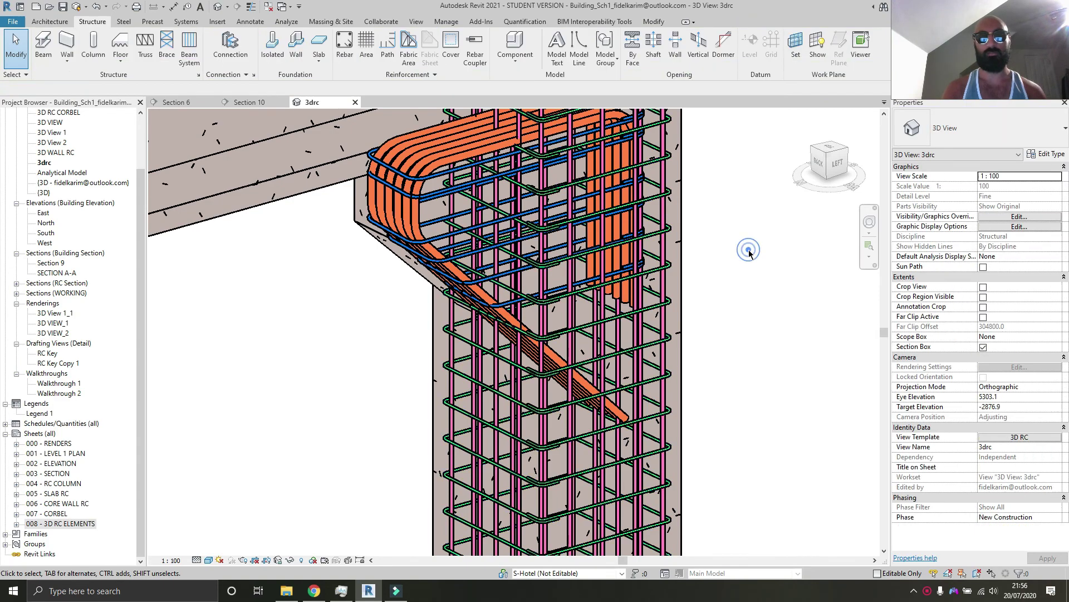
Change the corbel's main H50 bars to the H40 bar type.
scroll(748, 251, "down", 2)
middle_click_drag(719, 274, 687, 296)
scroll(618, 228, "up", 4)
mouse_move(595, 272)
middle_mouse_down("shift")
mouse_move(572, 223)
mouse_move(522, 257)
middle_mouse_up("shift")
mouse_move(663, 296)
middle_mouse_down("shift")
mouse_move(713, 301)
mouse_move(689, 305)
middle_mouse_up("shift")
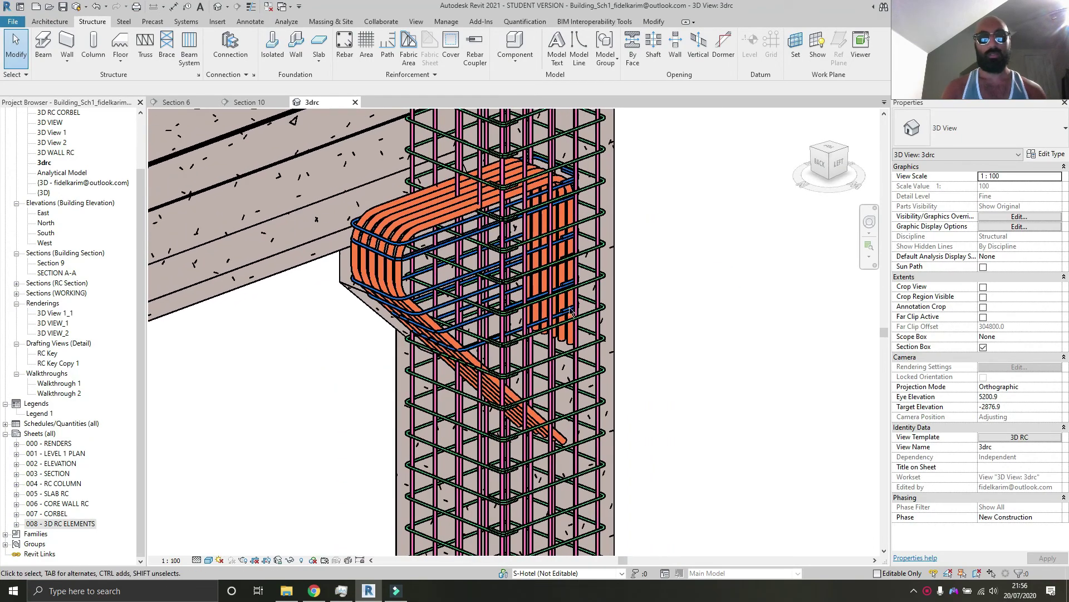
scroll(429, 265, "up", 2)
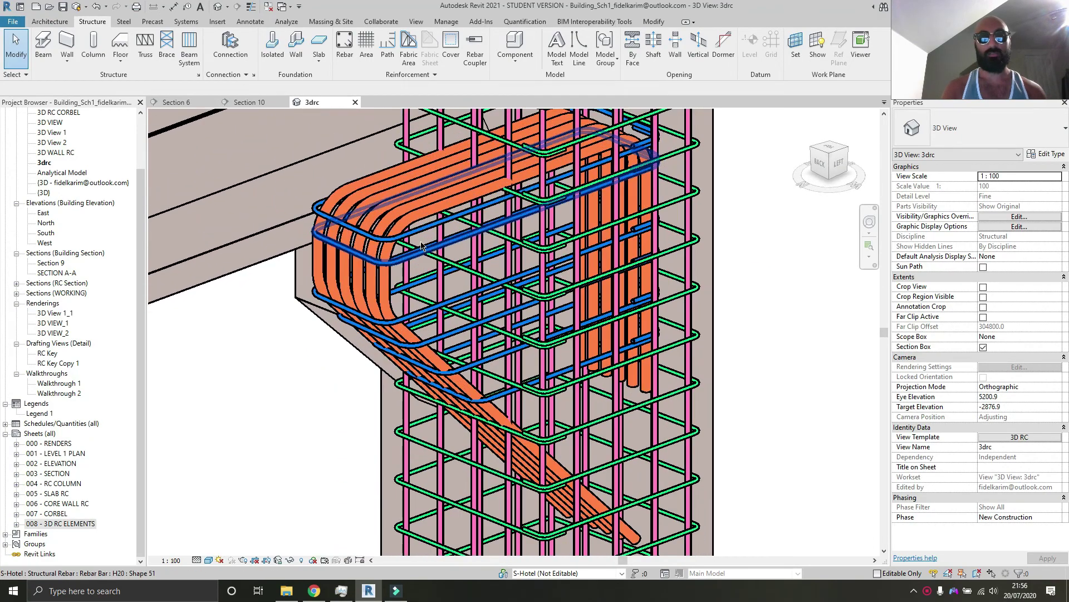
left_click(410, 185)
left_click(962, 128)
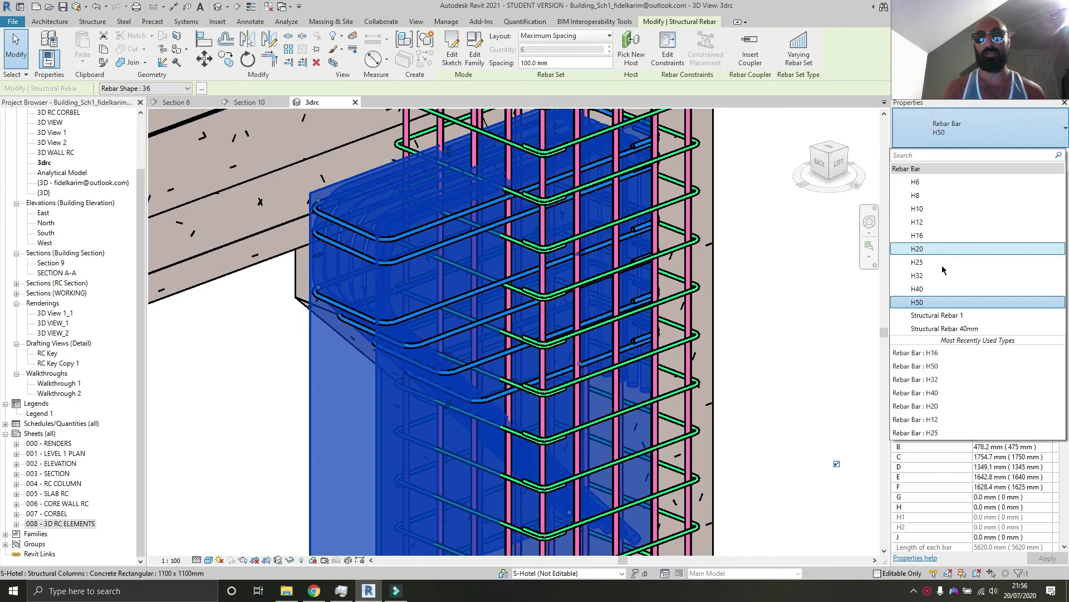
left_click(943, 289)
key("Escape")
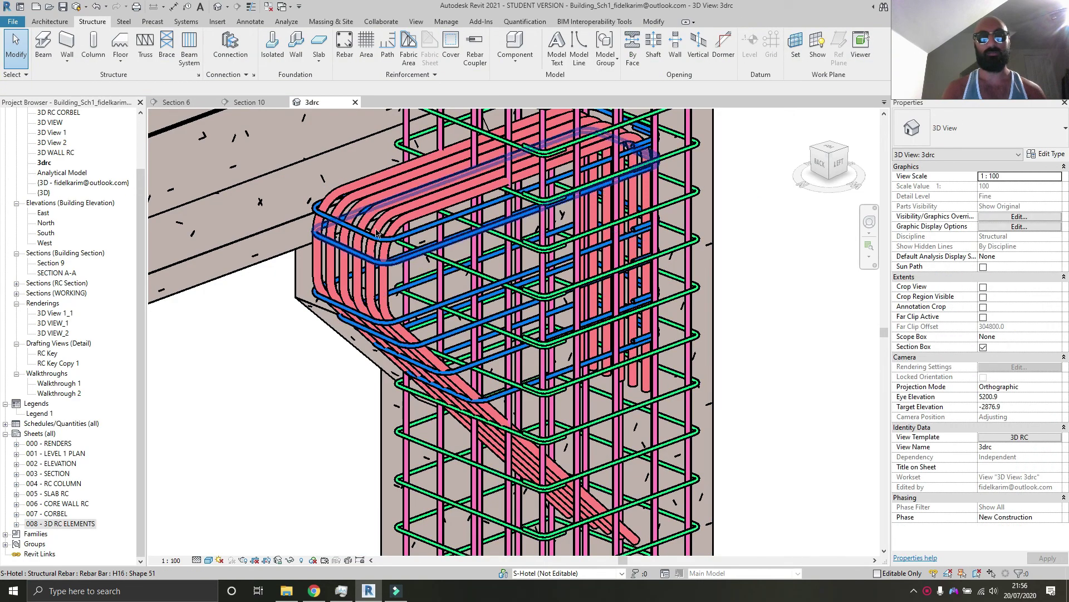
Replace the 3drc view's template with 3D Full Model and view the corbel from the opposite side.
middle_click_drag(376, 233, 685, 224, "shift")
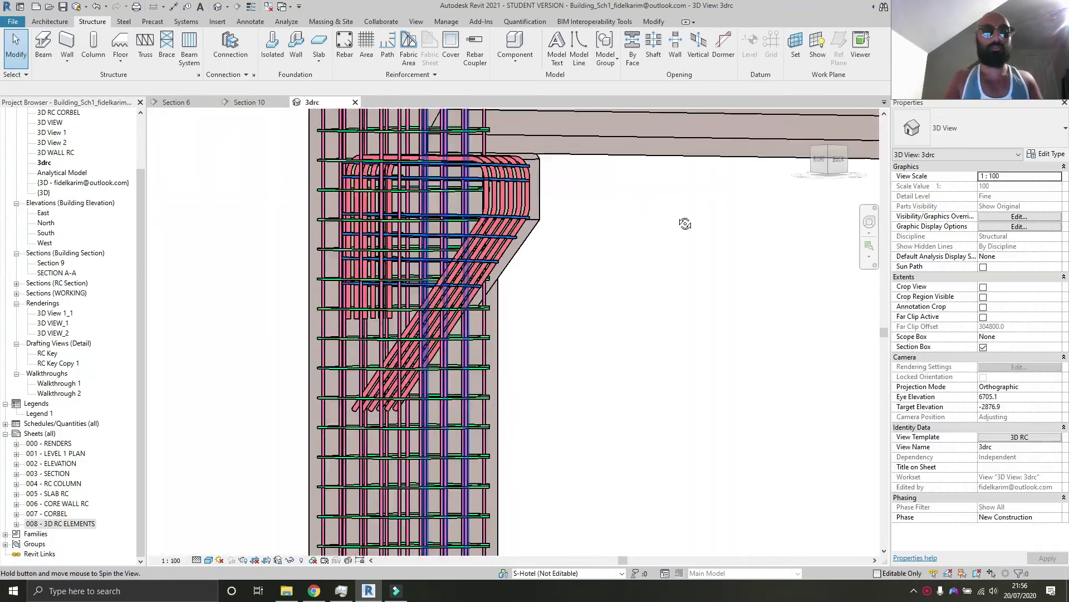
left_click(1013, 437)
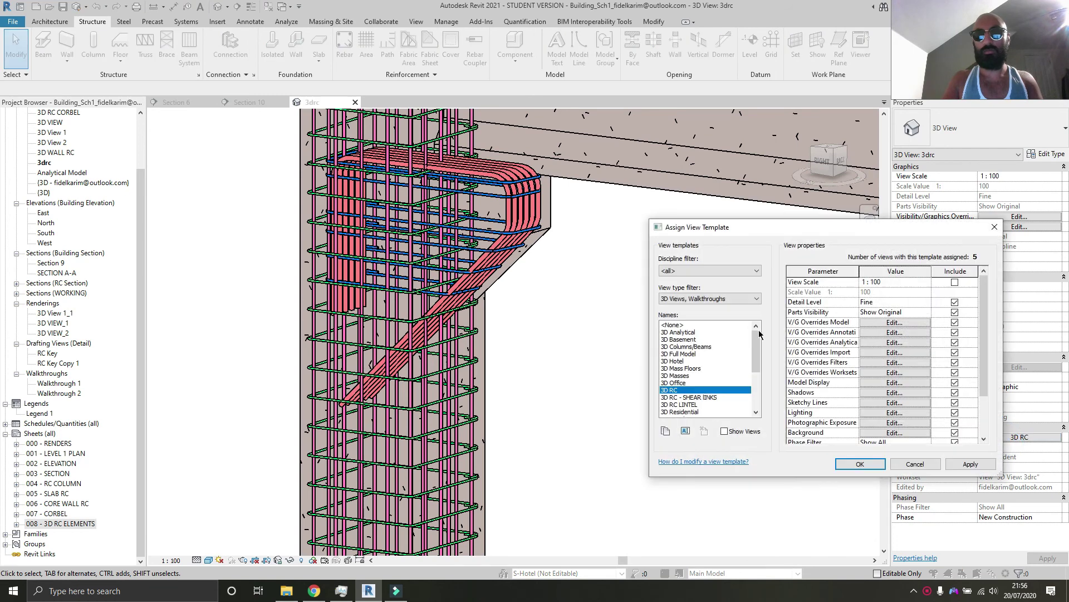
scroll(712, 390, "down", 1)
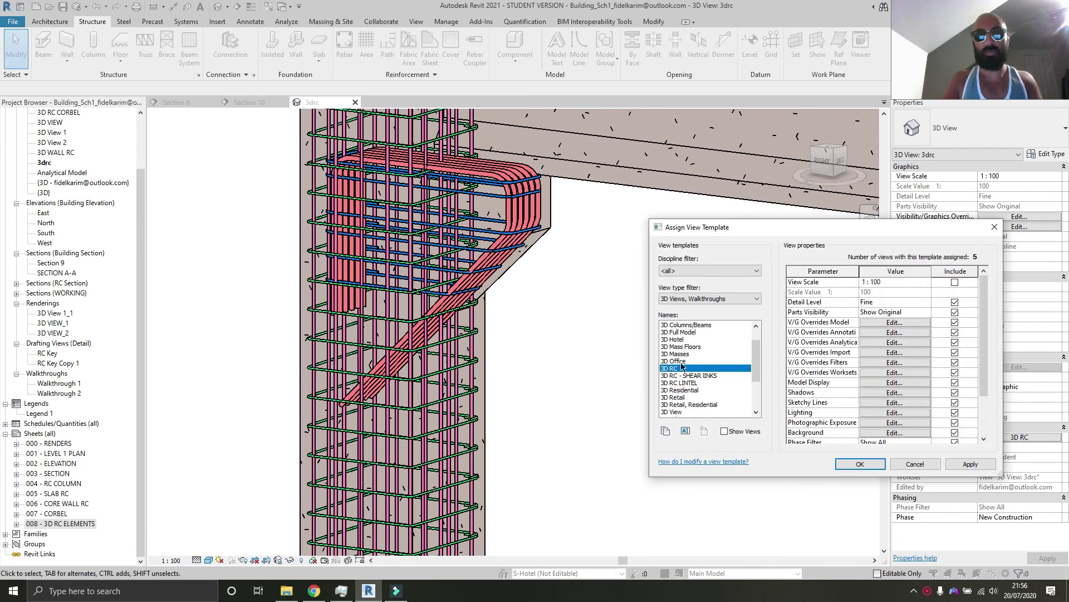
scroll(684, 366, "up", 1)
left_click(690, 354)
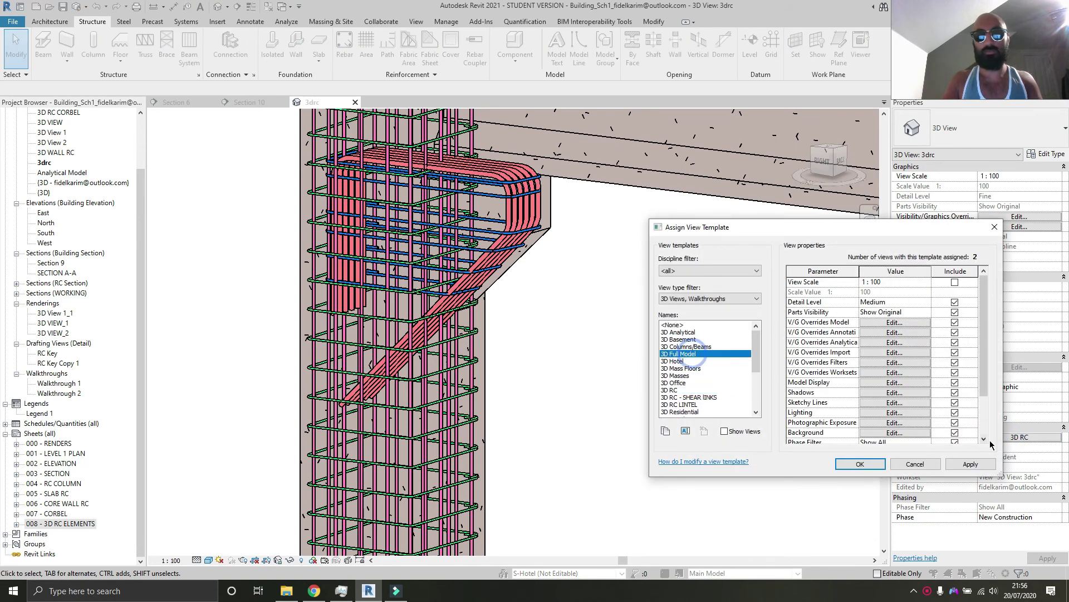
left_click(959, 465)
left_click(869, 462)
middle_click_drag(591, 402, 306, 384, "shift")
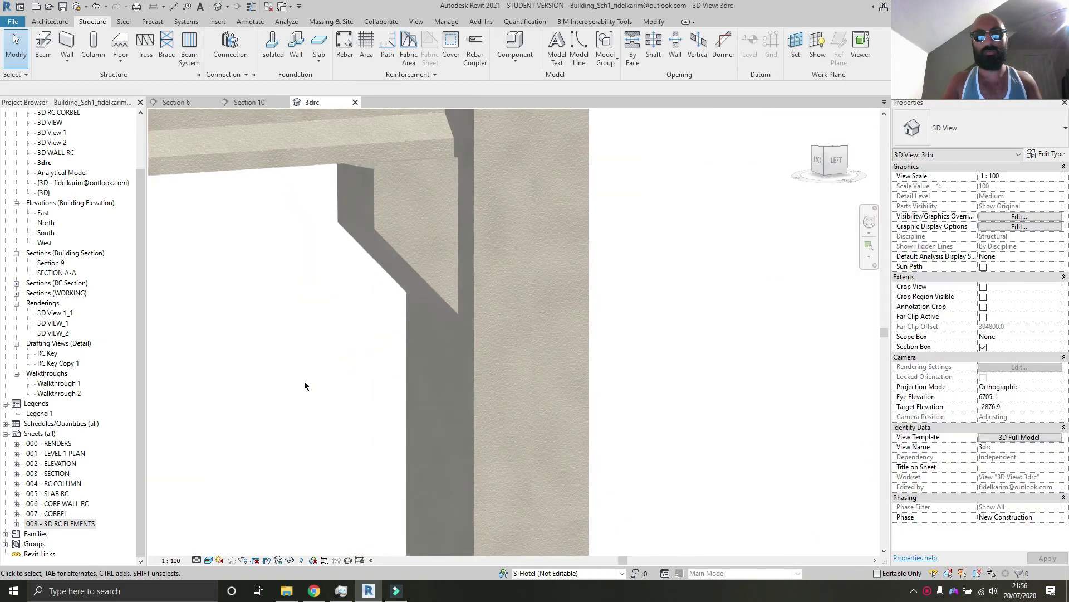
Switch the 3drc view back to the 3D RC template to display the coloured reinforcement.
left_click(1020, 438)
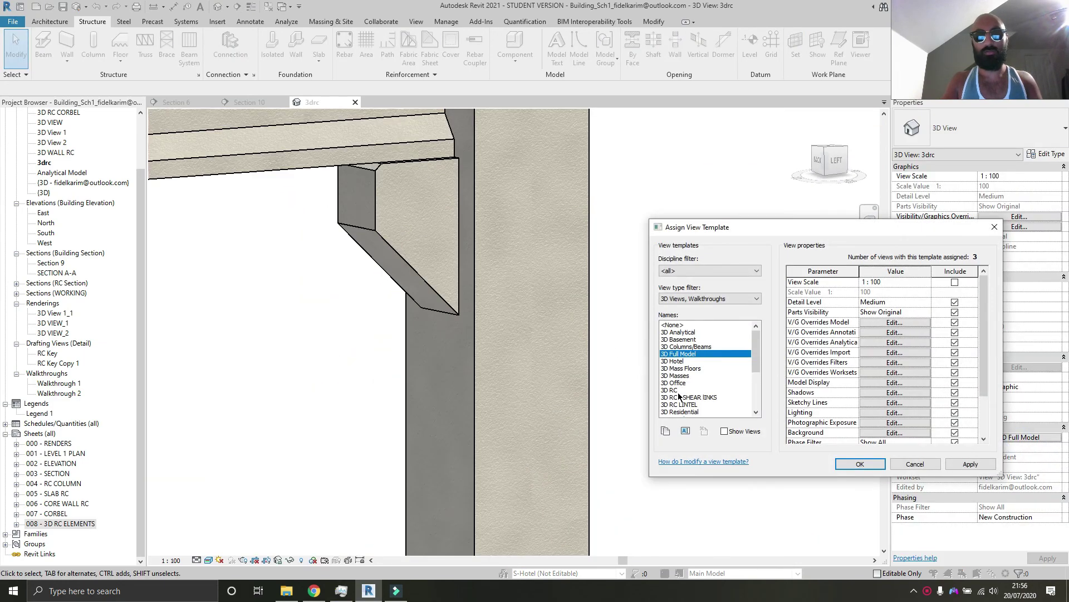
left_click(677, 390)
left_click(971, 465)
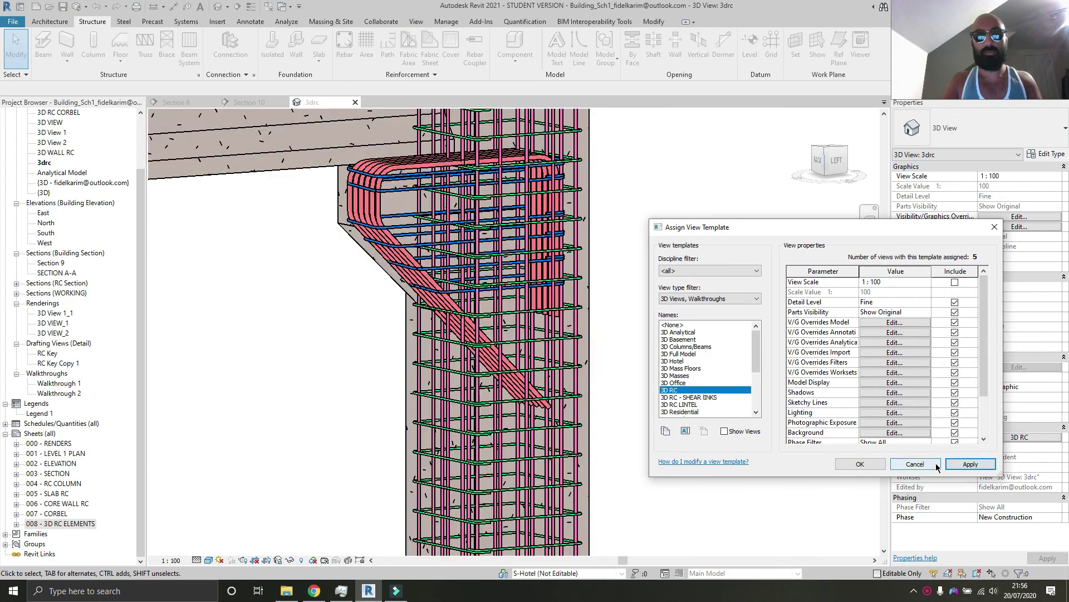
left_click(862, 464)
mouse_move(673, 444)
middle_mouse_down("shift")
mouse_move(765, 285)
mouse_move(613, 401)
mouse_move(618, 475)
mouse_move(580, 528)
mouse_move(531, 532)
mouse_move(530, 520)
middle_mouse_up("shift")
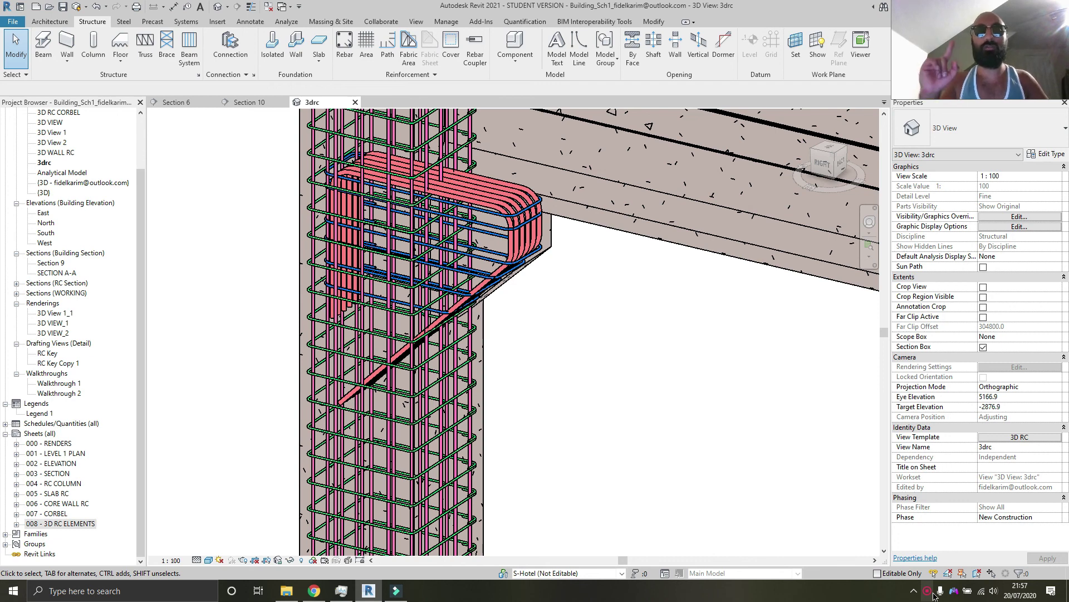
Assign the 3D Full Model template to the 3drc view again.
left_click(1005, 437)
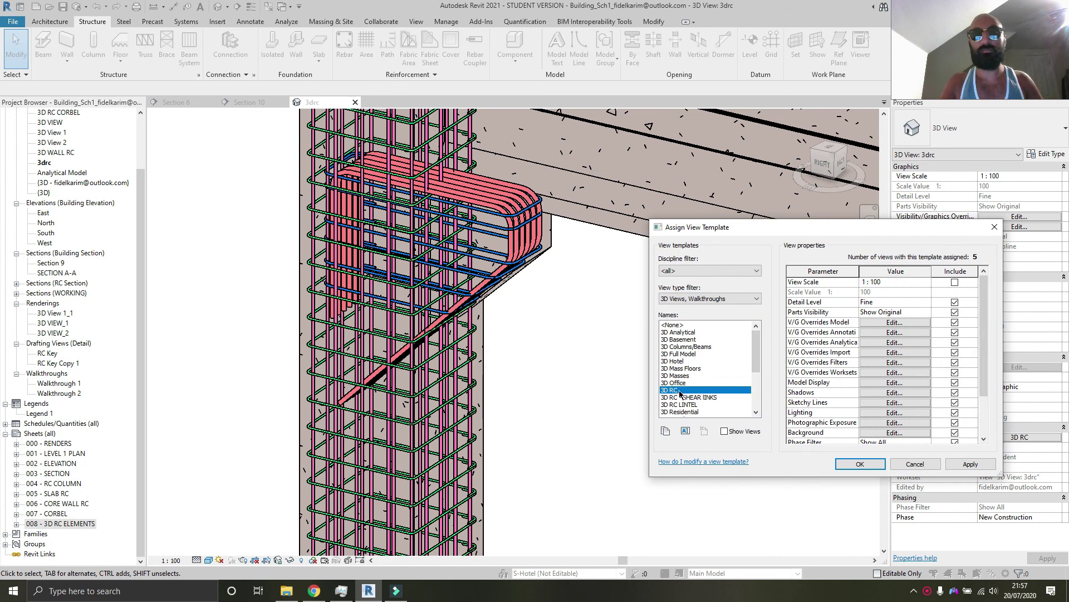
left_click(686, 354)
left_click(970, 463)
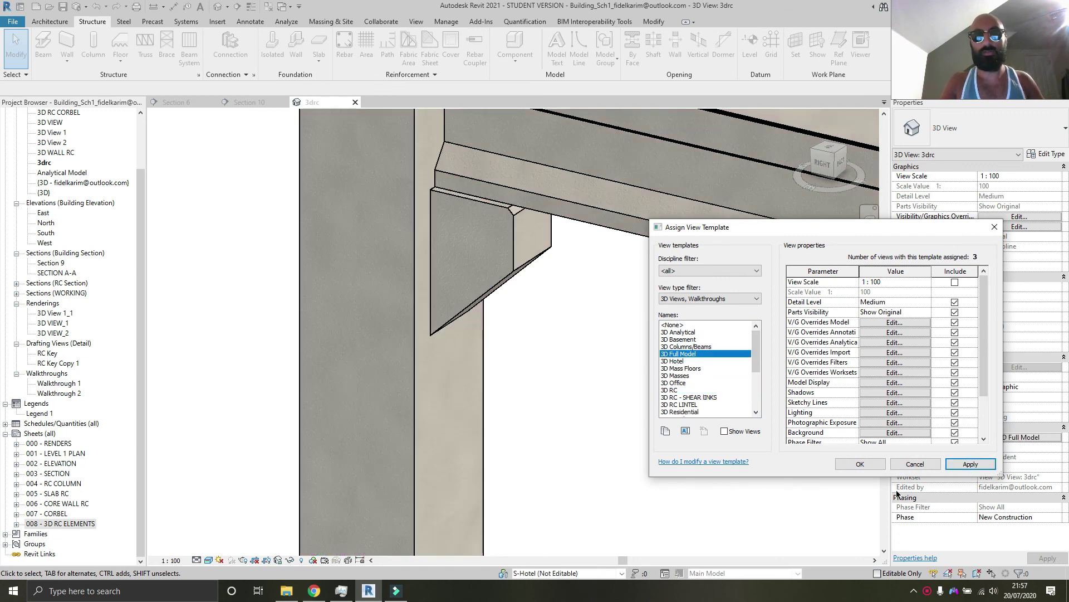
left_click(872, 459)
Examine the whole concrete frame with its columns, corbels and I-beam in the 3drc view.
scroll(583, 473, "down", 1)
middle_click_drag(579, 453, 578, 280, "shift")
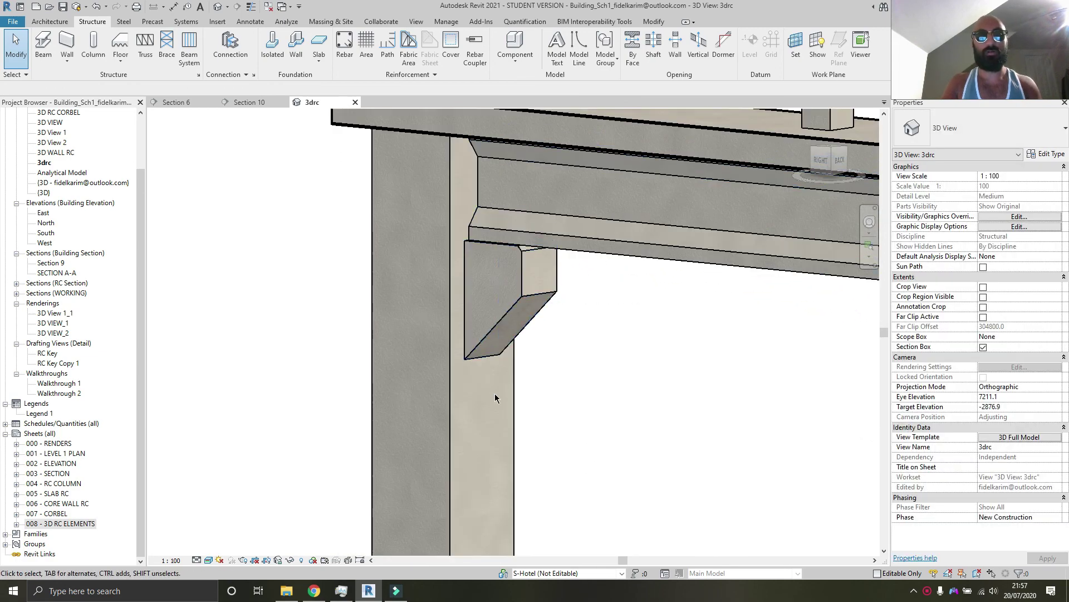
scroll(454, 420, "down", 2)
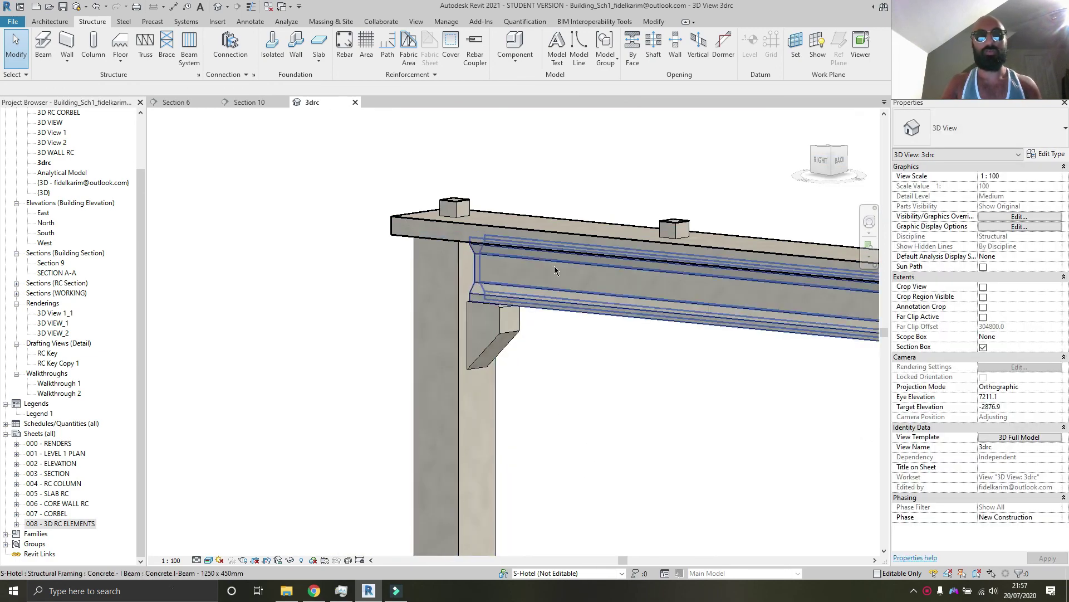
scroll(441, 427, "down", 1)
middle_click_drag(531, 463, 525, 388)
scroll(562, 247, "down", 1)
middle_click_drag(561, 248, 449, 253)
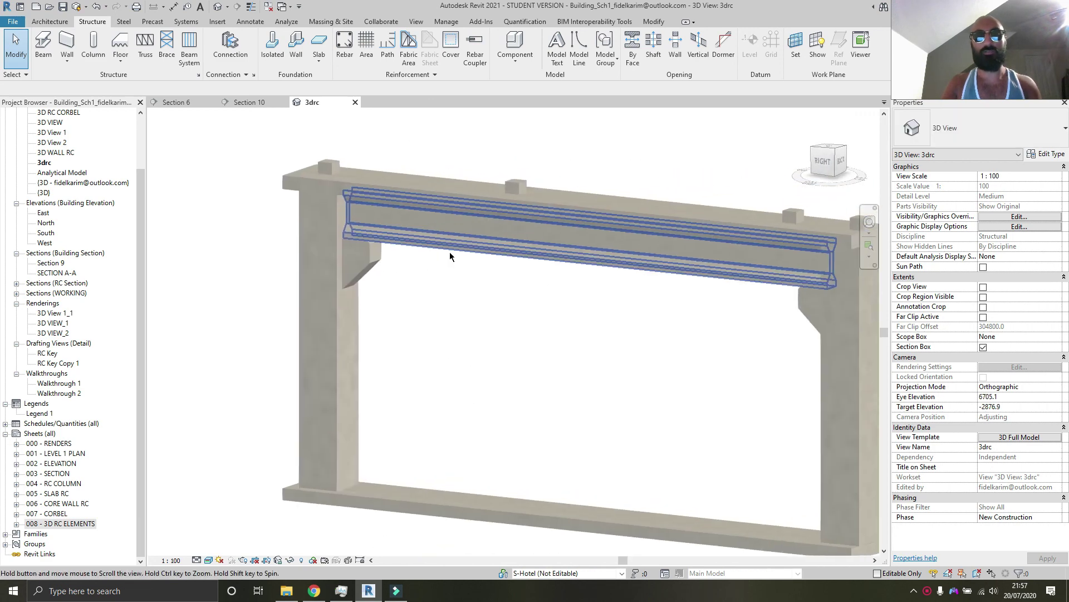
scroll(519, 356, "down", 1)
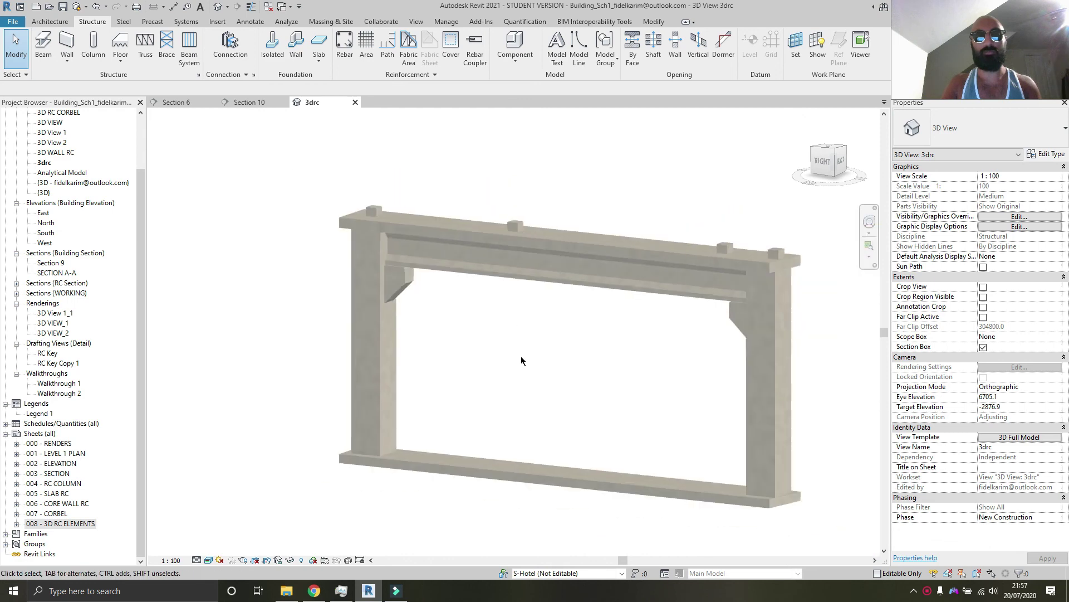
middle_click_drag(538, 367, 499, 367, "shift")
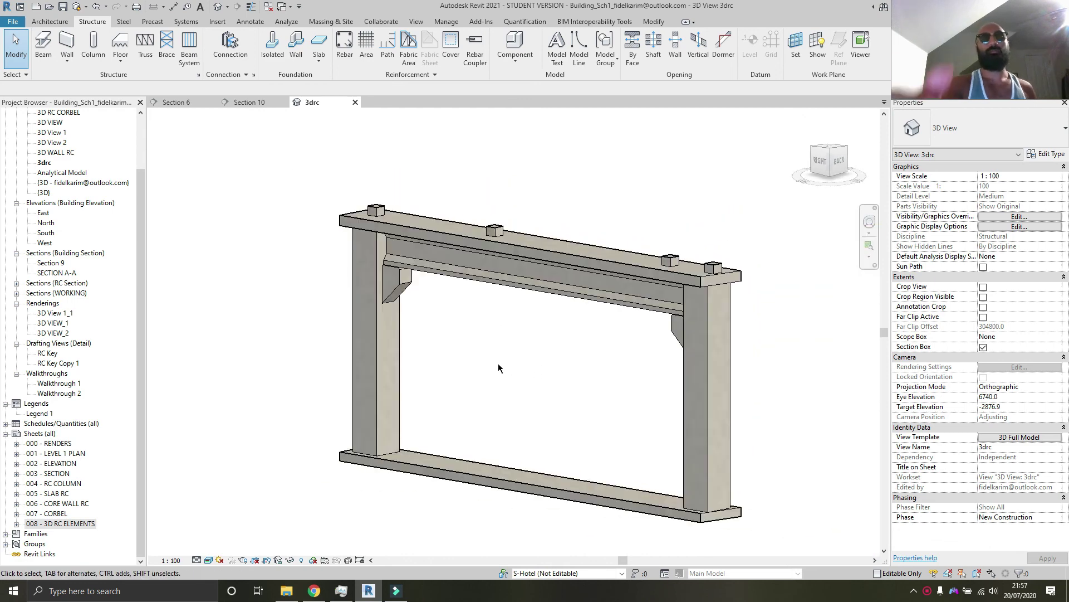